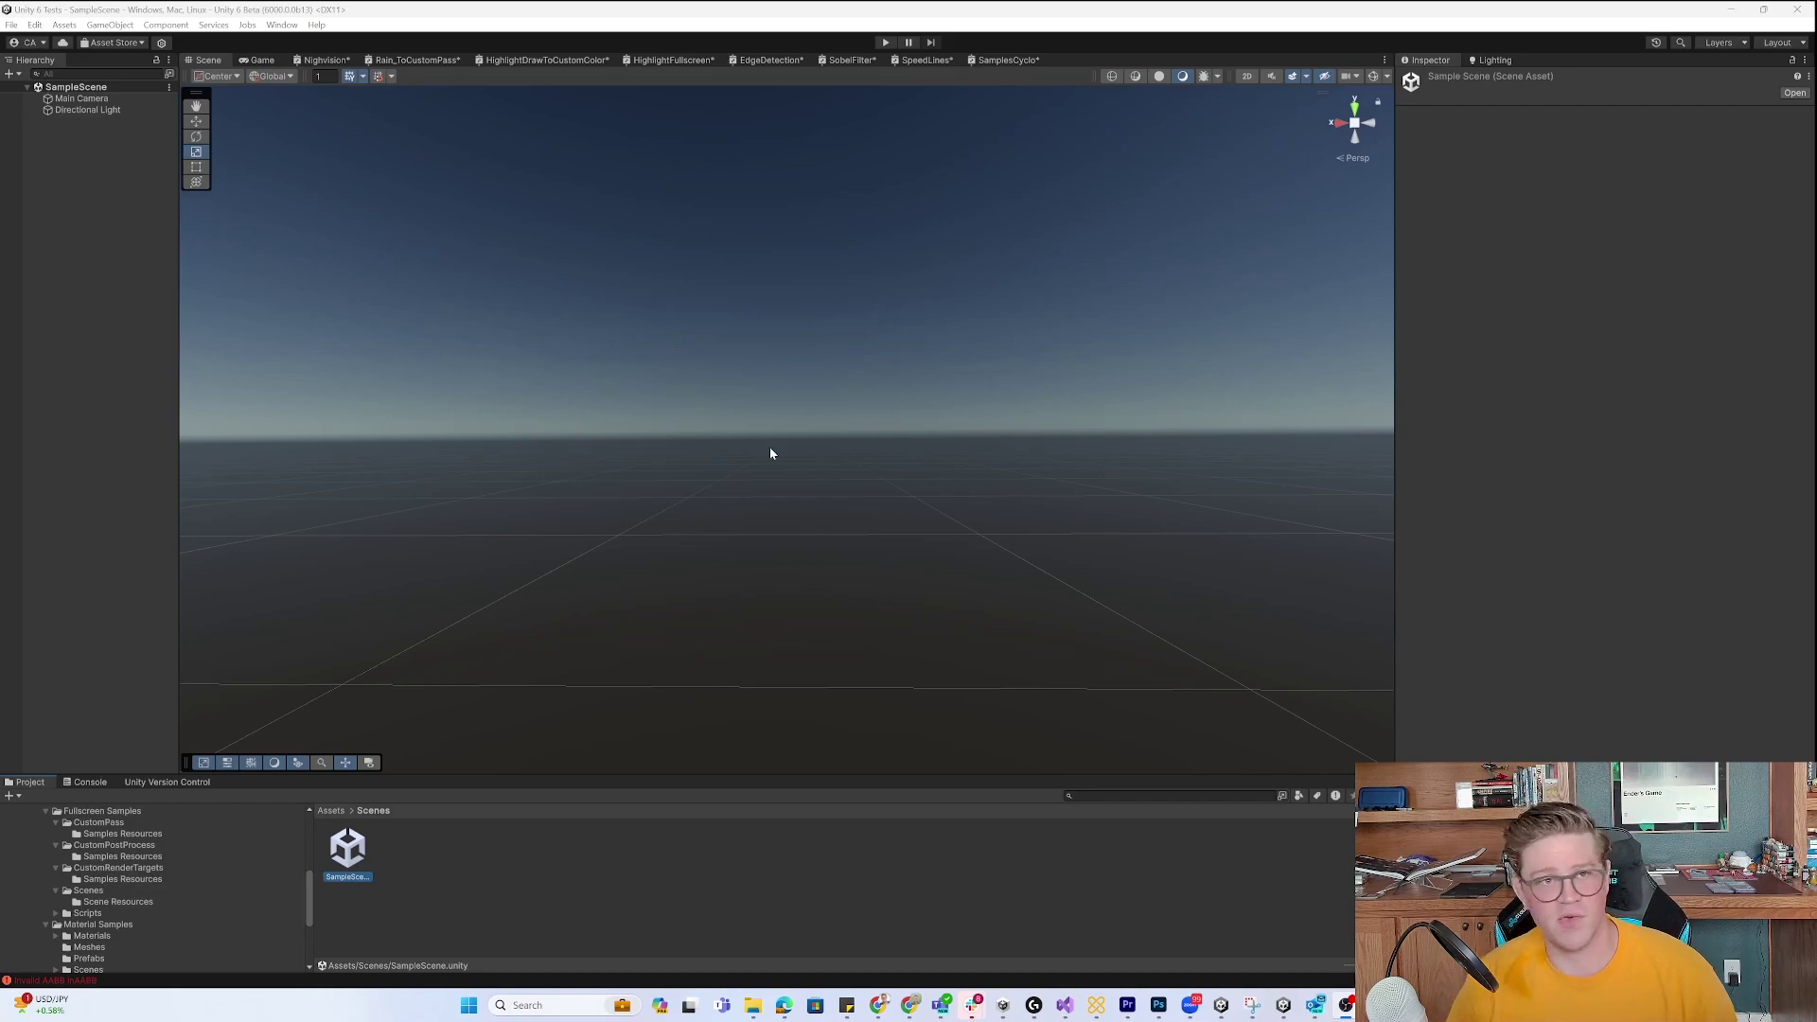
Open the Package Manager and review the samples listed for the High Definition RP package.
click(282, 25)
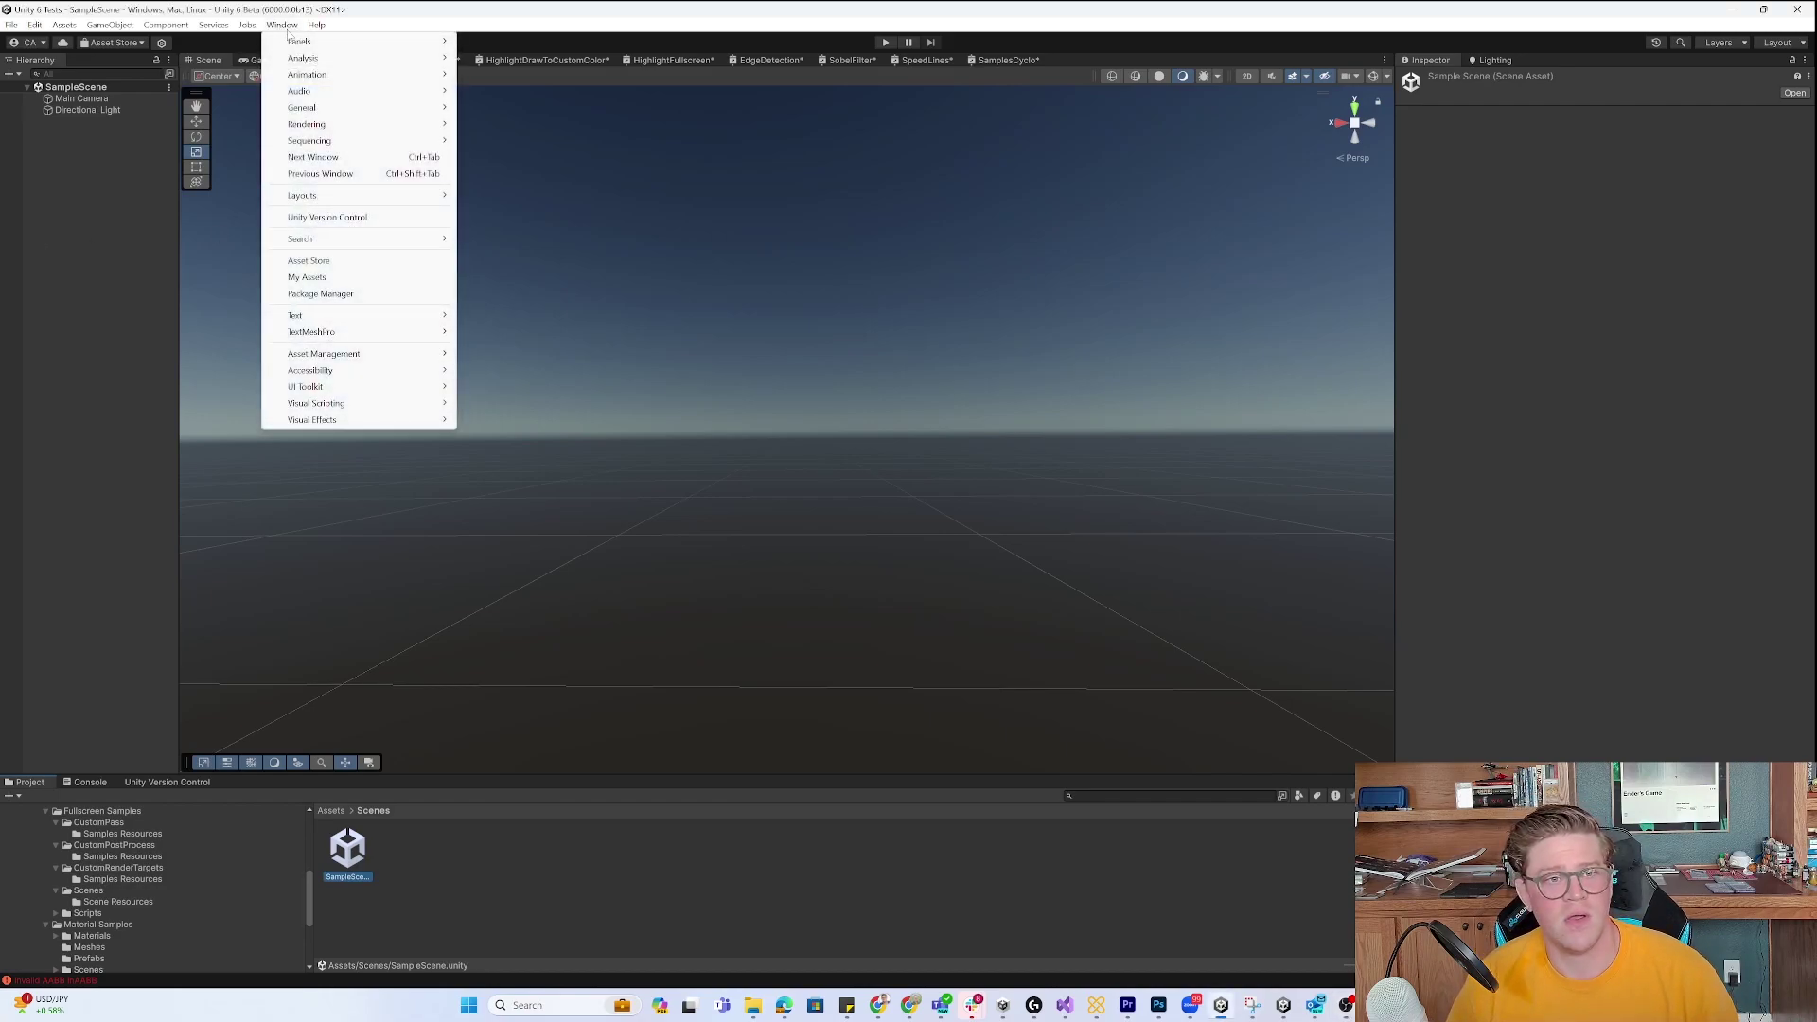
click(320, 293)
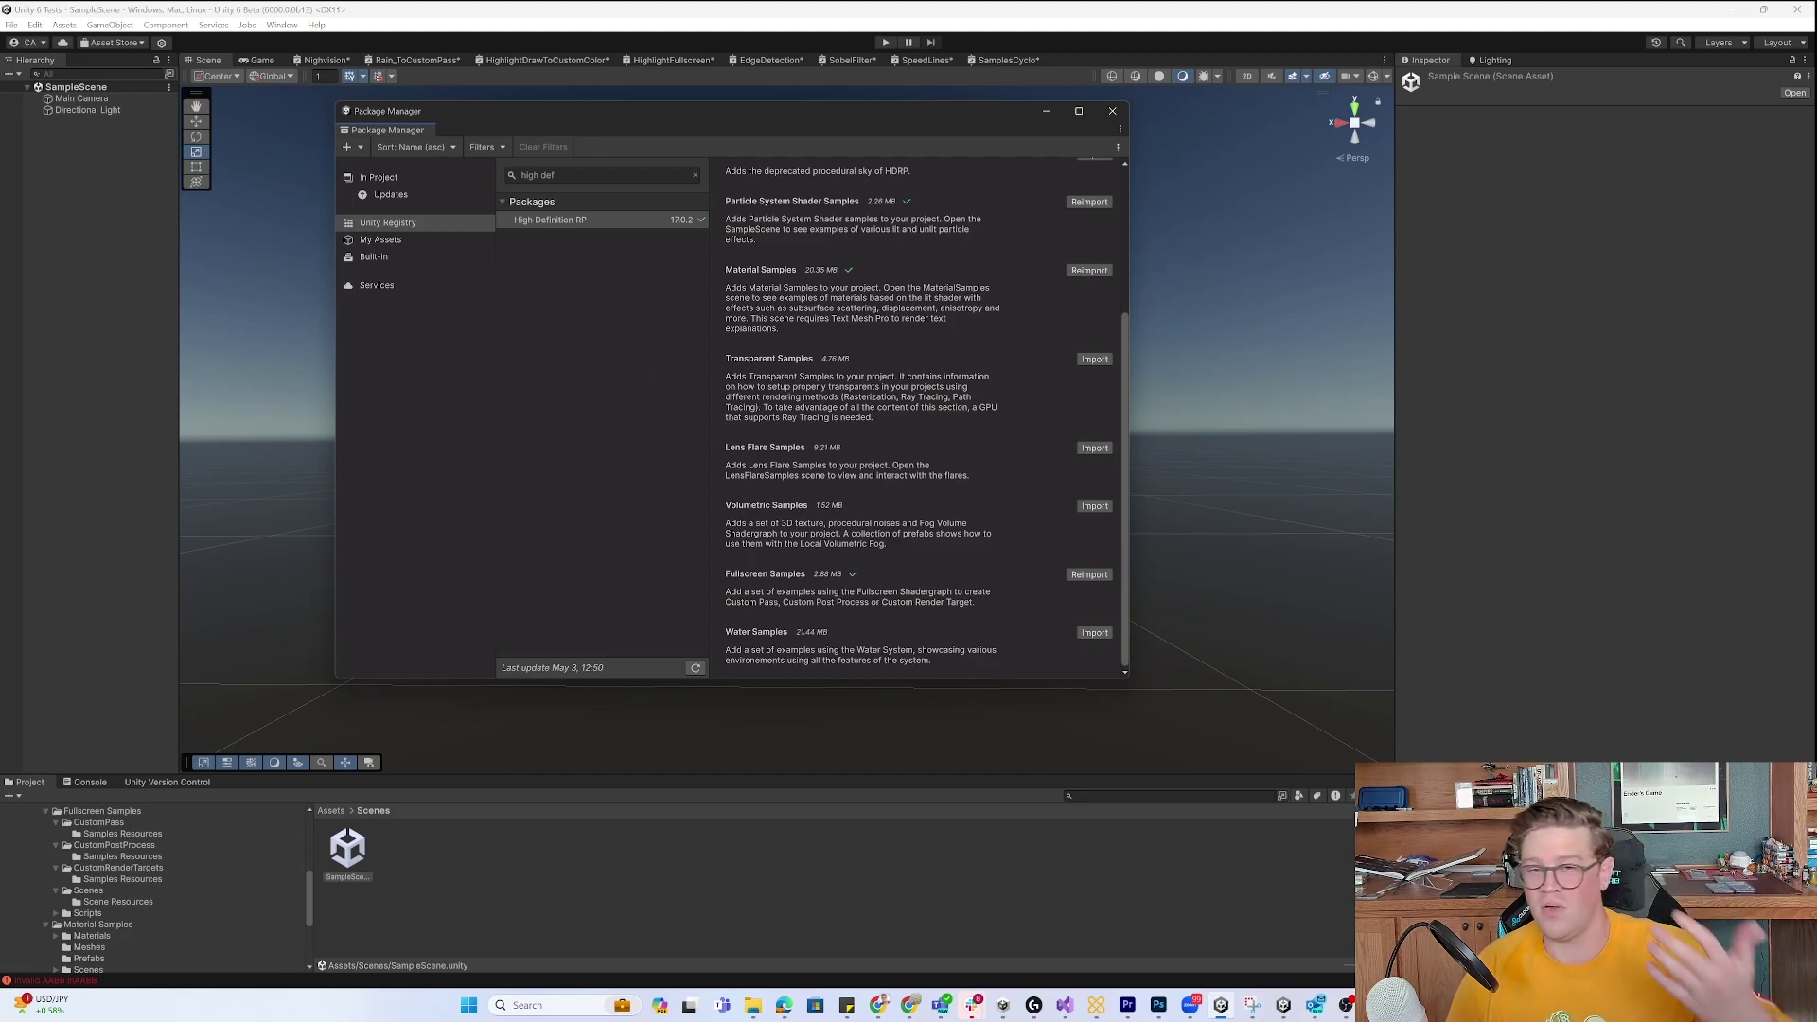
scroll(721, 308, up, 2)
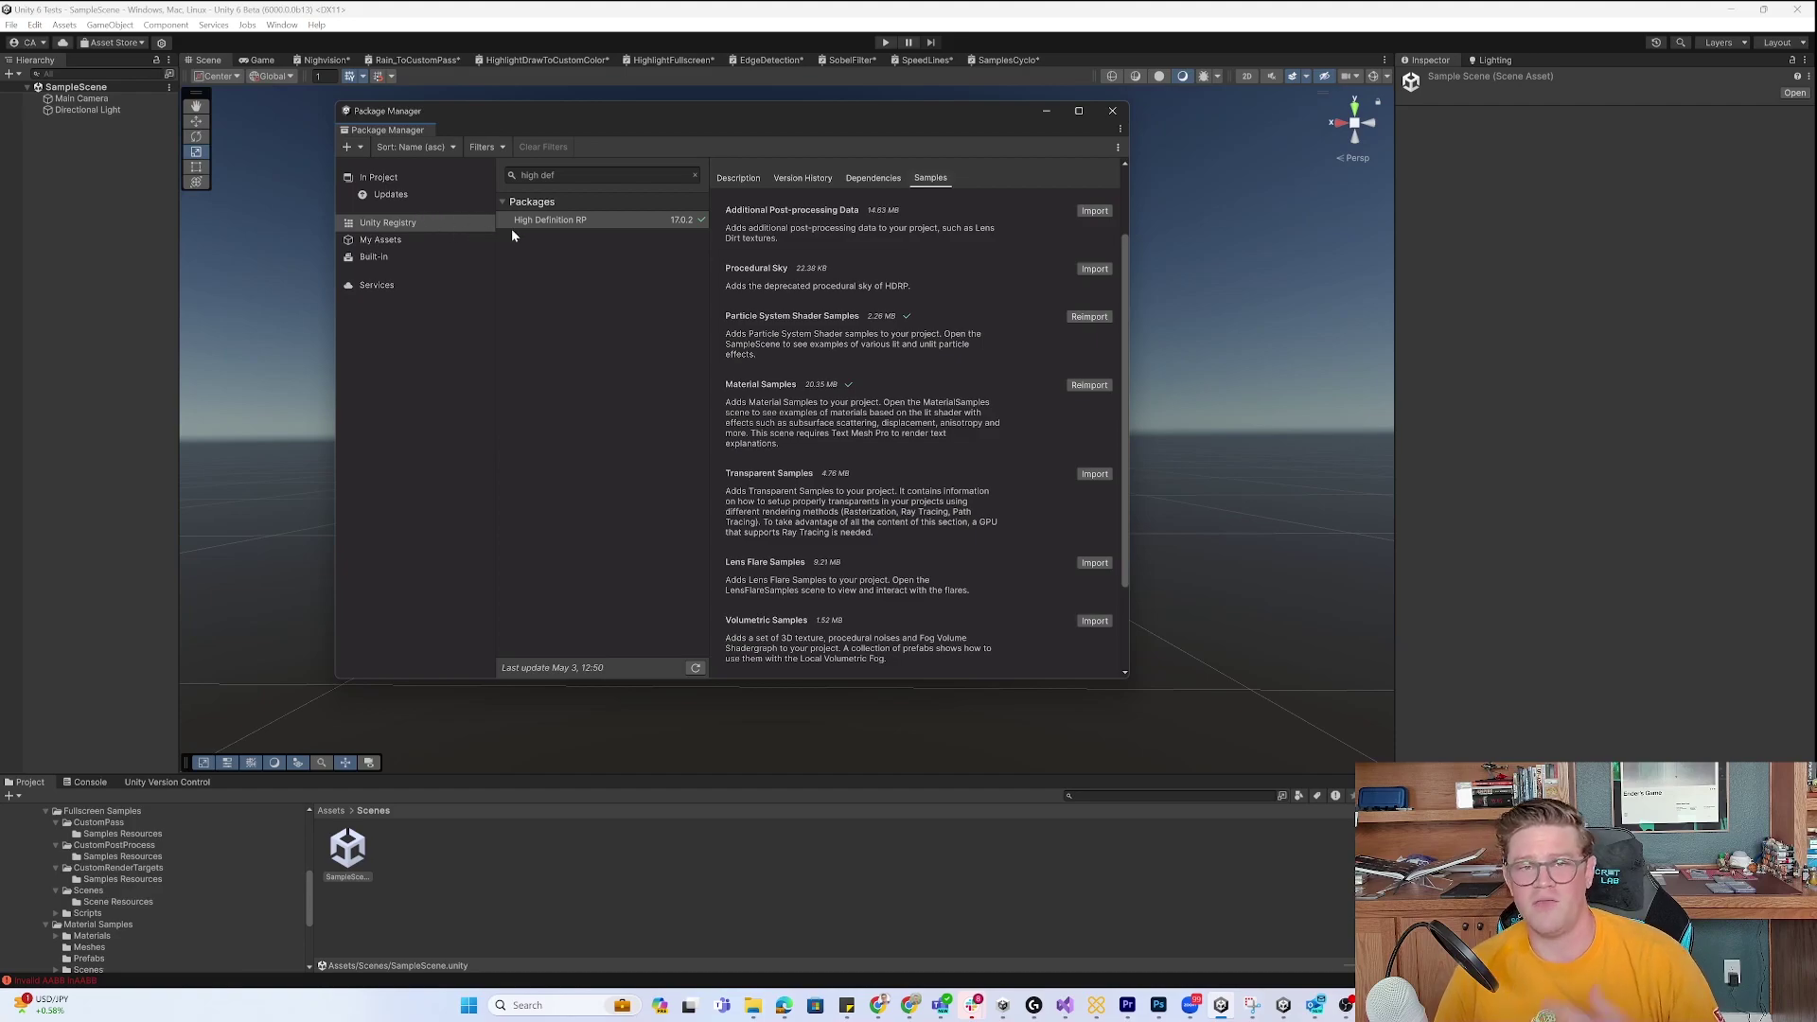
click(351, 147)
click(544, 119)
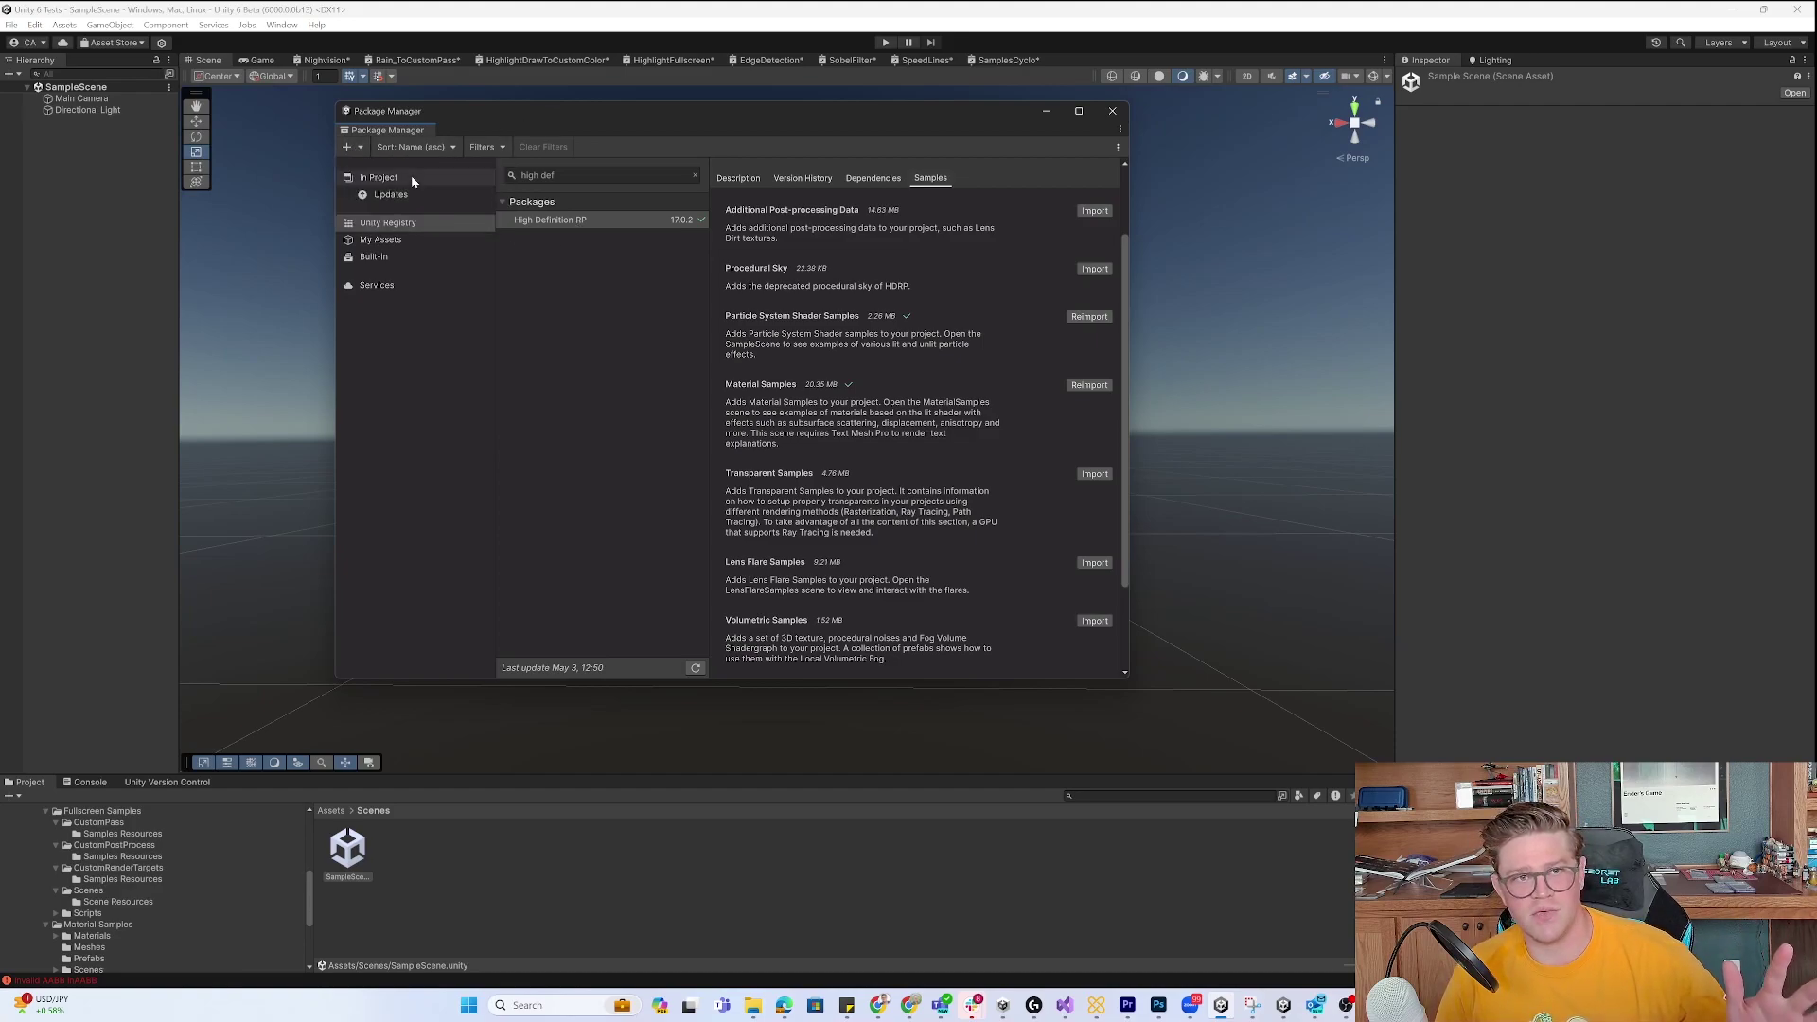
Look through the package lists for My Assets, Unity Registry, Updates and In Project.
click(398, 240)
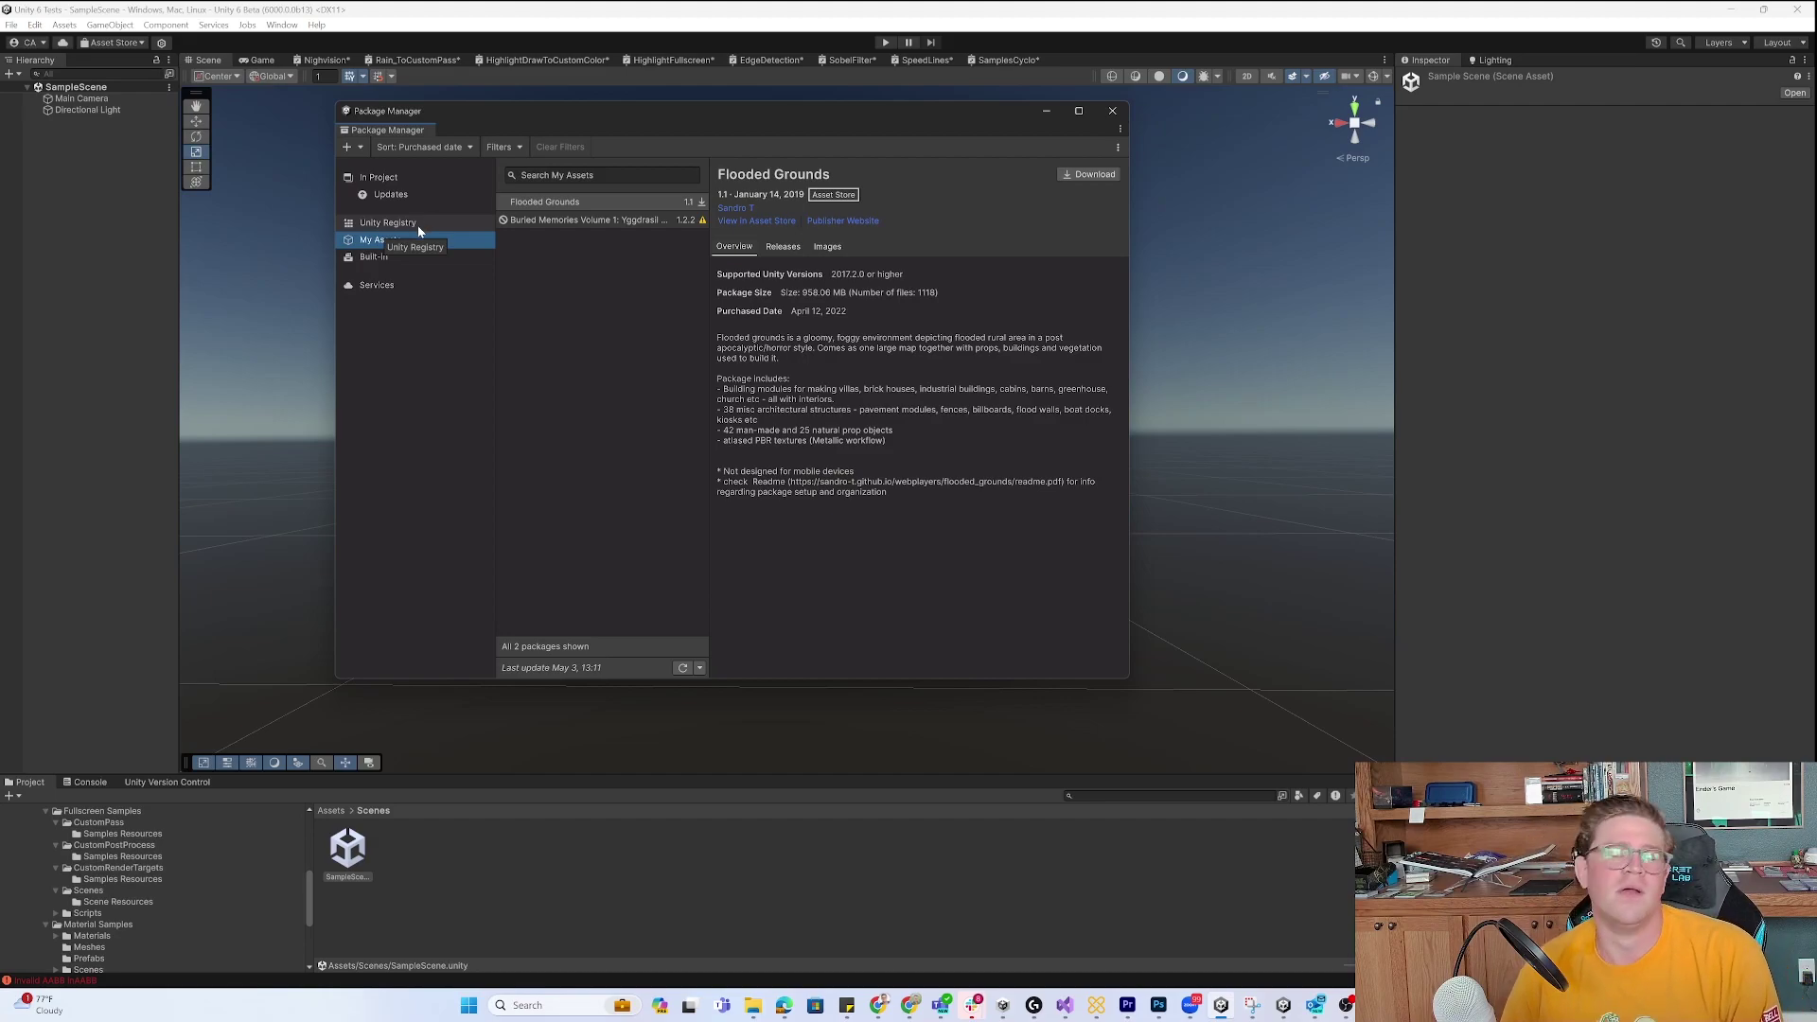
click(419, 228)
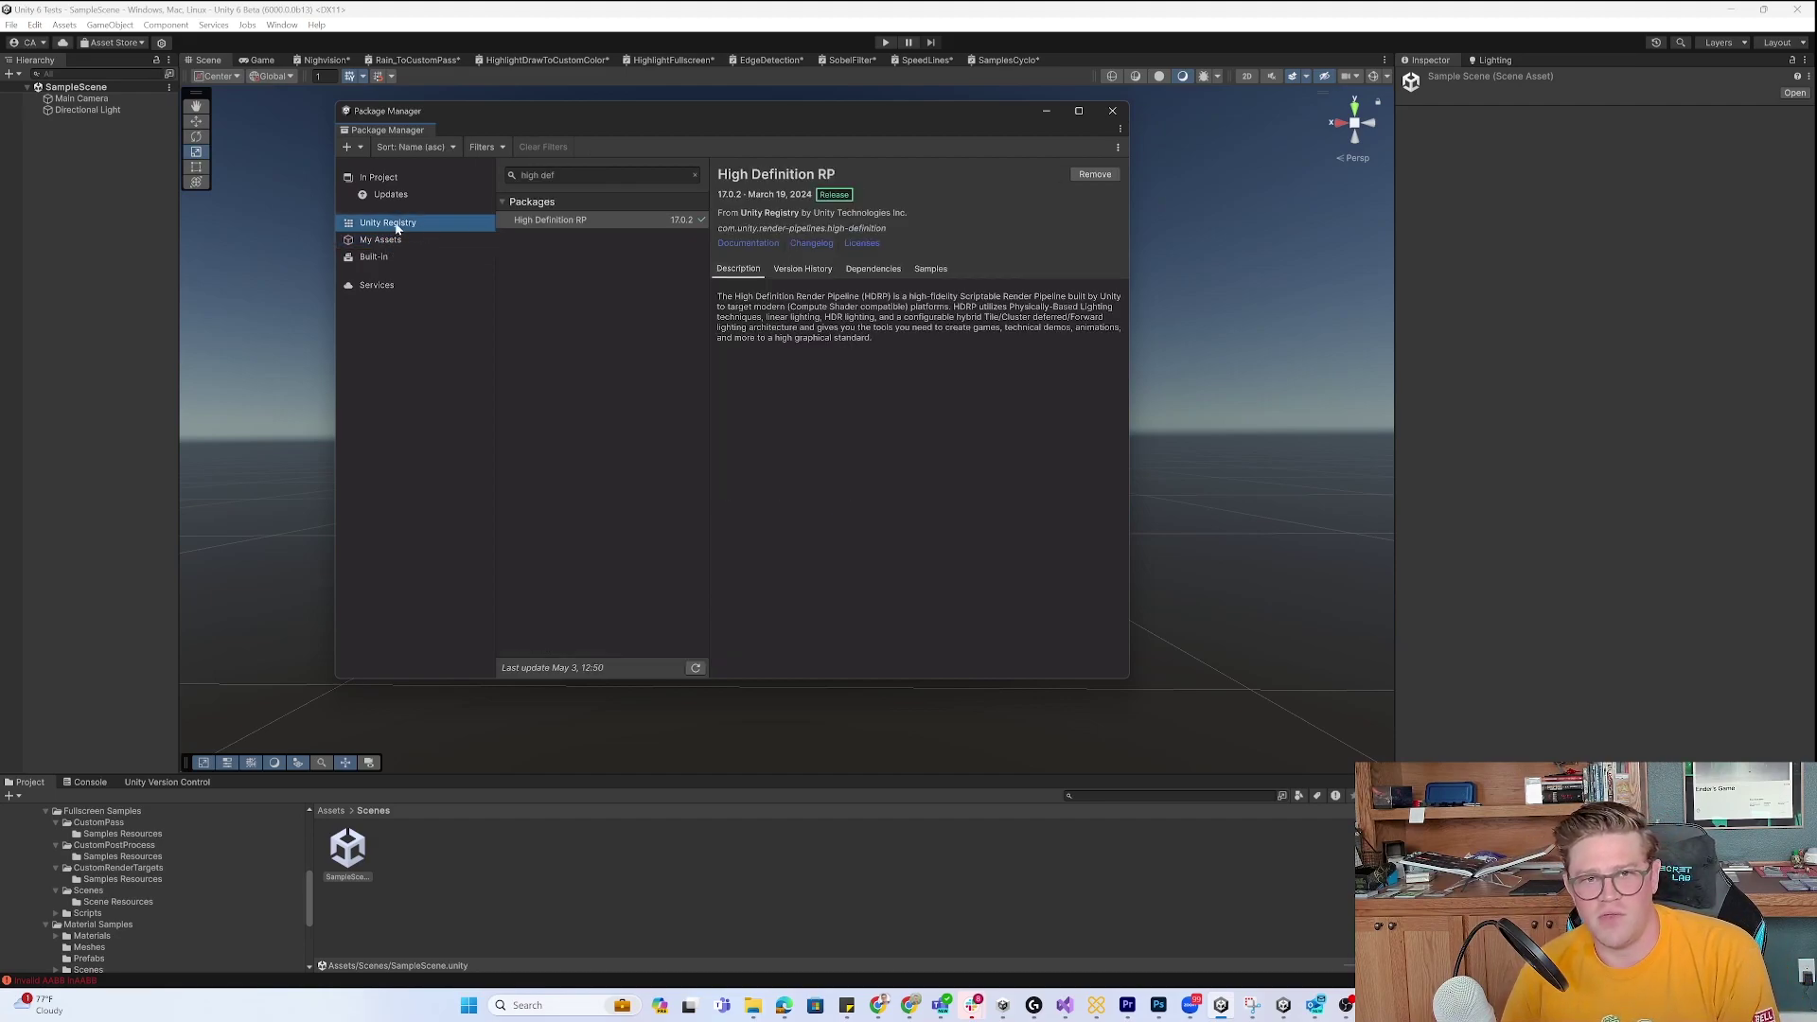
click(395, 242)
click(403, 196)
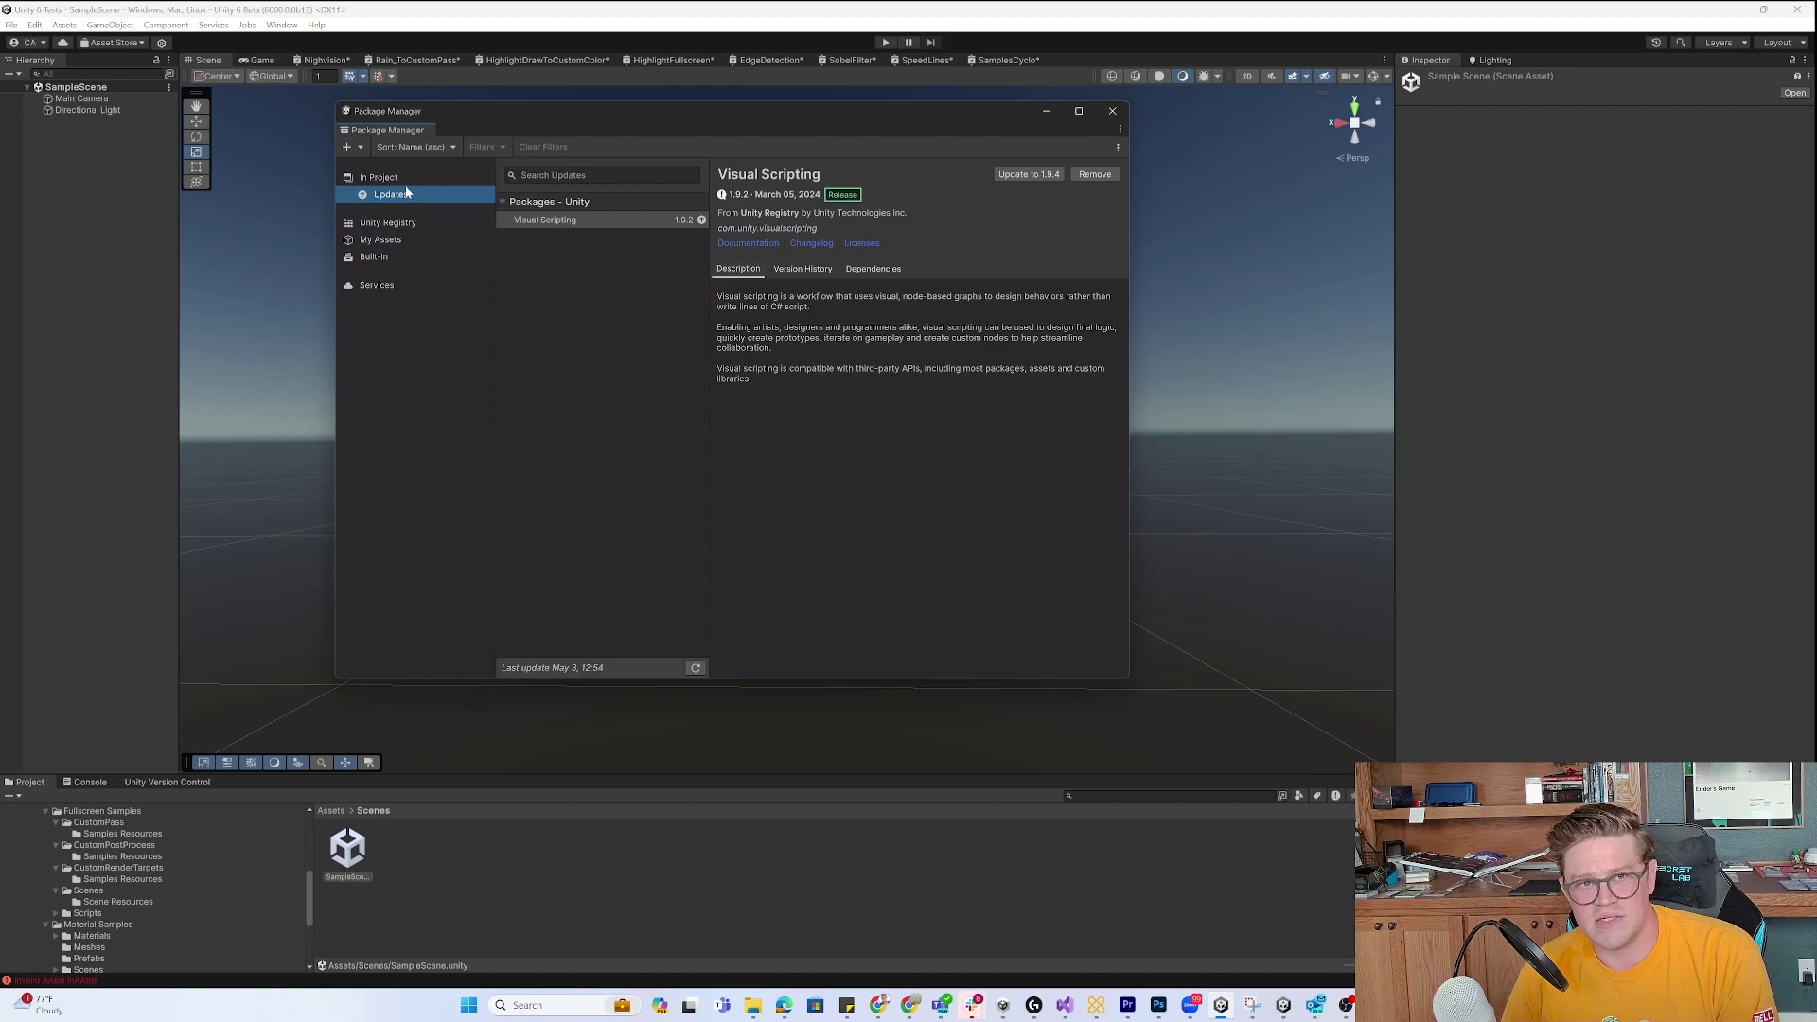
click(406, 178)
Show the Unity Registry packages and select High Definition RP from the "high def" search.
click(404, 224)
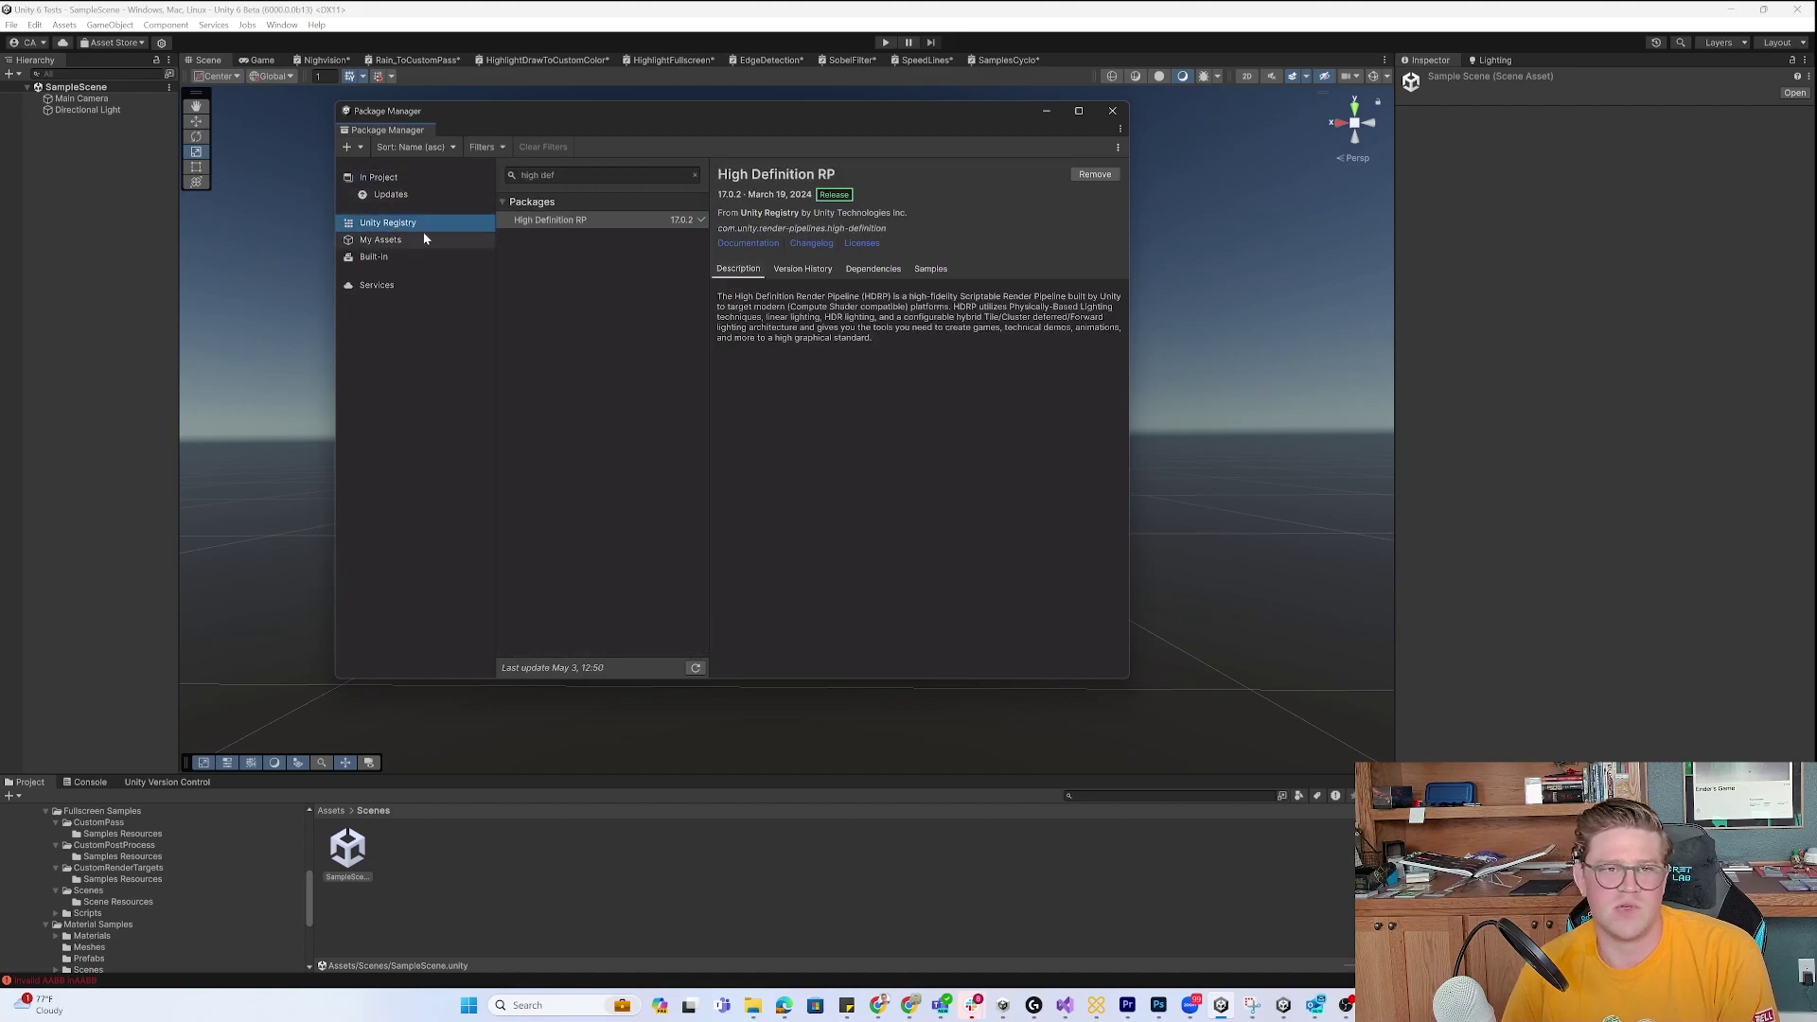
click(575, 177)
click(572, 176)
click(650, 222)
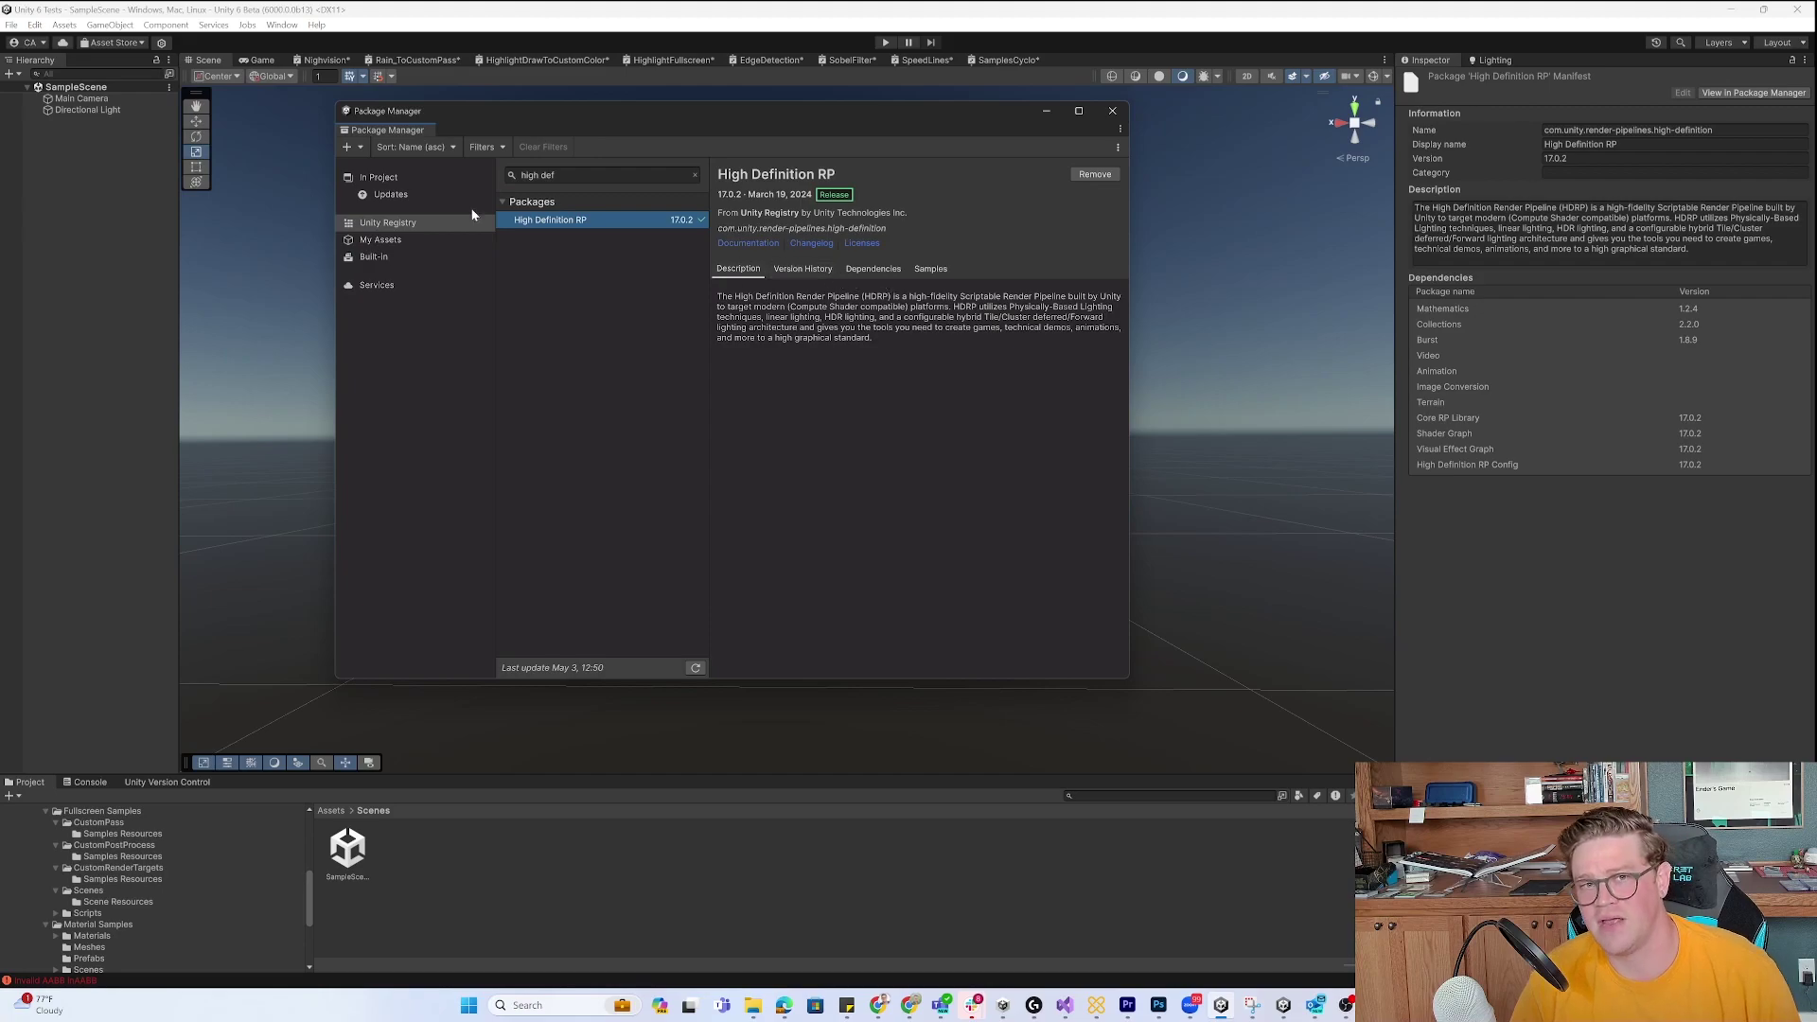
Examine the samples of High Definition RP among the In Project packages, including Fullscreen Samples, and close the Package Manager.
click(405, 178)
click(629, 374)
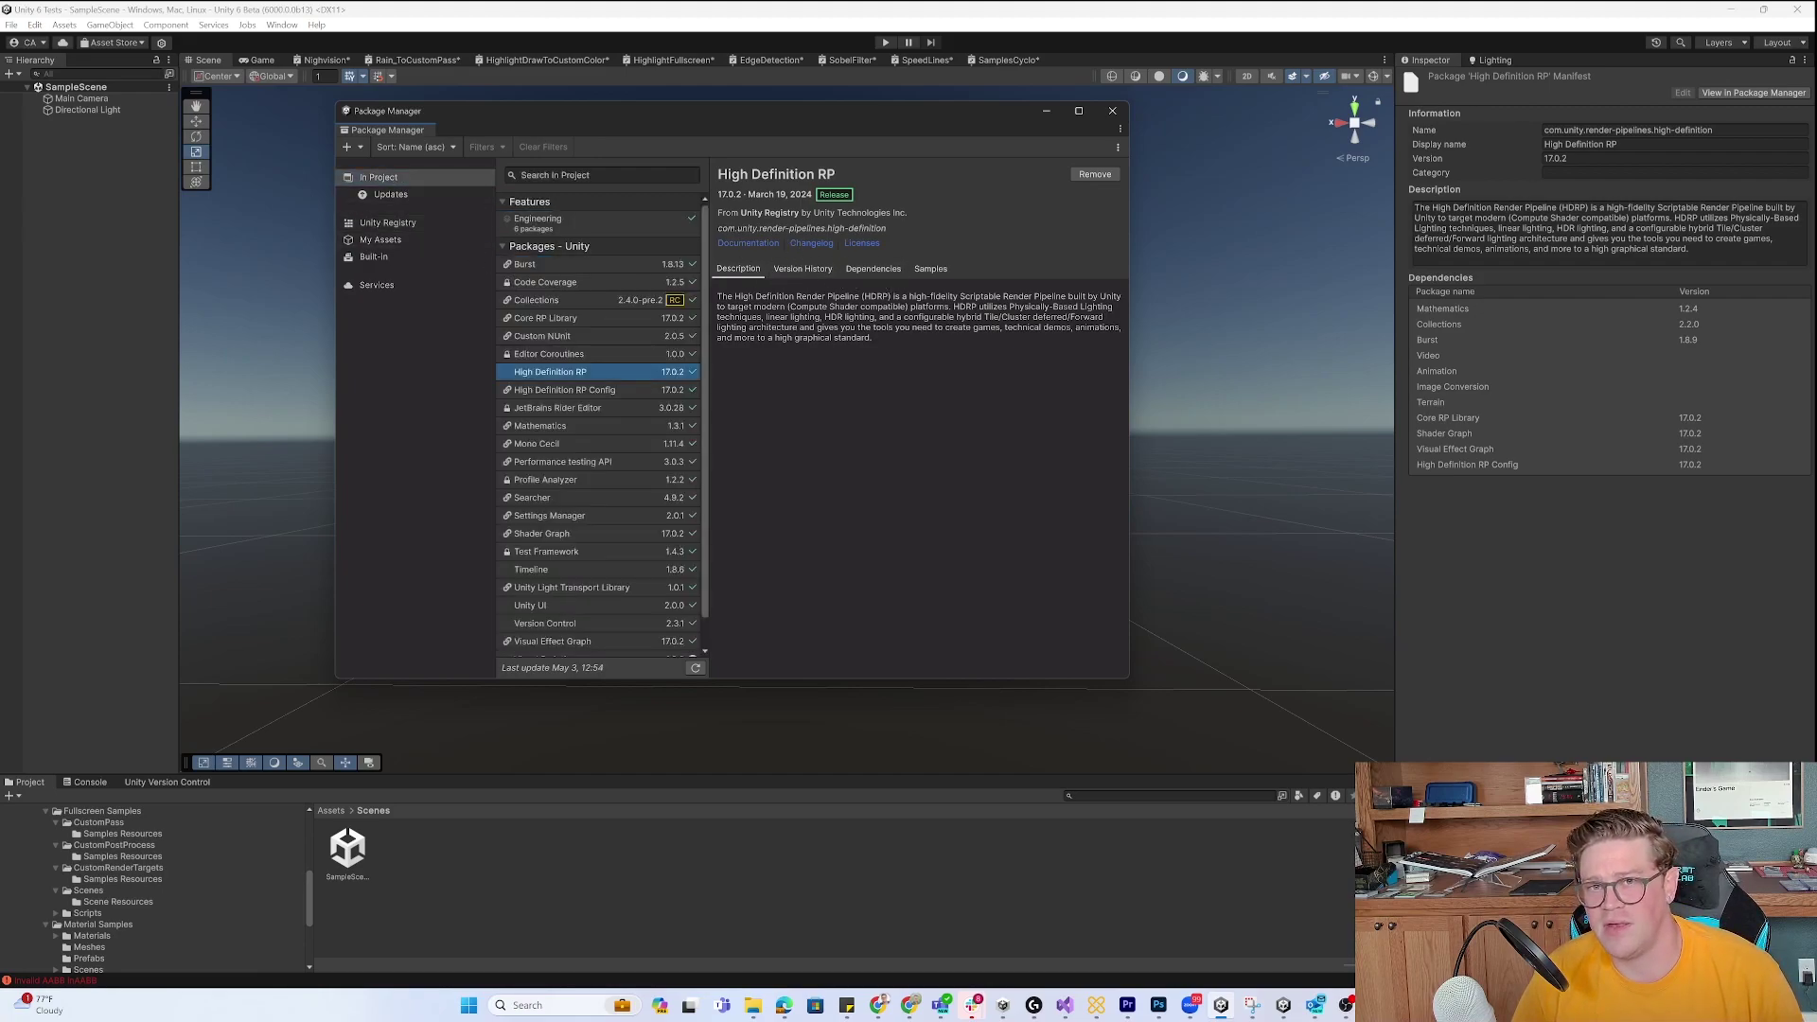
click(929, 270)
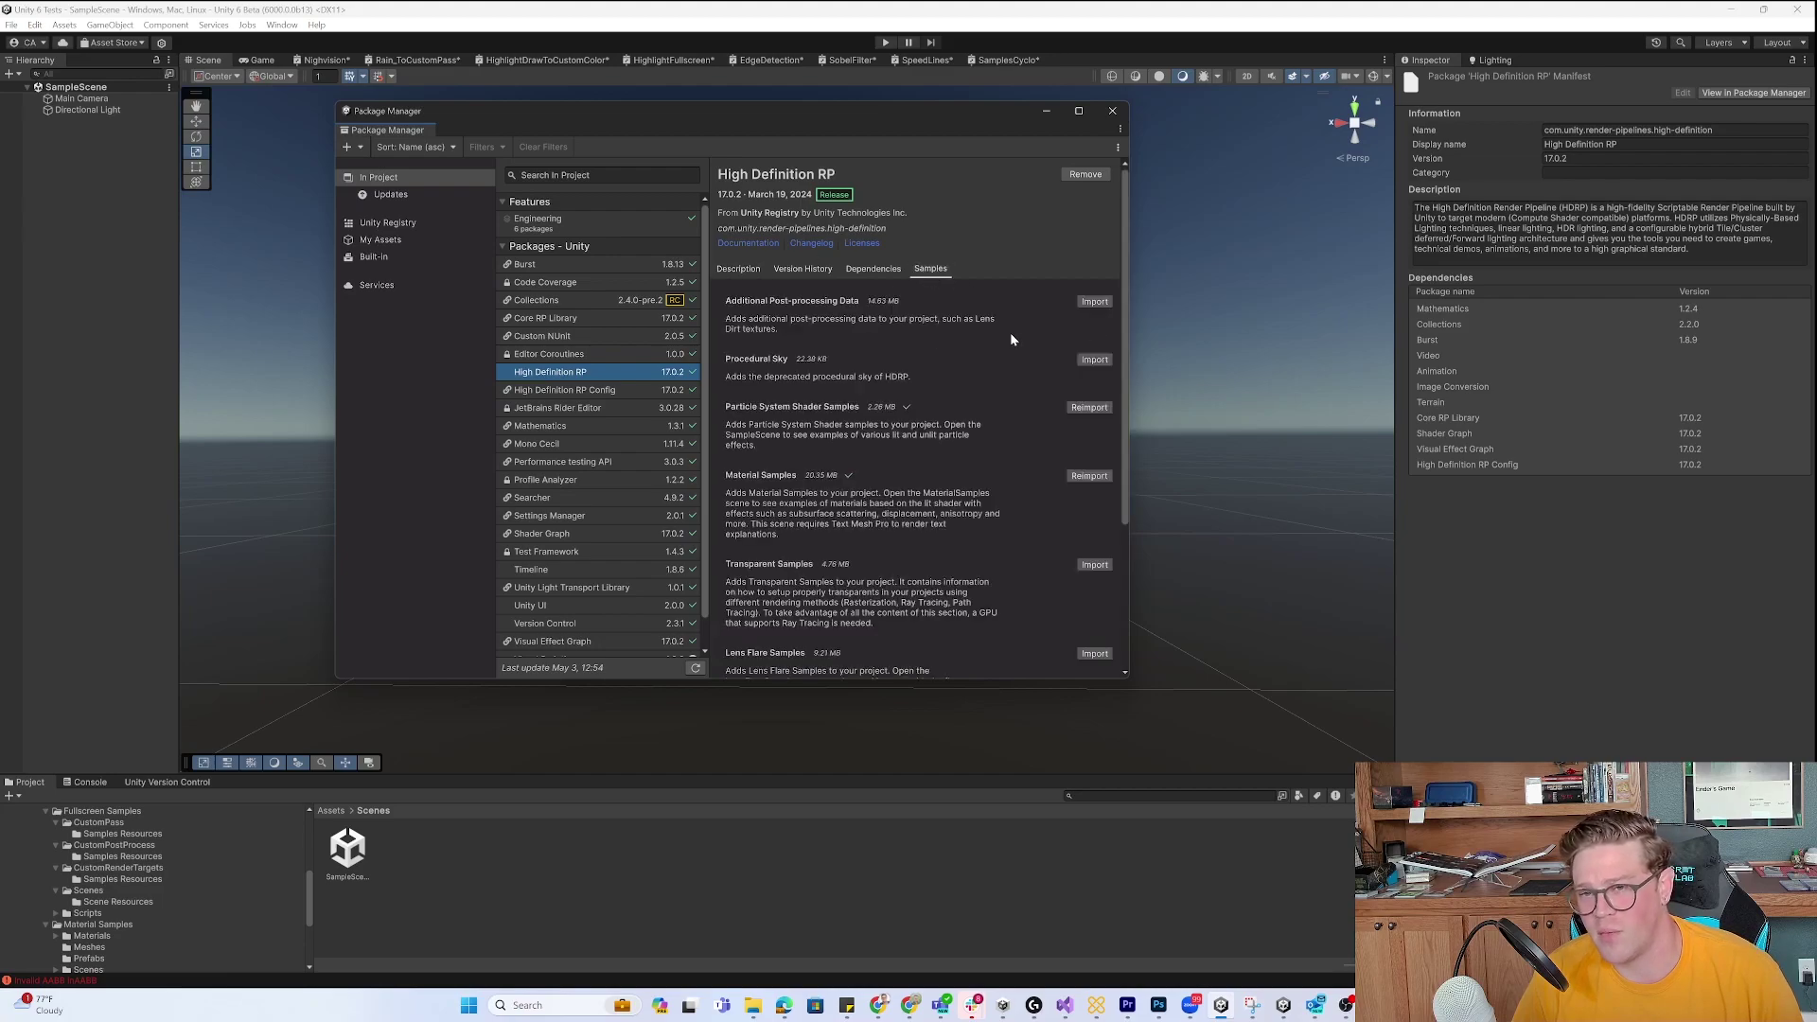
scroll(1013, 328, down, 1)
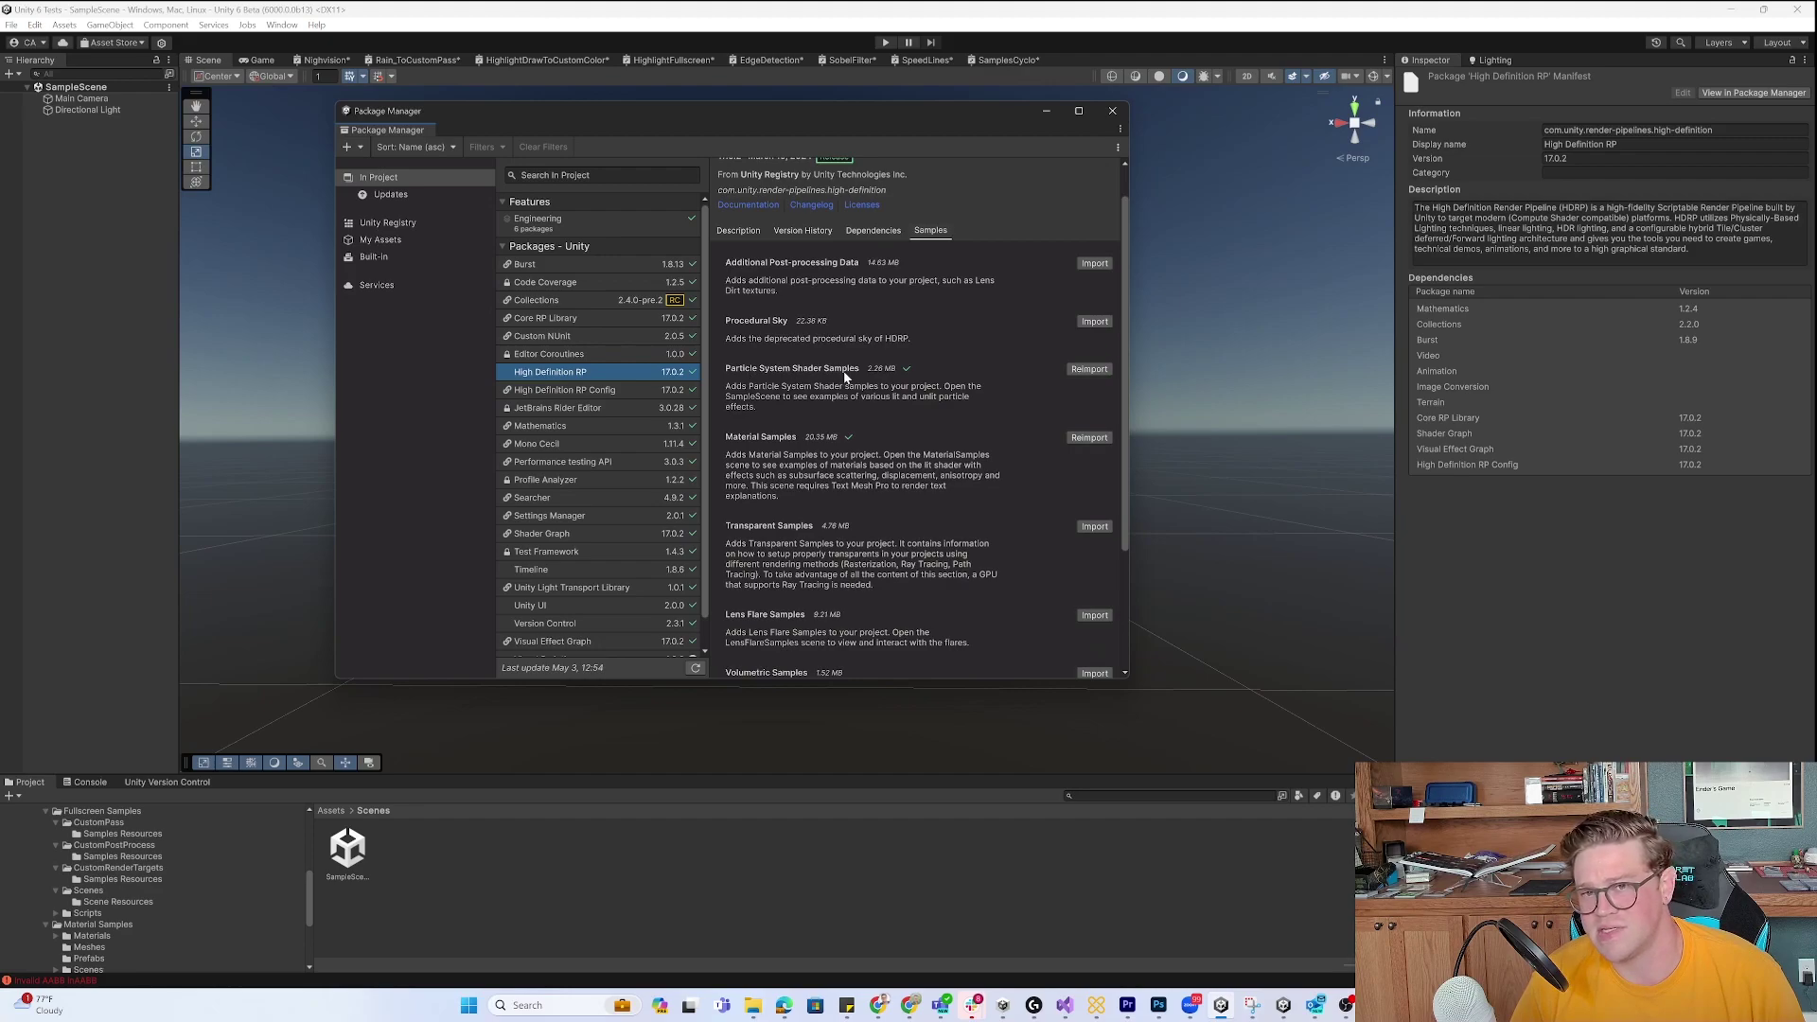
scroll(845, 376, down, 2)
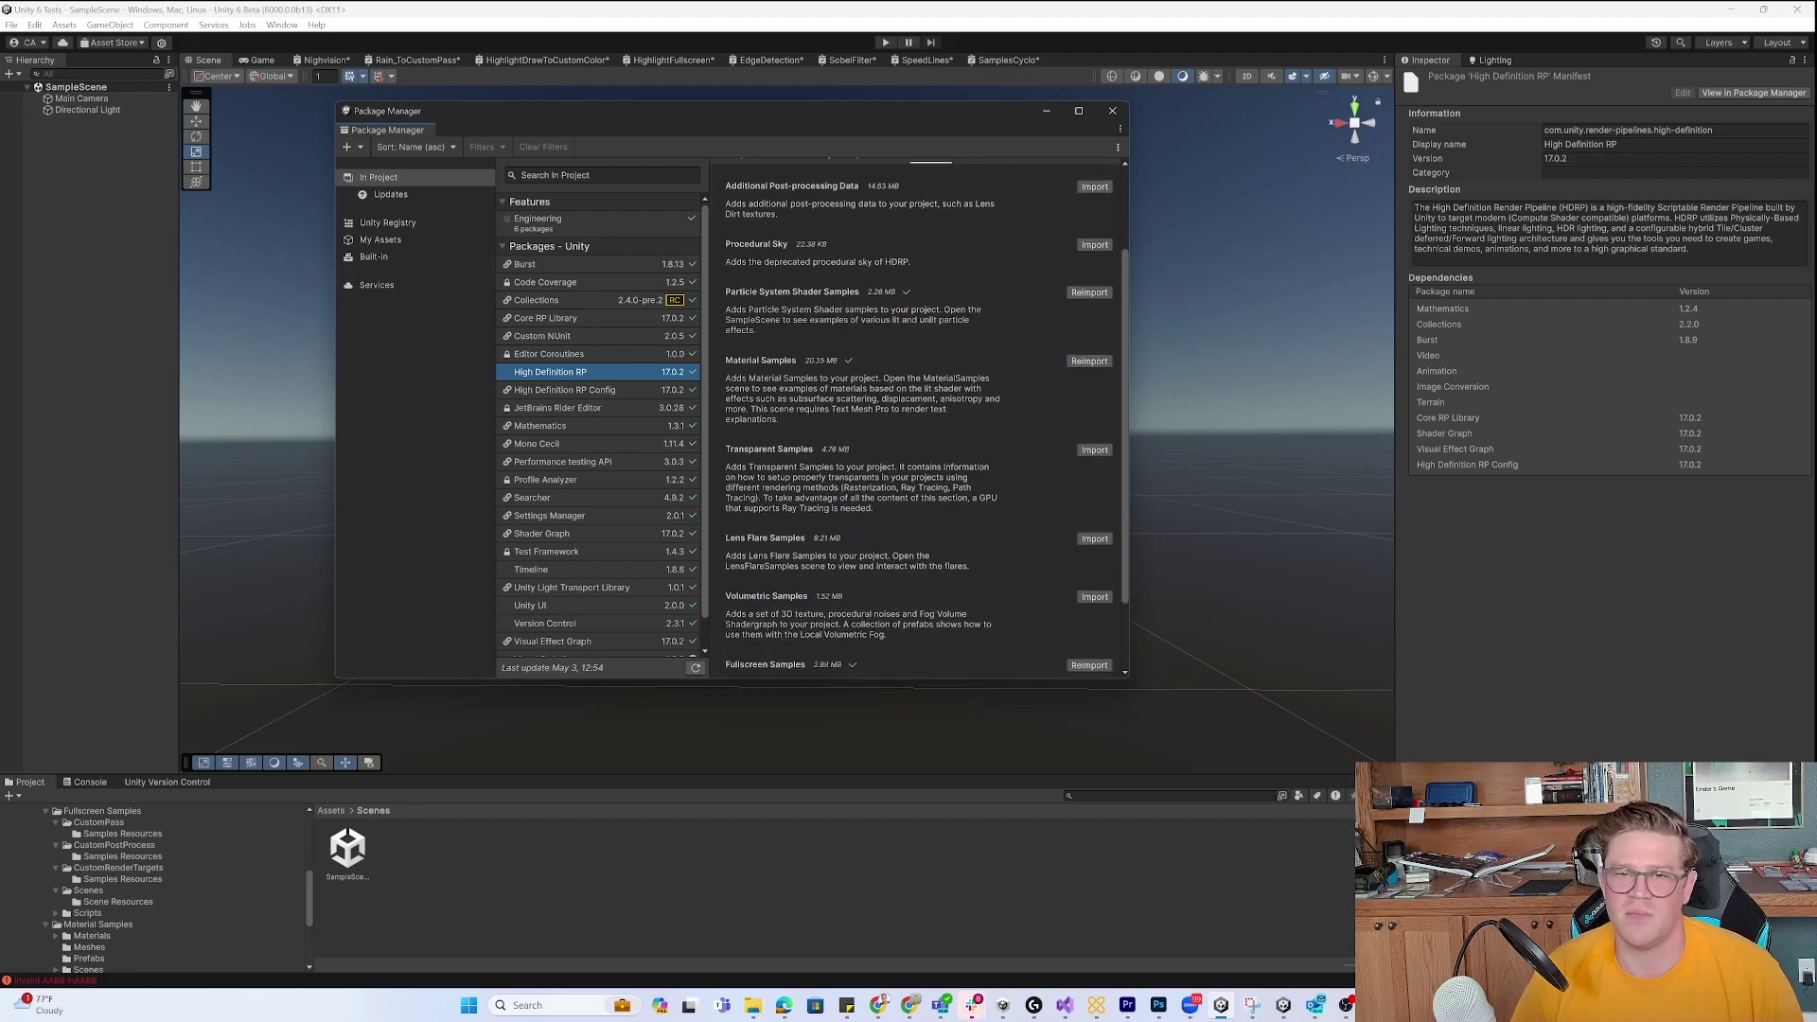
scroll(860, 375, down, 2)
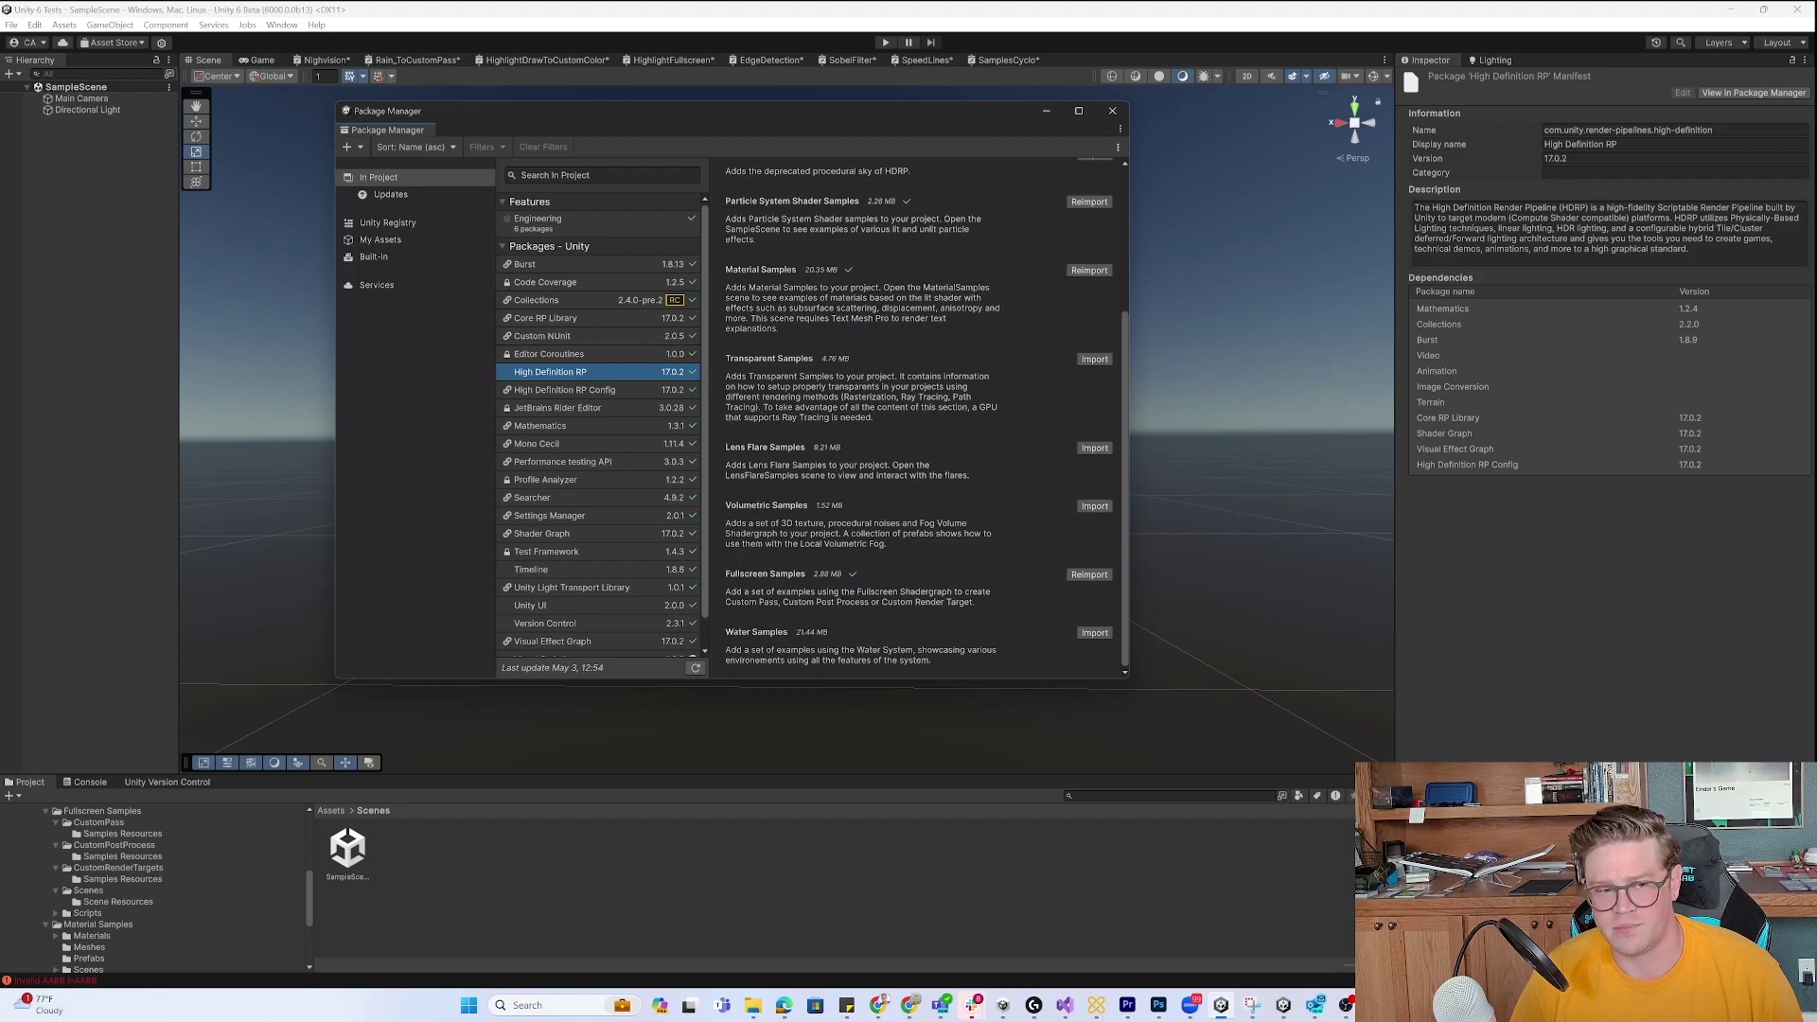
click(1104, 111)
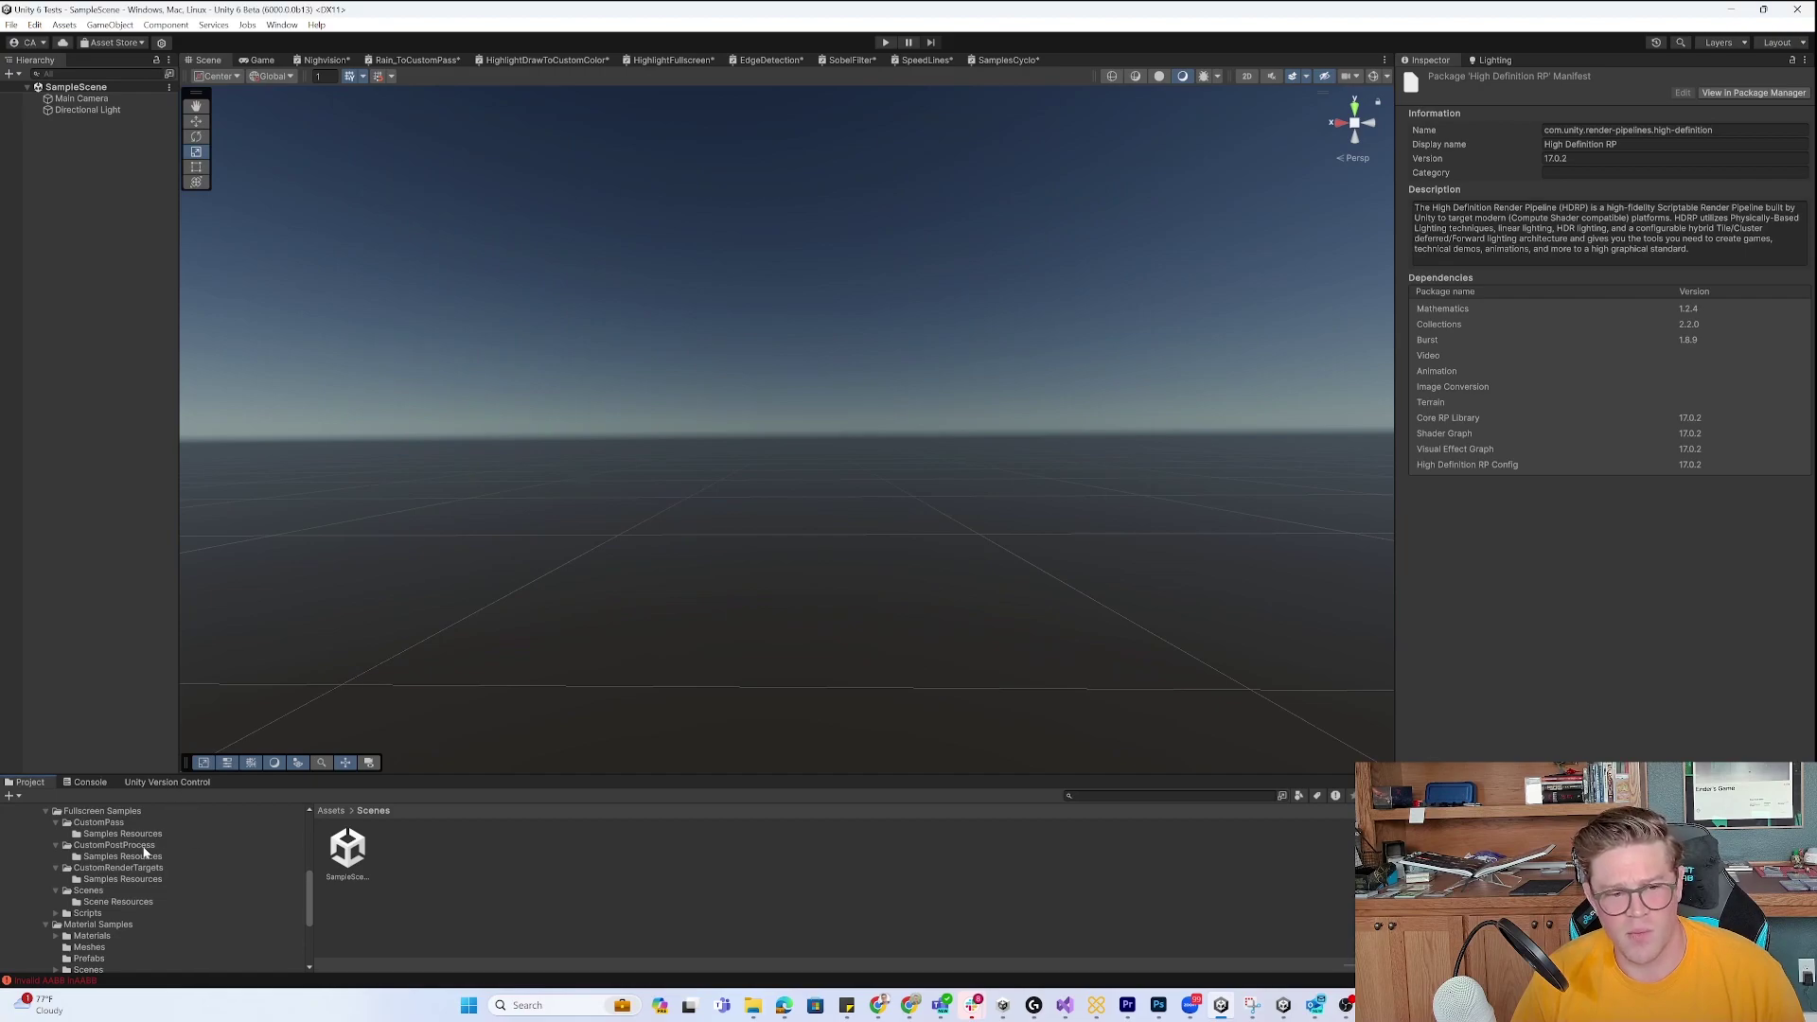
Open the Fullscreen Samples scene from the Scenes folder of the High Definition RP 17.0.2 Fullscreen Samples.
scroll(151, 865, up, 2)
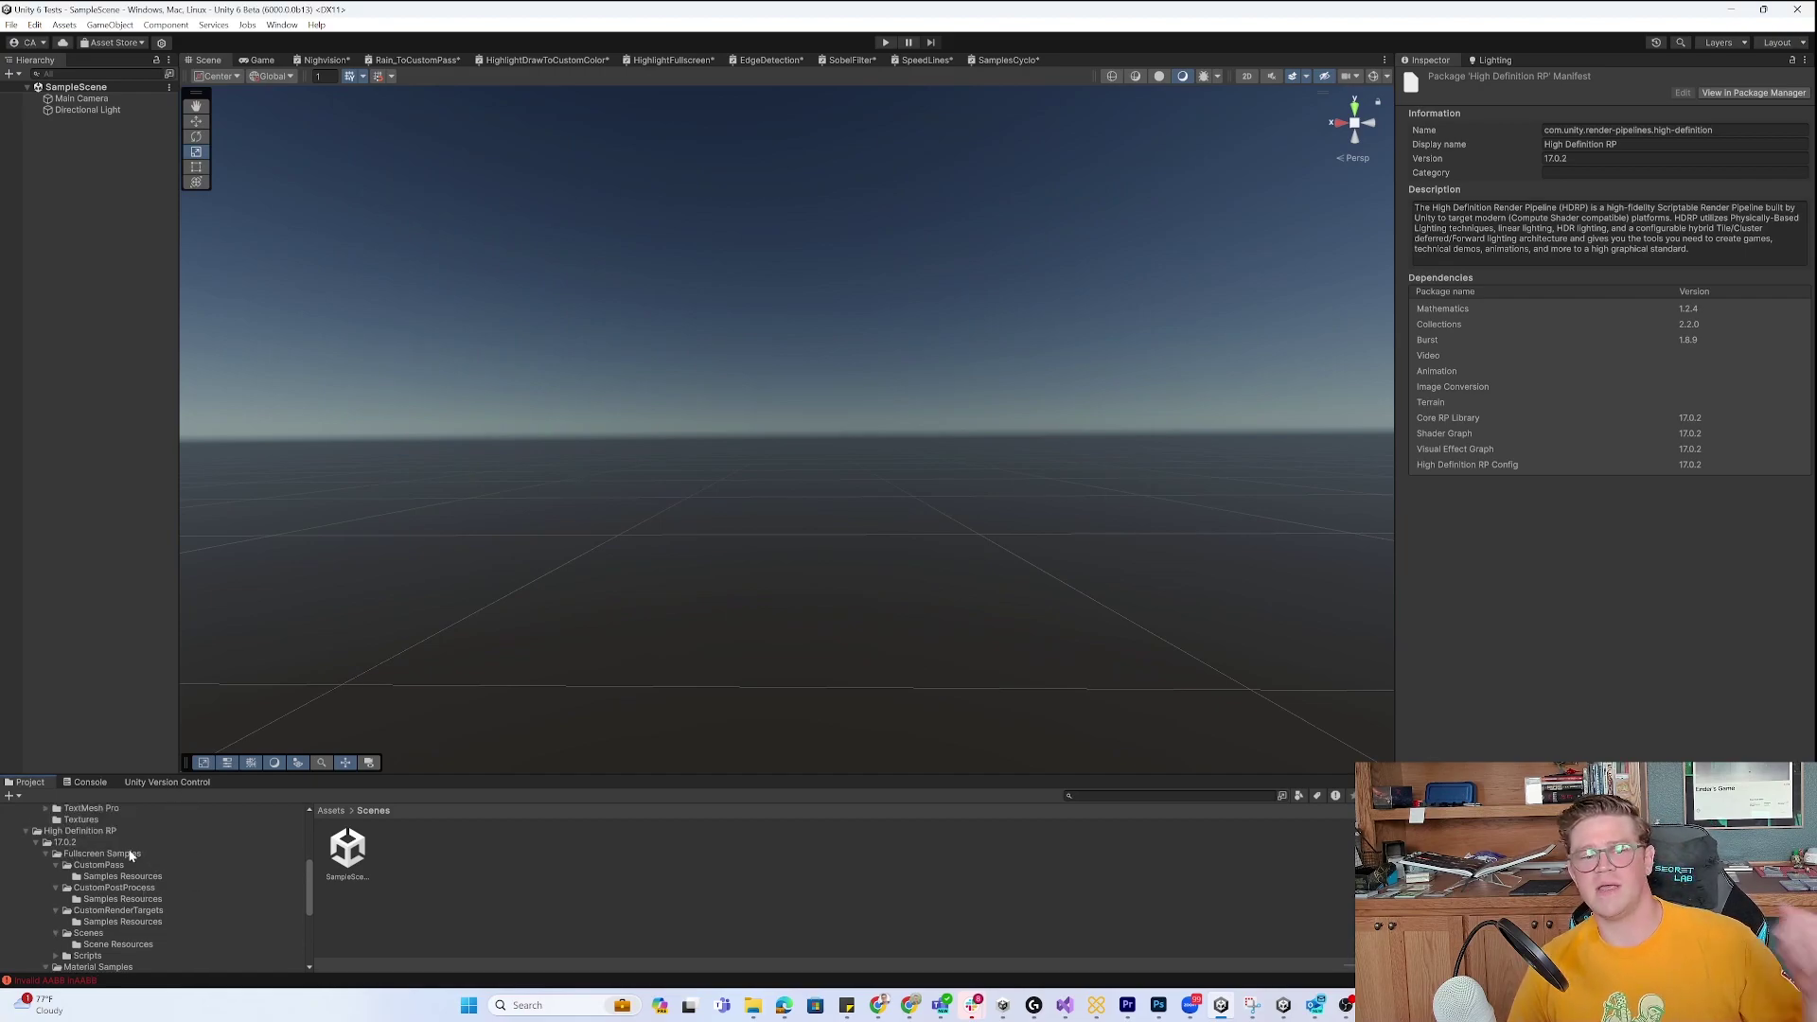
click(129, 855)
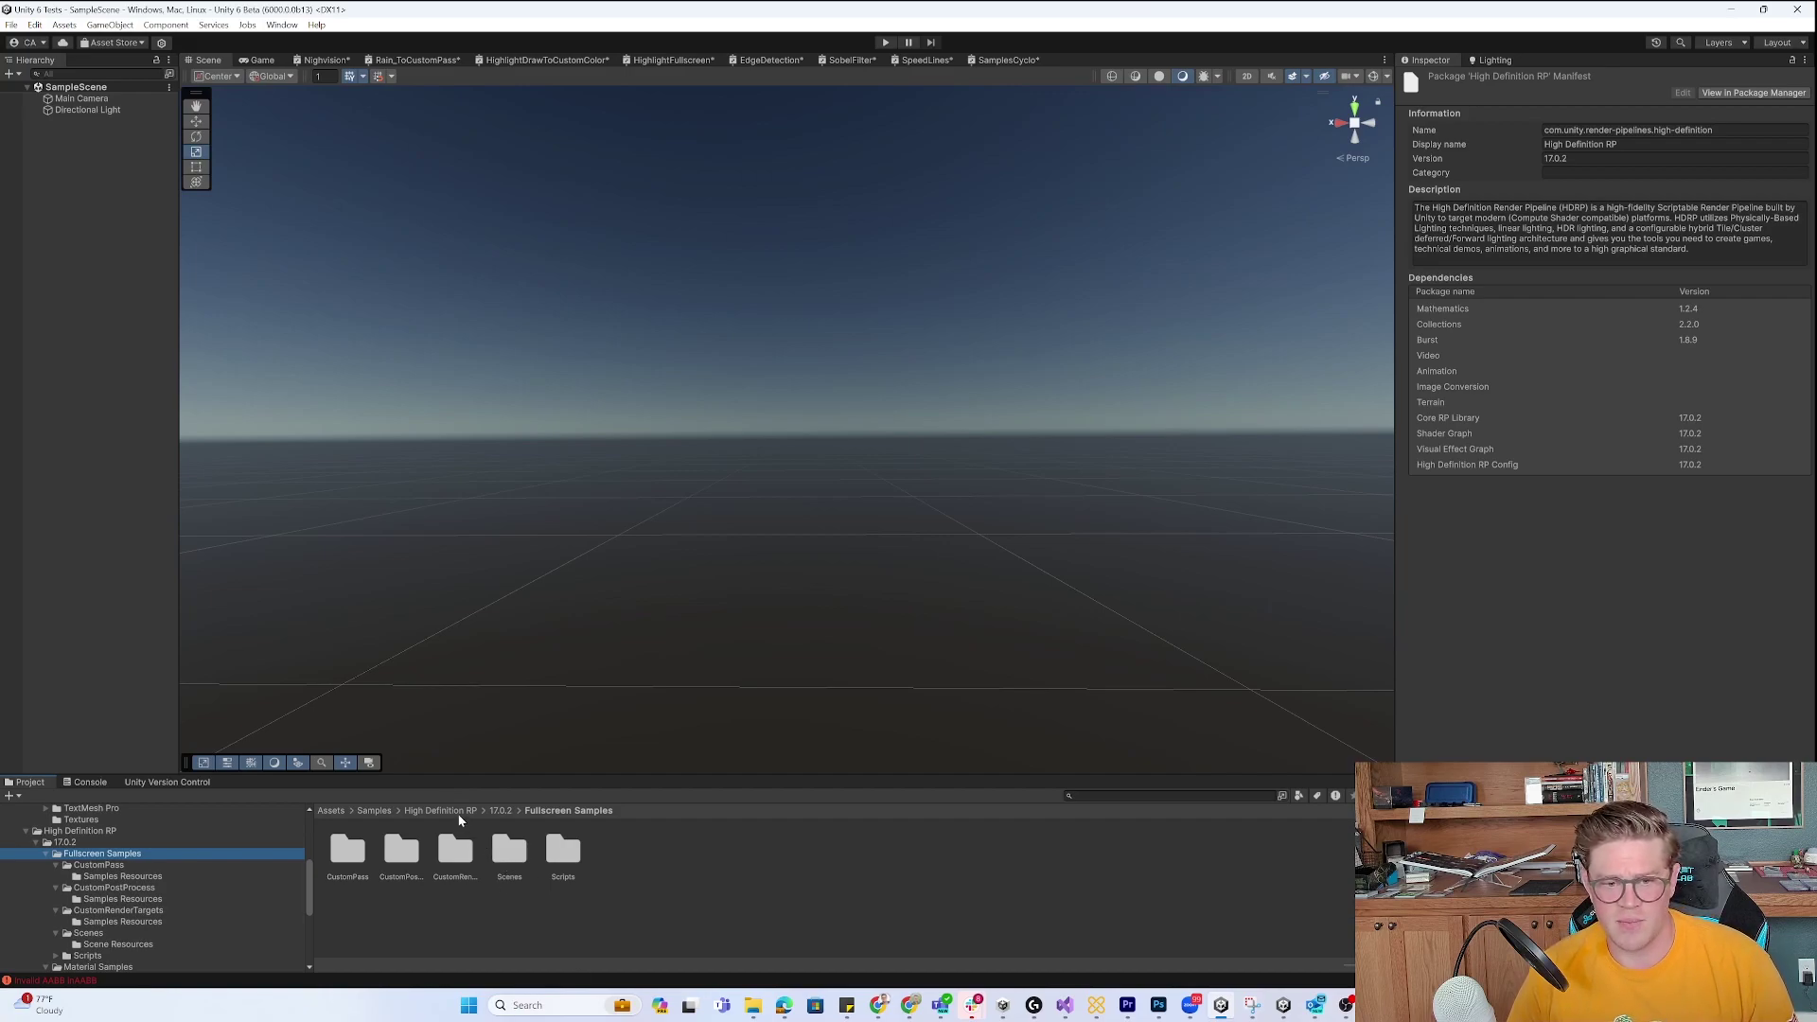
double_click(509, 852)
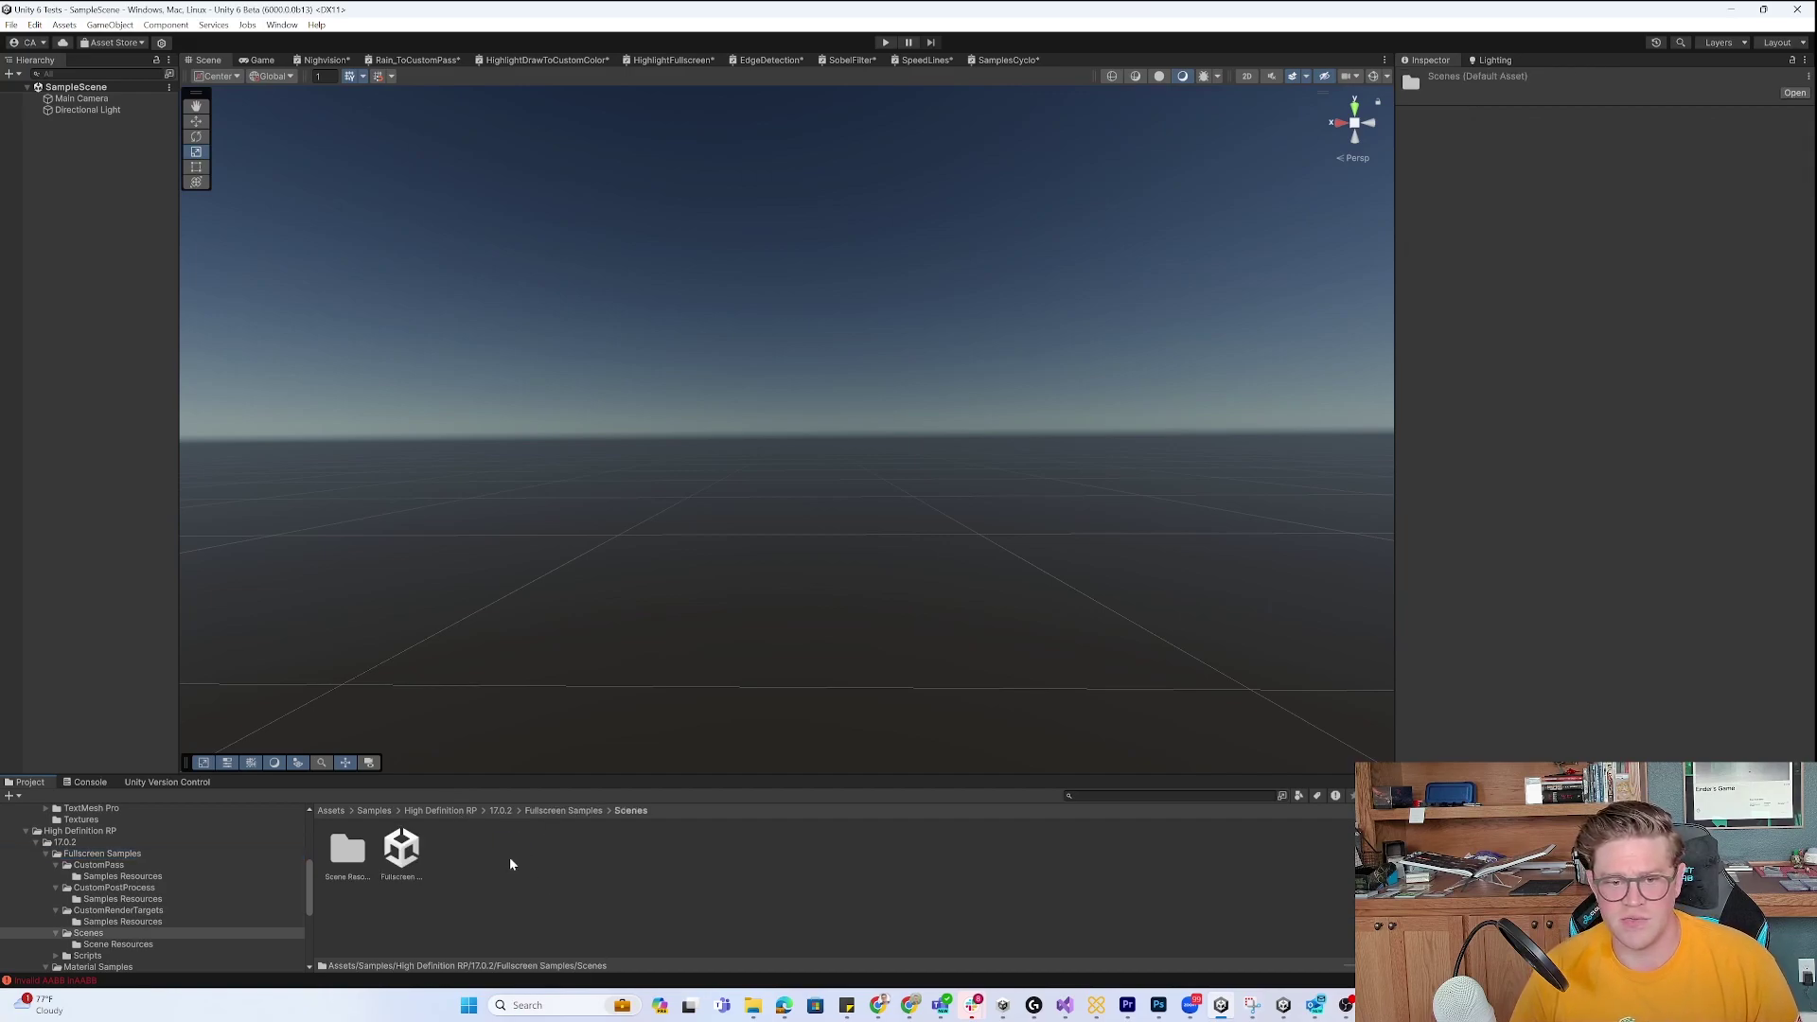
double_click(404, 852)
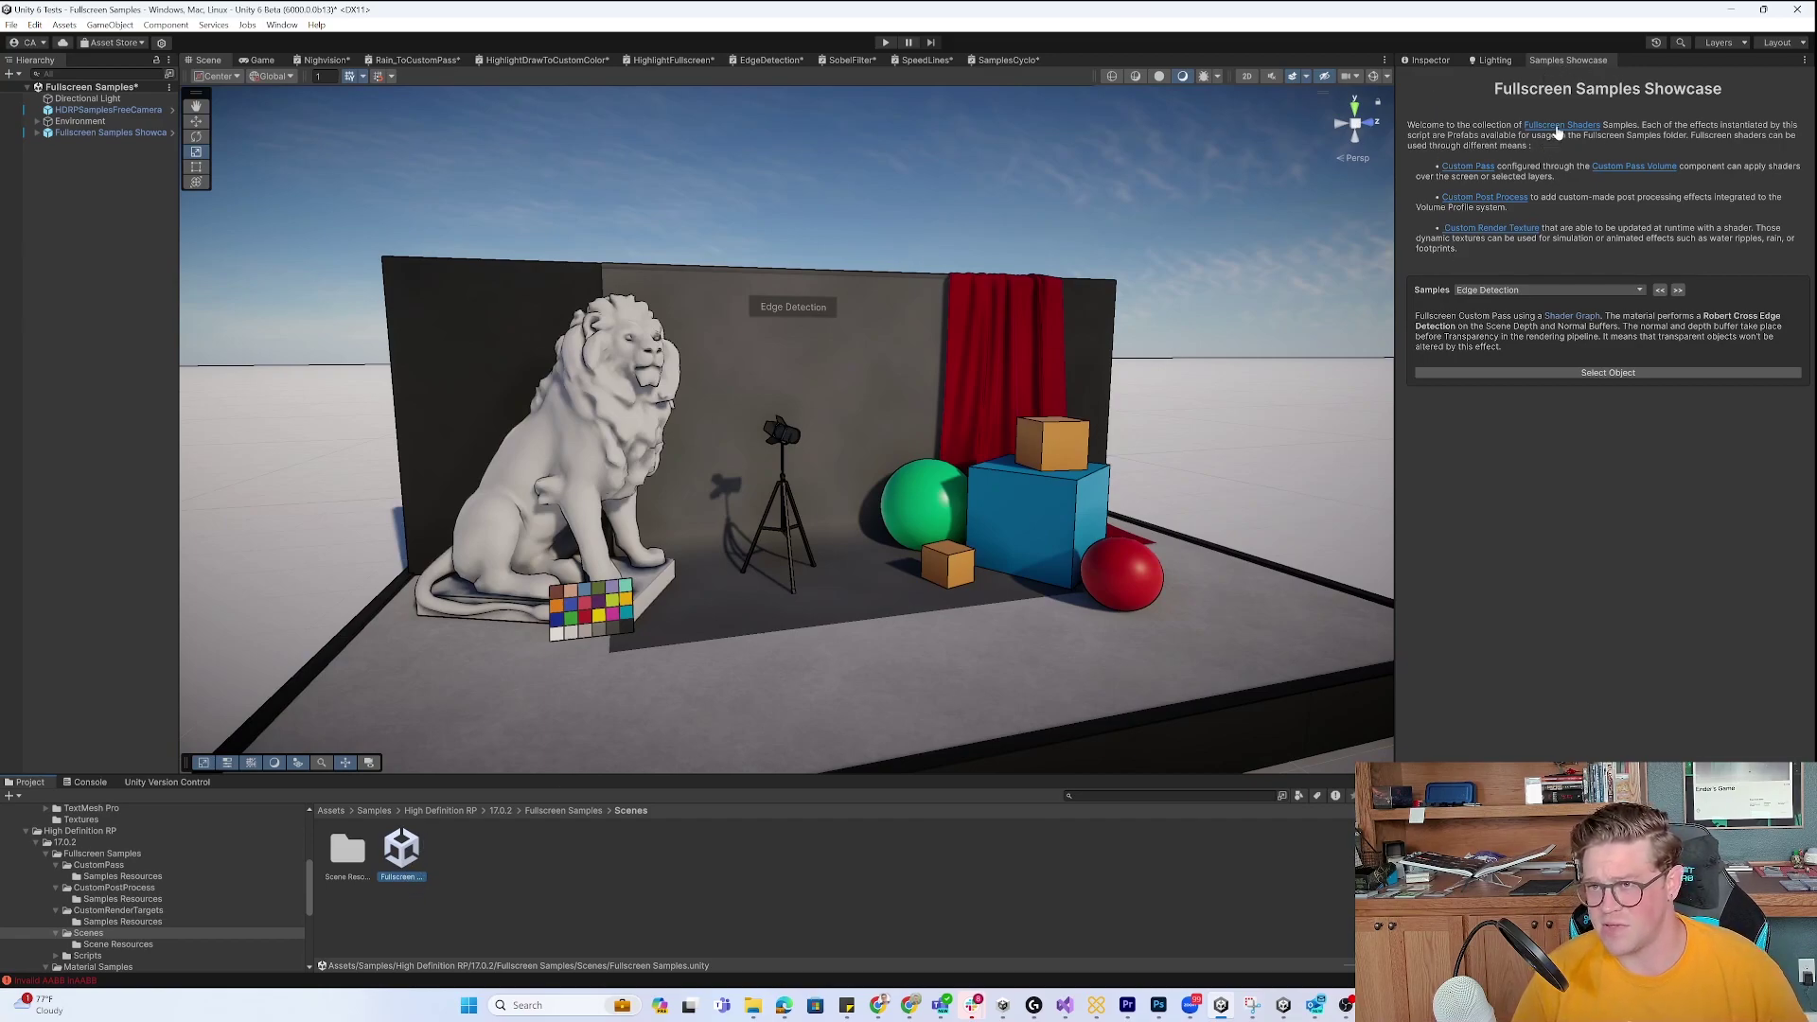
Preview the Highlight and Sobel Filter effects in the Fullscreen Samples Showcase.
click(1607, 292)
click(1579, 314)
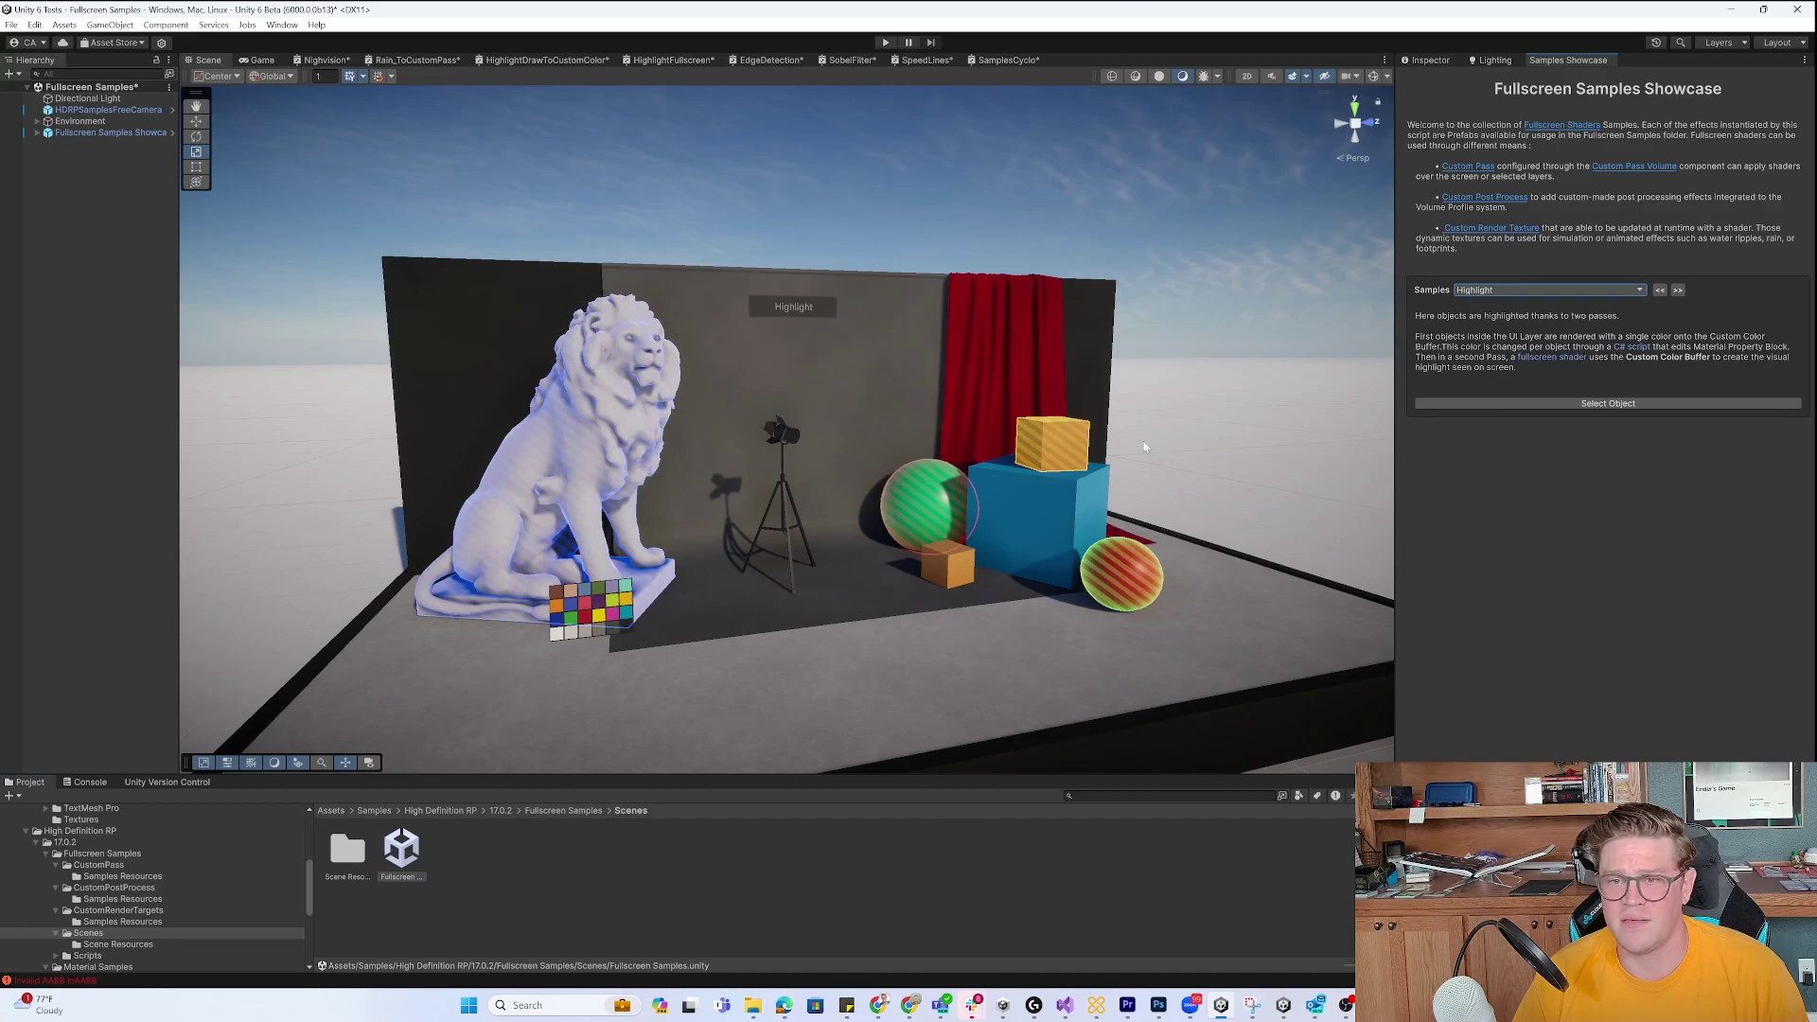
mouse_move(1170, 264)
alt+mouse_down()
mouse_move(1071, 240)
mouse_move(1195, 250)
mouse_move(1163, 248)
alt+mouse_up()
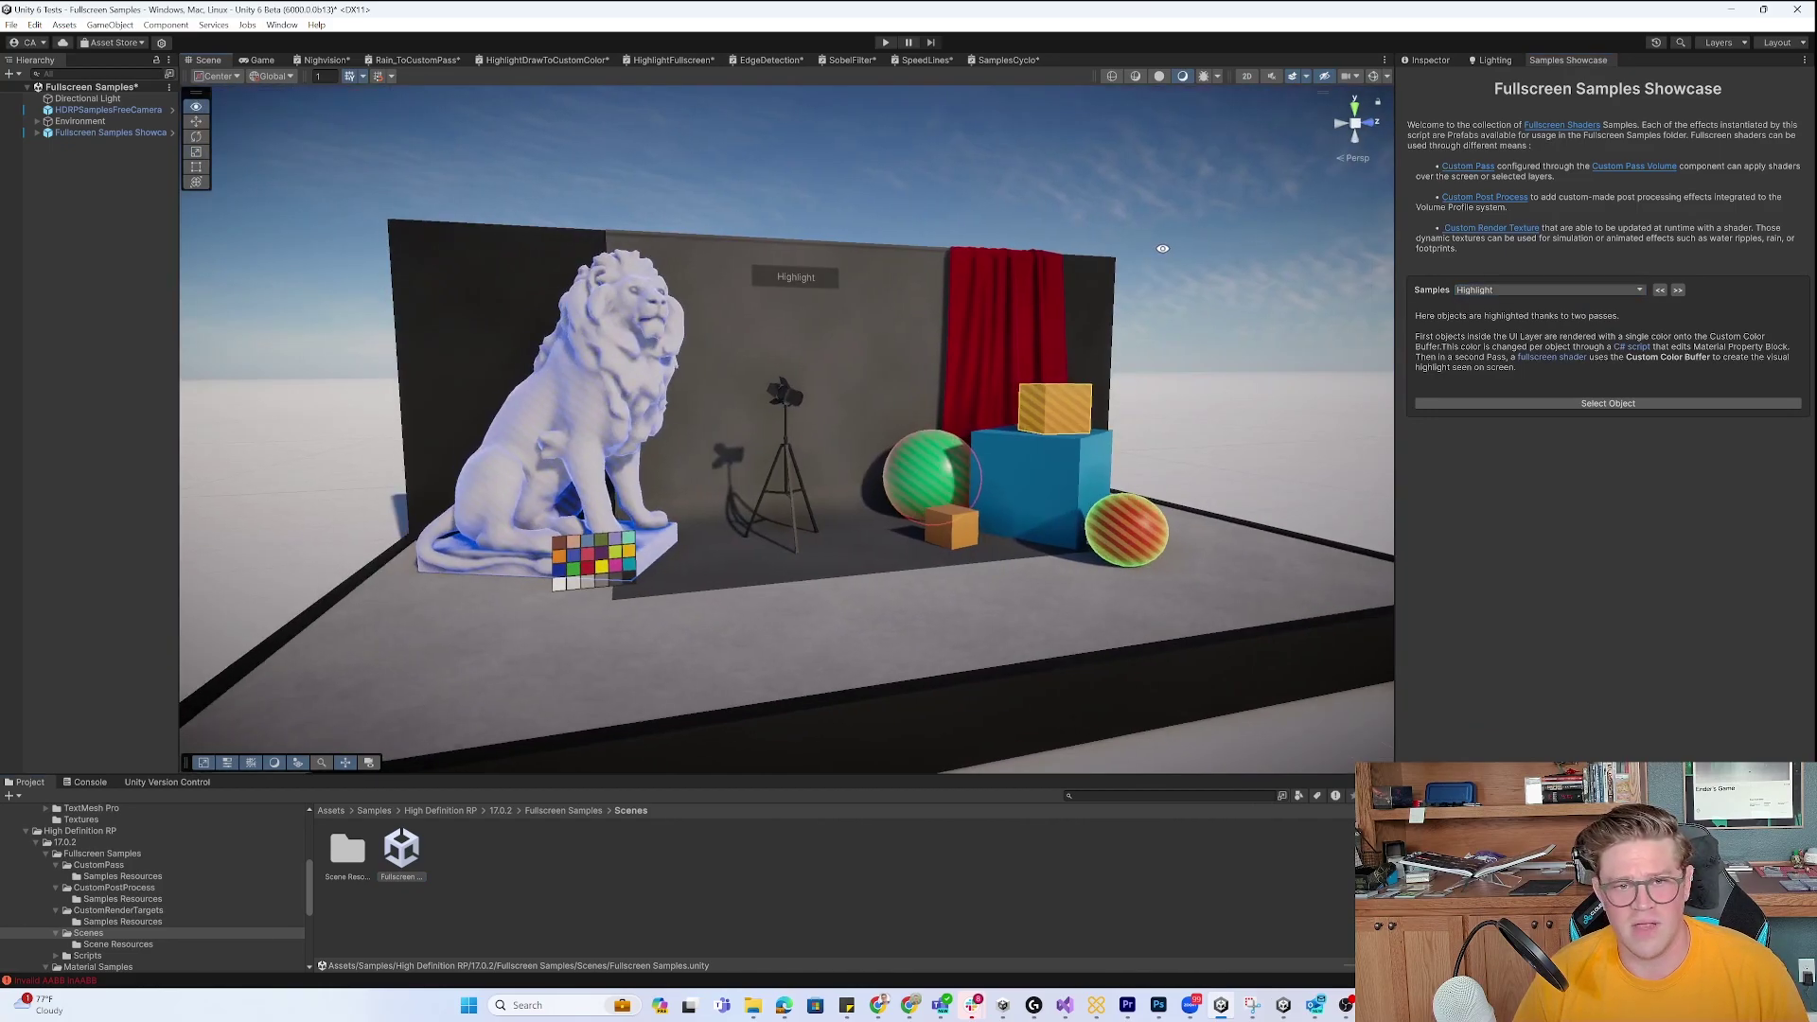
click(1611, 292)
click(1573, 322)
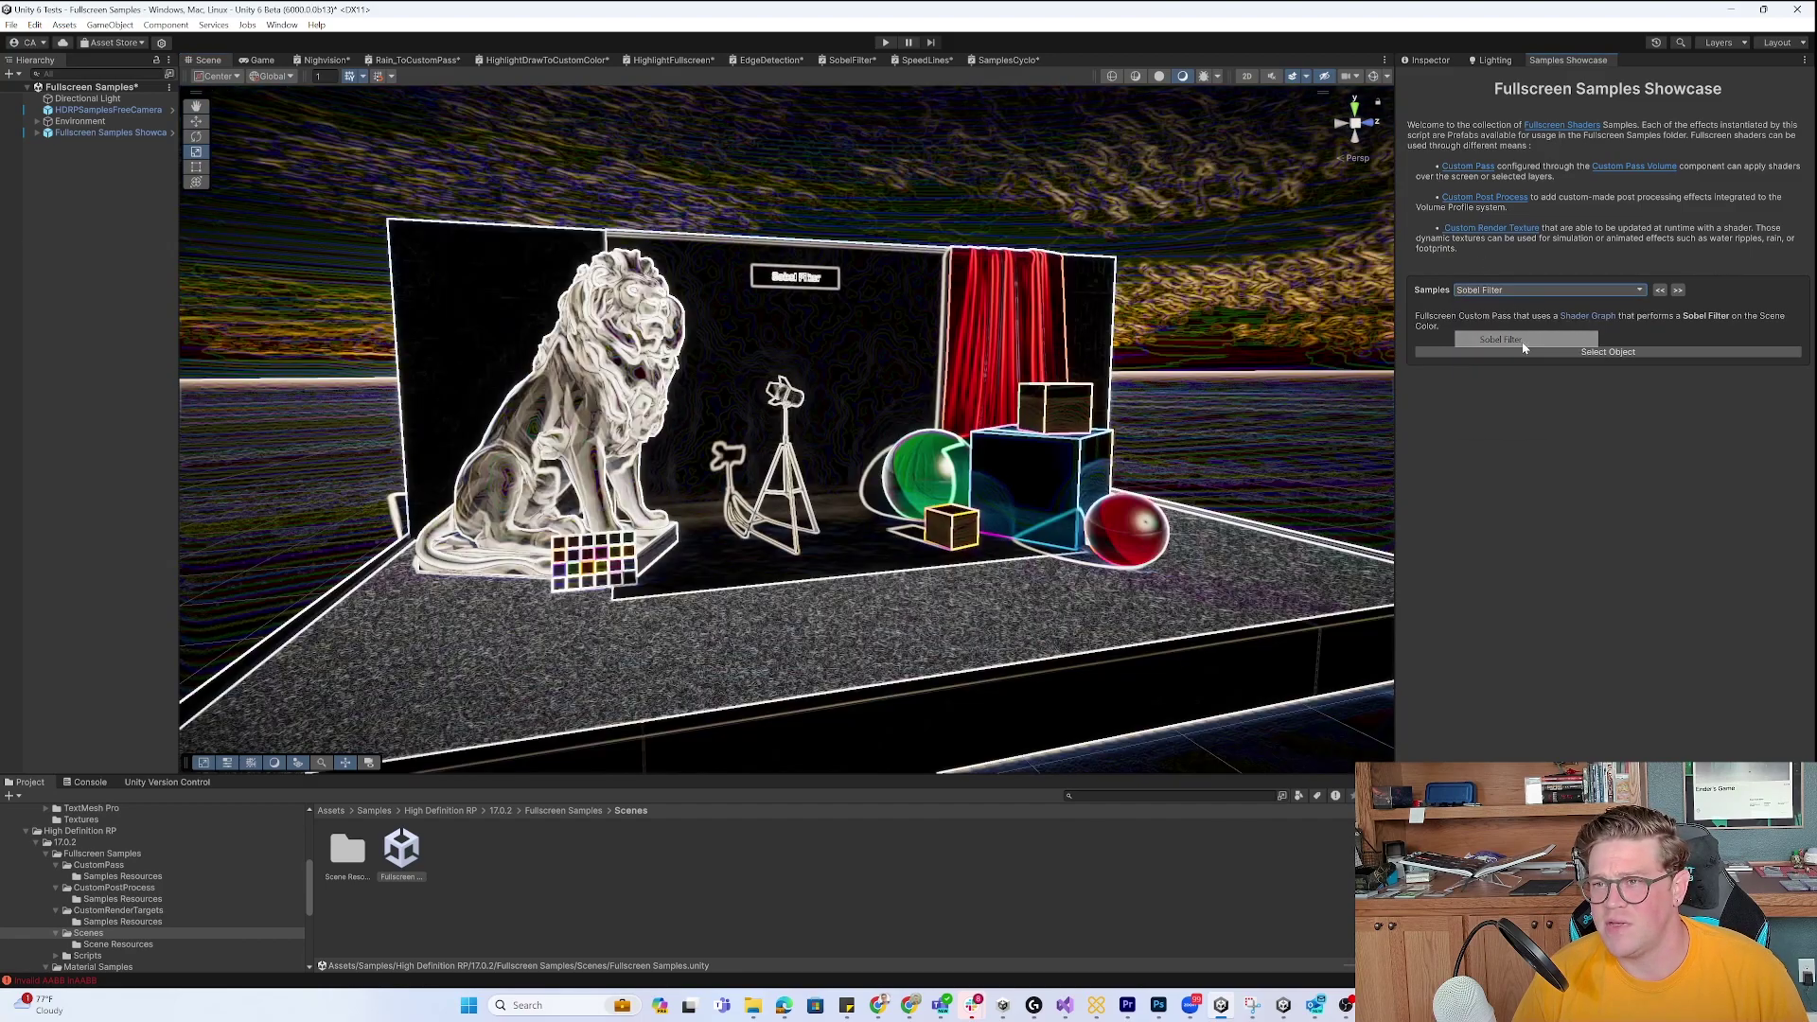
Switch the showcased fullscreen sample to Night Vision.
click(1582, 291)
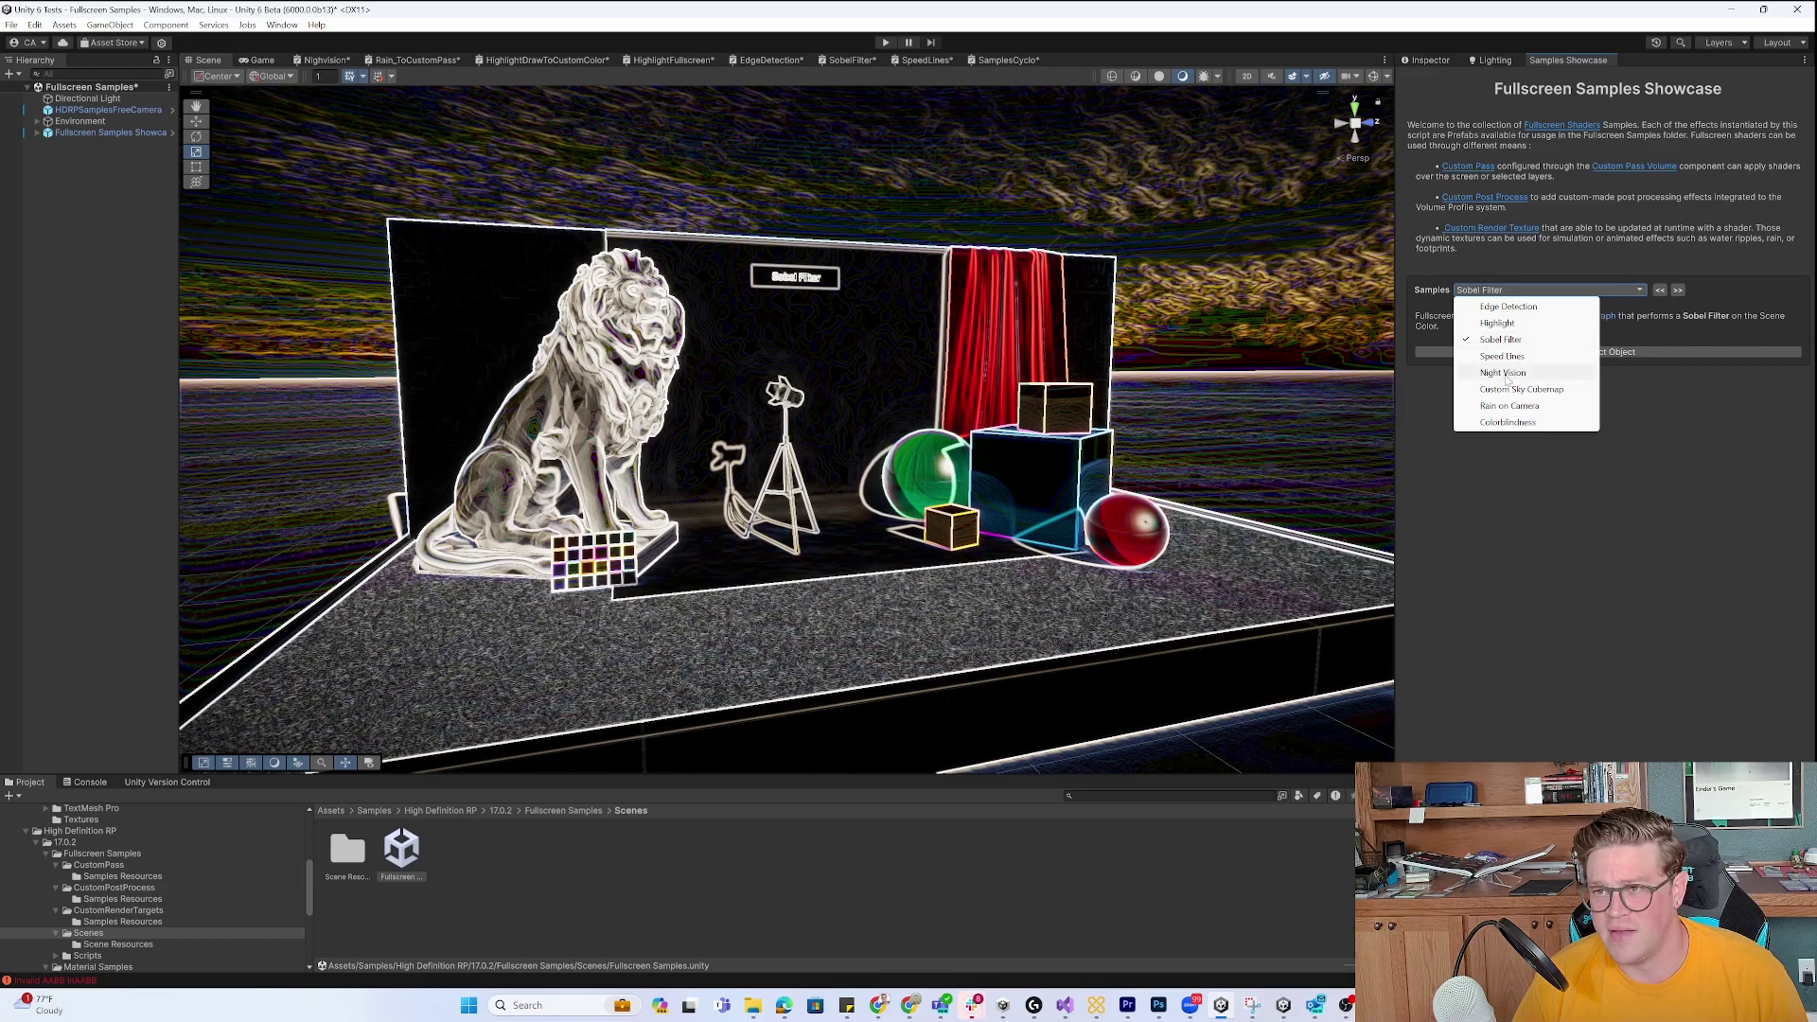
click(1506, 373)
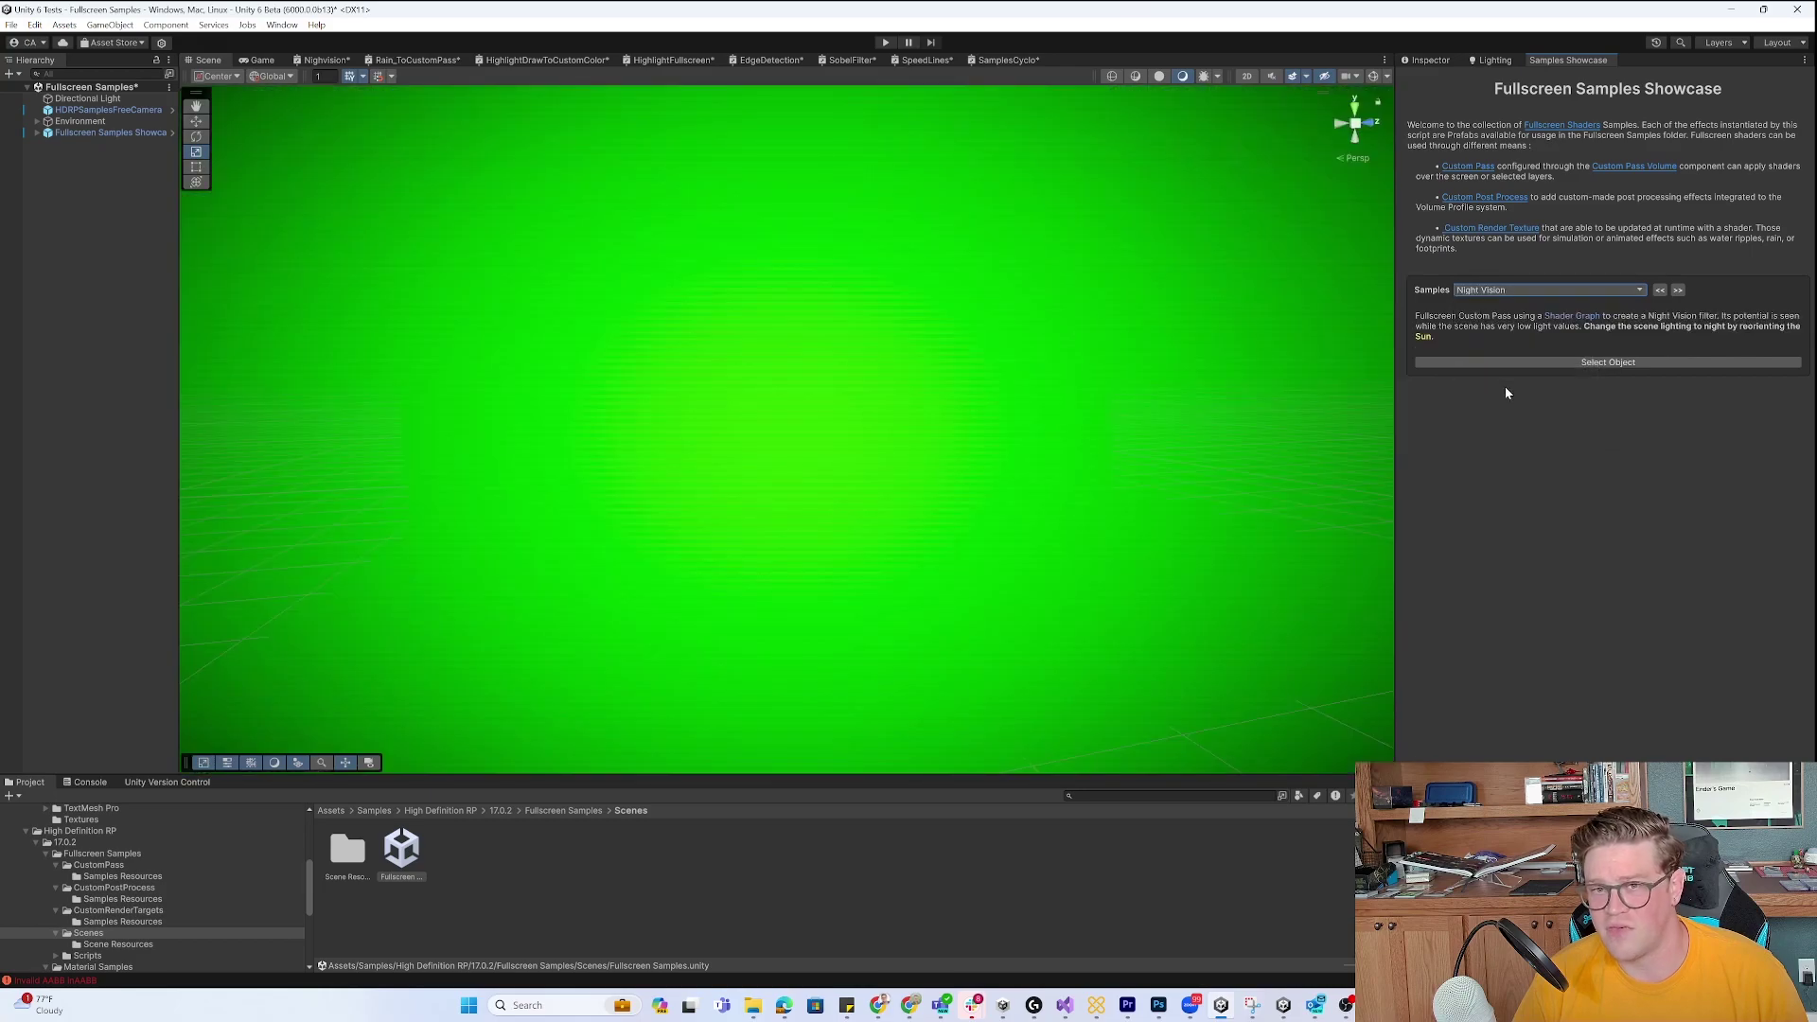
Disable the Directional Light to view the Night Vision effect in a dark scene, and enable the light again.
click(90, 98)
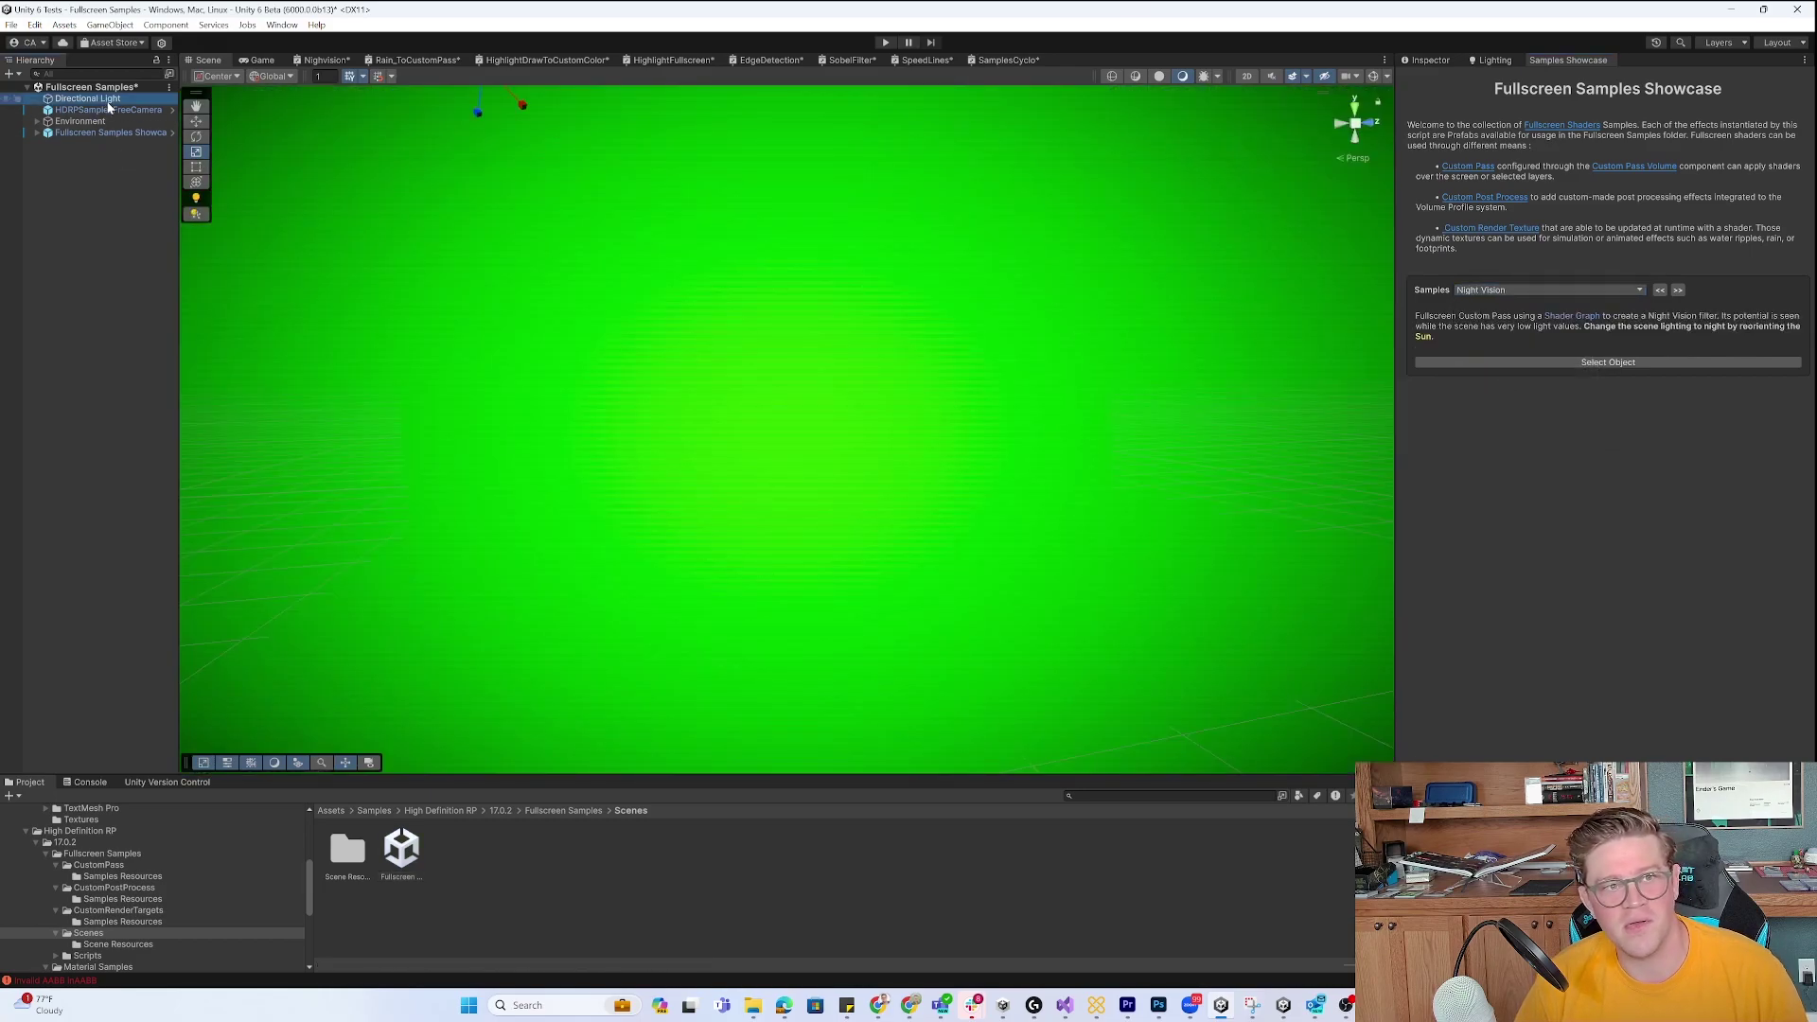
click(1429, 59)
click(1434, 80)
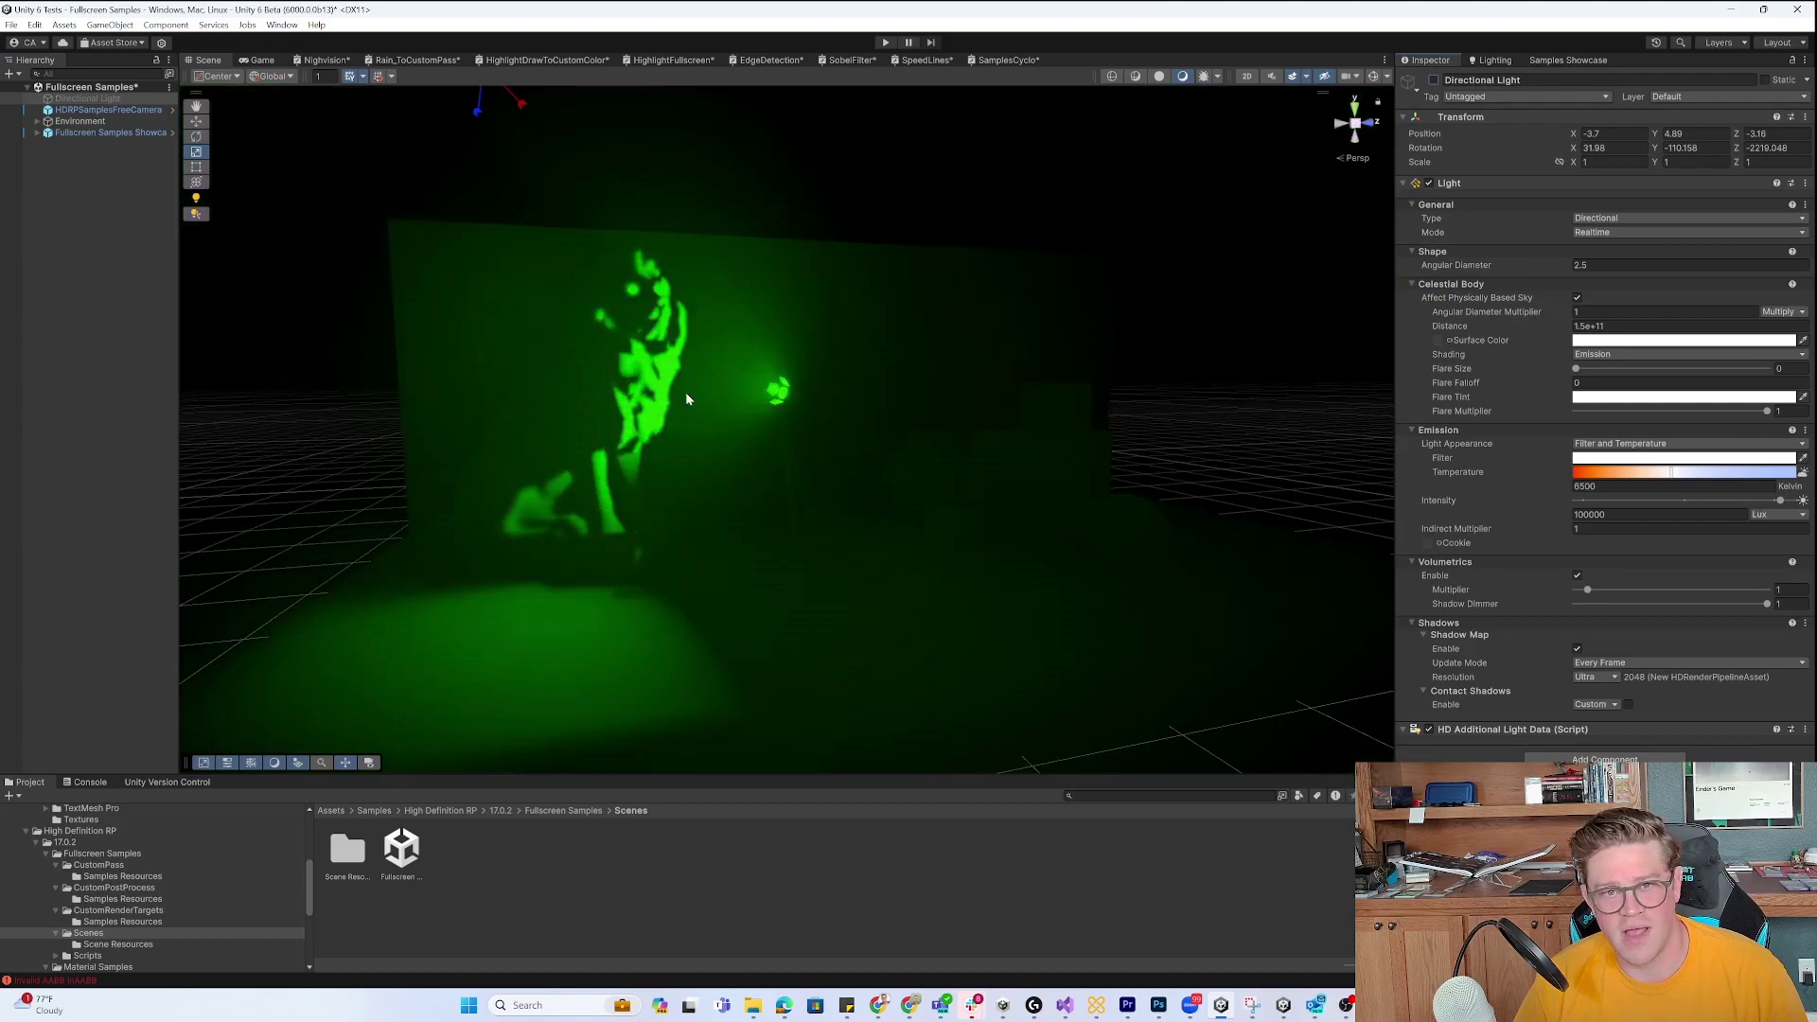
middle_drag(835, 389, 853, 383)
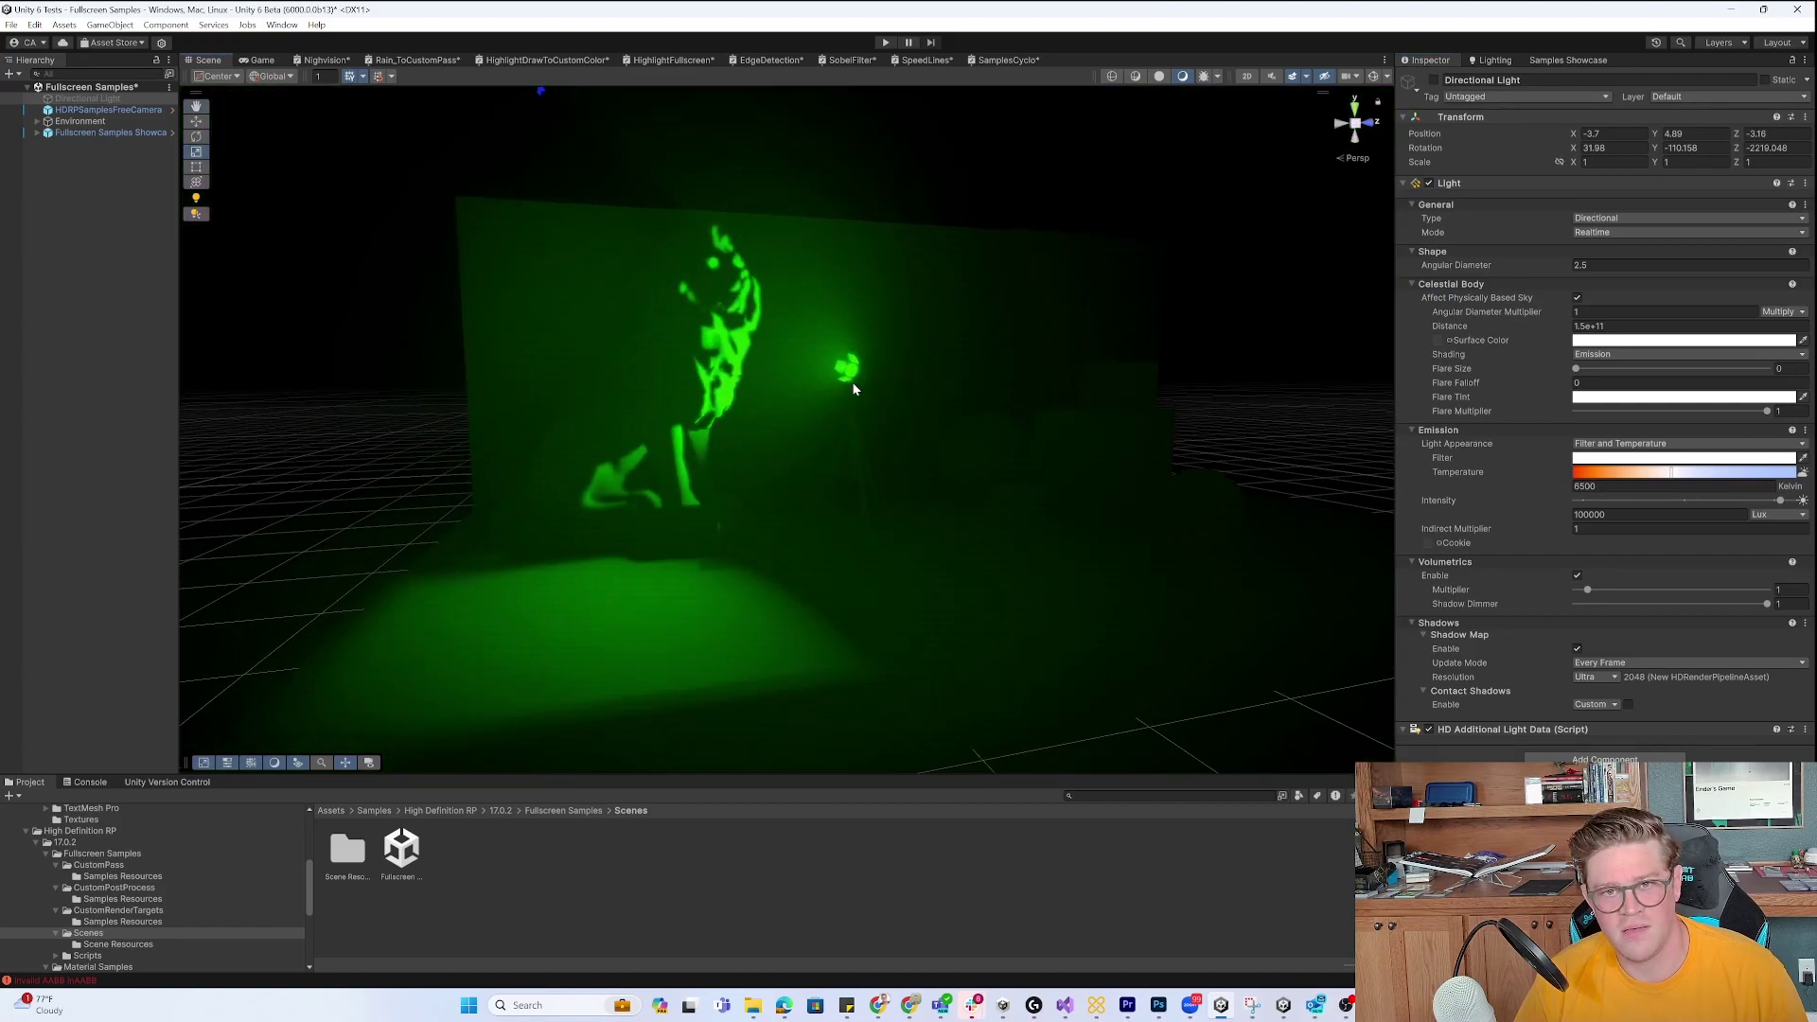
click(1434, 80)
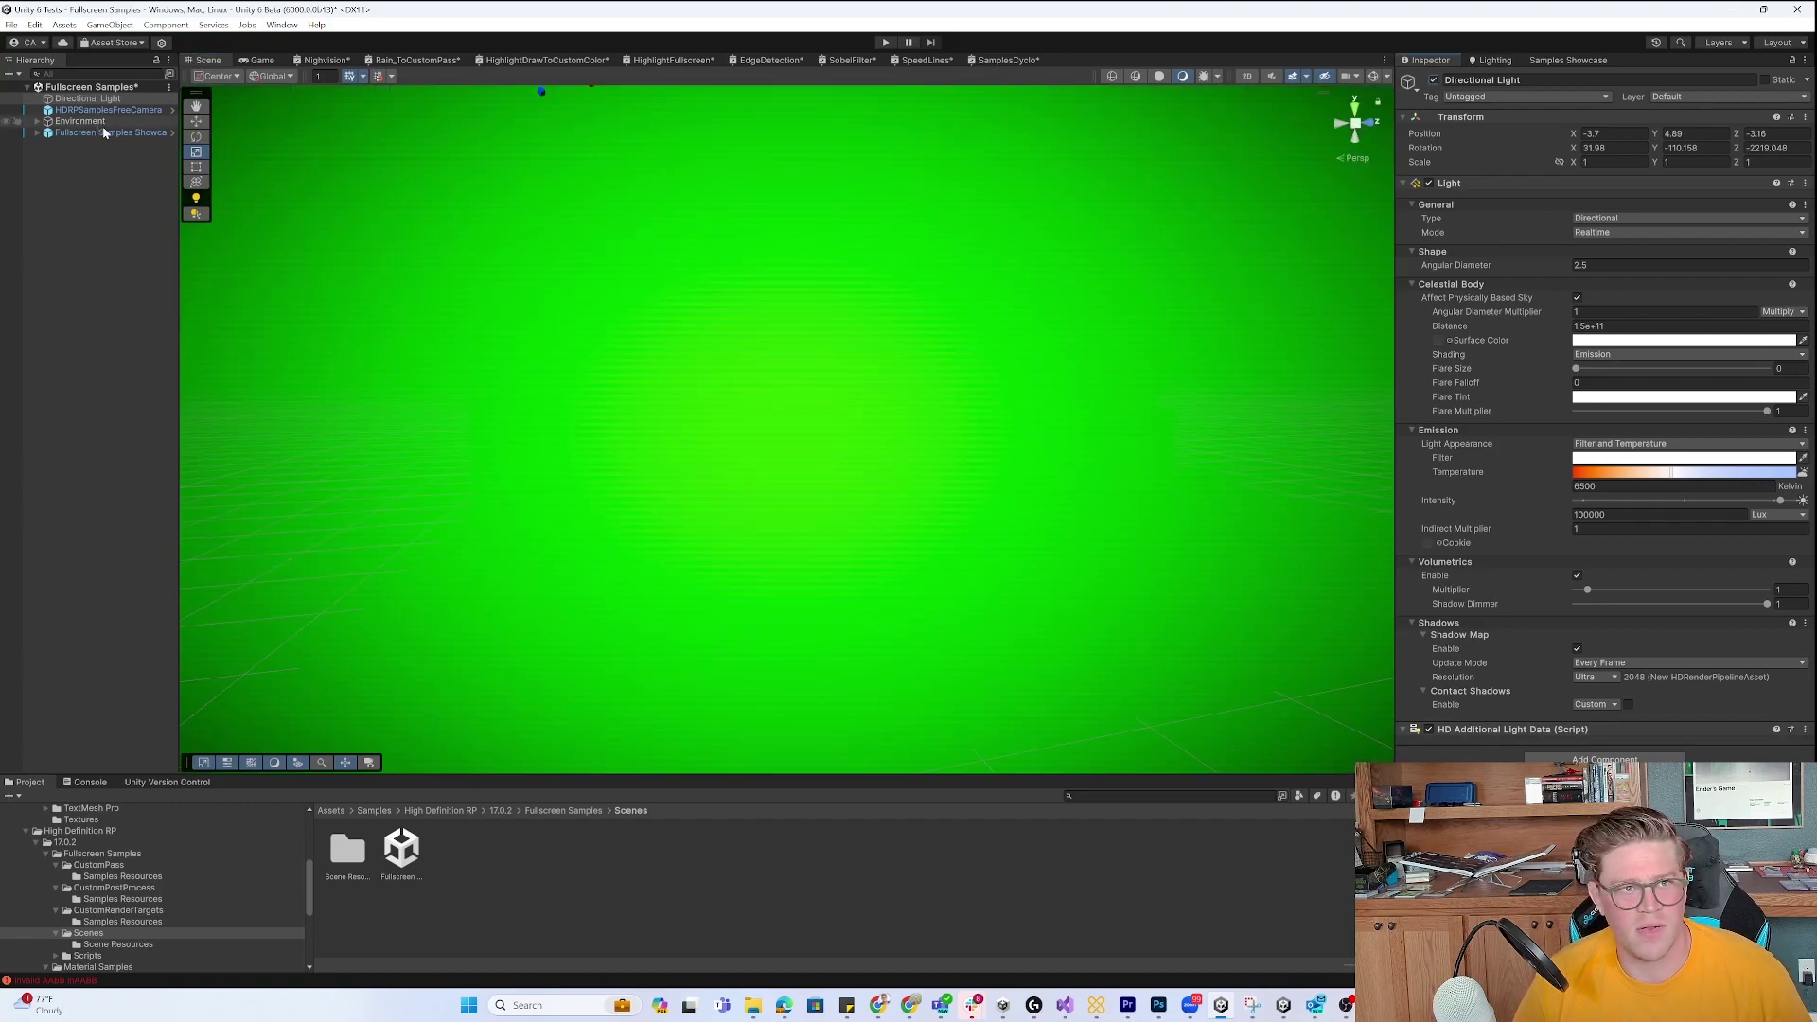
Inspect the colorblind shader graphs in the Samples Resources folder of CustomPostProcess under Fullscreen Samples.
click(551, 811)
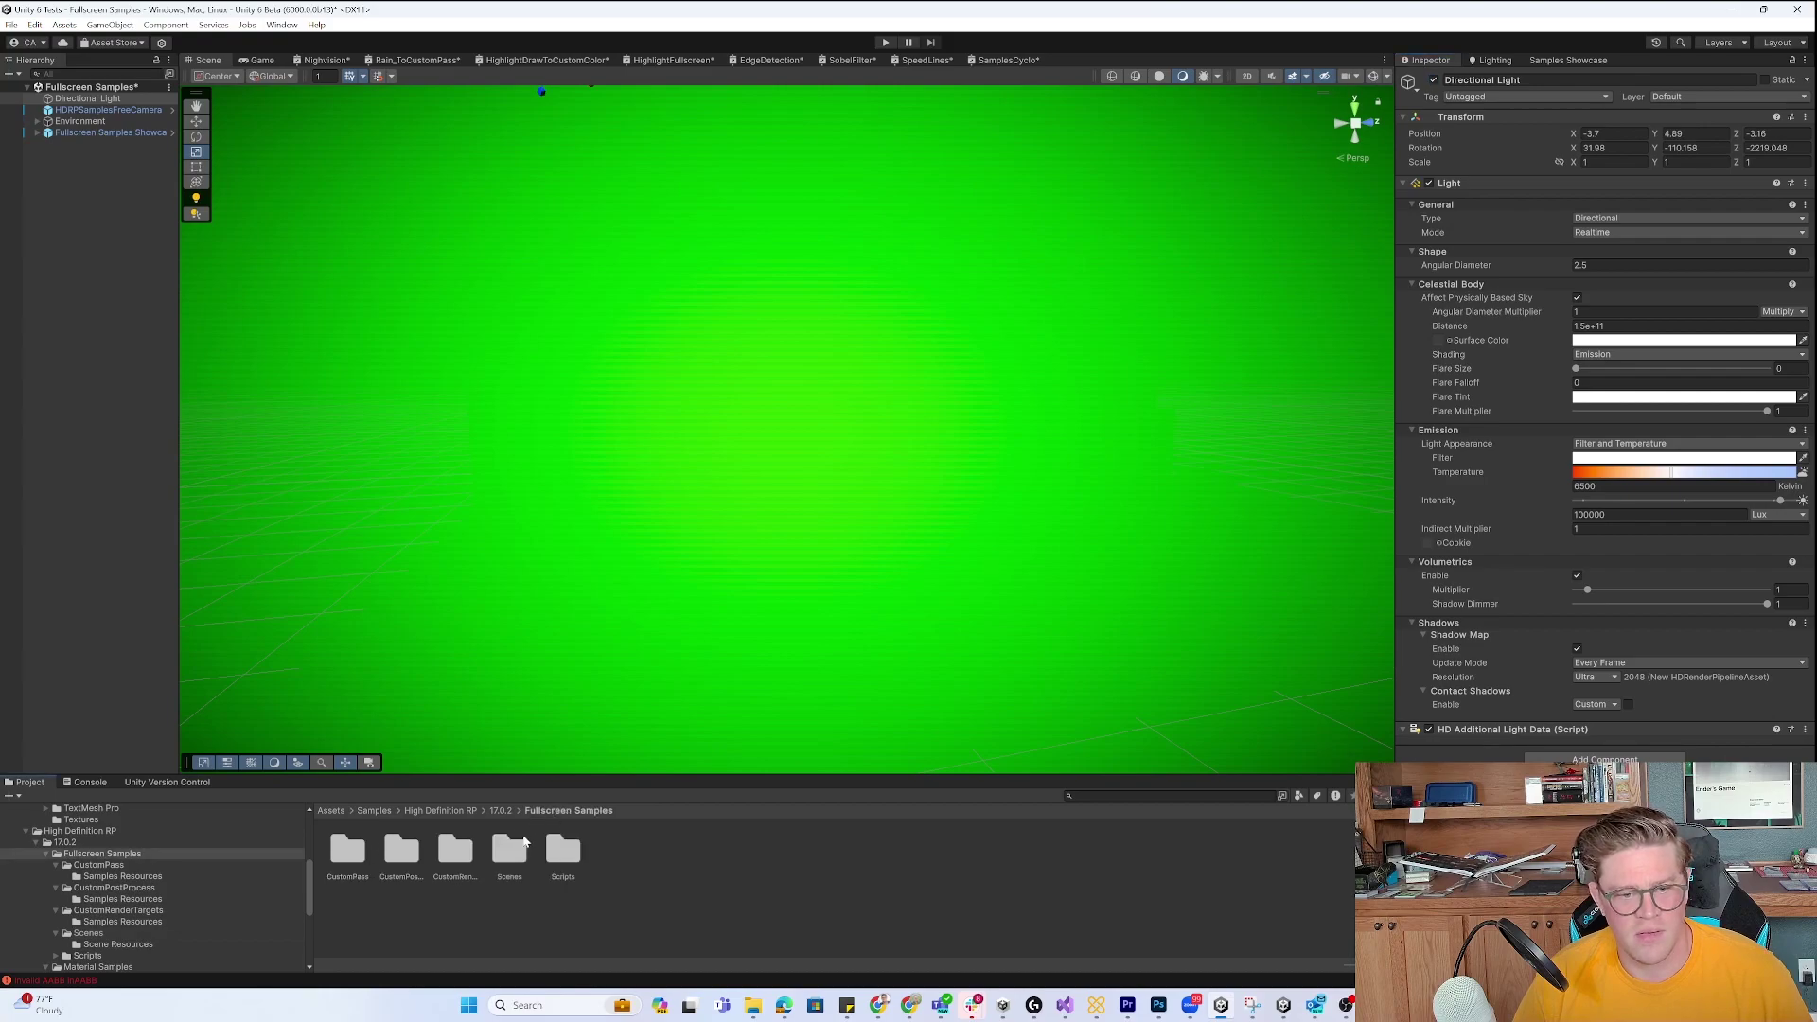
double_click(391, 847)
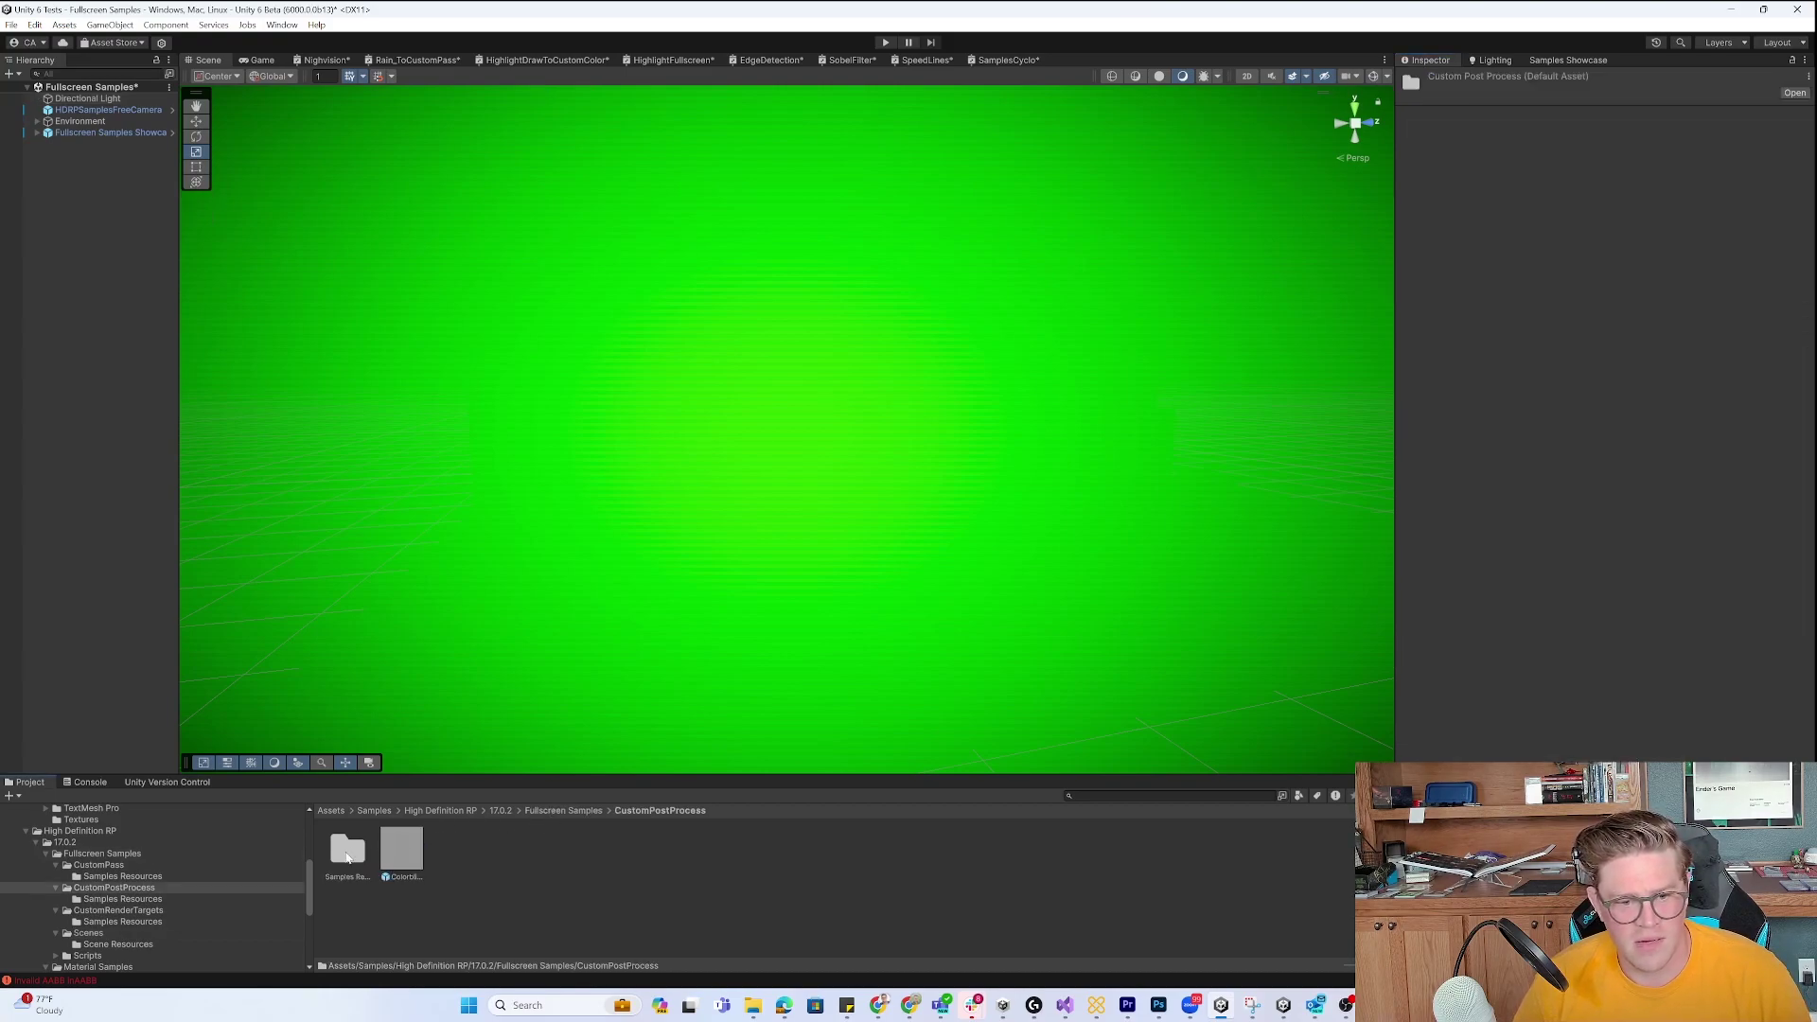
double_click(348, 851)
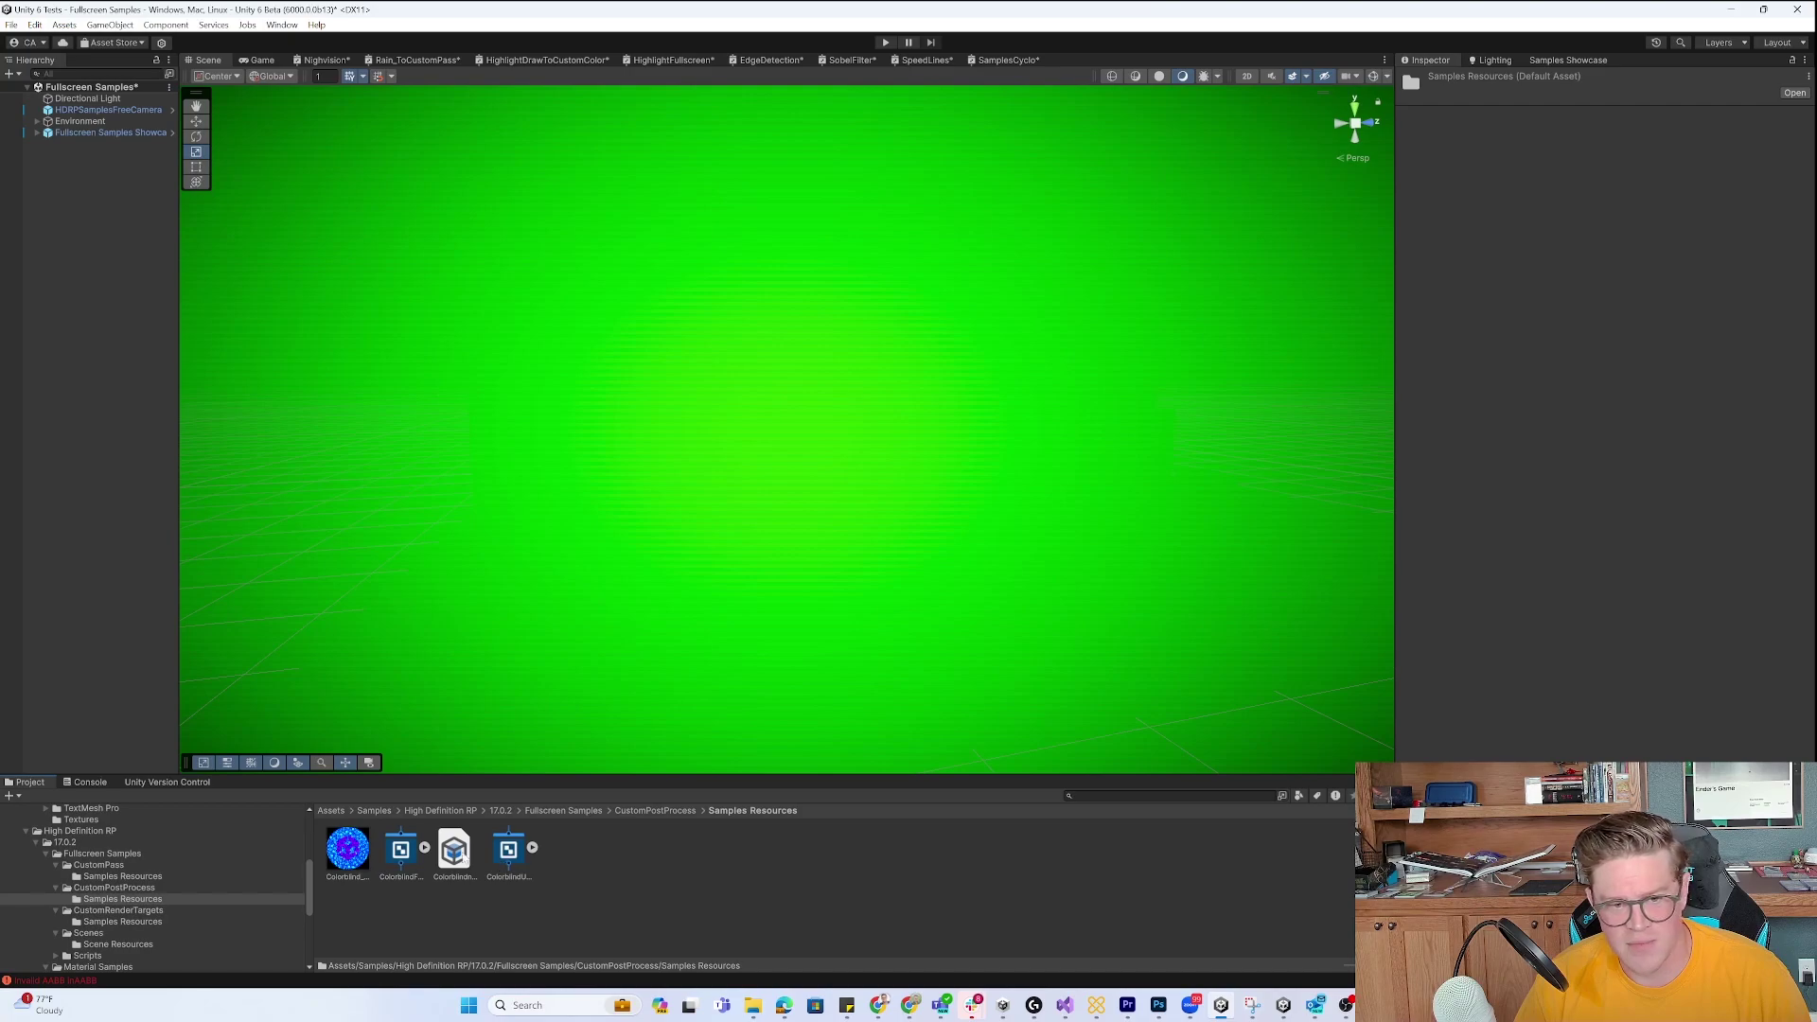
click(401, 851)
click(509, 850)
Inspect the EdgeDetection, Highlight and NightVision custom pass prefabs in the CustomPass folder of Fullscreen Samples.
click(562, 811)
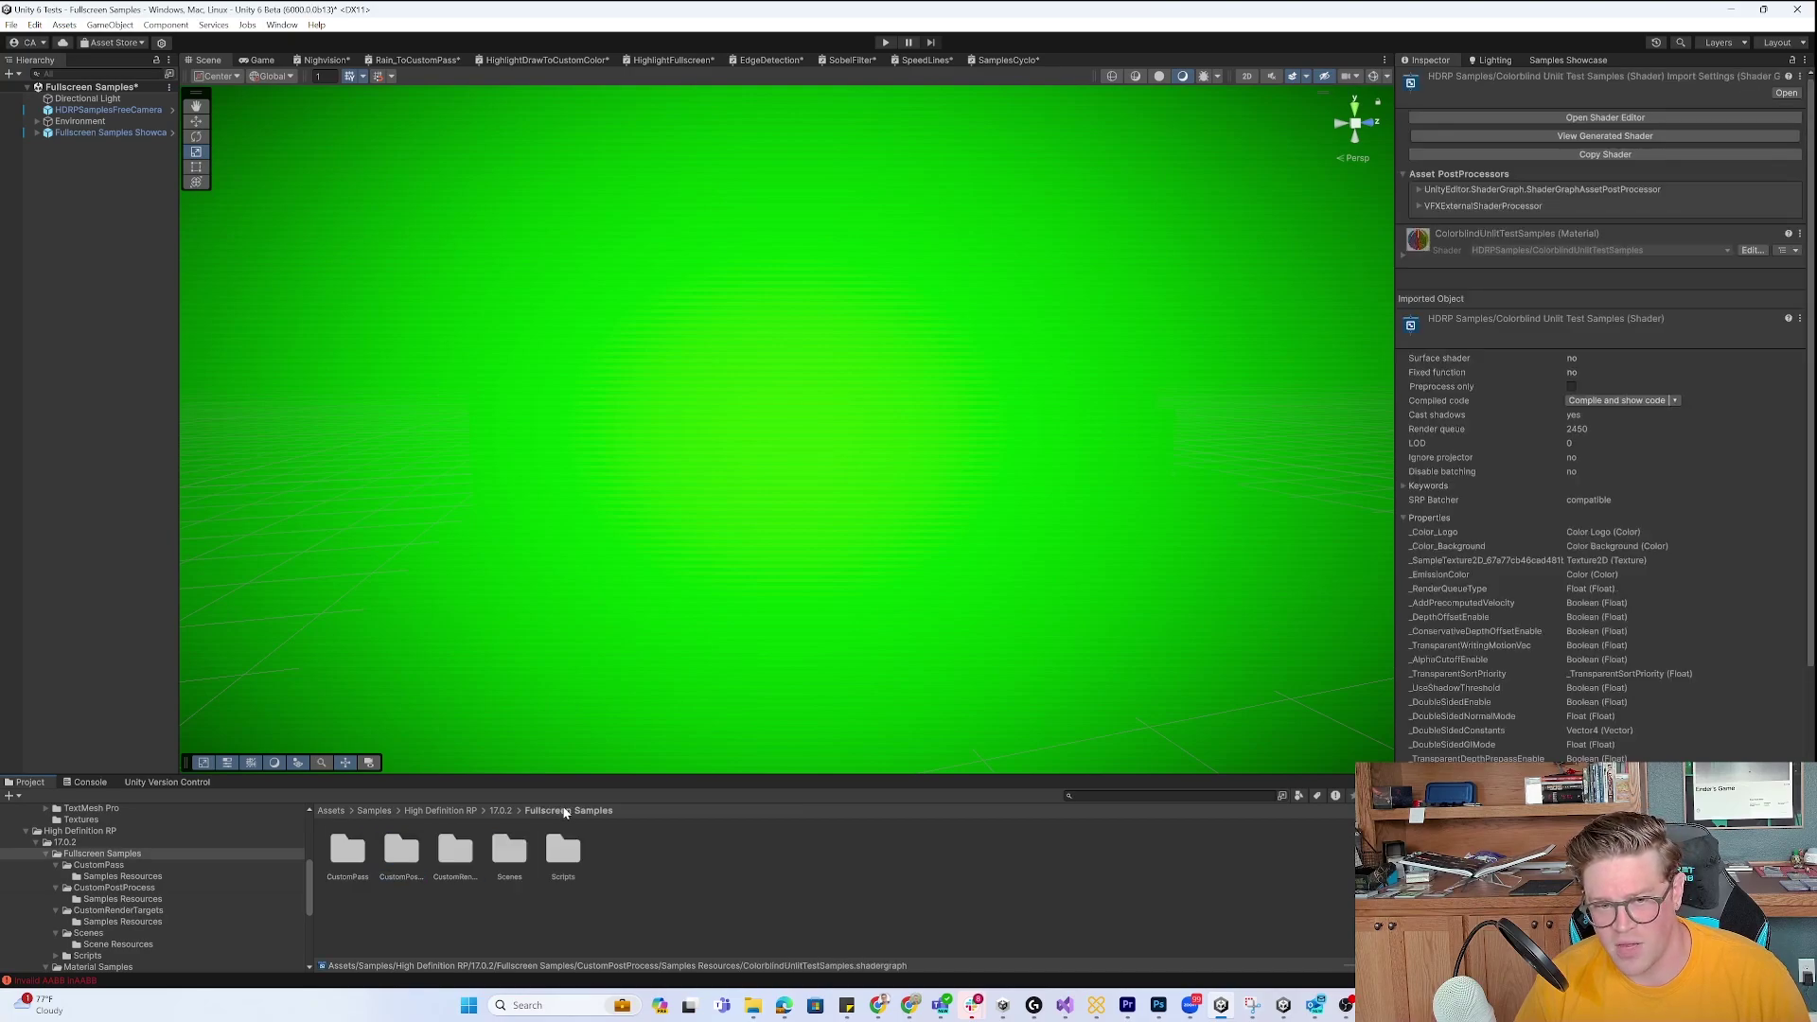
double_click(353, 854)
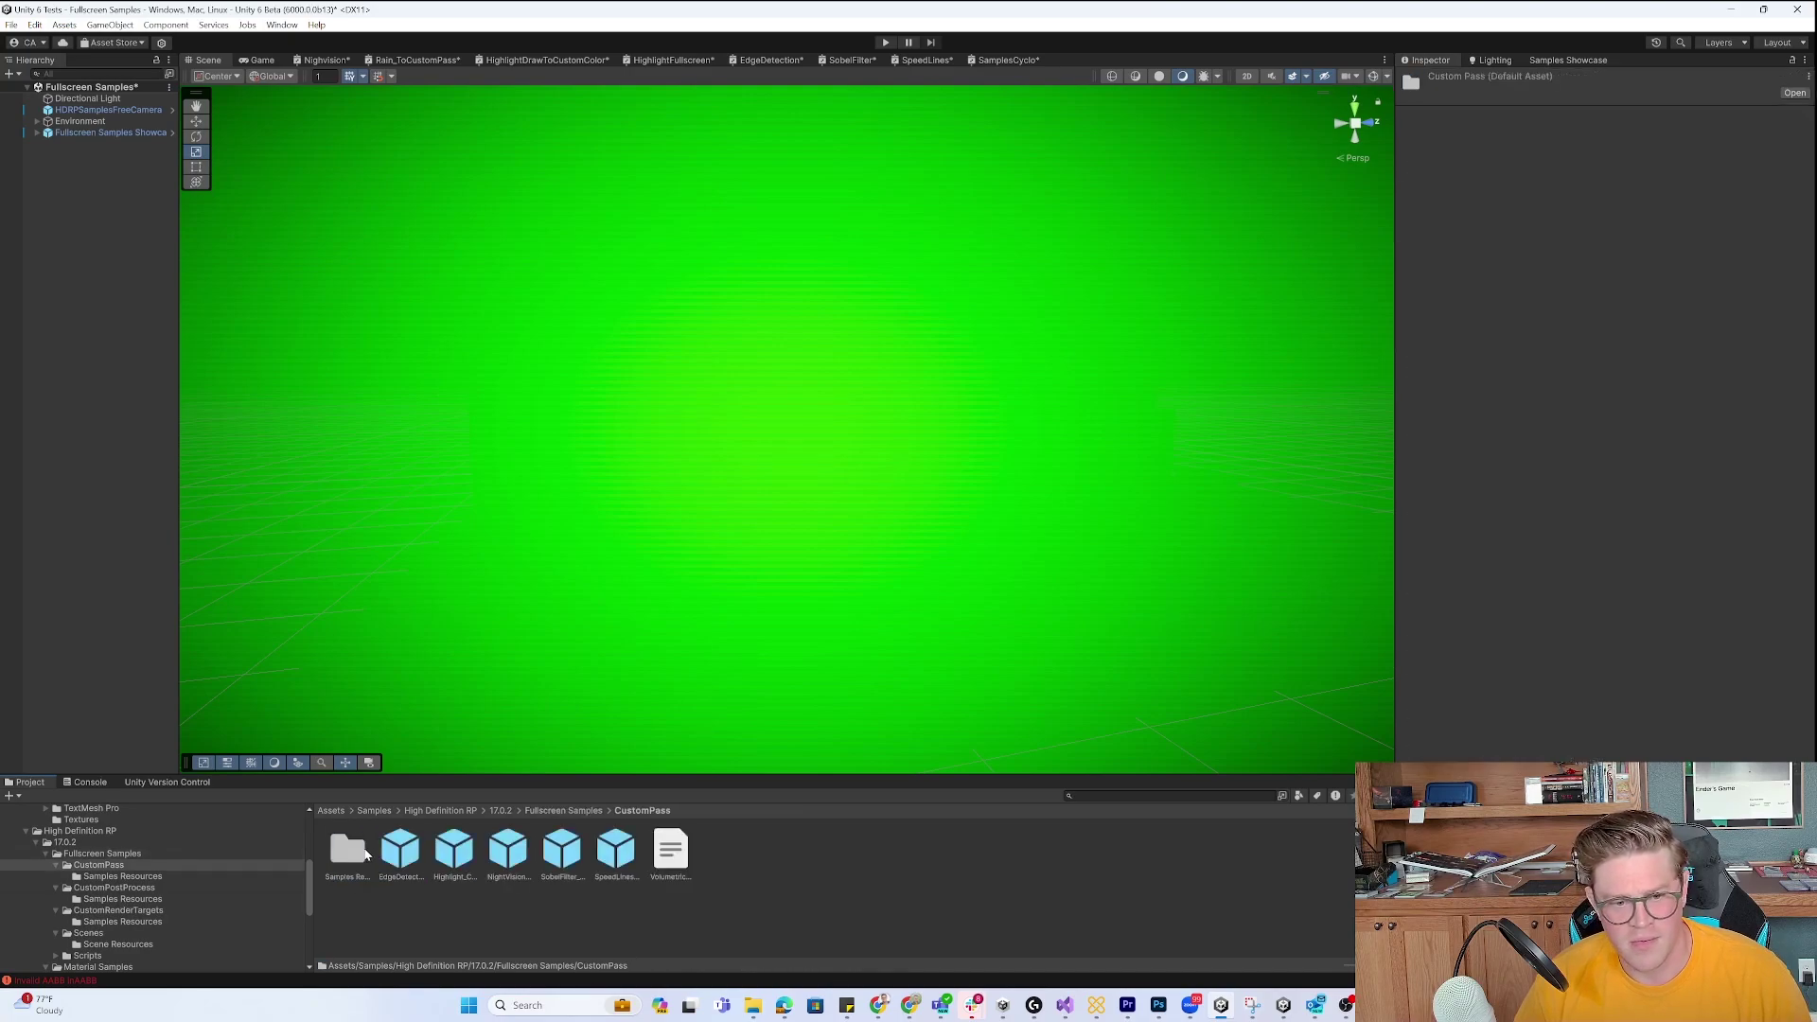
click(401, 852)
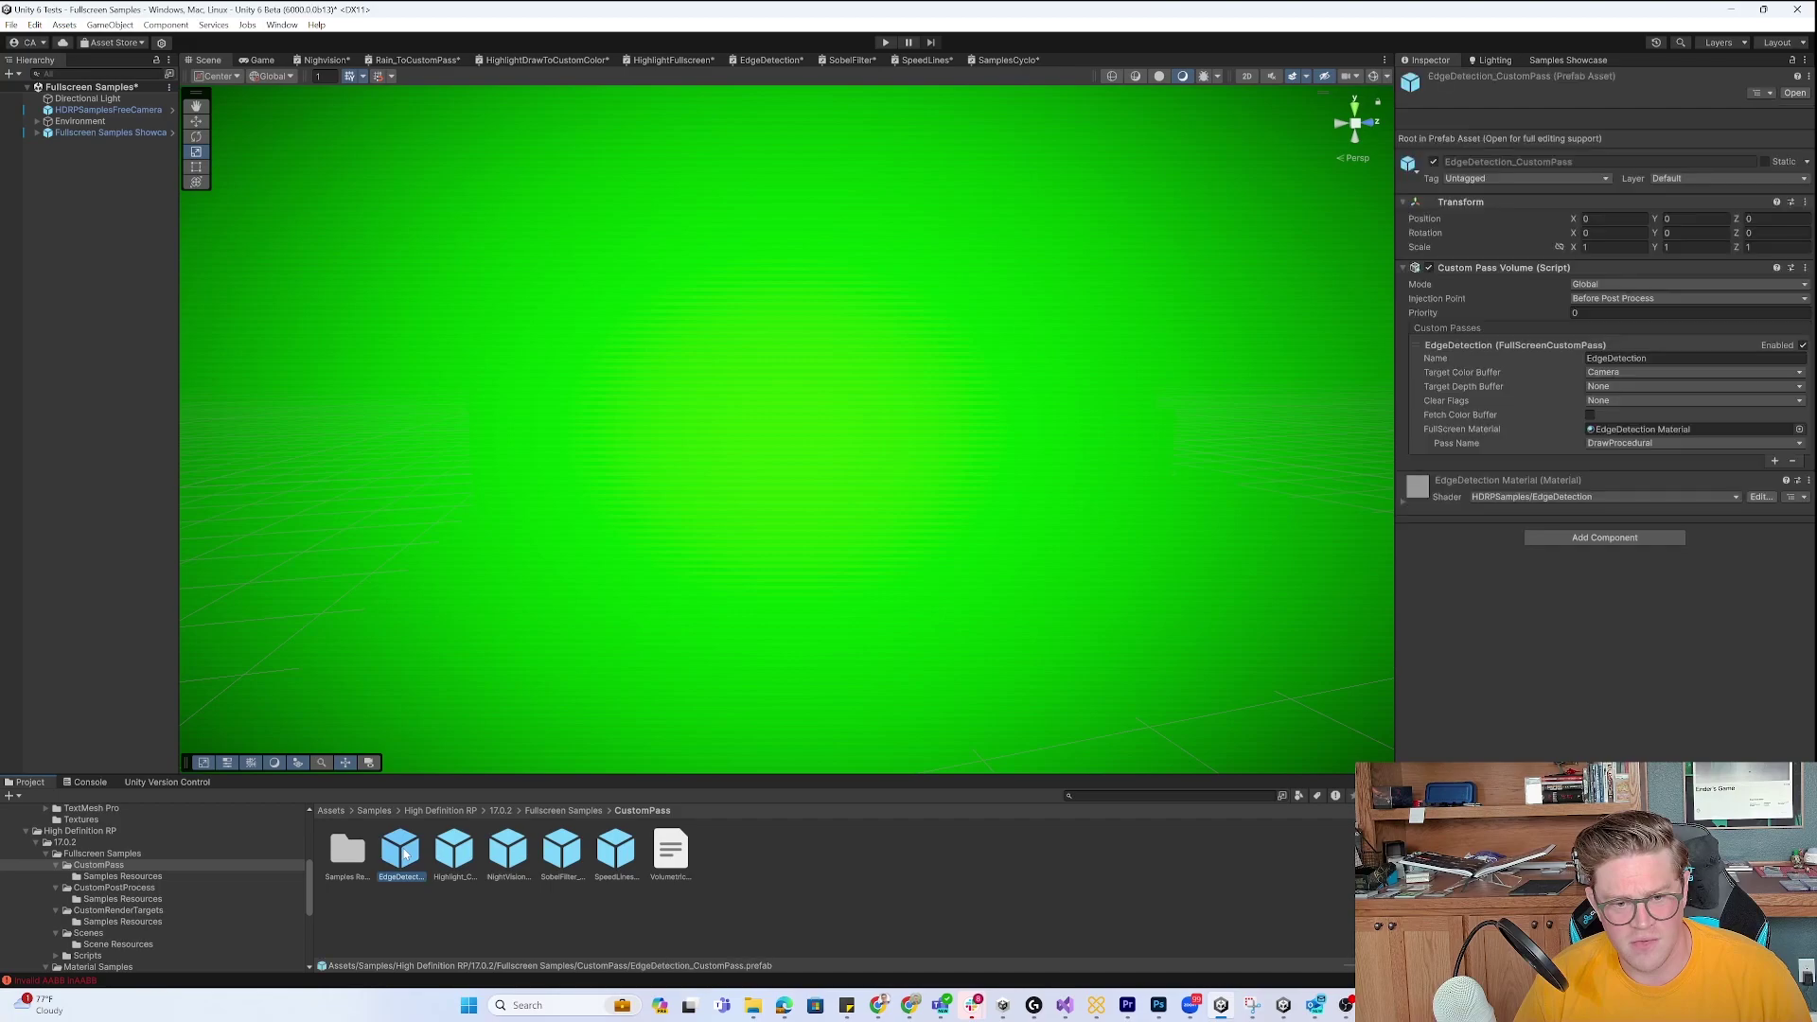
click(461, 857)
click(511, 857)
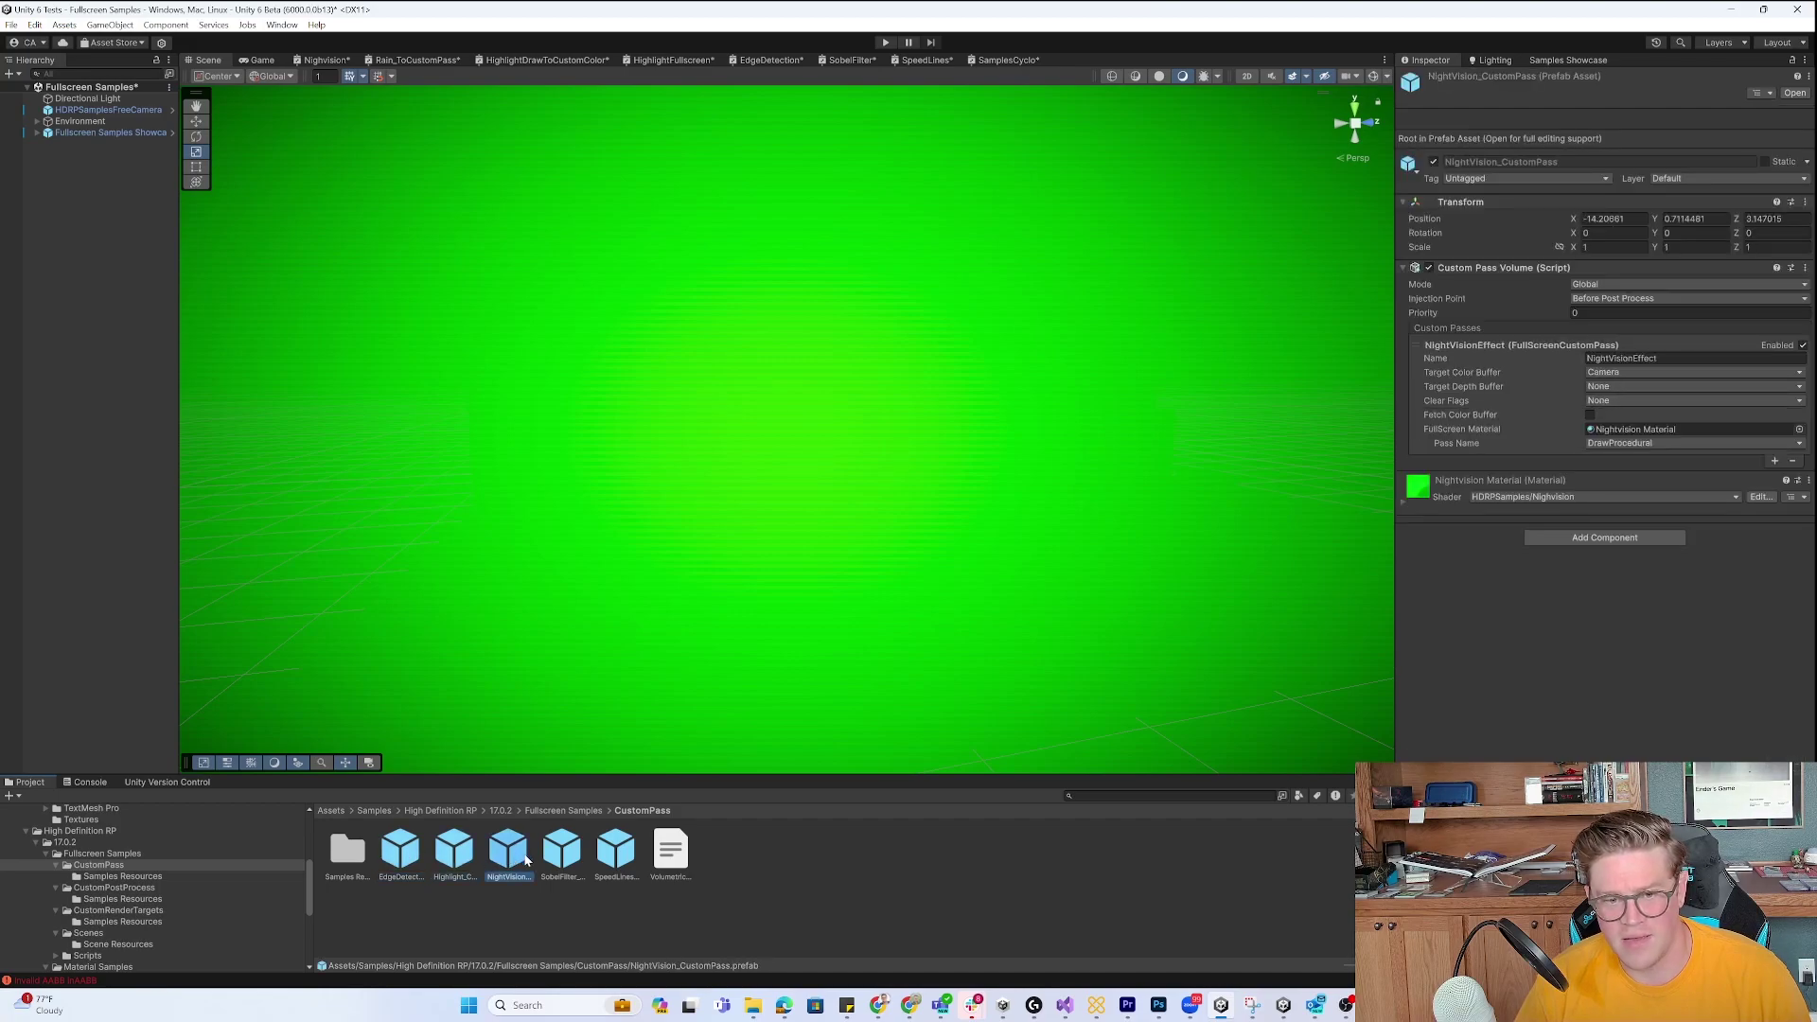
Locate the shader used by the NightVision custom pass material in the project and open it in Shader Graph.
click(1403, 503)
click(1807, 480)
click(1731, 499)
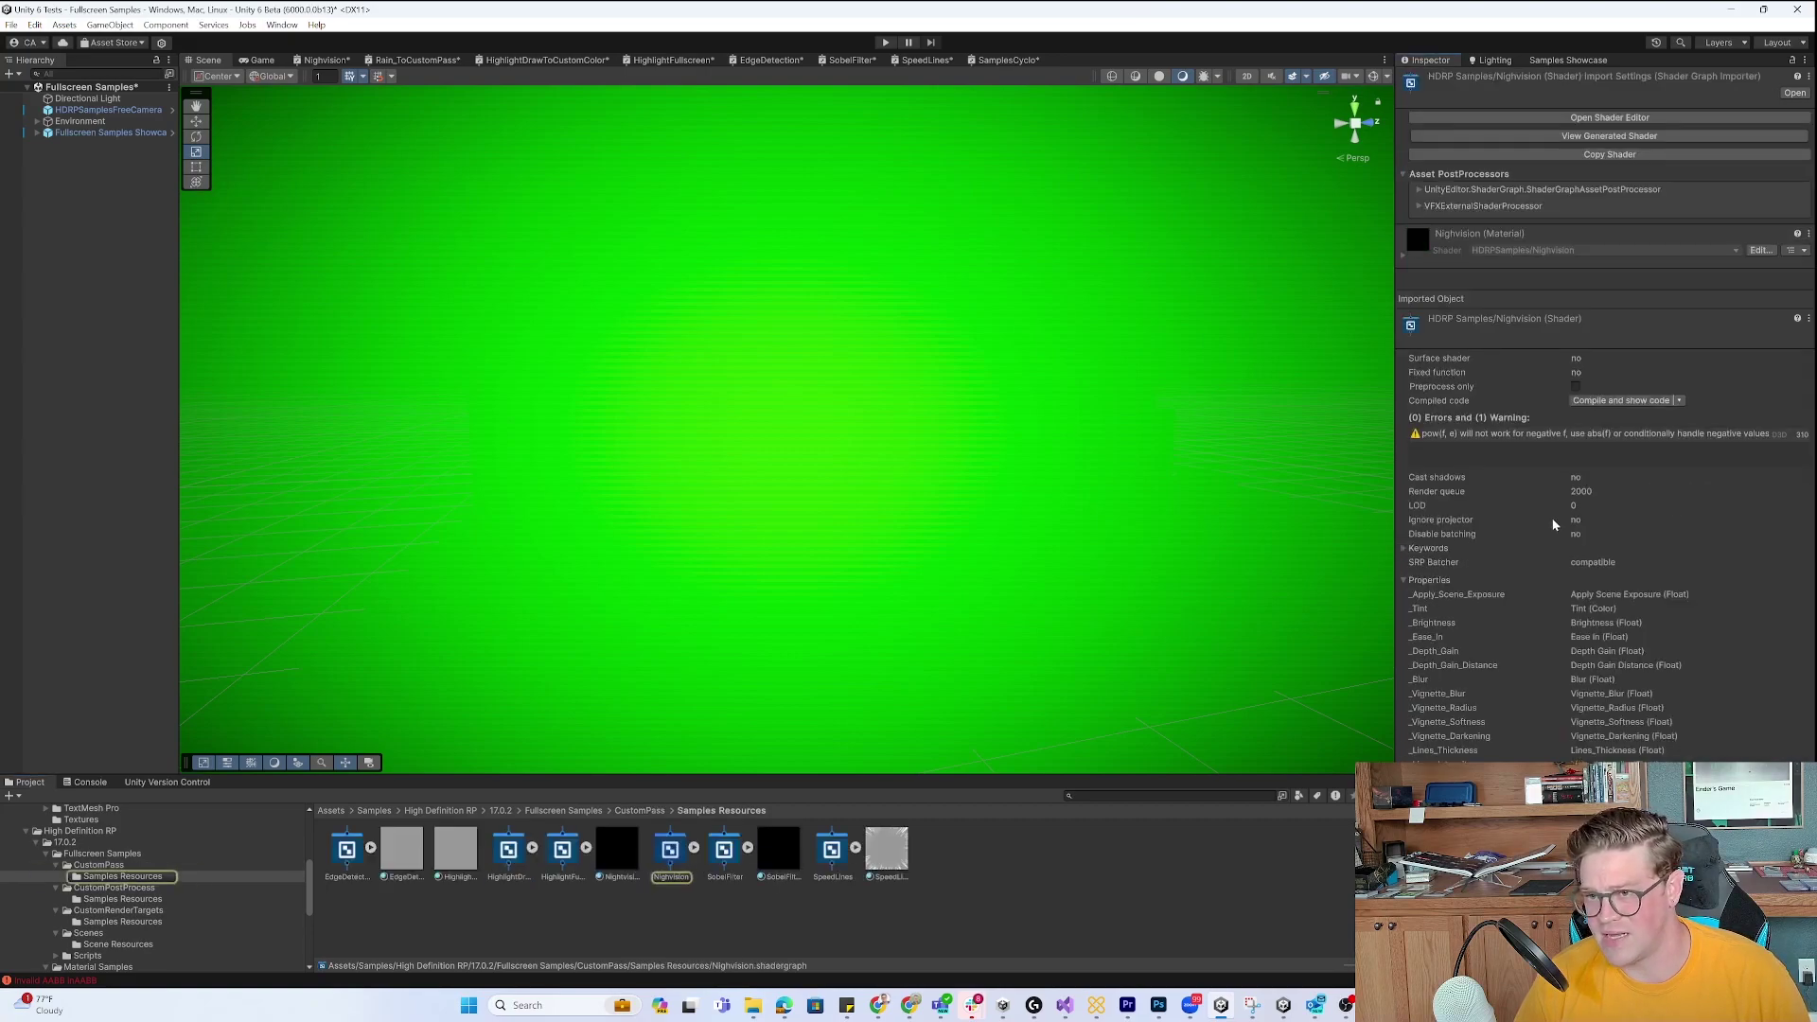
double_click(669, 852)
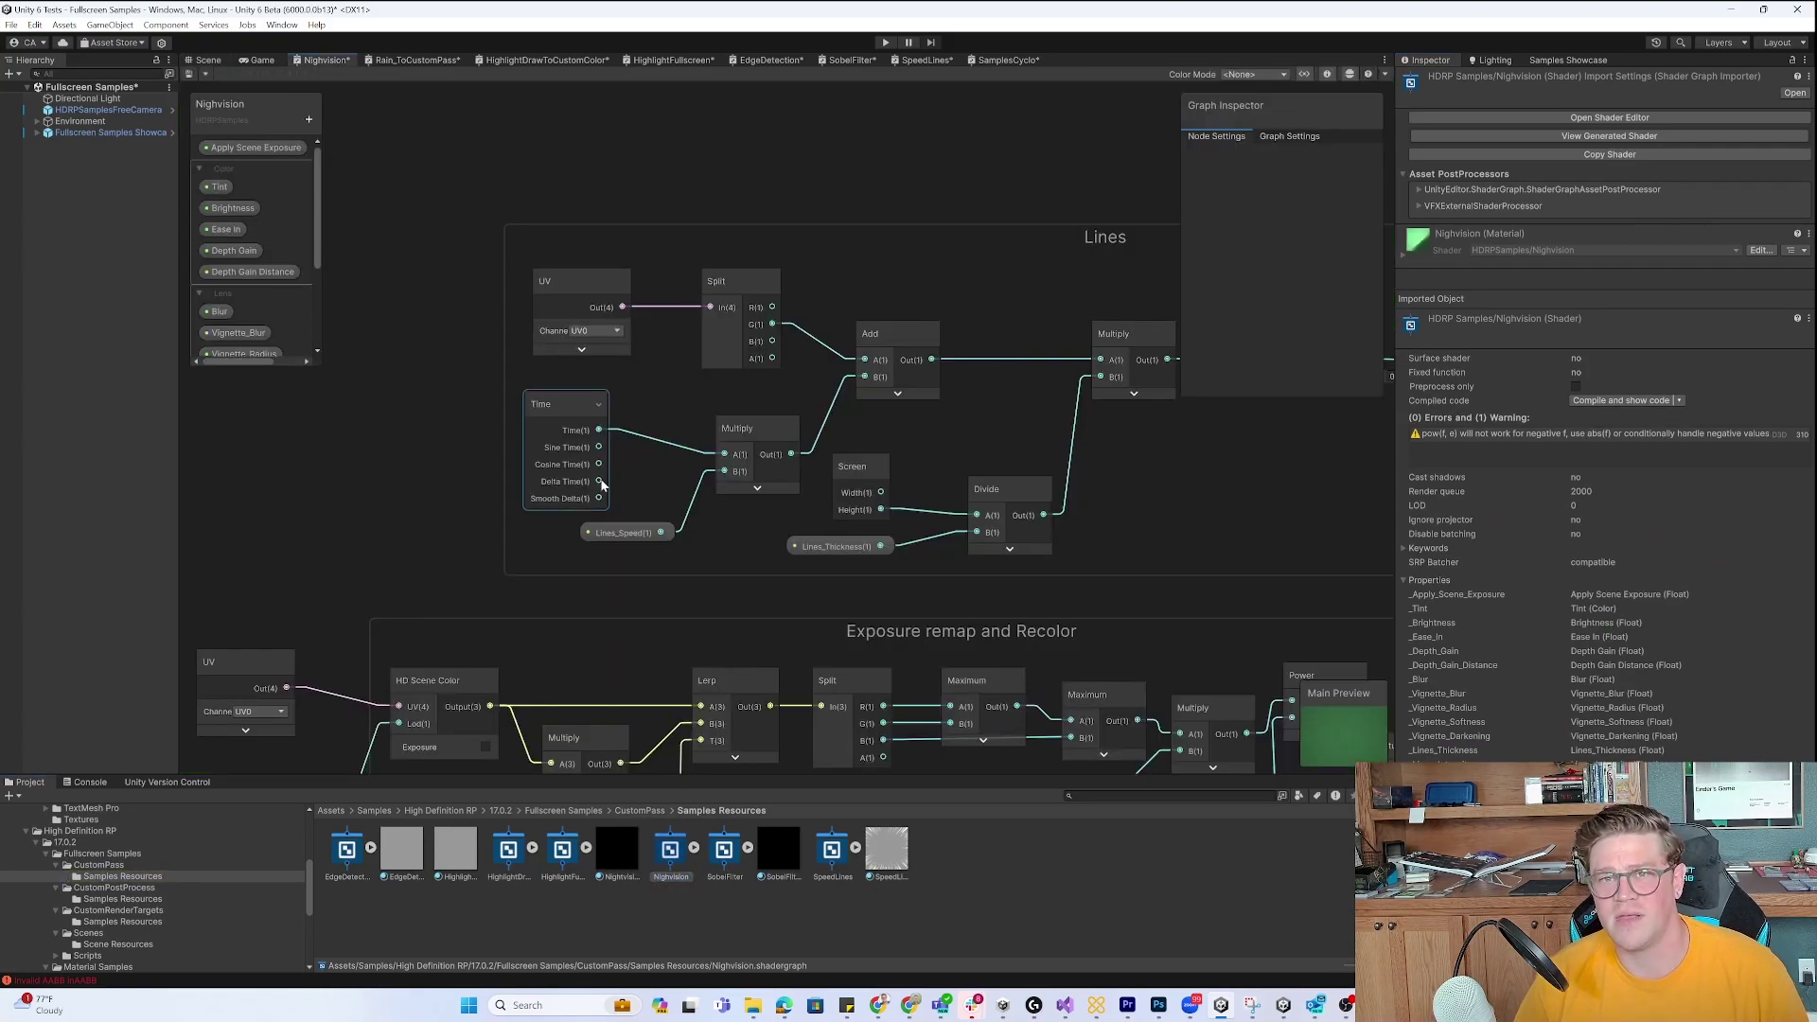
Examine the Nightvision graph from its Vignette group through to the Fragment output and the final Multiply and Tint nodes.
scroll(474, 488, down, 5)
middle_drag(1139, 511, 832, 332)
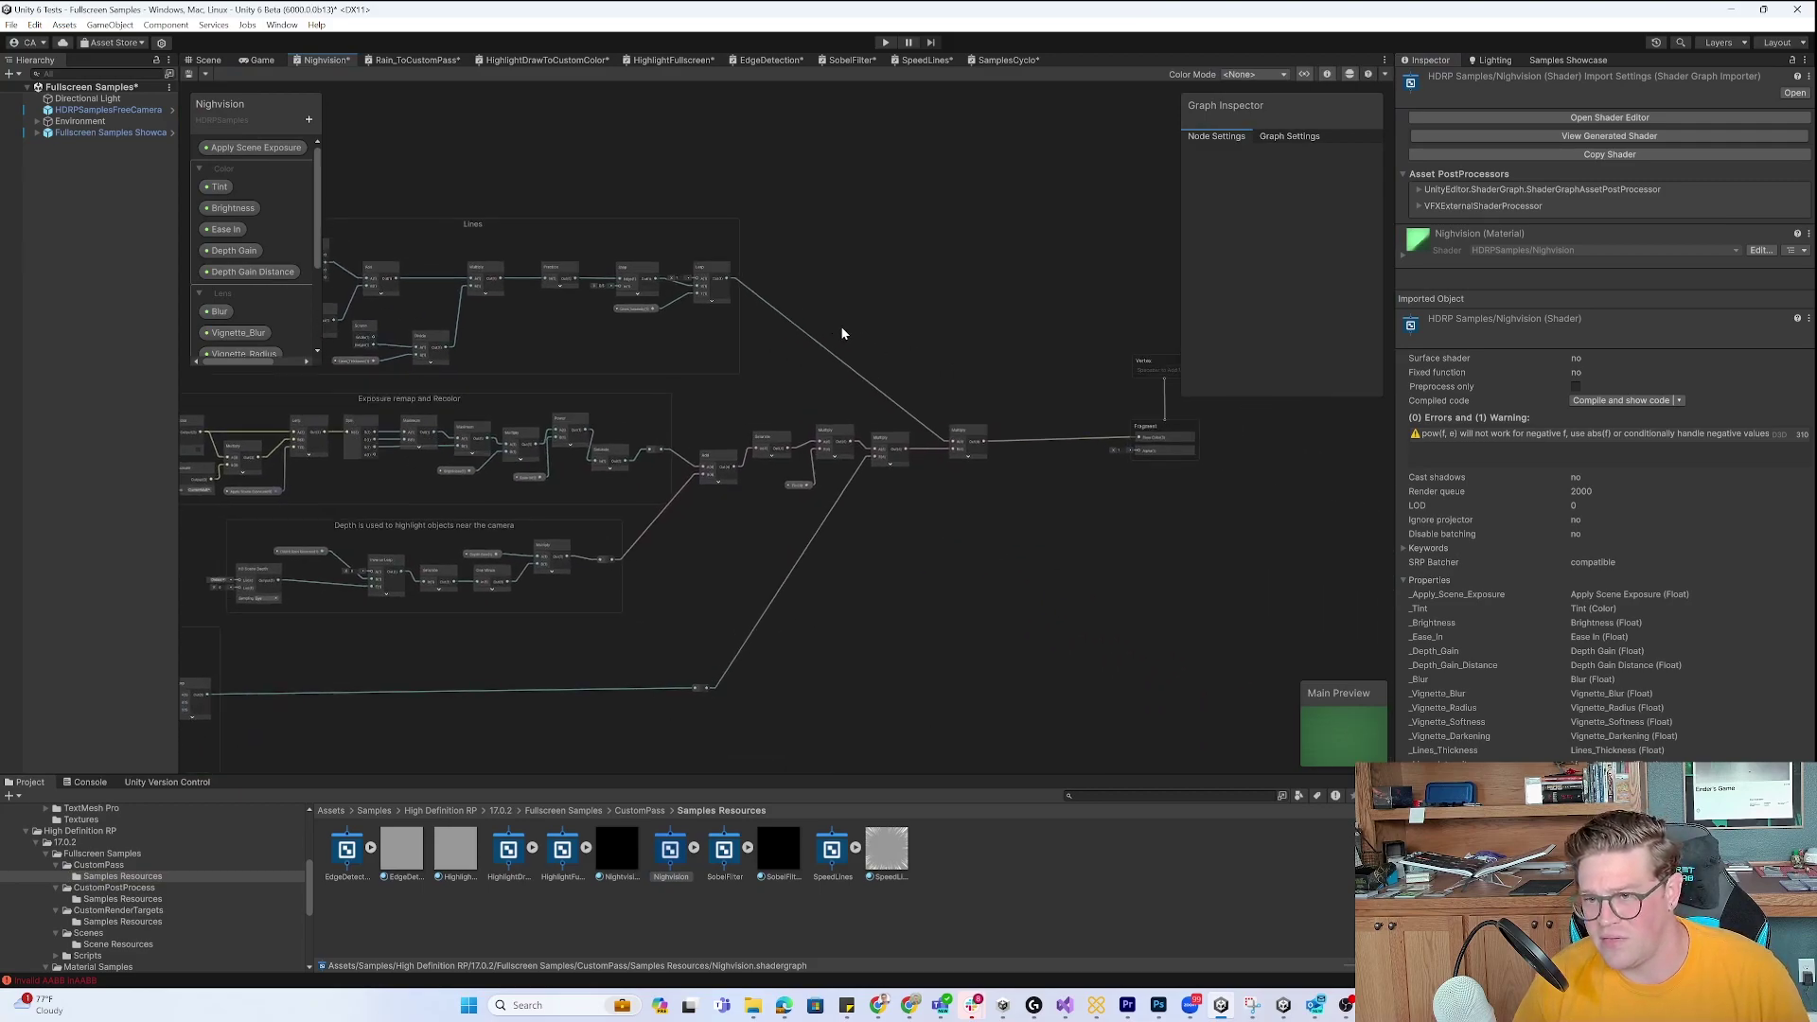
middle_drag(969, 357, 1201, 366)
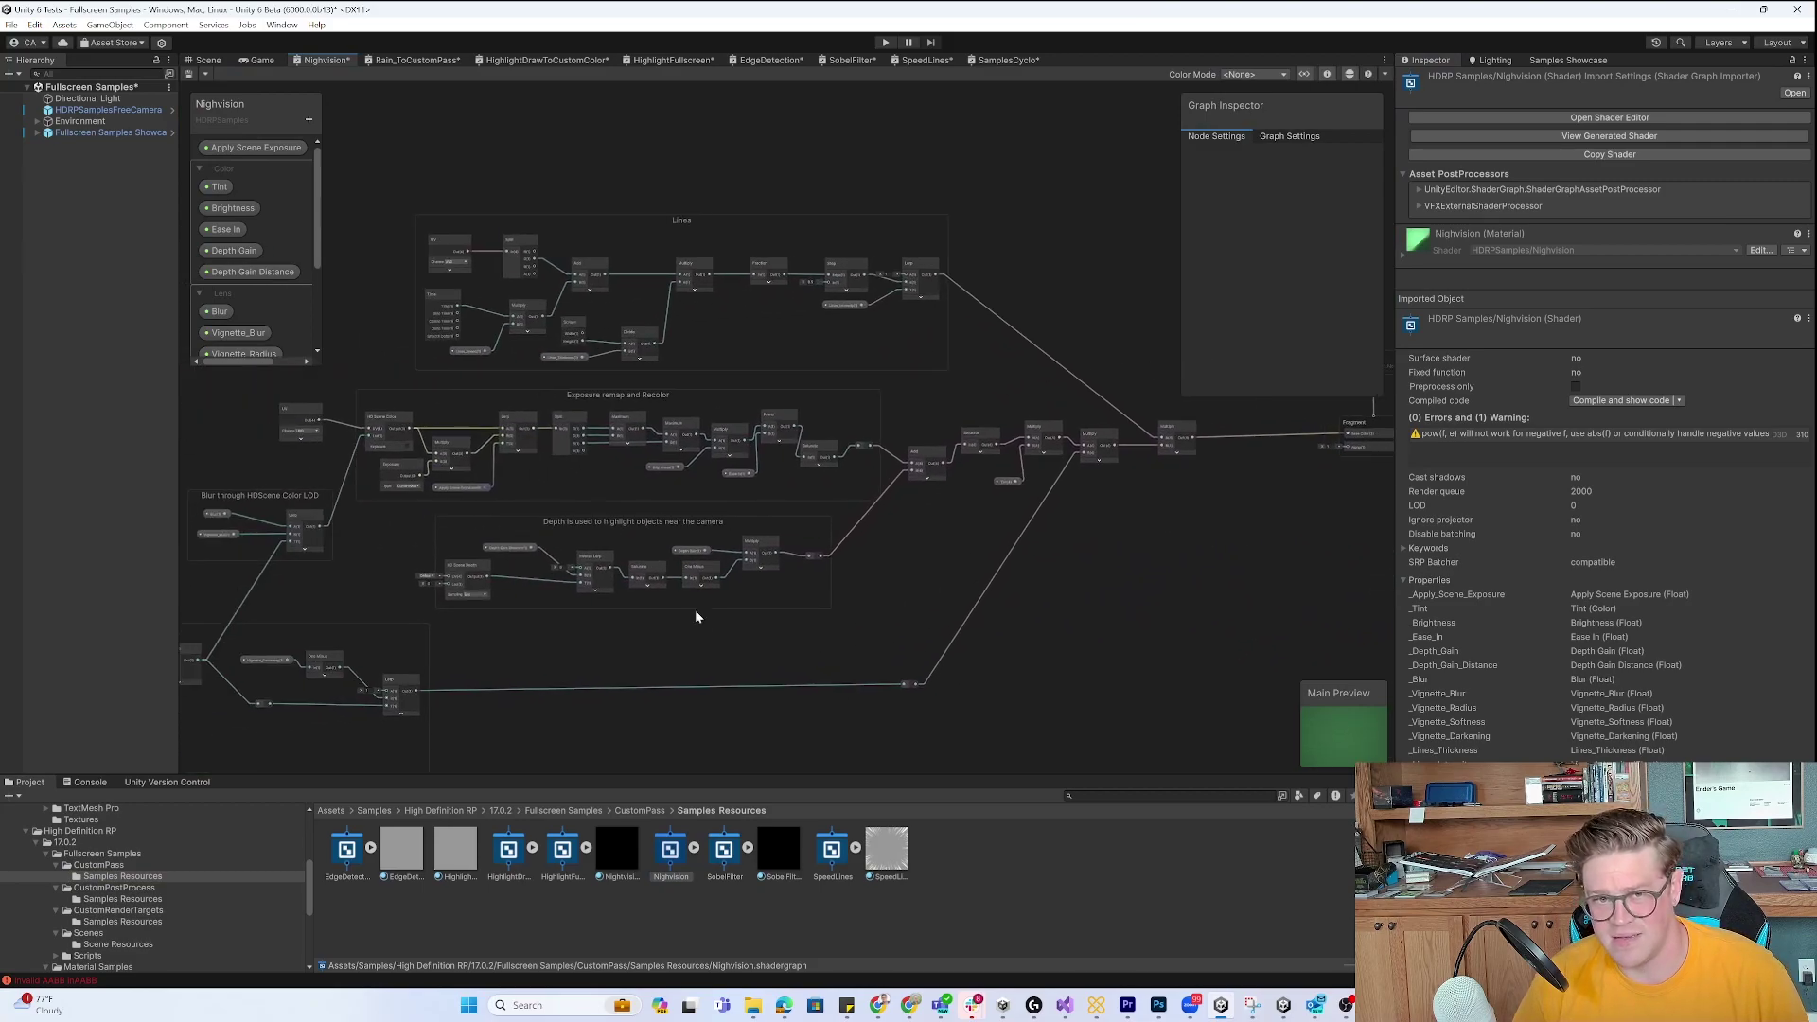
middle_drag(702, 623, 1098, 557)
middle_drag(954, 609, 1151, 559)
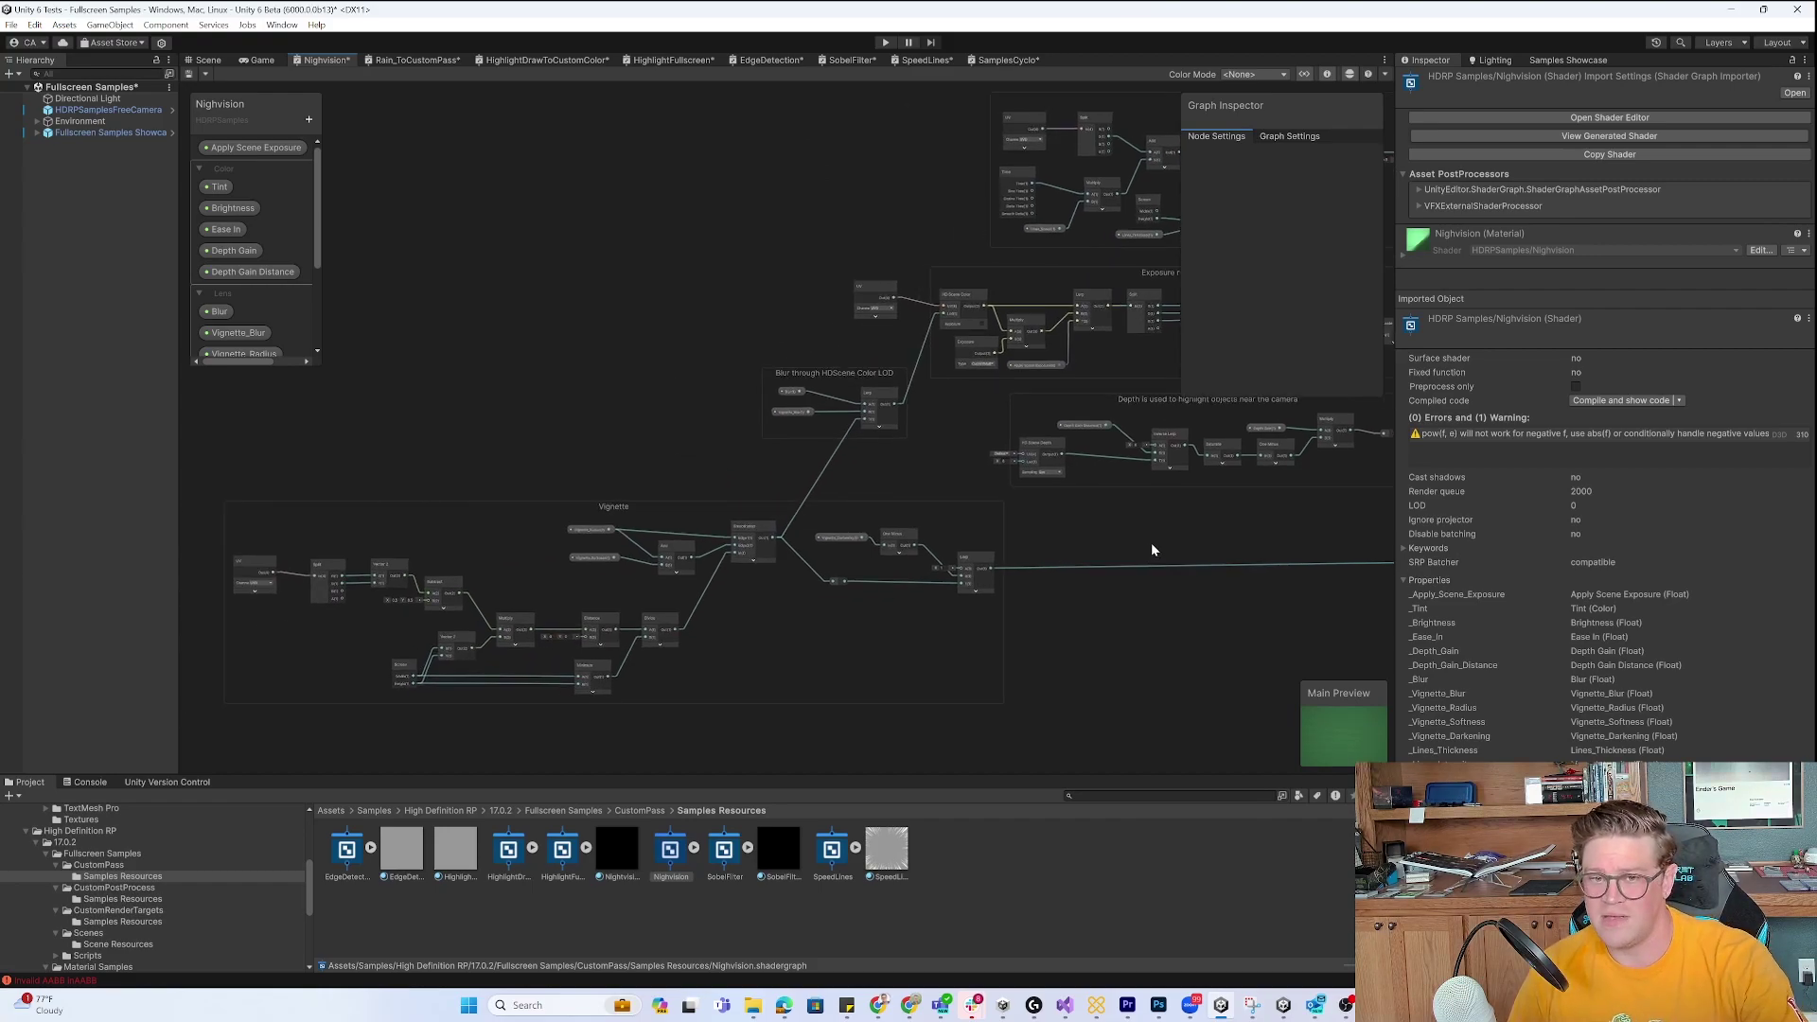
middle_drag(1103, 600, 748, 615)
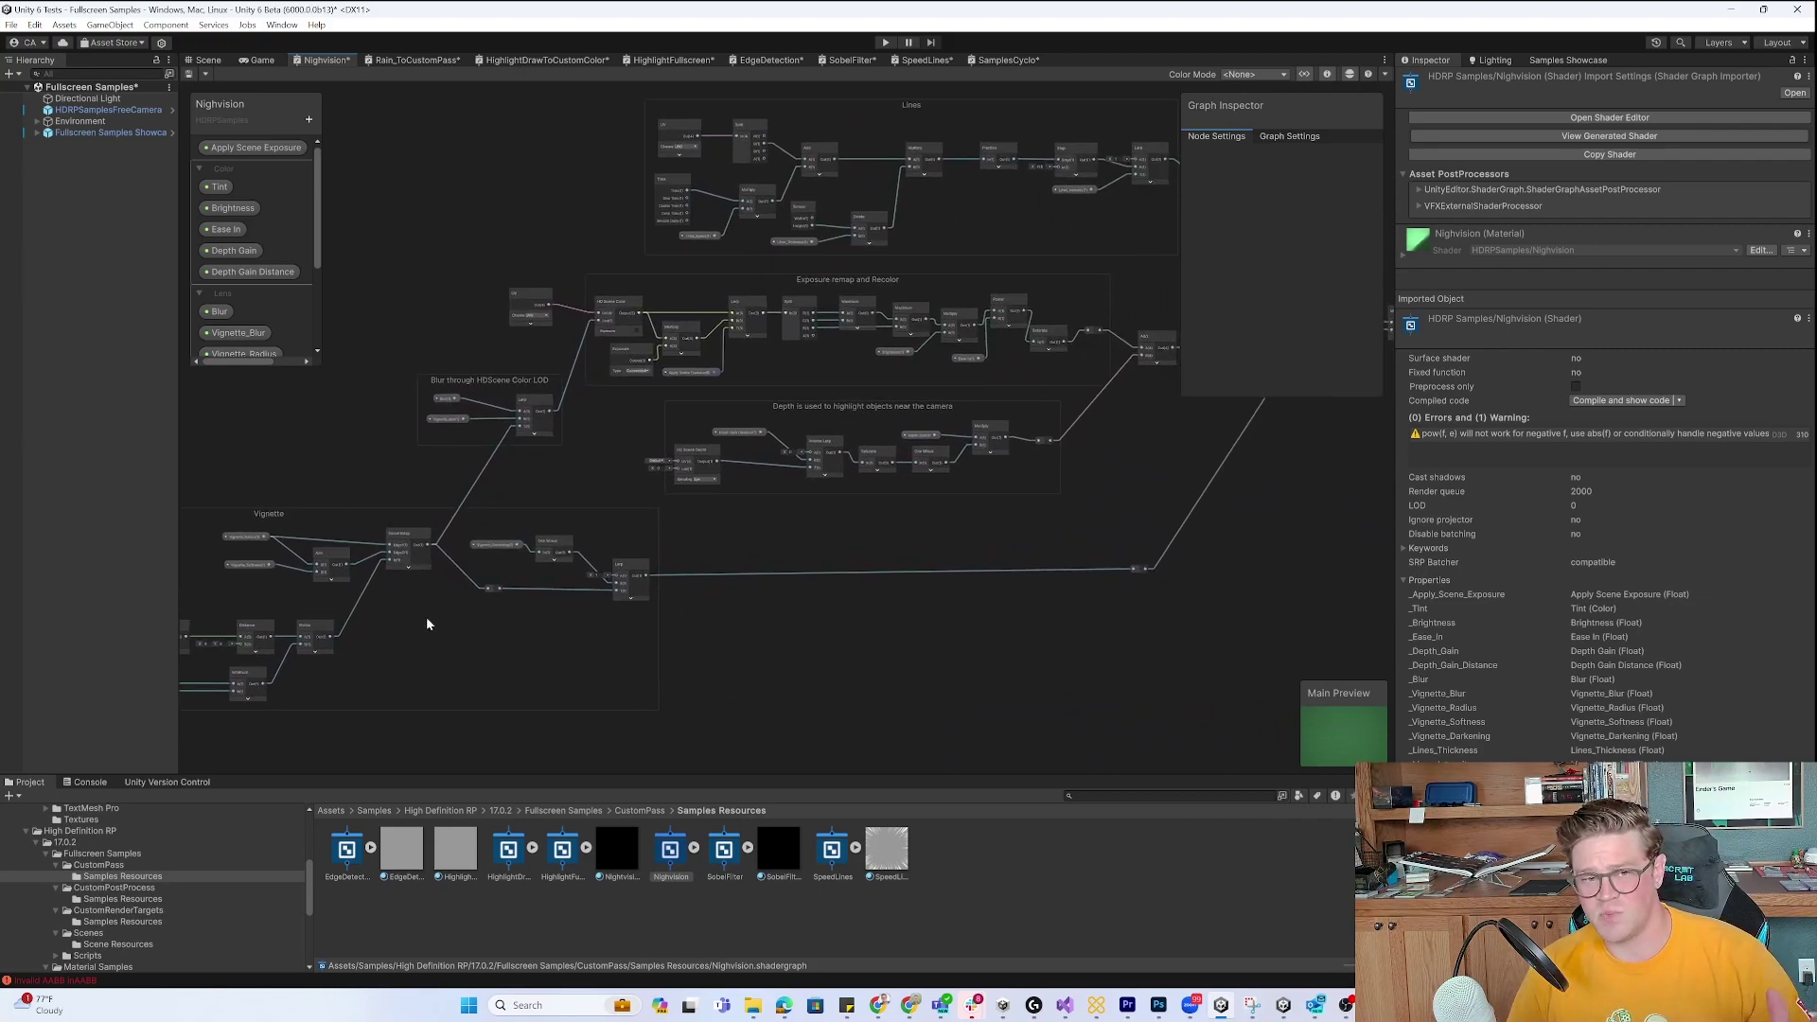
middle_drag(851, 559, 596, 646)
middle_drag(935, 589, 819, 629)
scroll(925, 608, right, 2)
scroll(974, 544, up, 3)
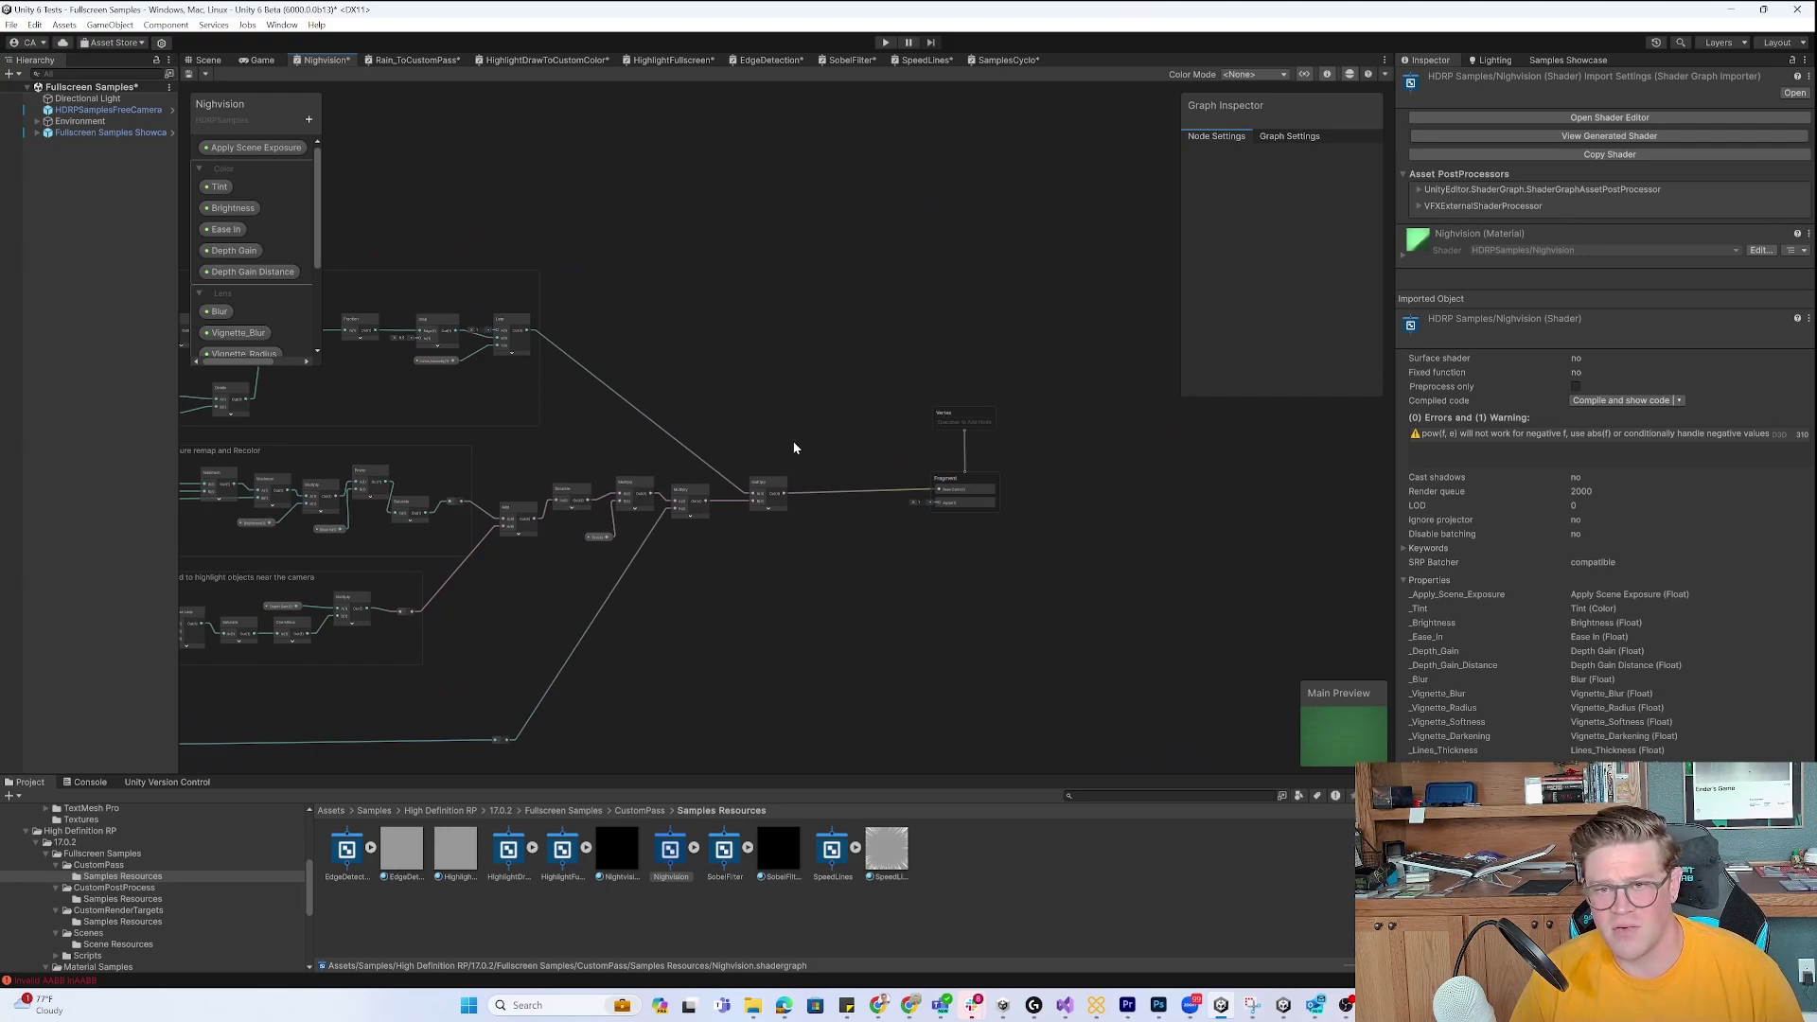
scroll(810, 473, right, 1)
scroll(814, 478, up, 3)
scroll(662, 436, up, 2)
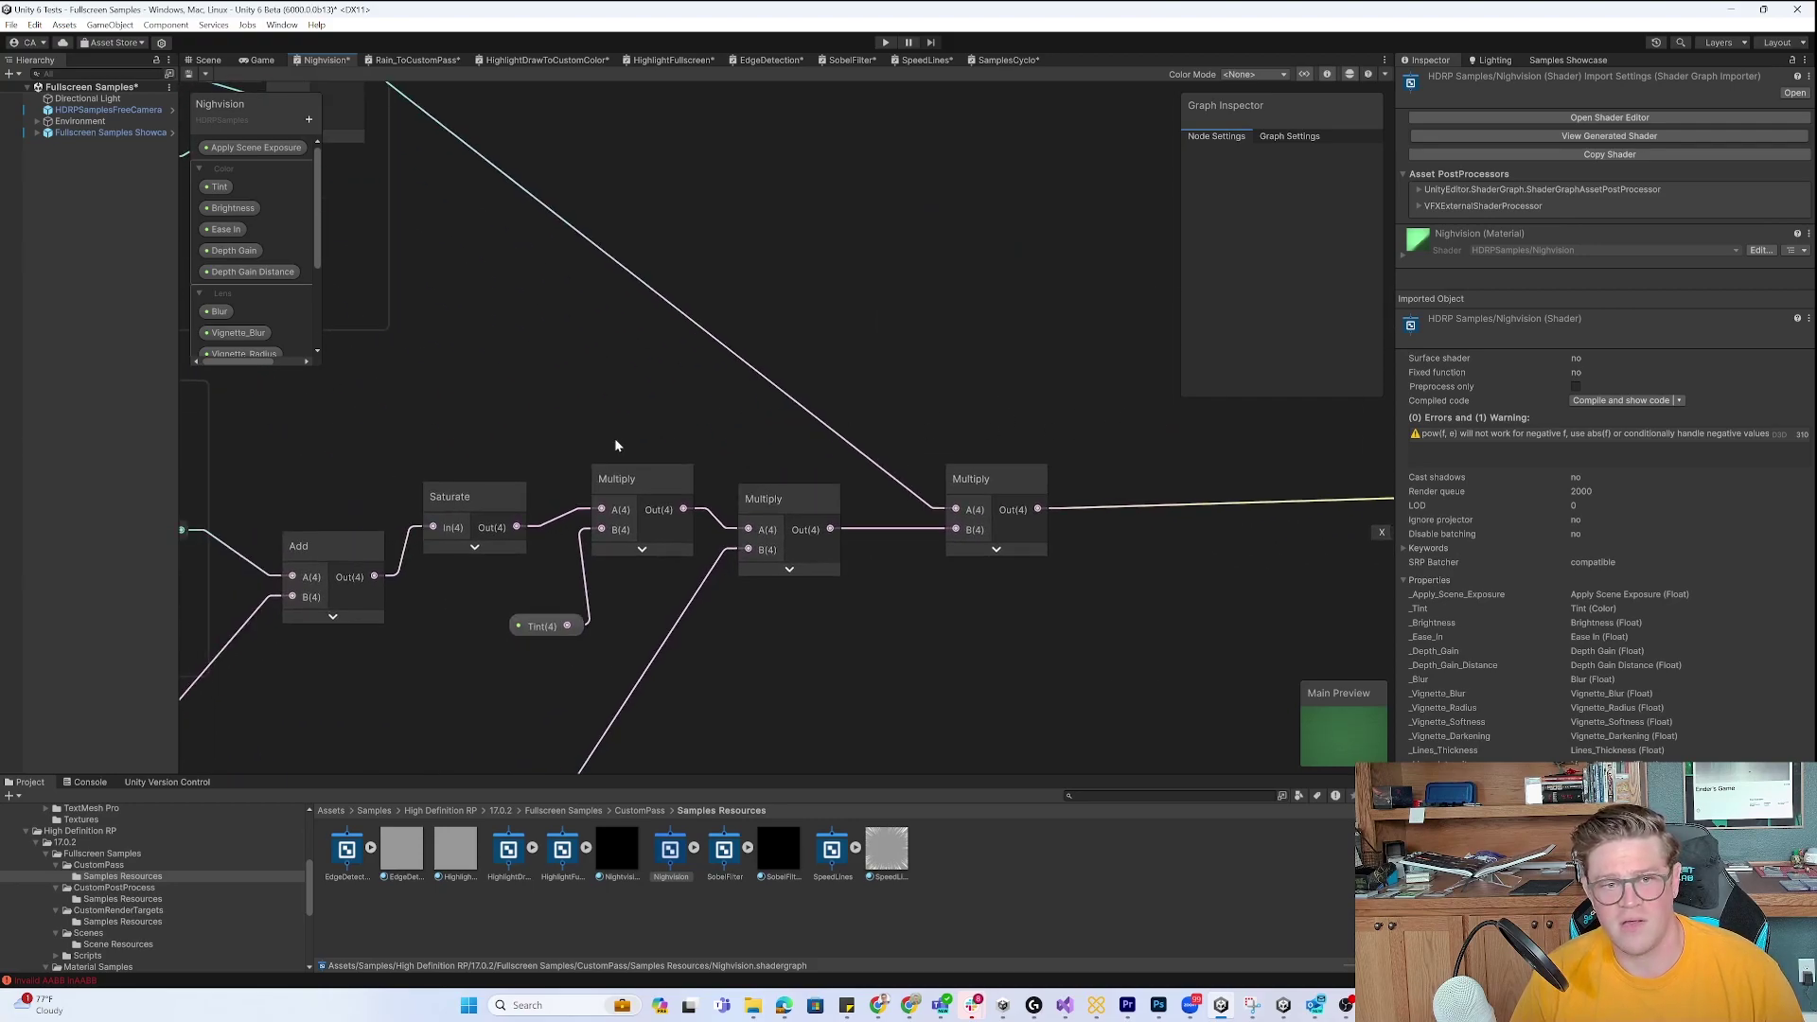
Examine the Blur through HDScene Color LOD, Exposure remap and Recolor, and Lines groups of the Nightvision graph.
scroll(615, 445, down, 5)
scroll(520, 417, up, 2)
middle_drag(496, 426, 1122, 378)
middle_drag(516, 370, 852, 288)
middle_drag(730, 507, 681, 564)
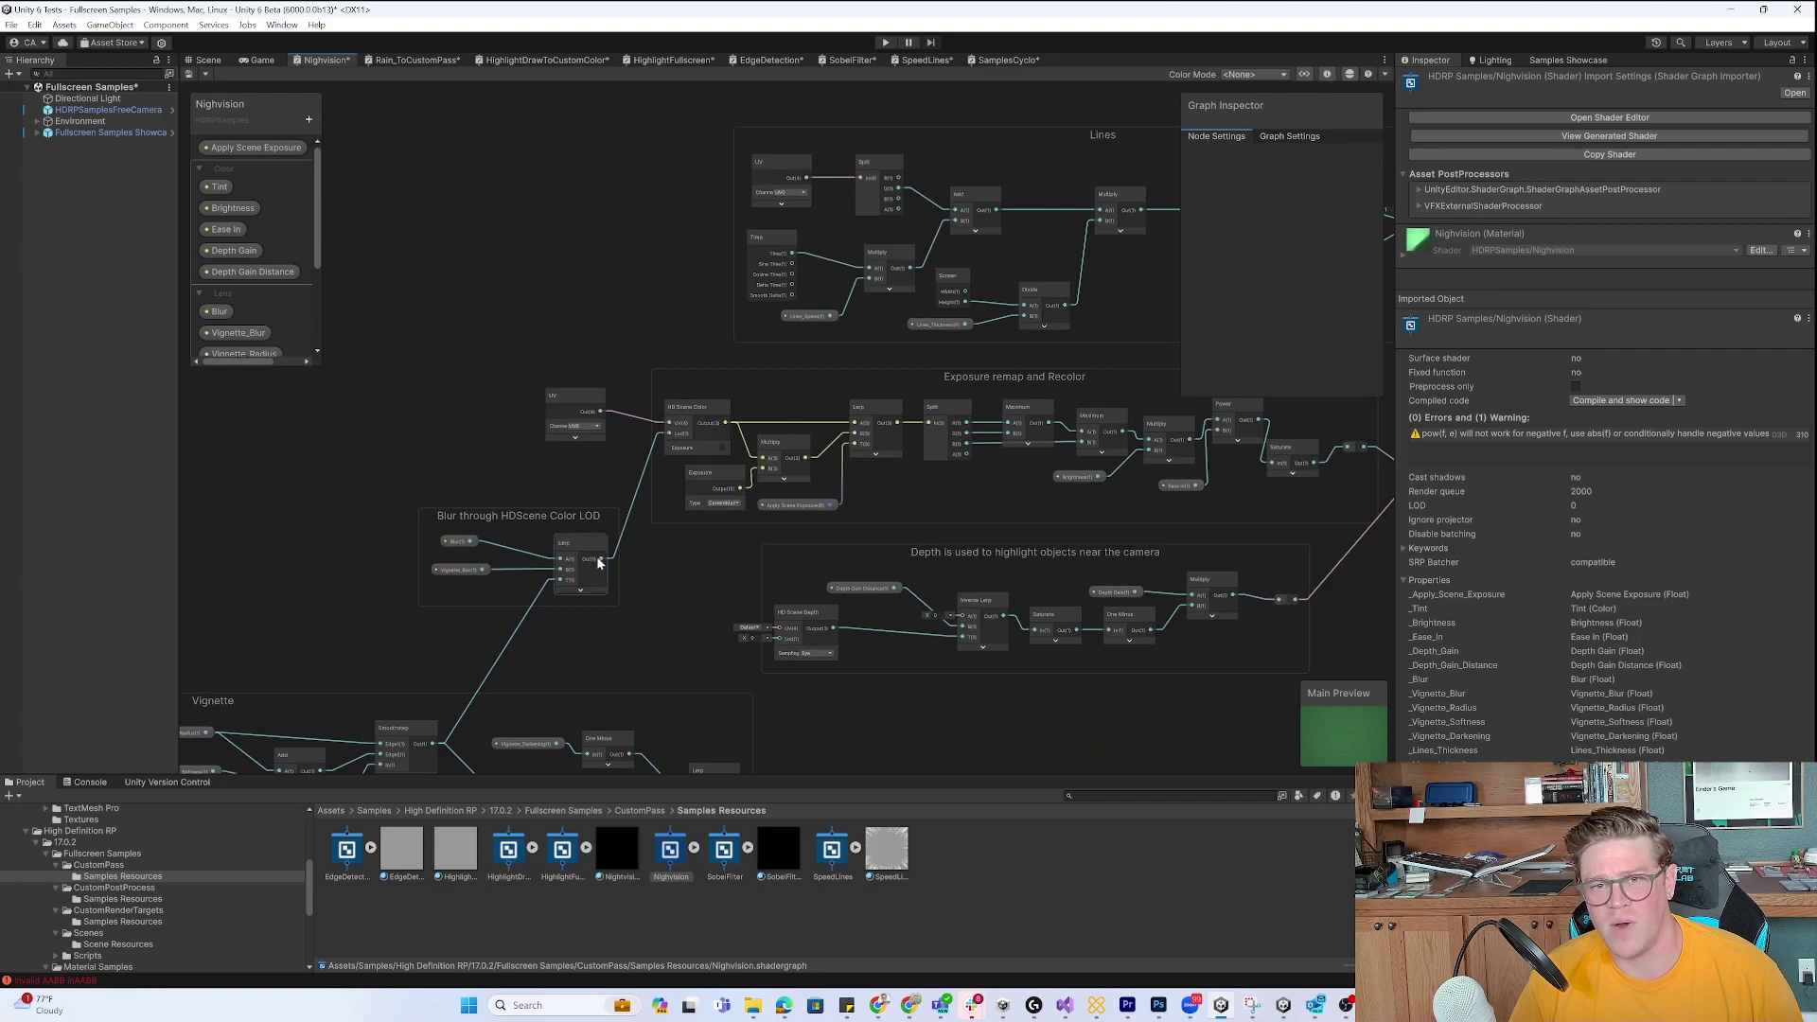
middle_drag(674, 324, 442, 454)
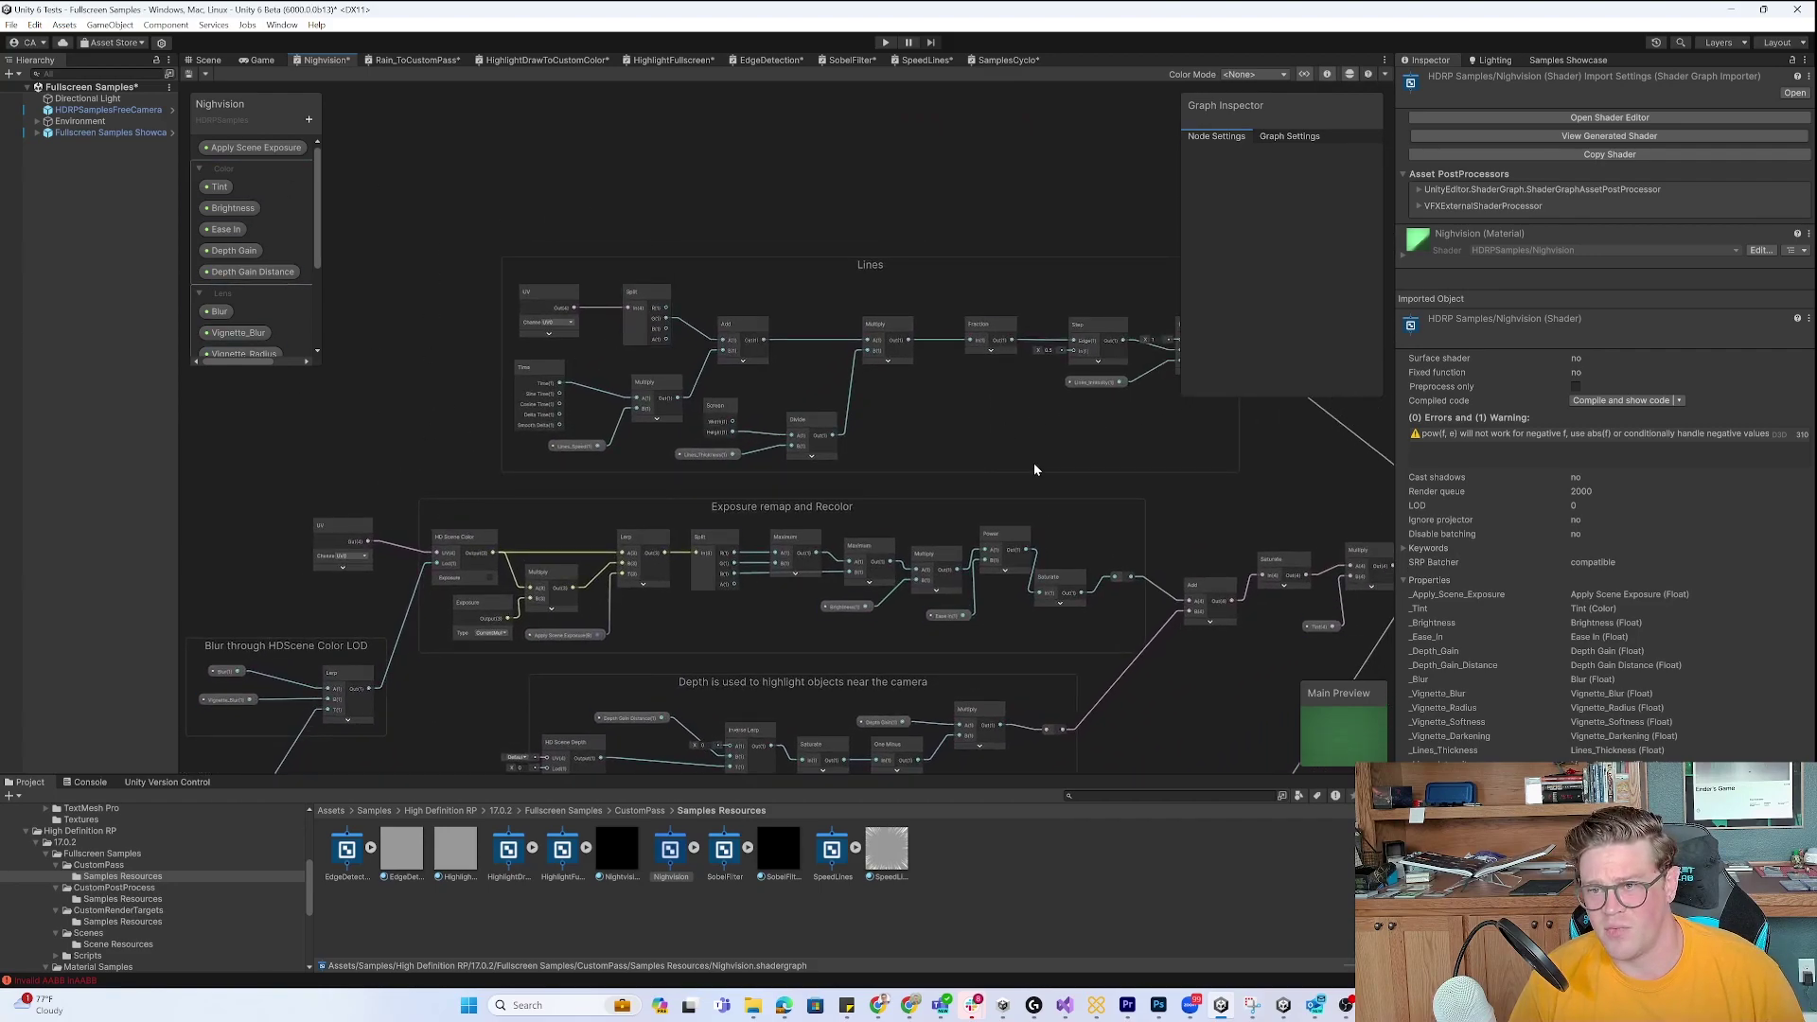
middle_drag(1179, 492, 1021, 429)
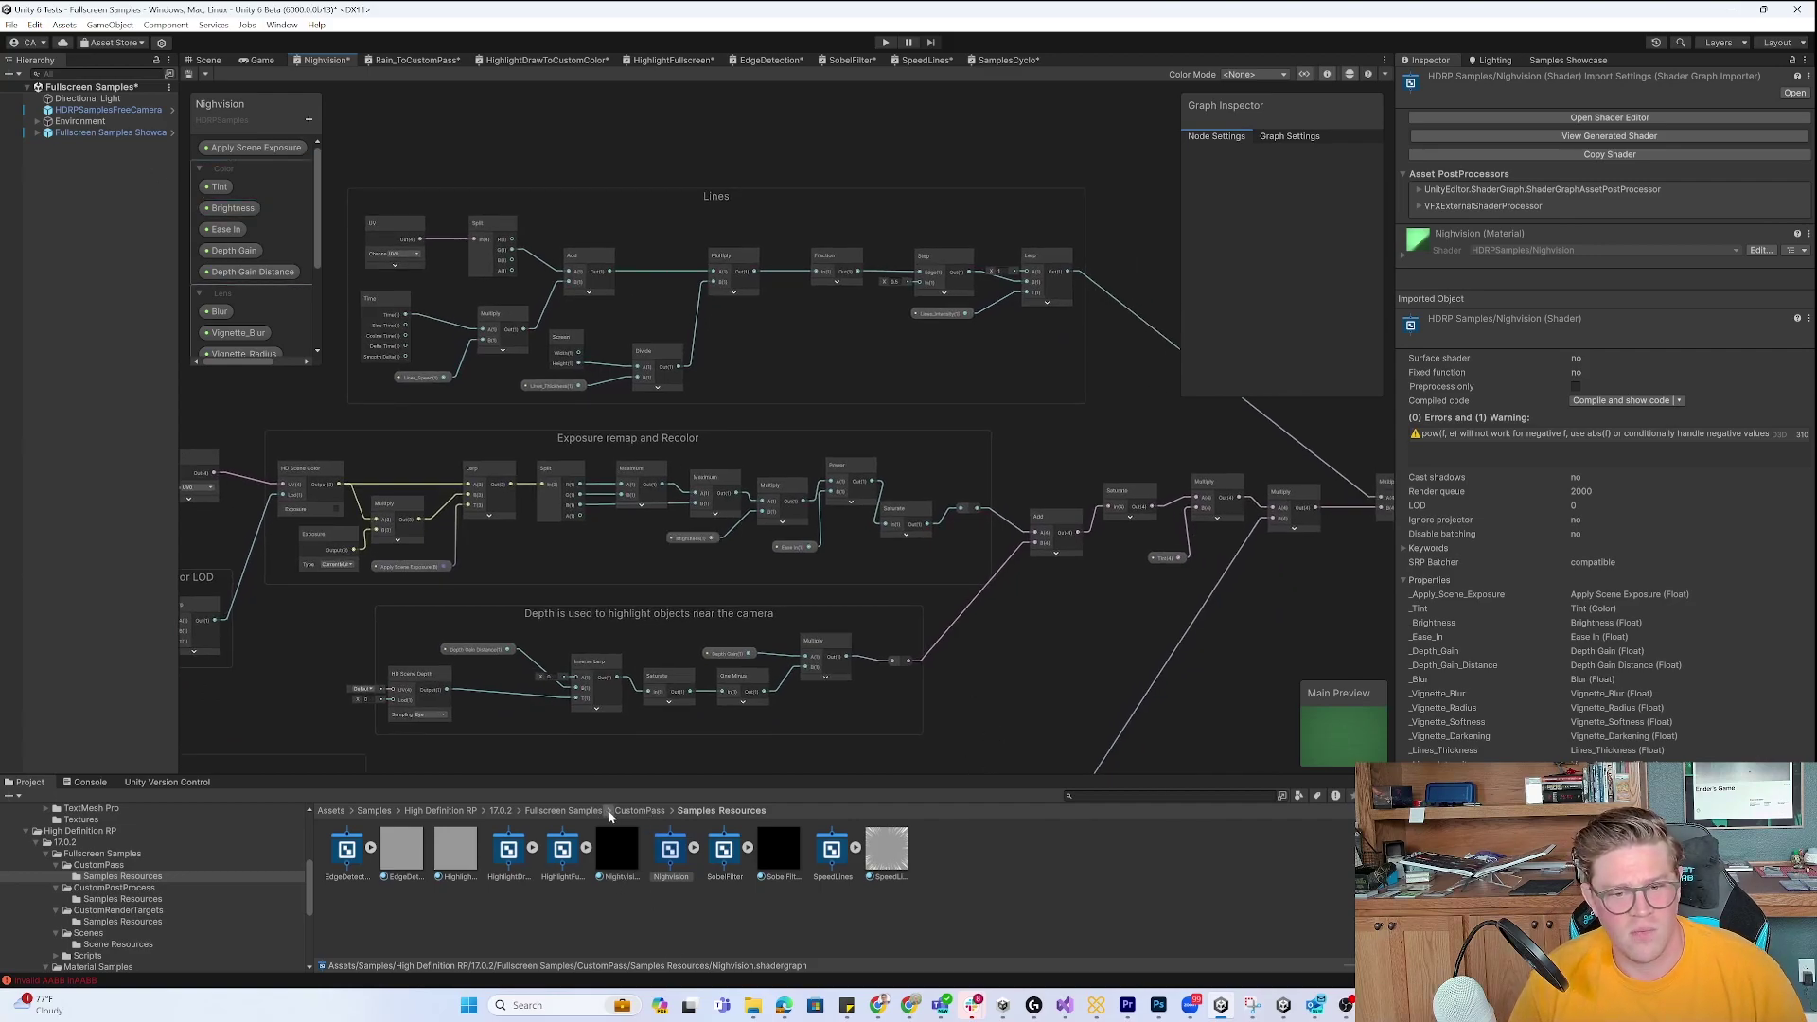
Select the NightVision custom pass prefab in the CustomPass folder and enlarge the graph's Blackboard to show its properties.
click(636, 811)
click(516, 856)
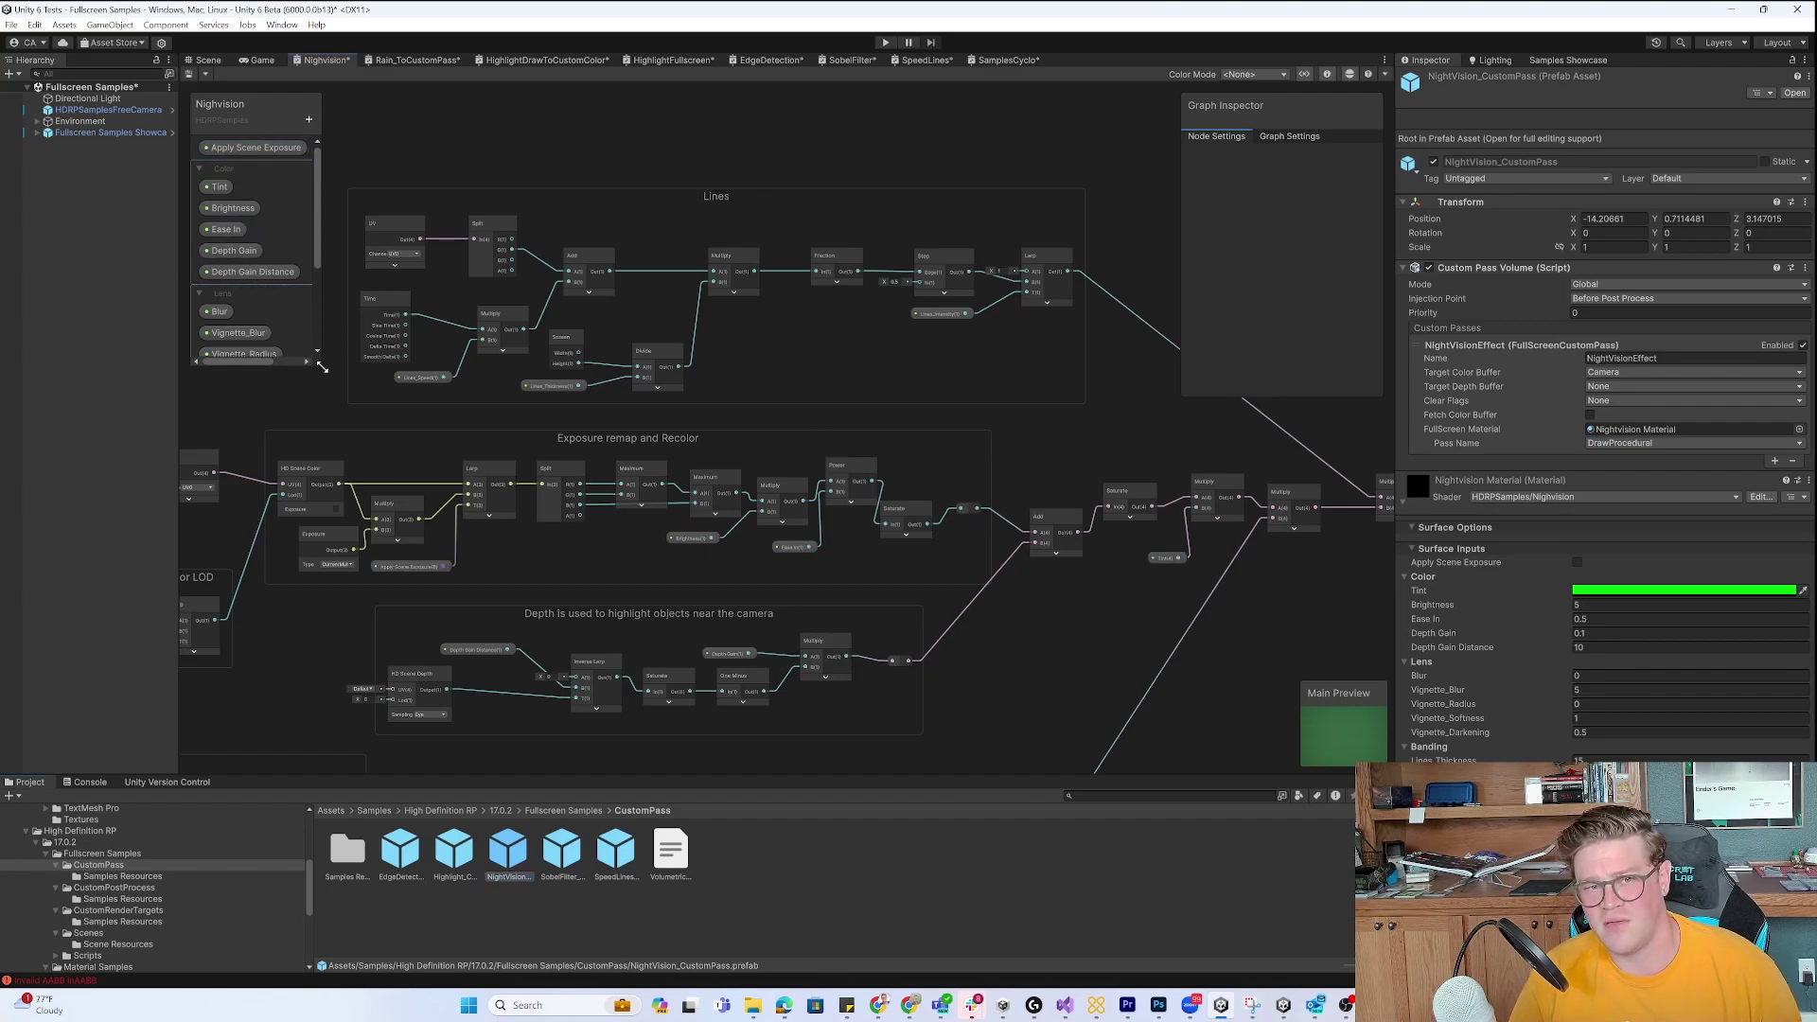
drag(322, 367, 397, 449)
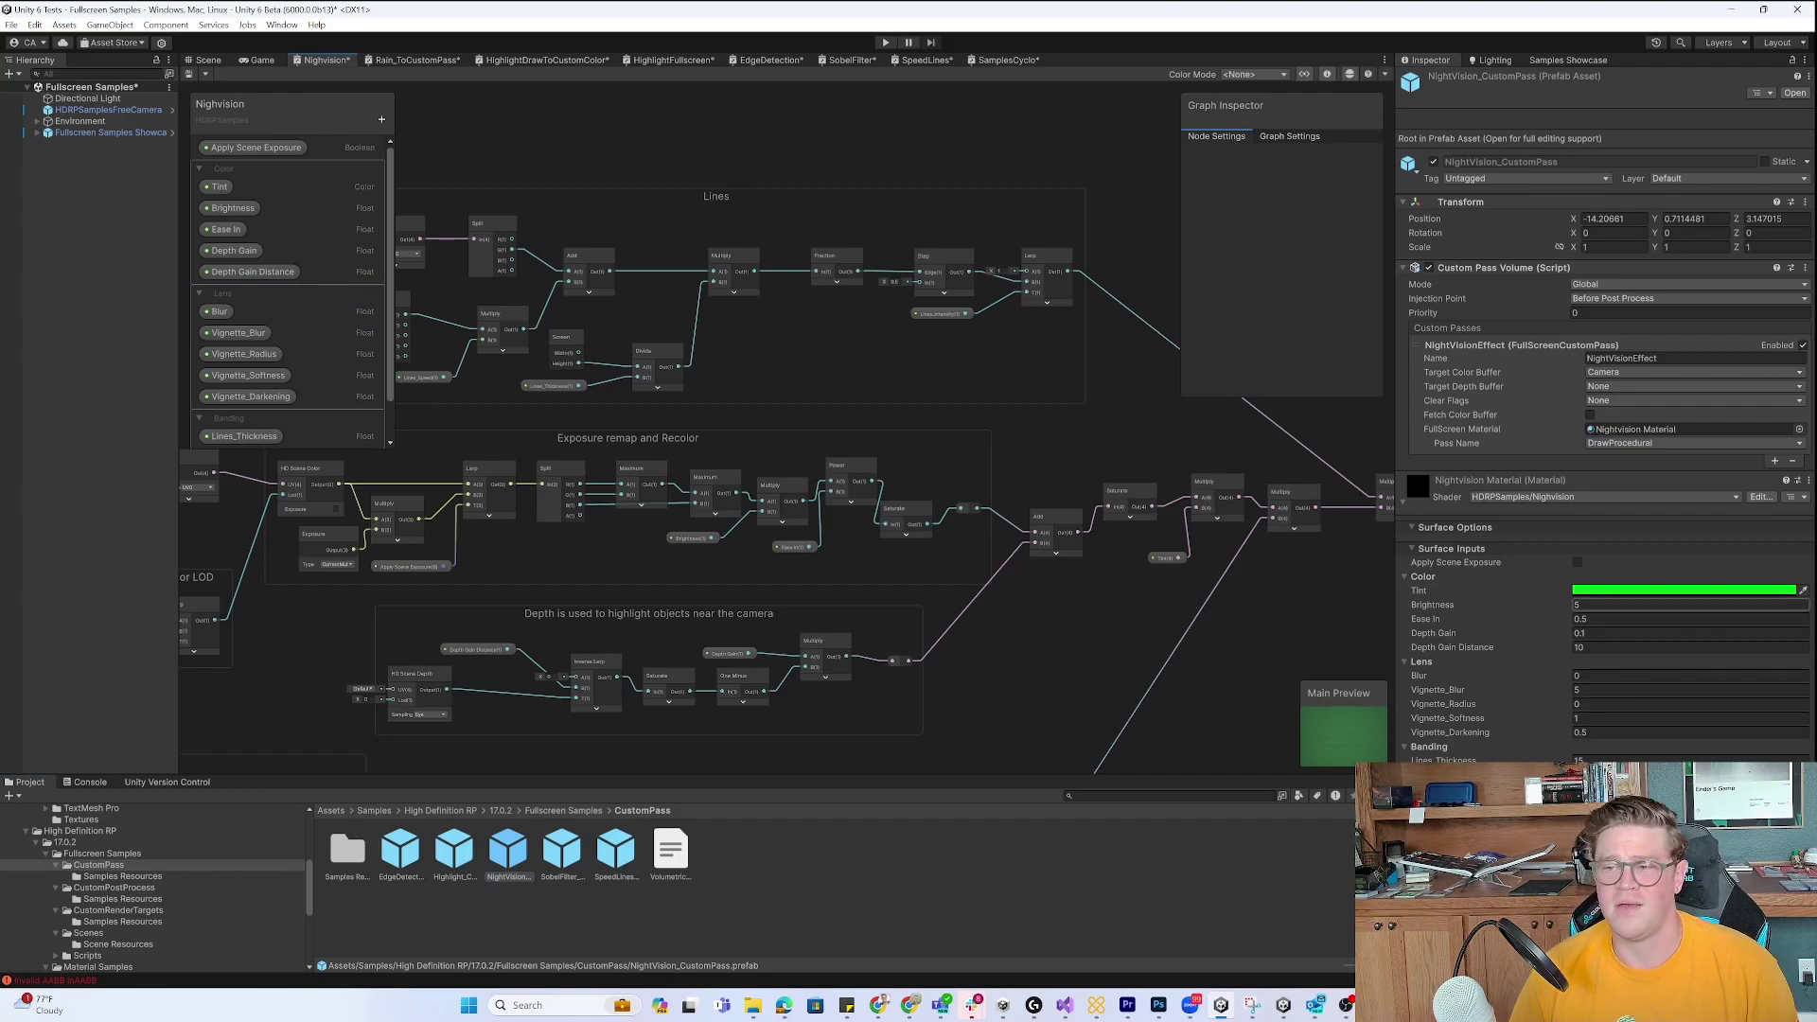
Set the Tint of the Nightvision material to red and save.
click(1656, 591)
click(1752, 660)
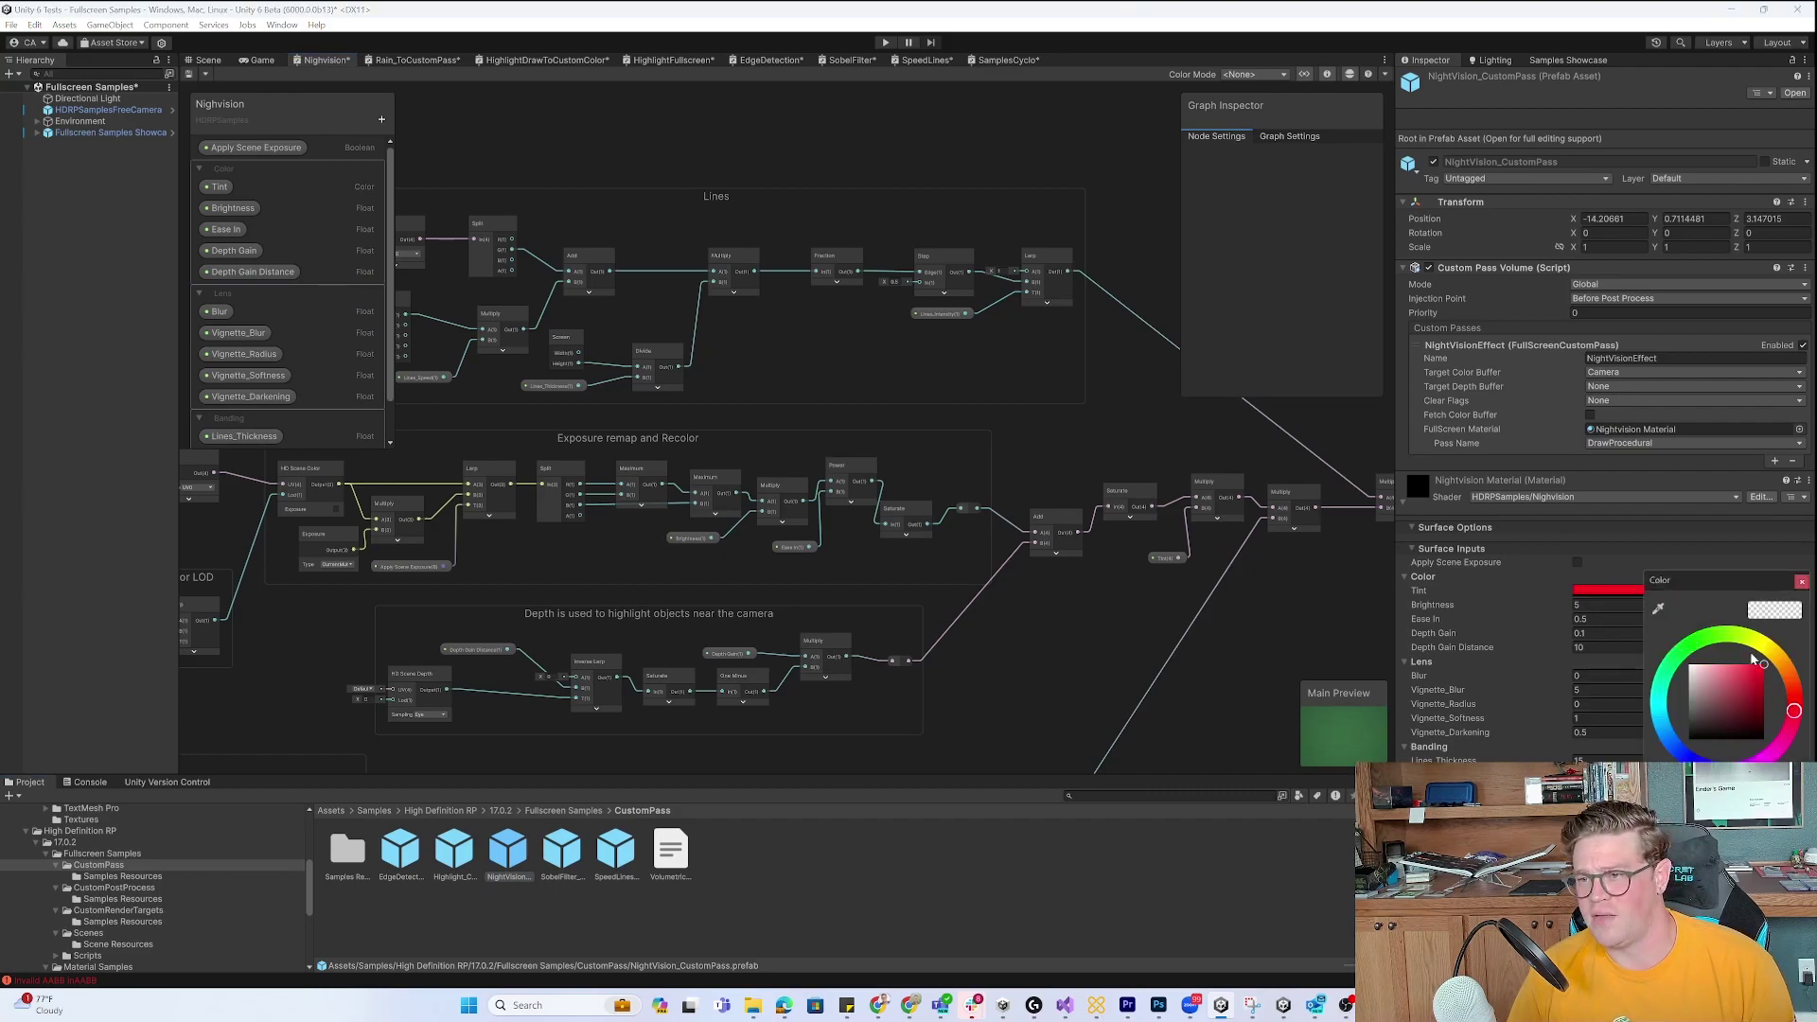
click(1804, 583)
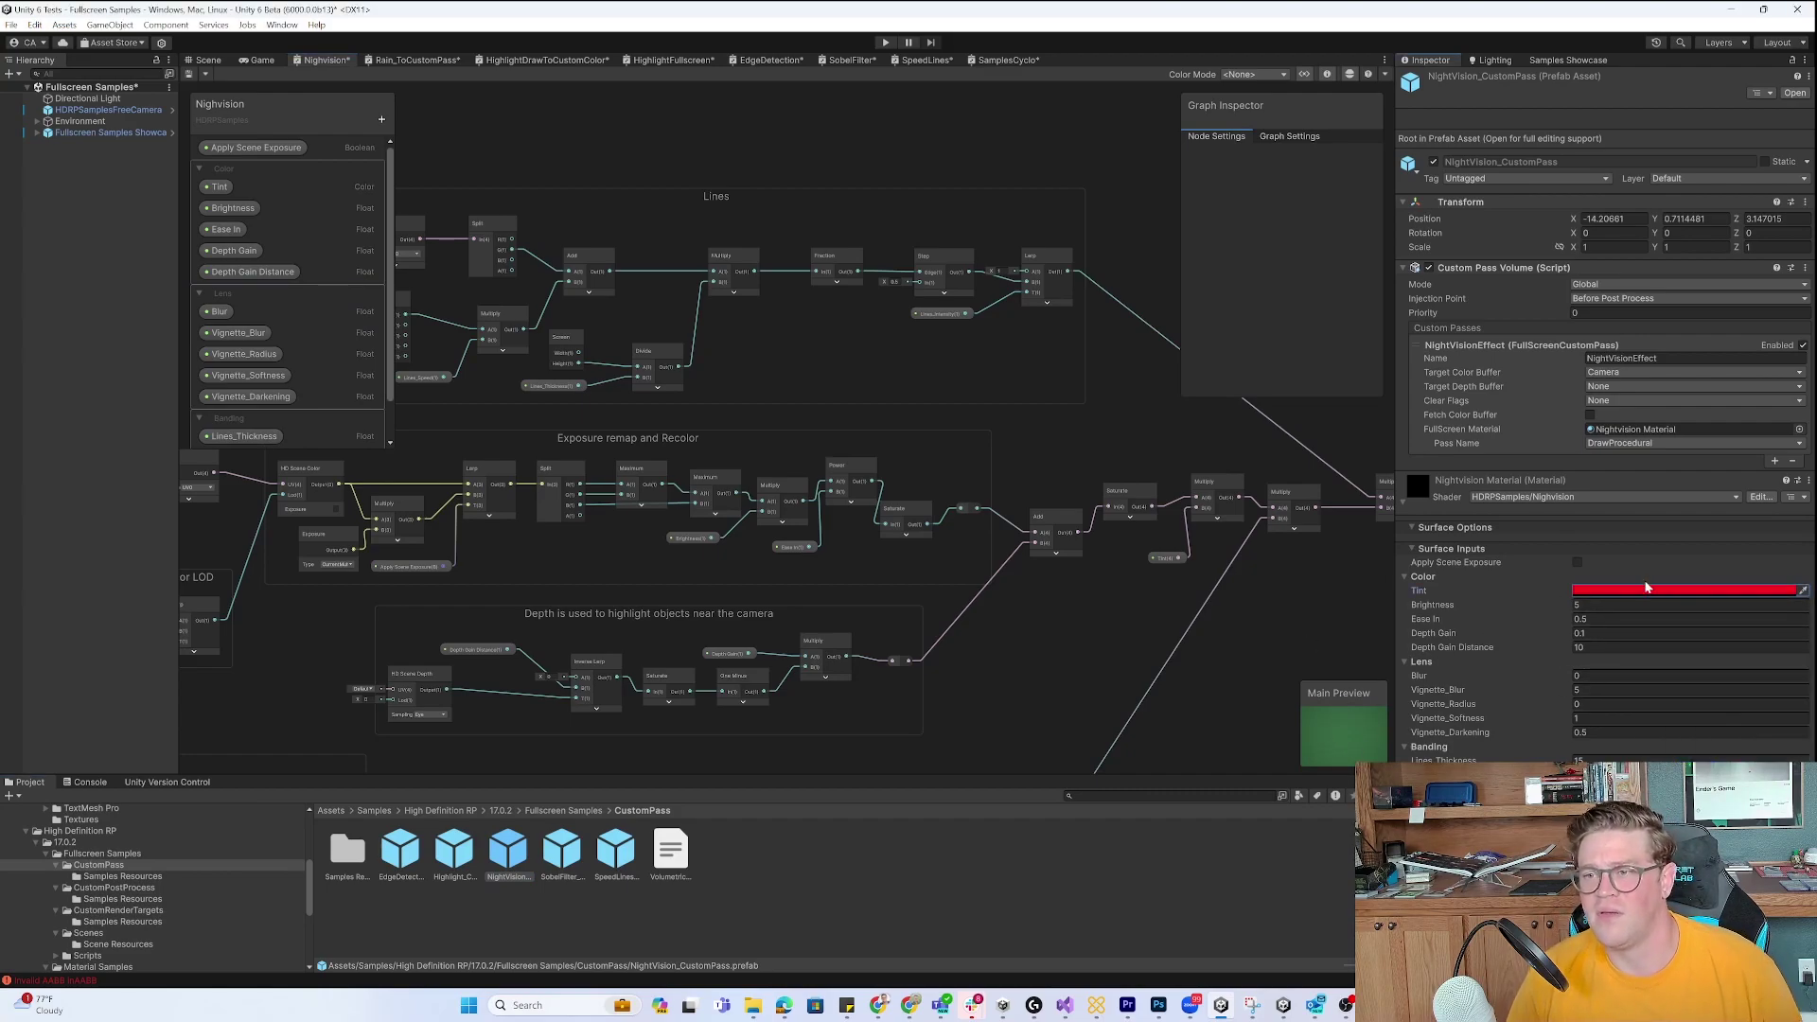
key(ctrl+s)
Play the scene and toggle the Directional Light off and on to view the red-tinted night vision effect.
click(112, 99)
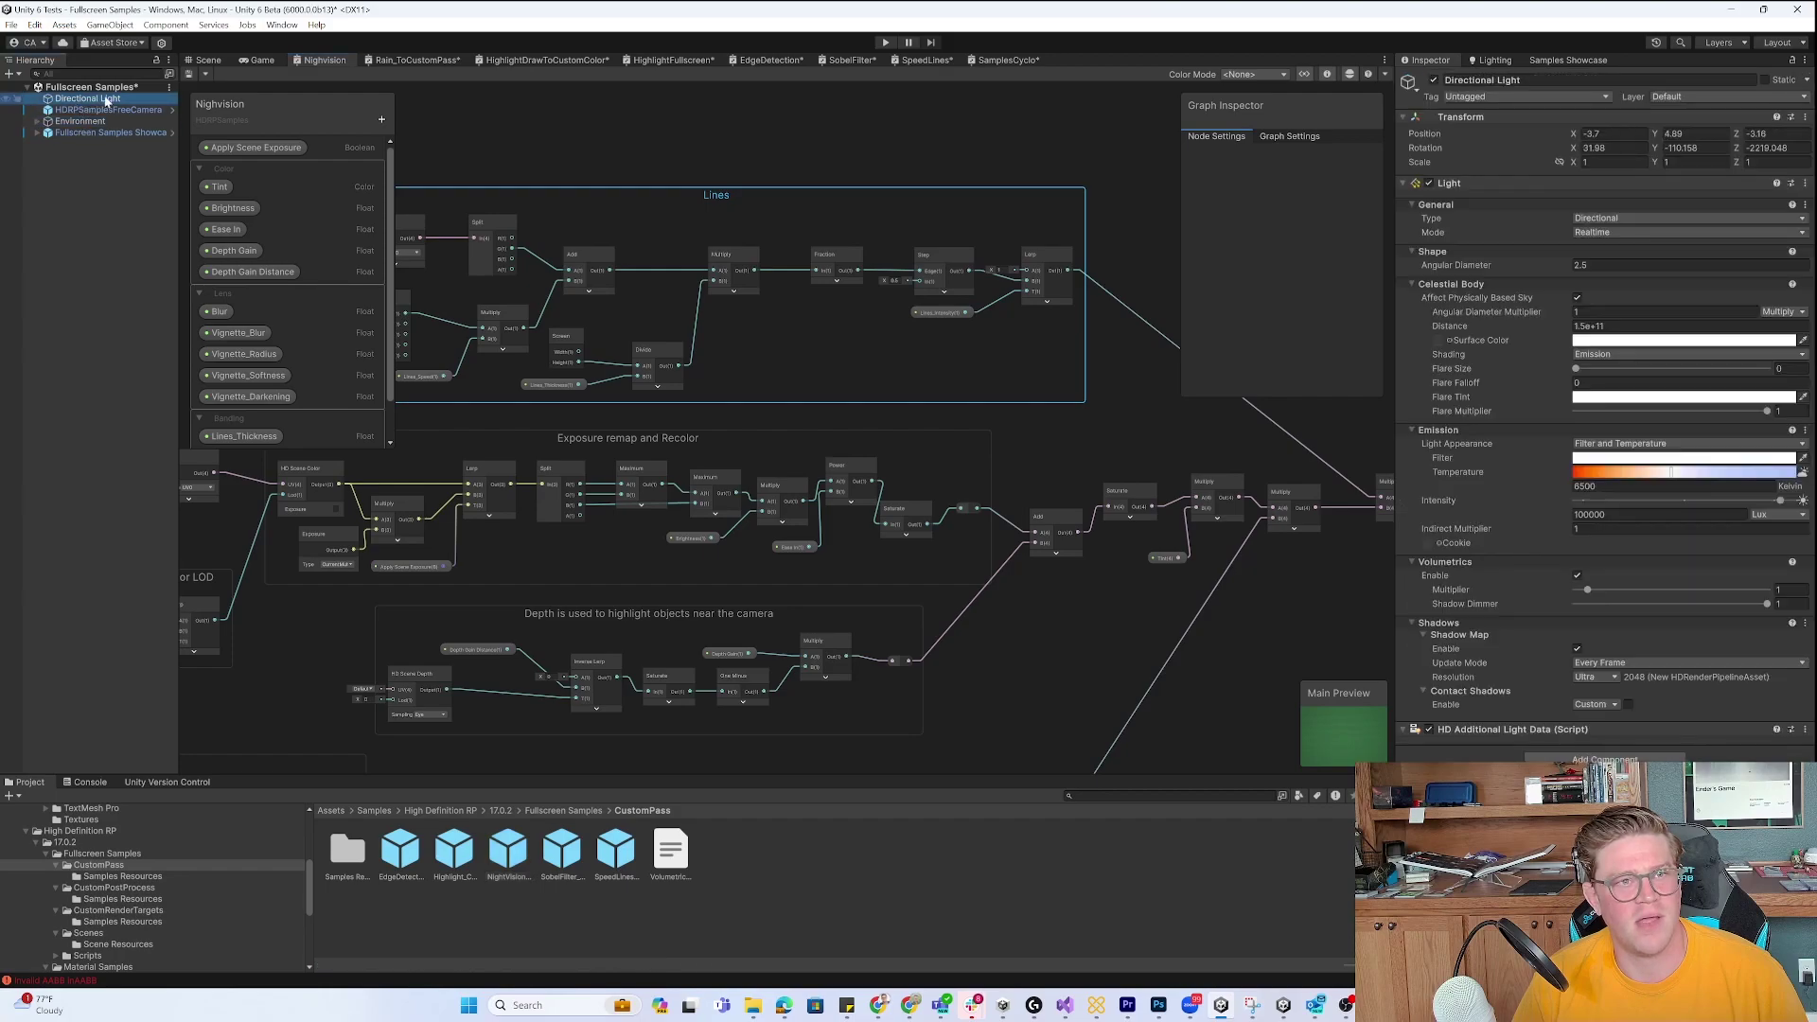
click(209, 60)
click(885, 41)
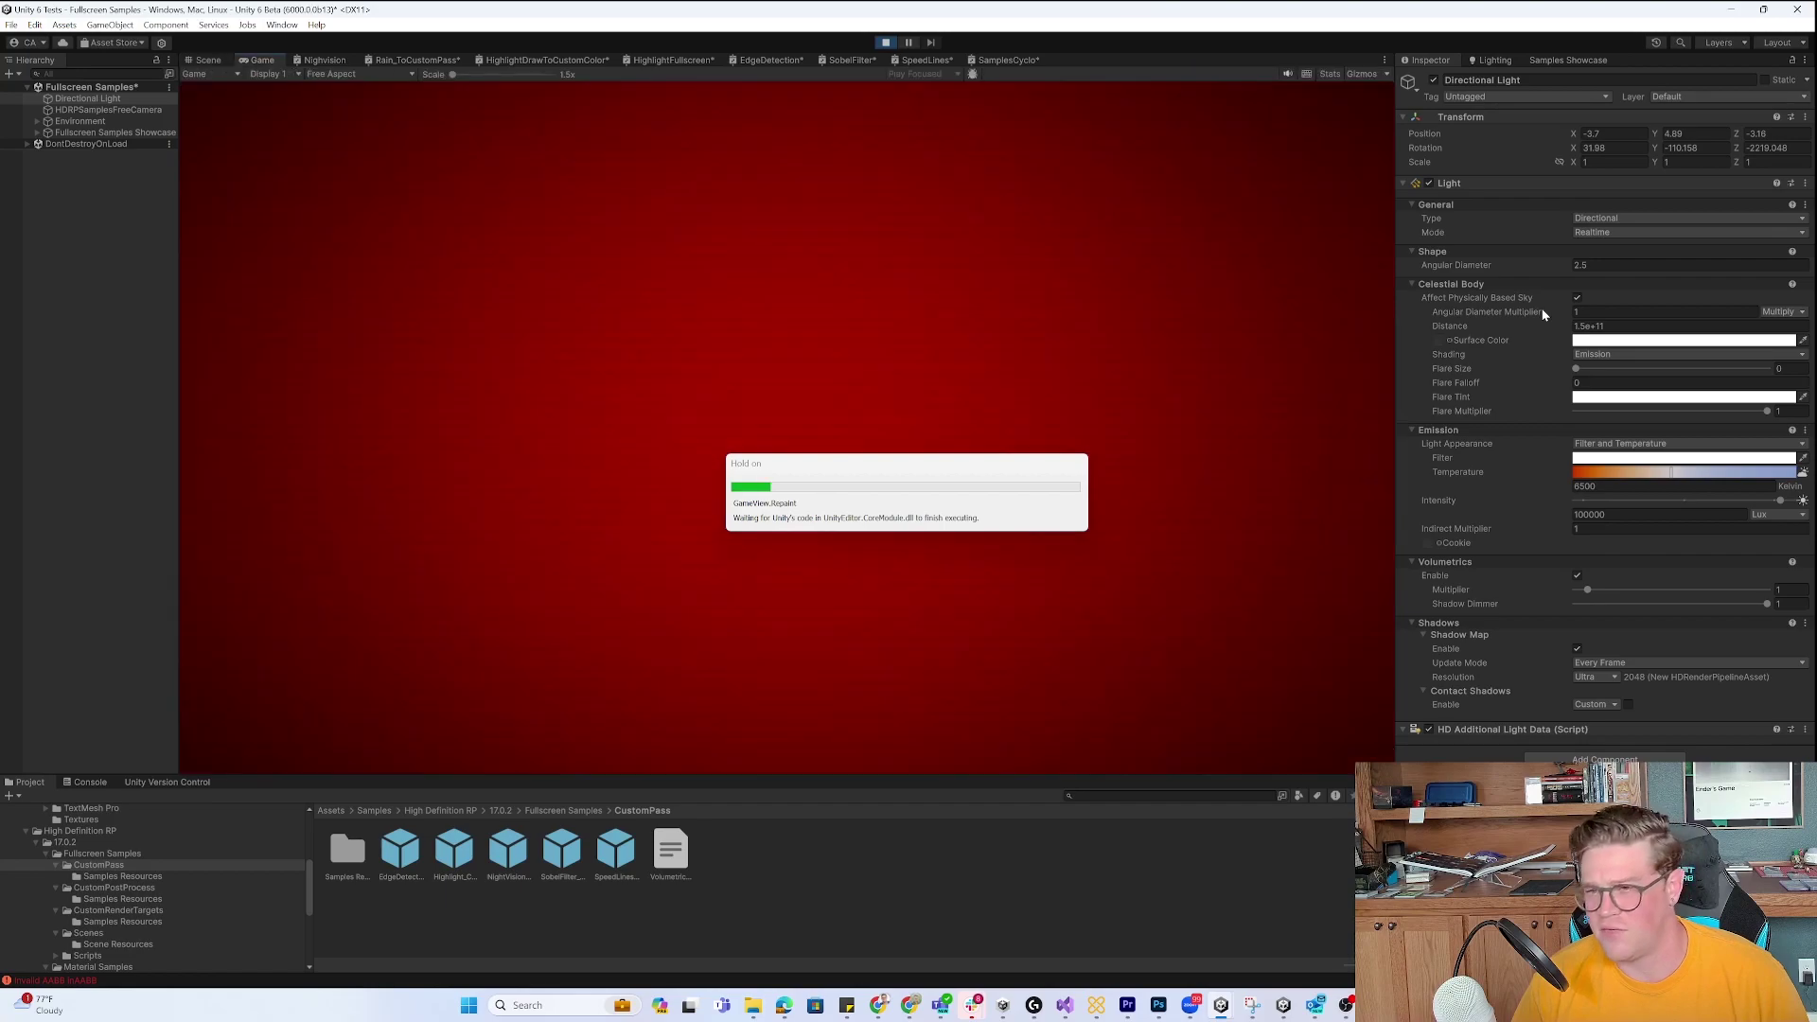
click(1434, 80)
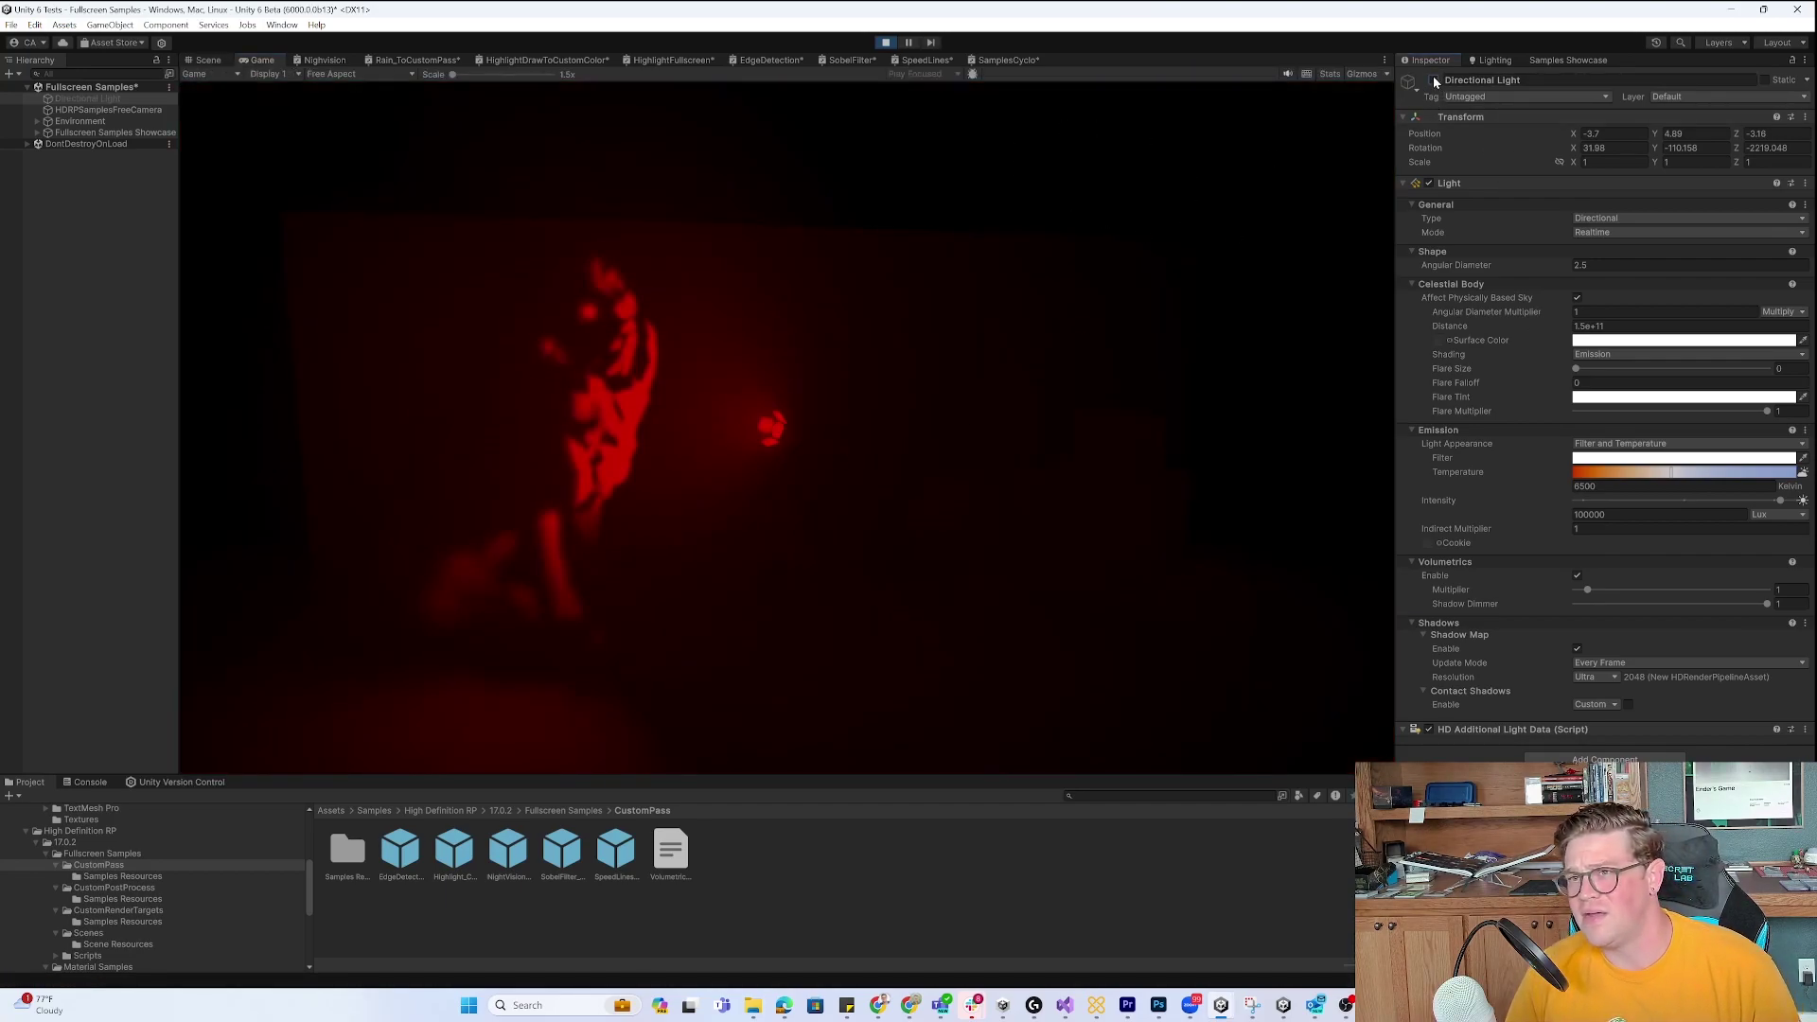
click(1434, 81)
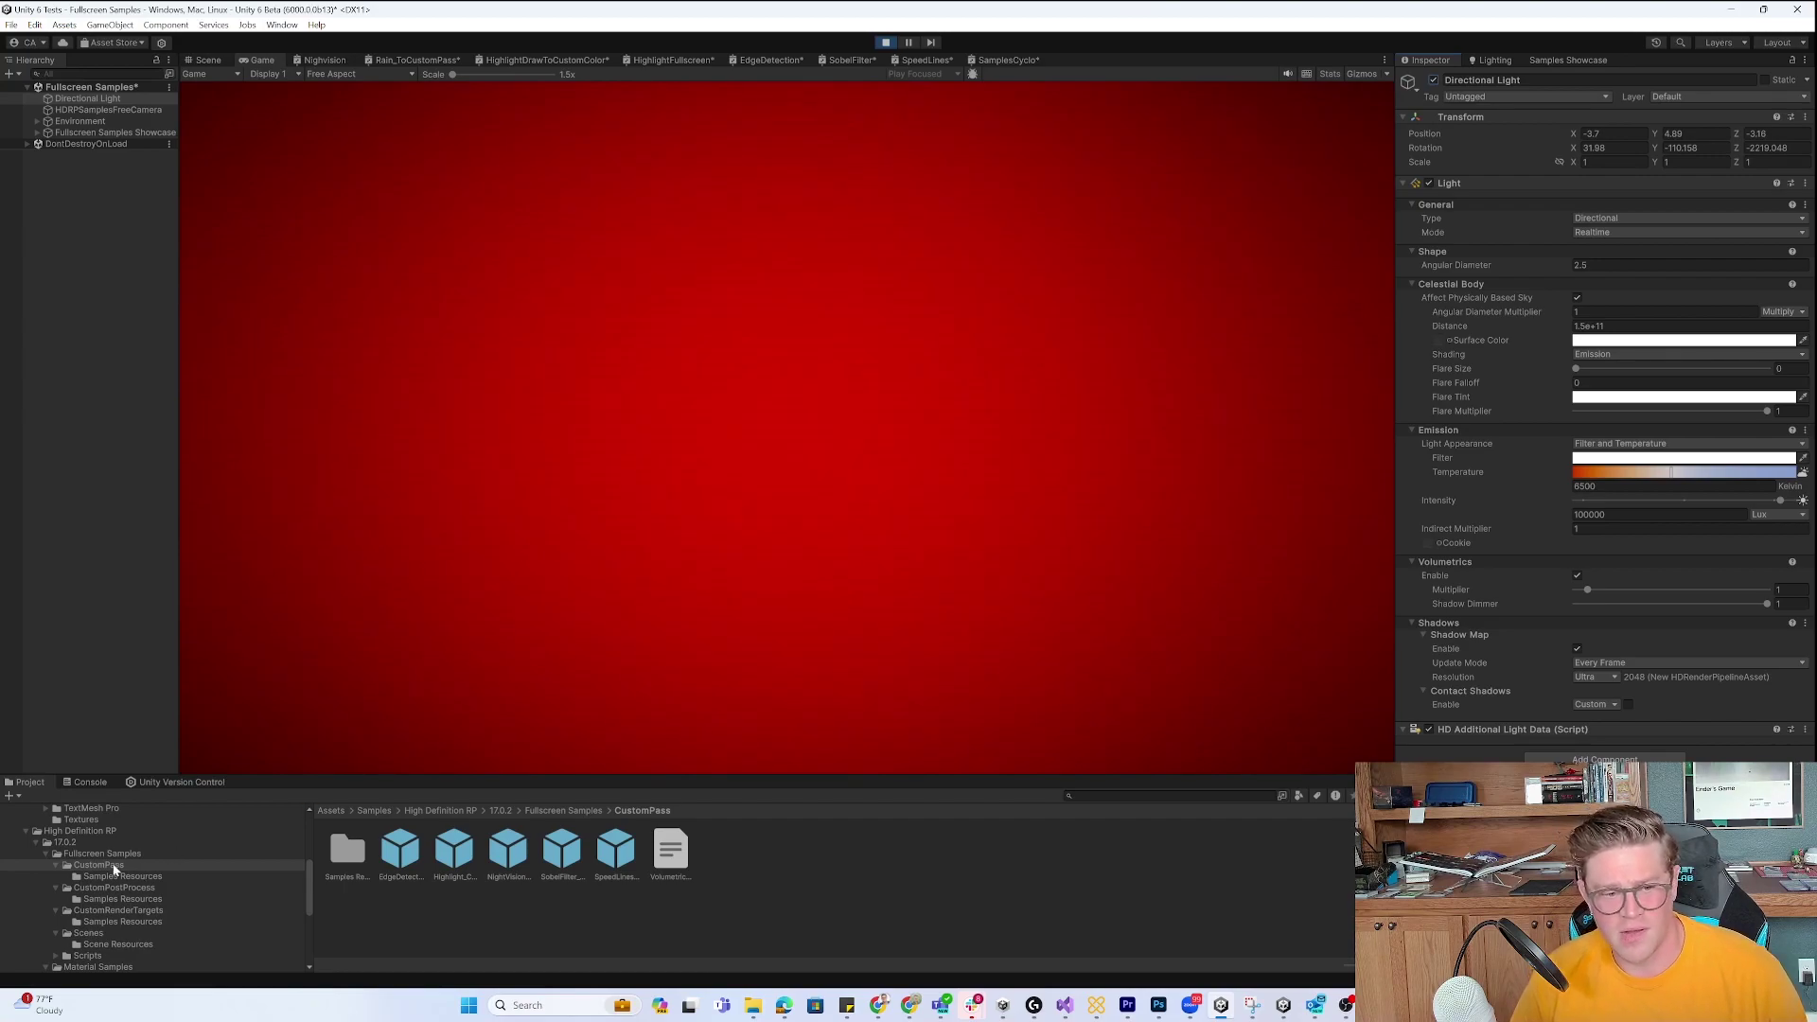
Collapse the CustomPass, CustomPostProcess, CustomRenderTargets and Scenes folders under Fullscreen Samples.
click(56, 865)
click(56, 876)
click(55, 888)
click(56, 900)
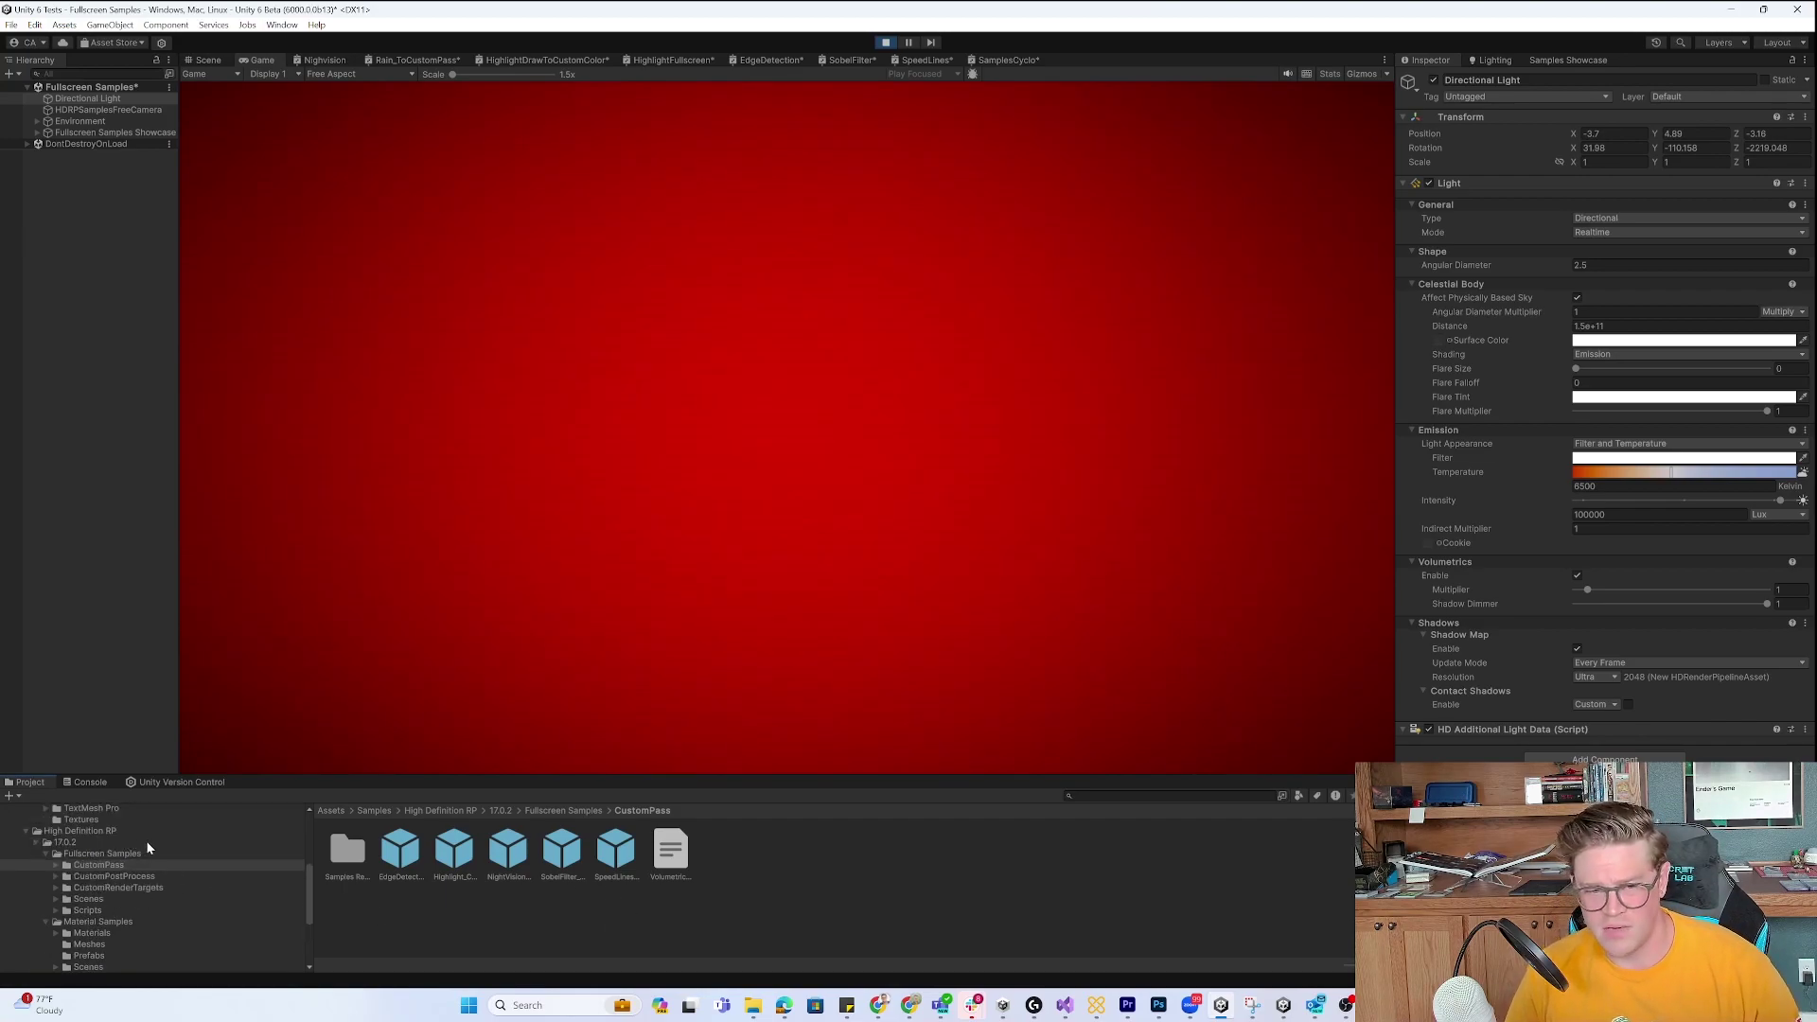
Open the Lit Materials scene from the Scenes folder of Material Samples.
scroll(121, 865, down, 4)
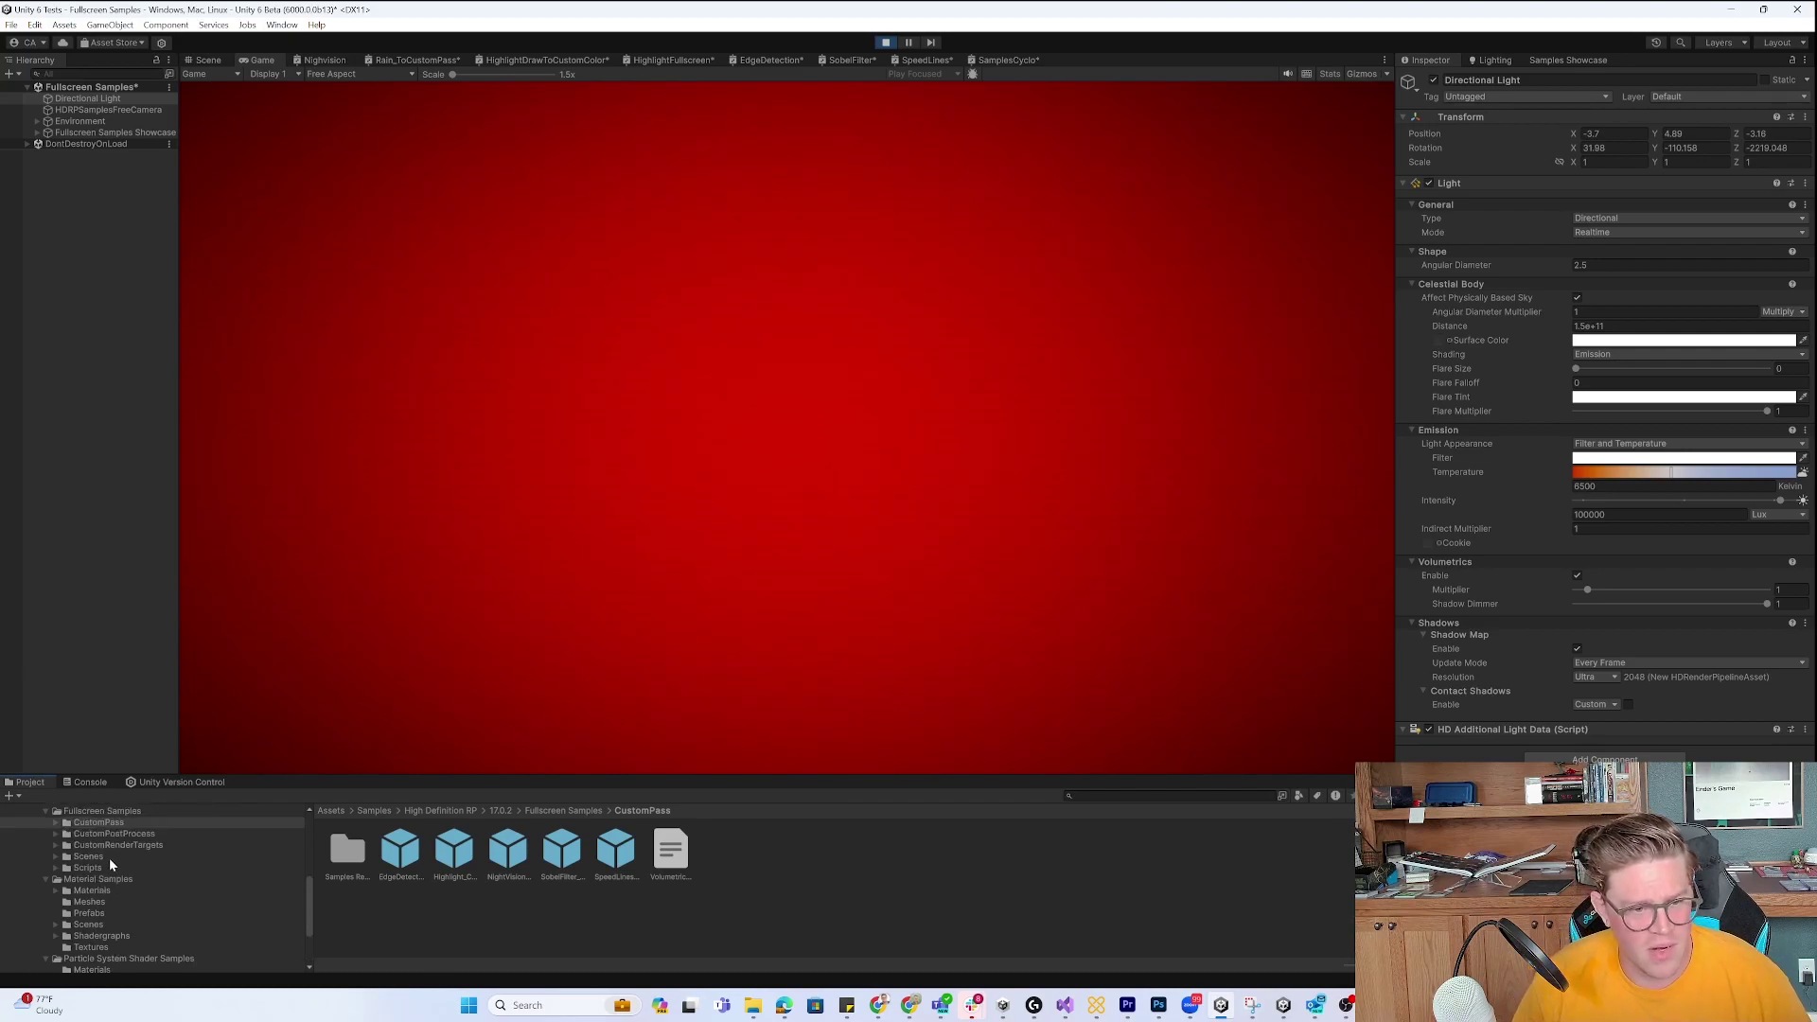
scroll(110, 866, up, 2)
click(99, 862)
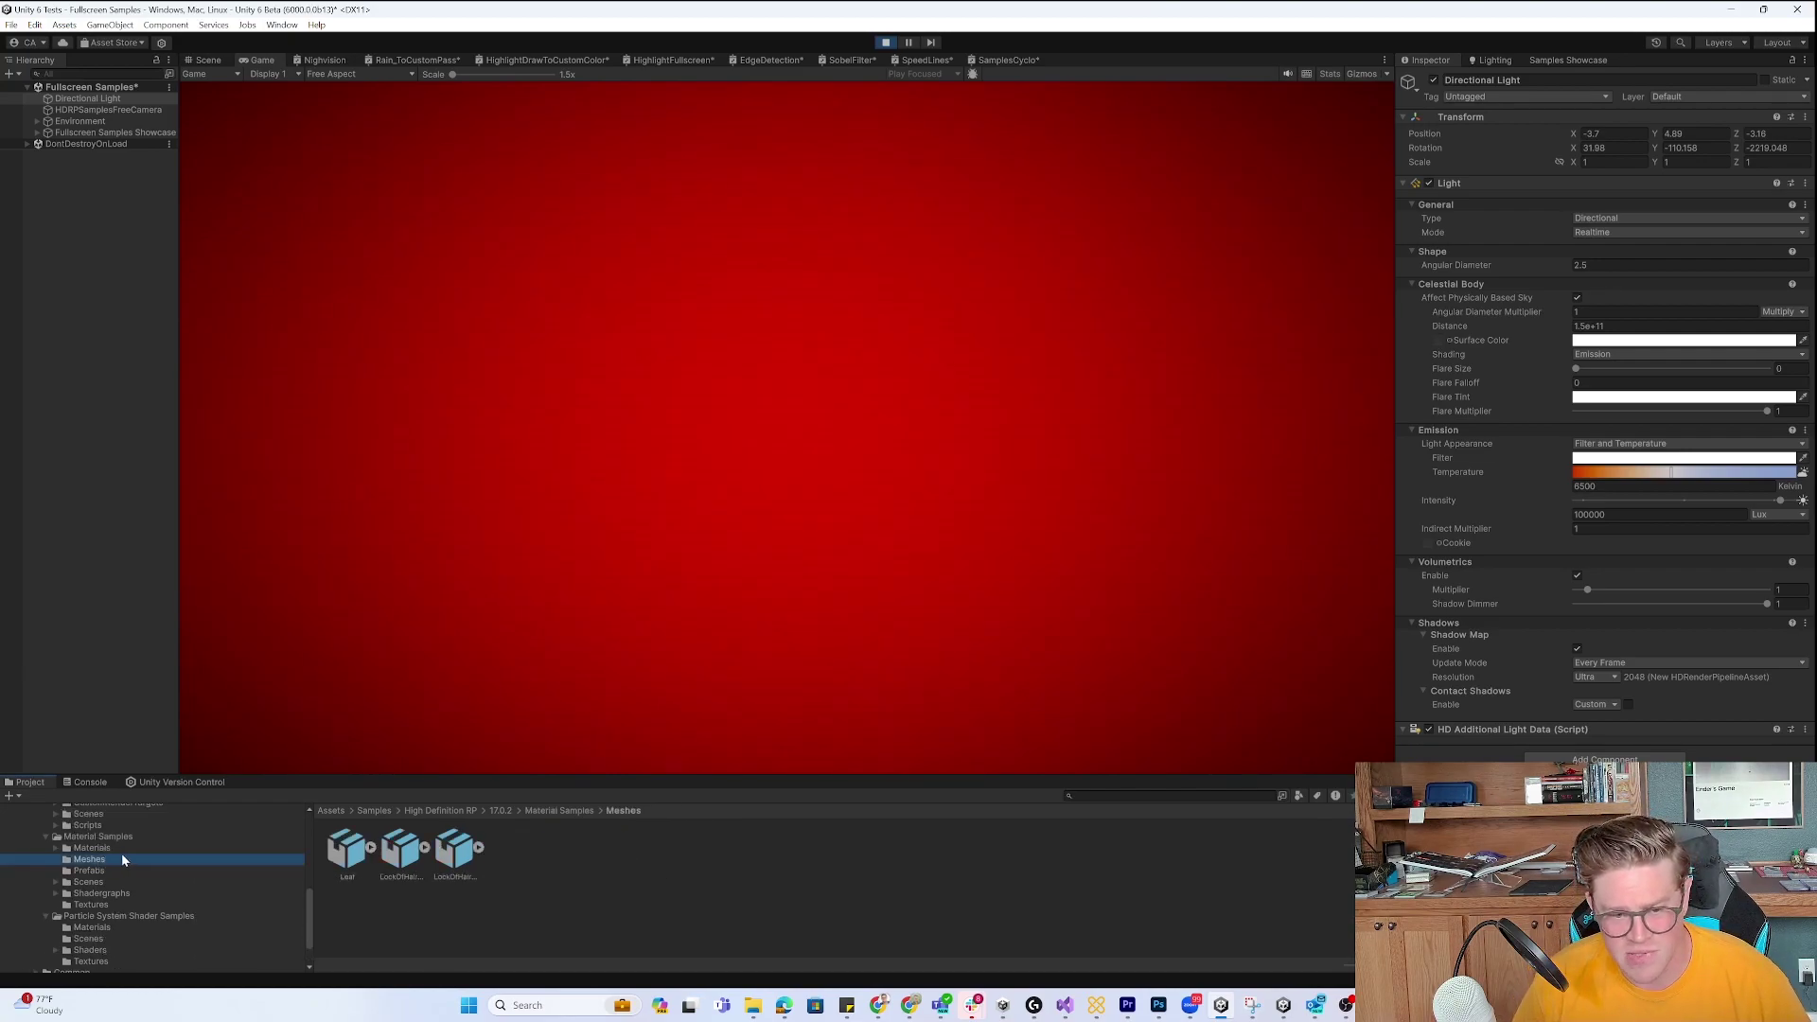
click(104, 882)
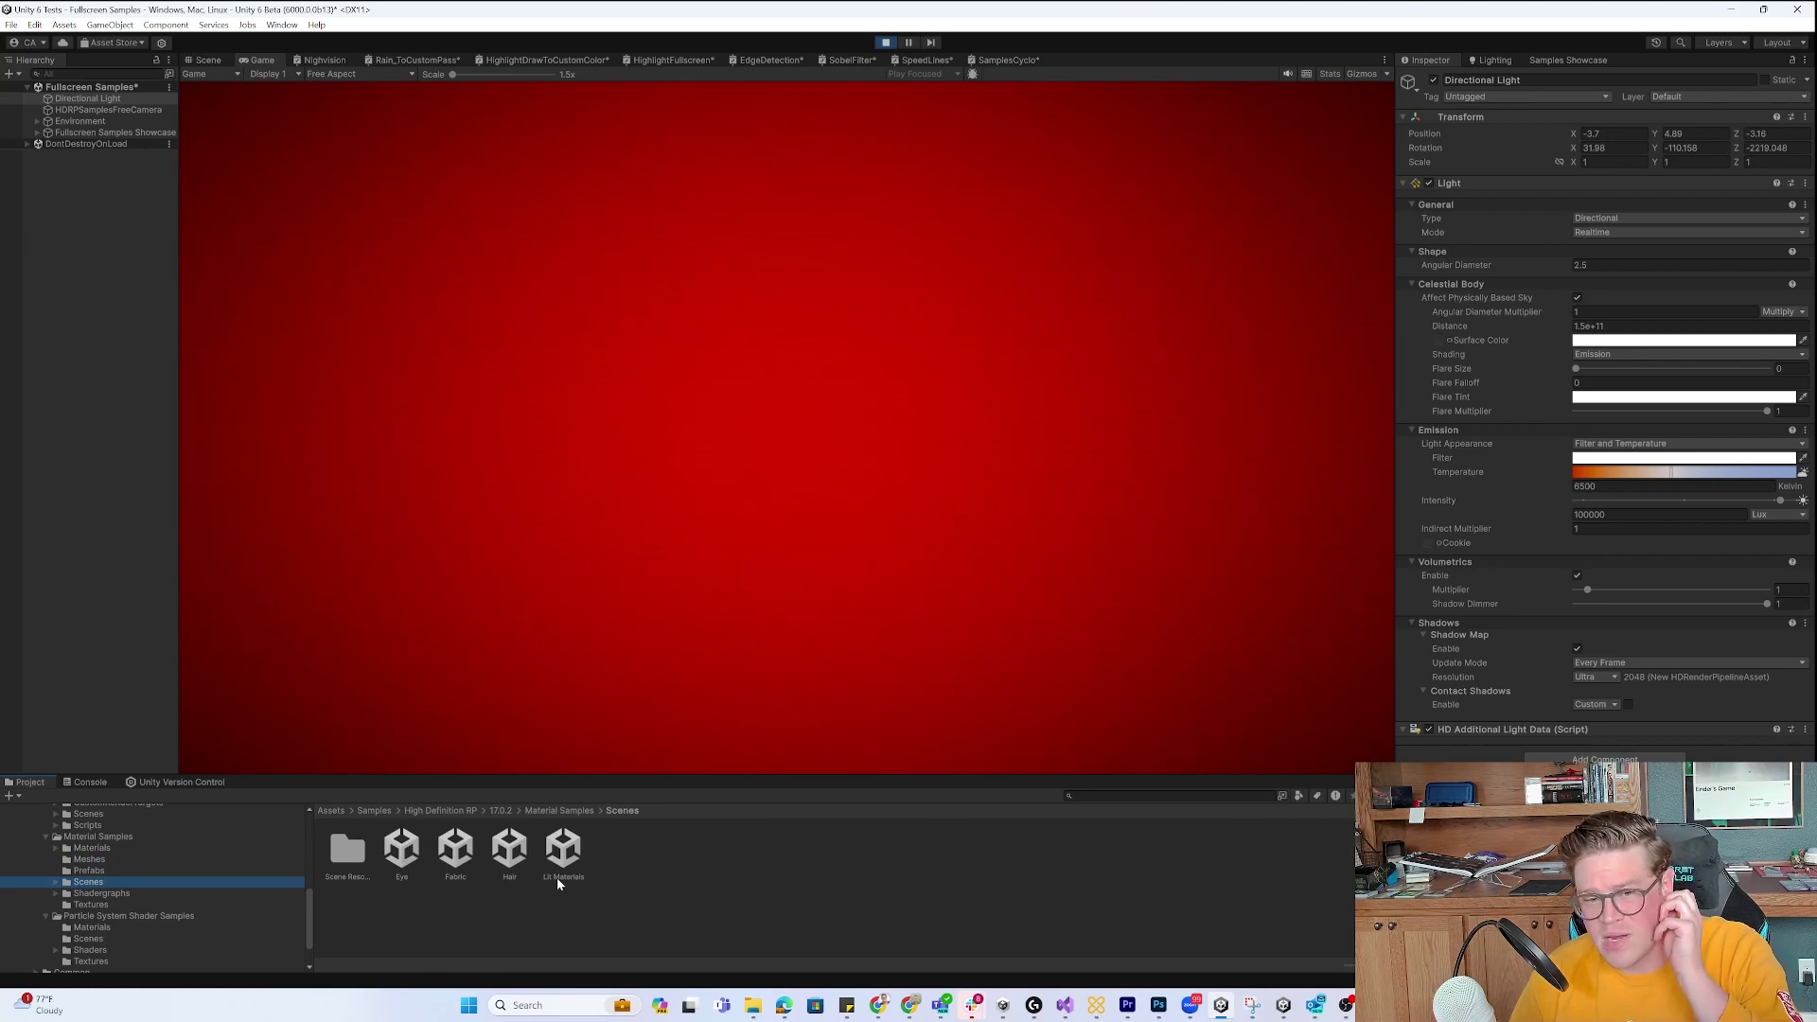
double_click(564, 849)
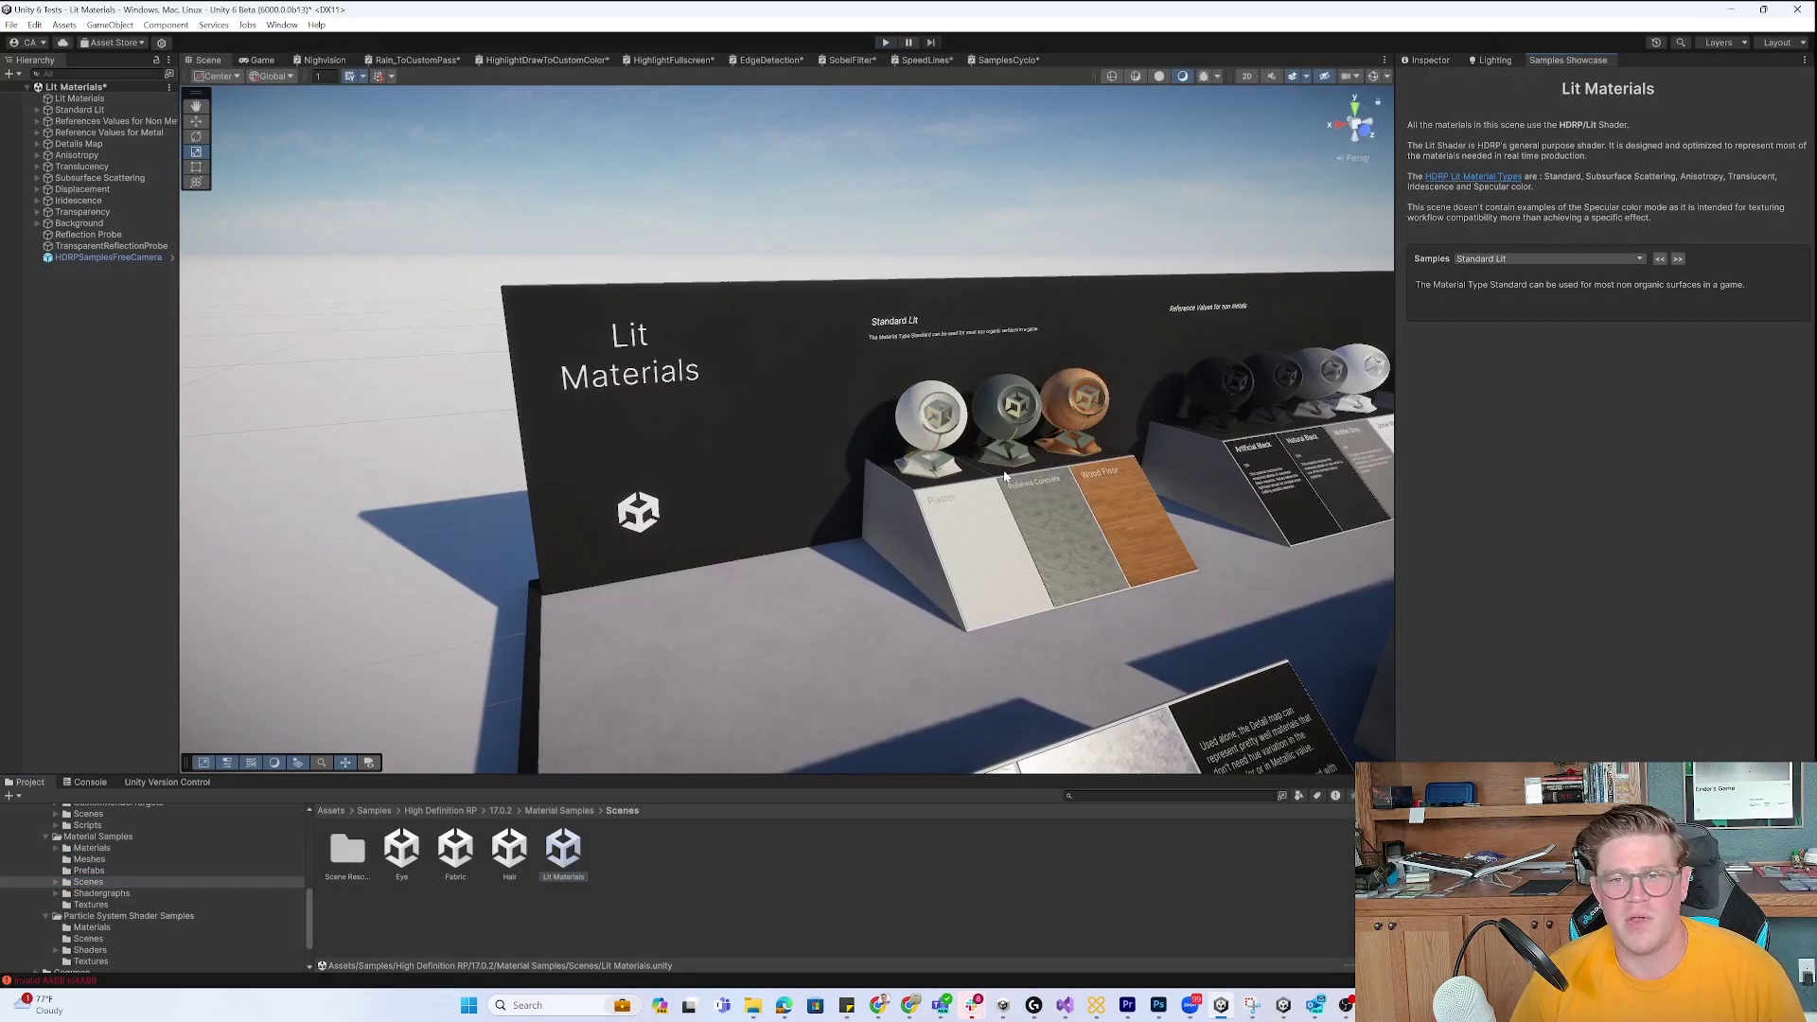
Survey the Lit Materials display, from the Standard Lit and displacement stands to the Subsurface Scattering stand.
right_drag(1005, 476, 1183, 453)
middle_drag(1106, 441, 956, 435)
scroll(1022, 436, down, 3)
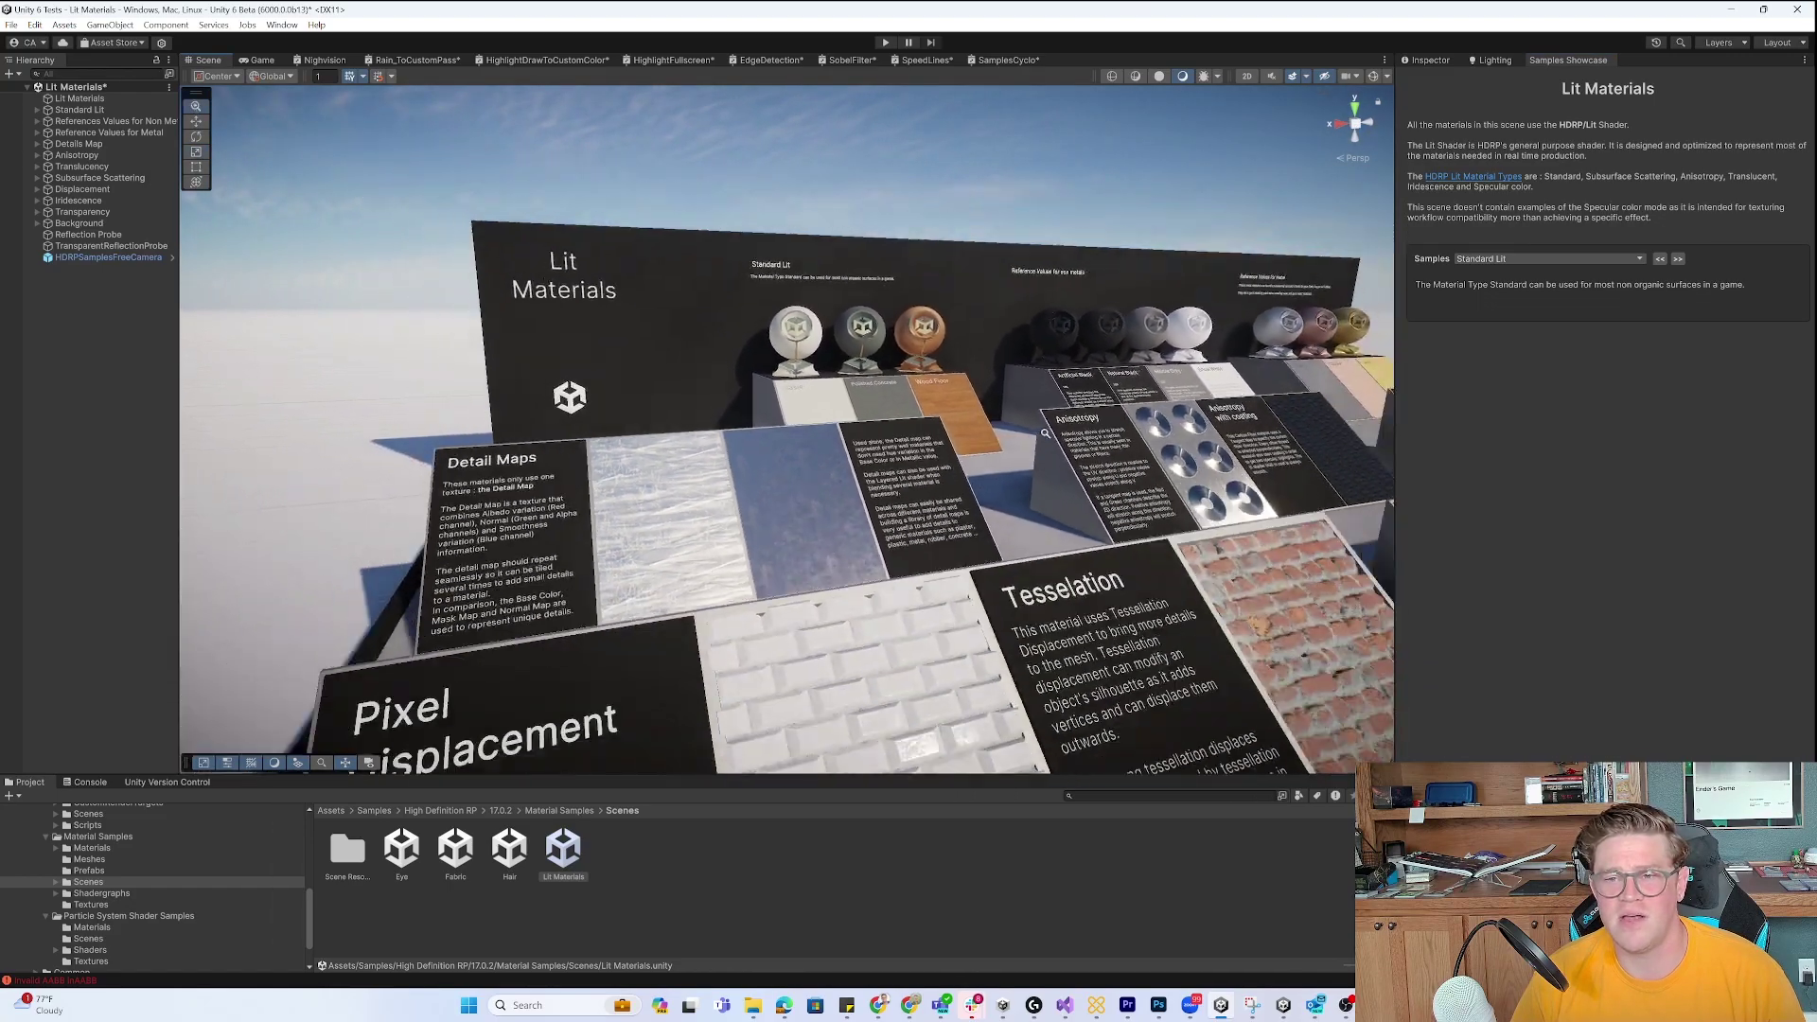
middle_drag(1249, 419, 736, 427)
scroll(1015, 437, down, 3)
scroll(991, 416, down, 4)
scroll(843, 412, up, 6)
middle_drag(975, 504, 858, 509)
Inspect the LionJade statue on the Subsurface Scattering stand and the surface inputs of its material.
click(857, 509)
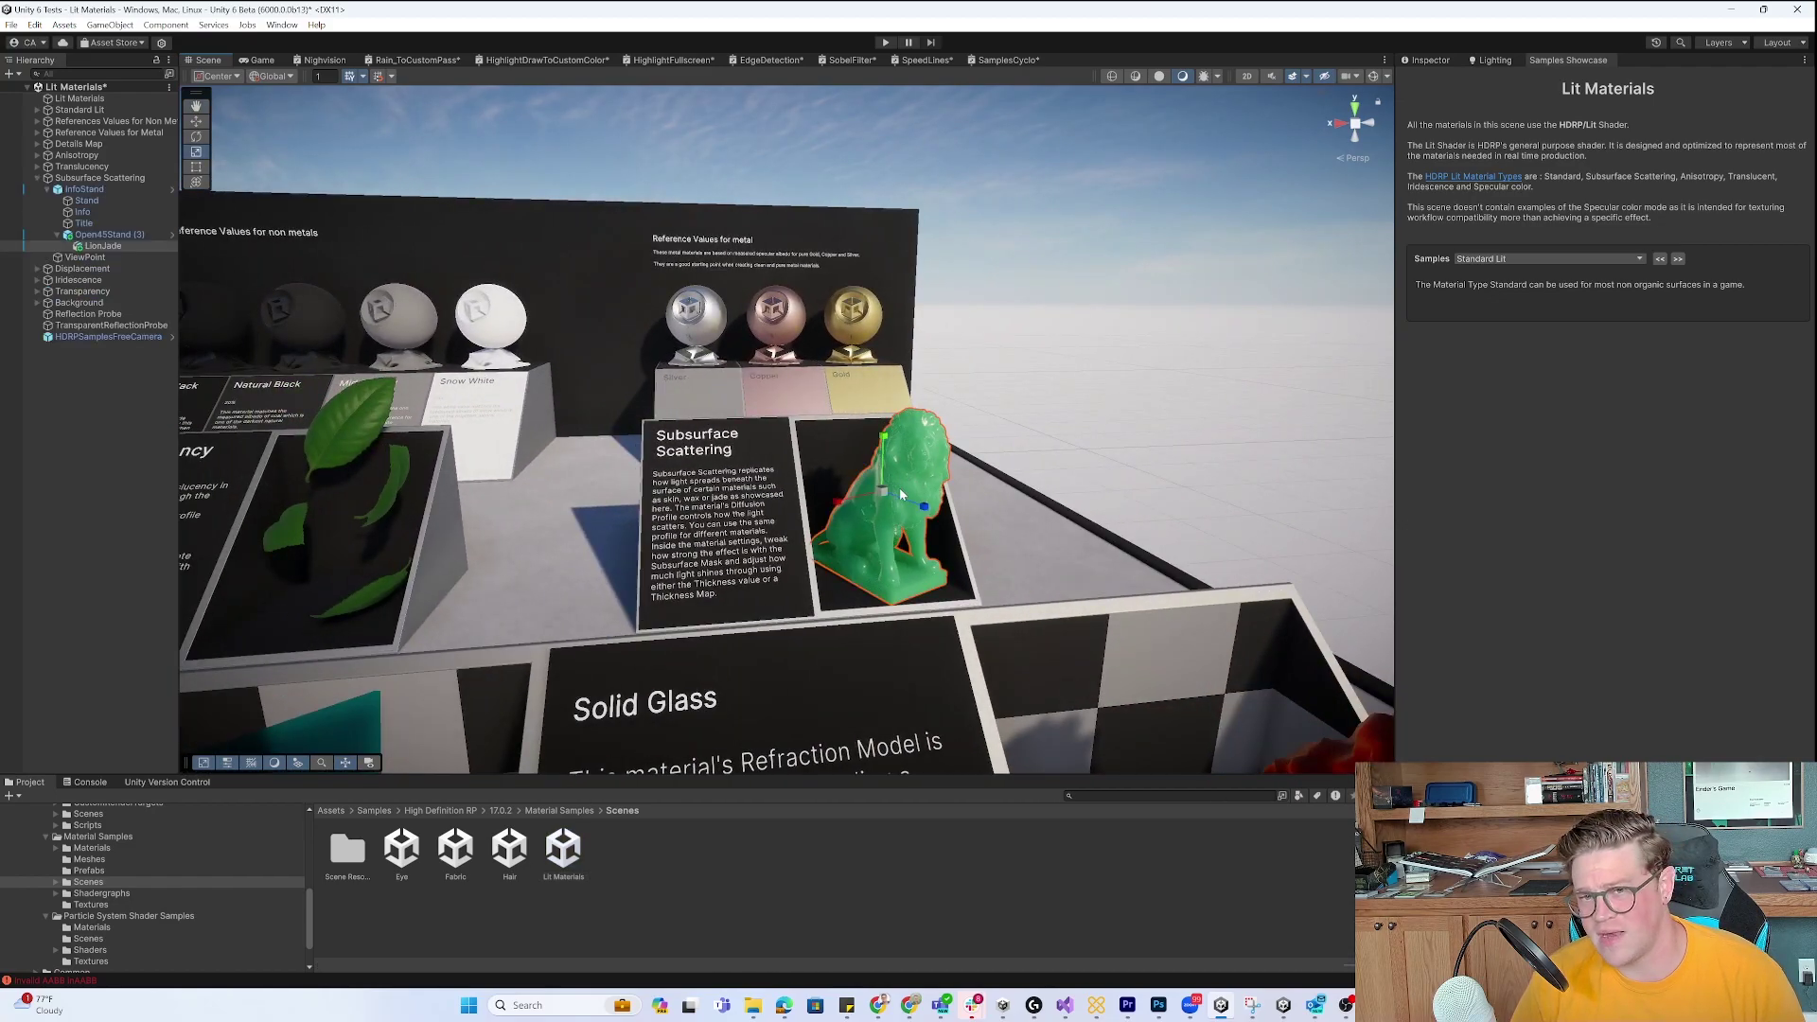
click(1427, 60)
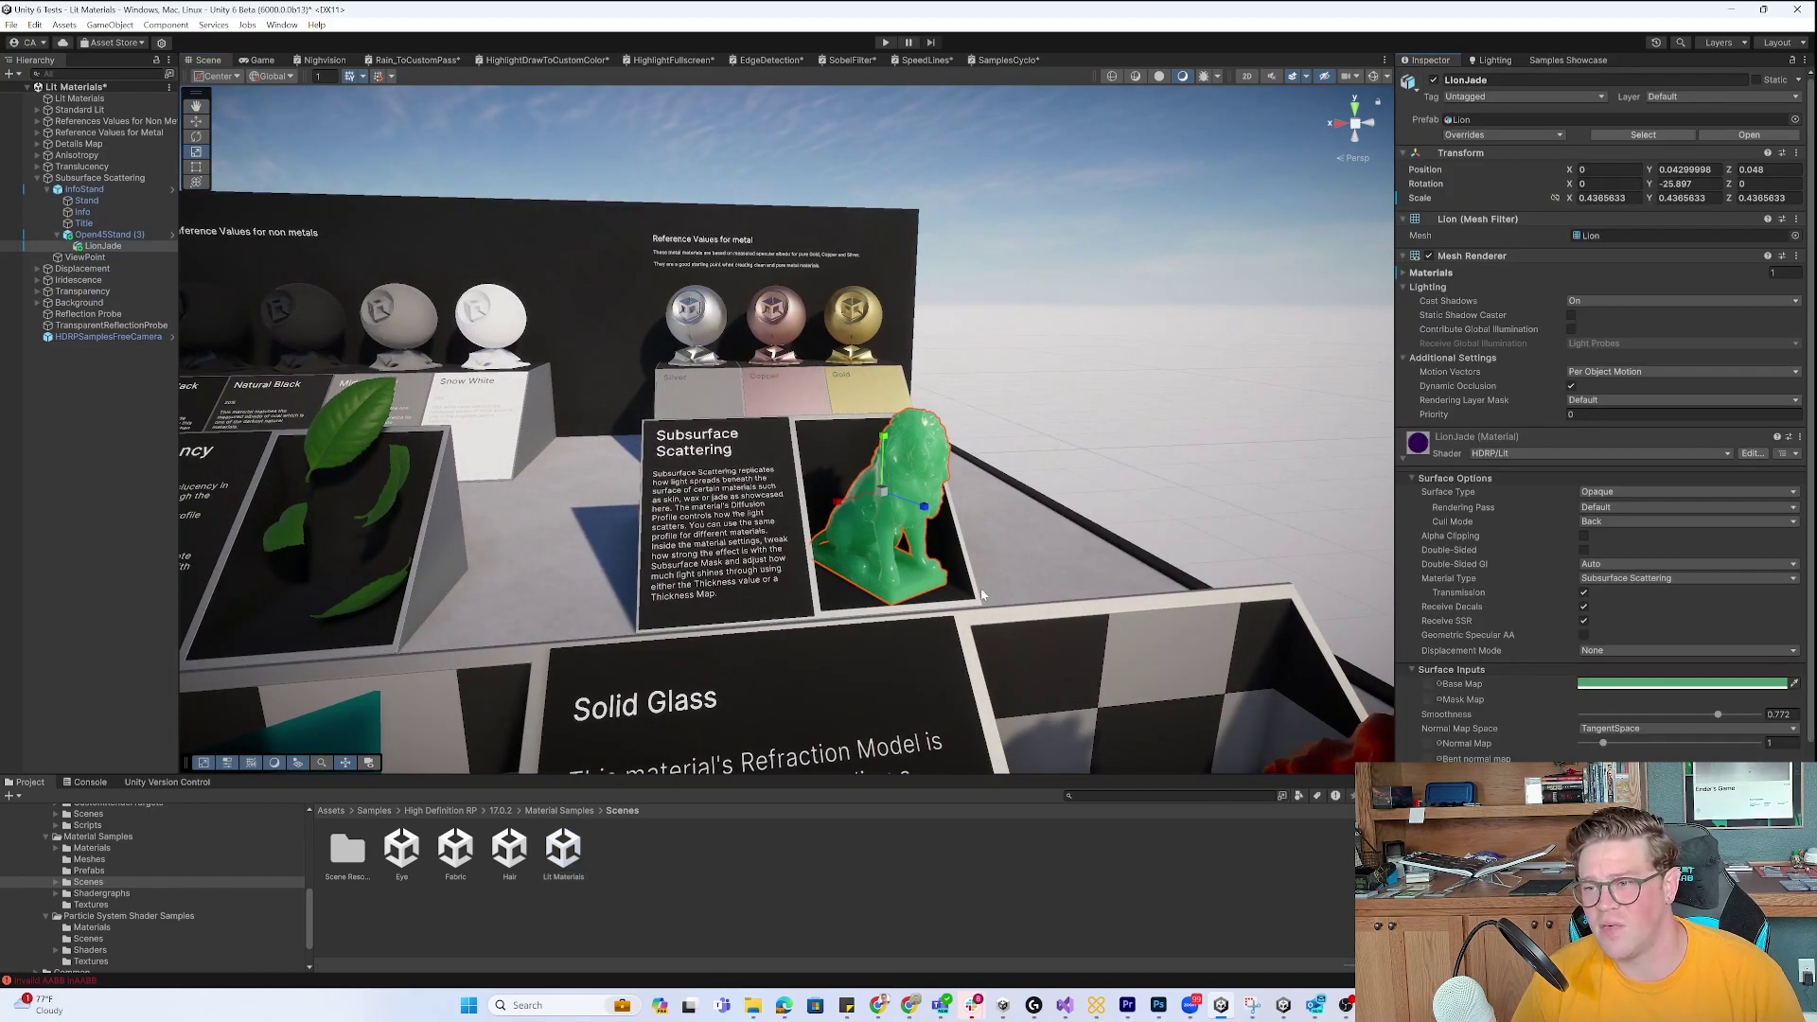
scroll(994, 535, up, 8)
scroll(974, 556, down, 3)
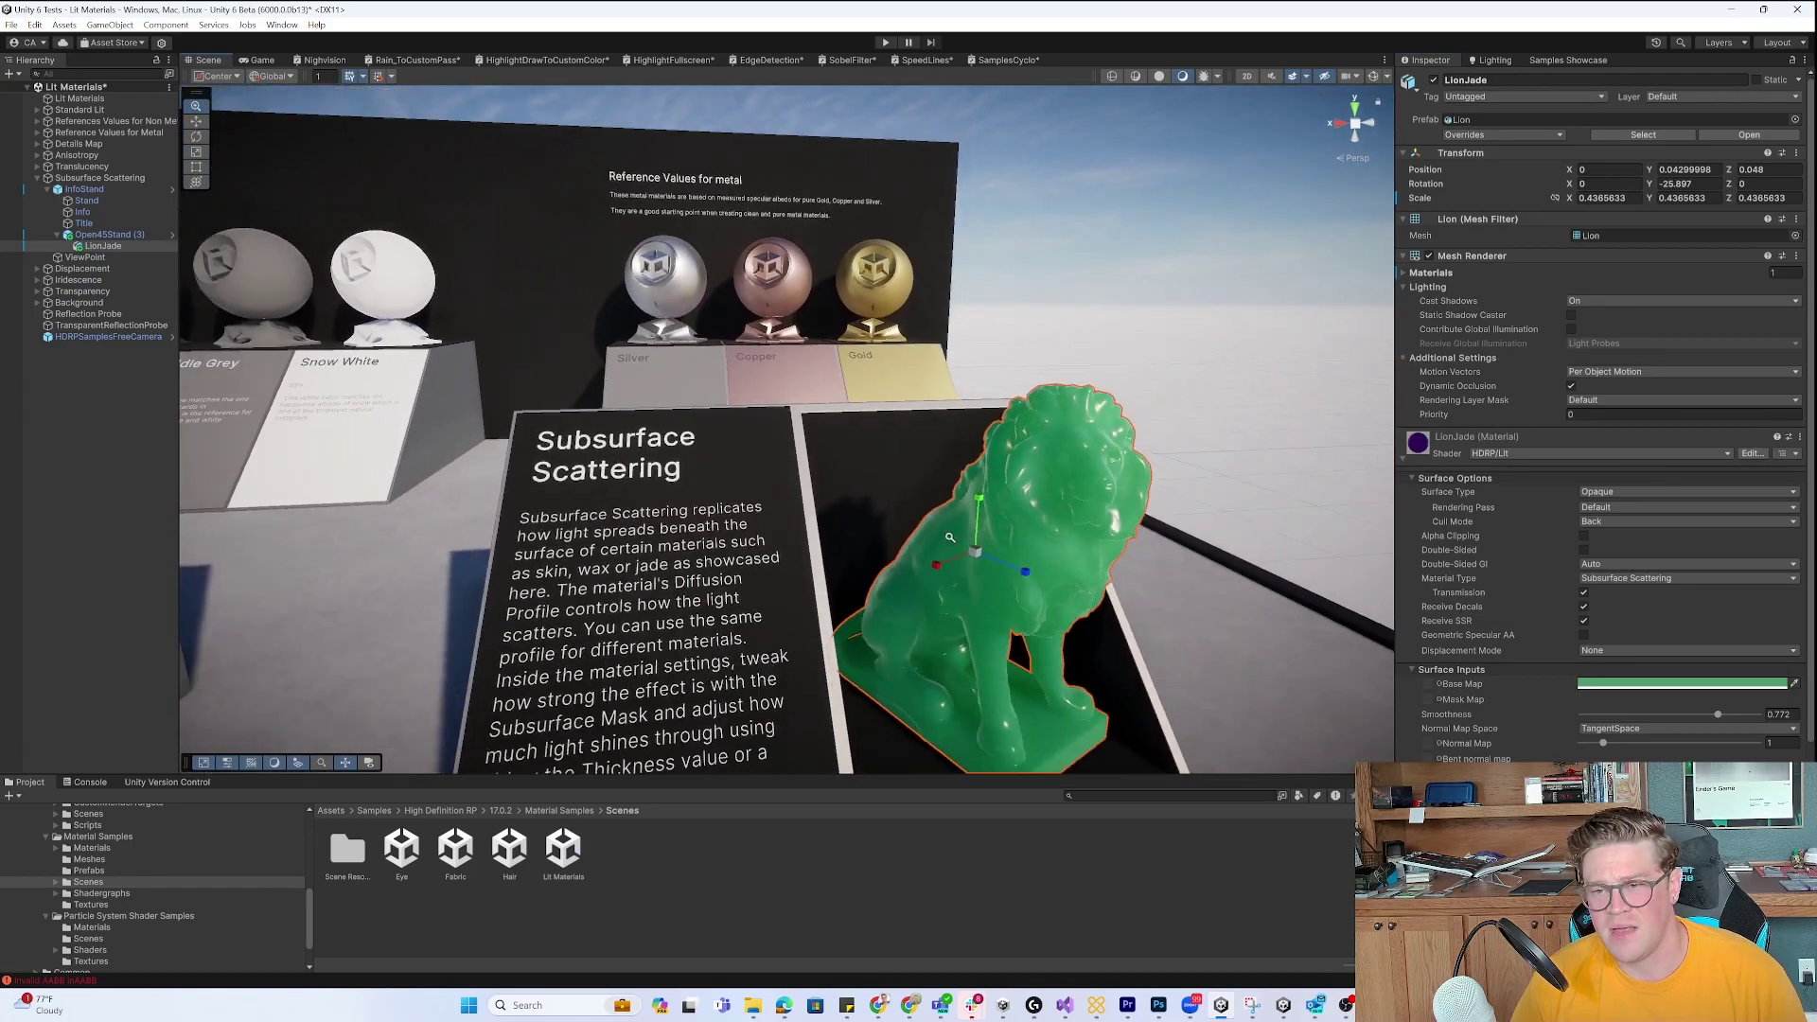
middle_drag(897, 606, 953, 504)
scroll(1604, 417, down, 3)
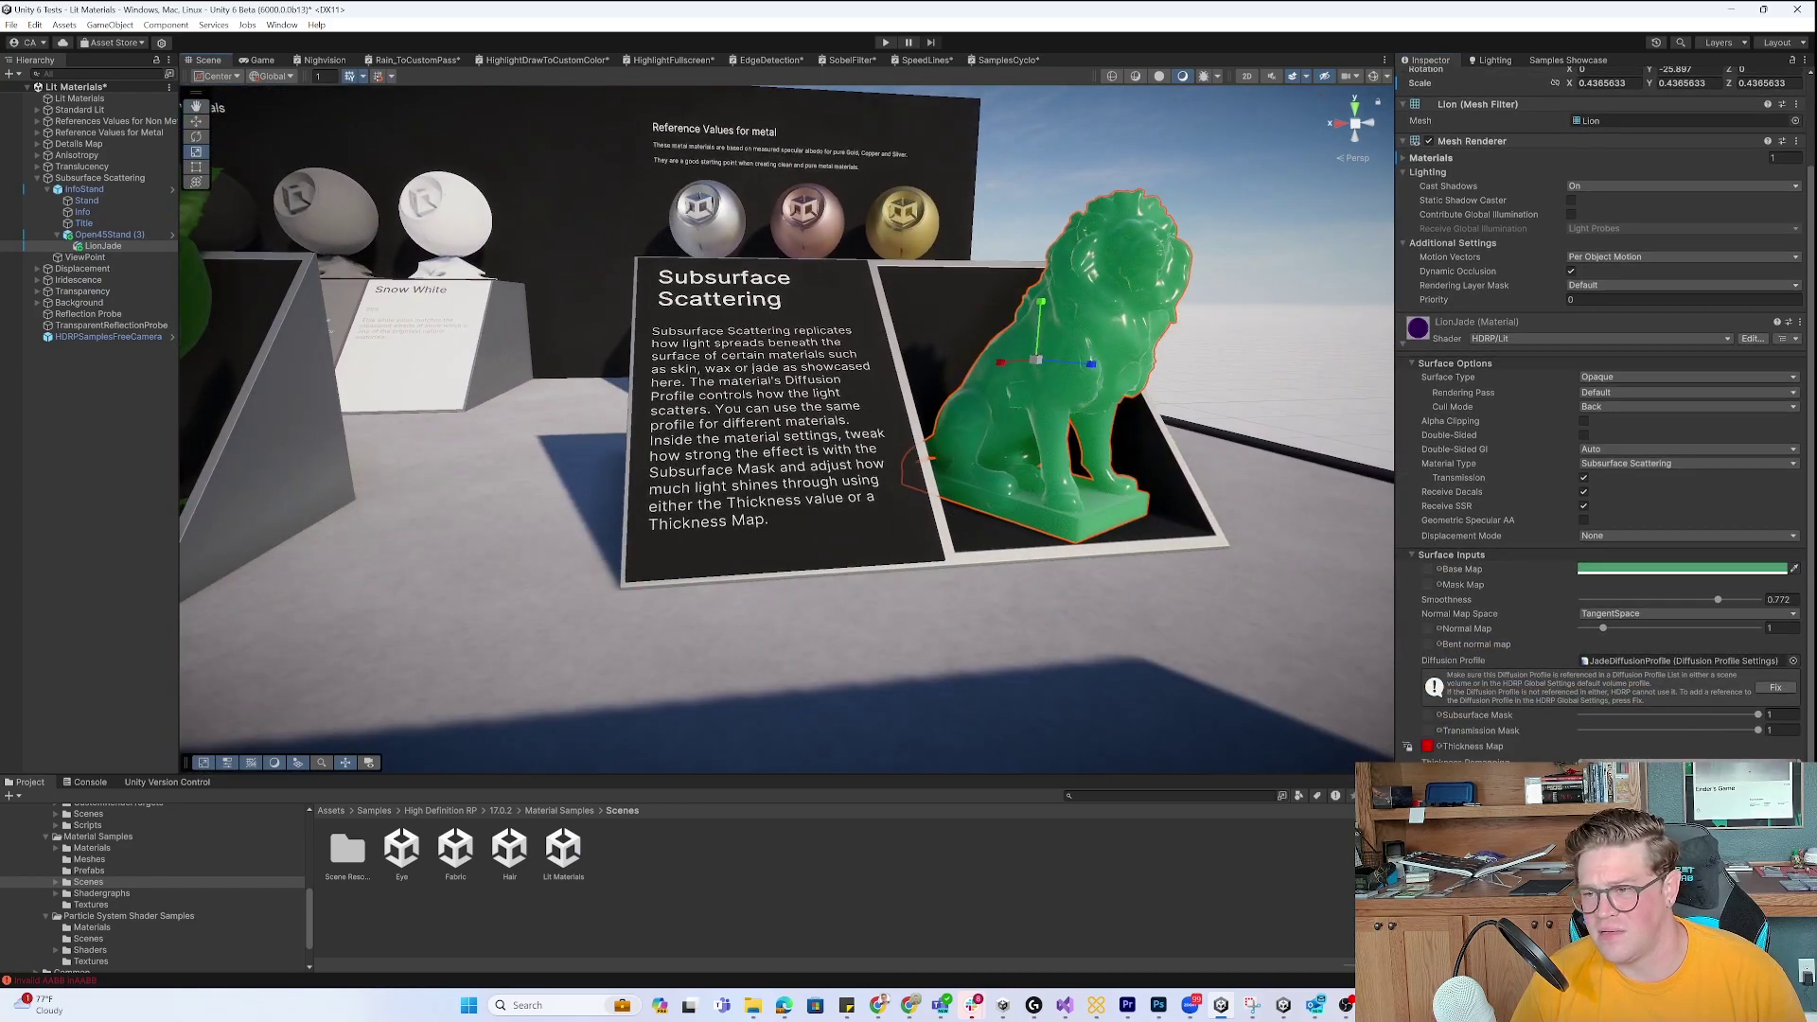
middle_drag(1331, 608, 1182, 684)
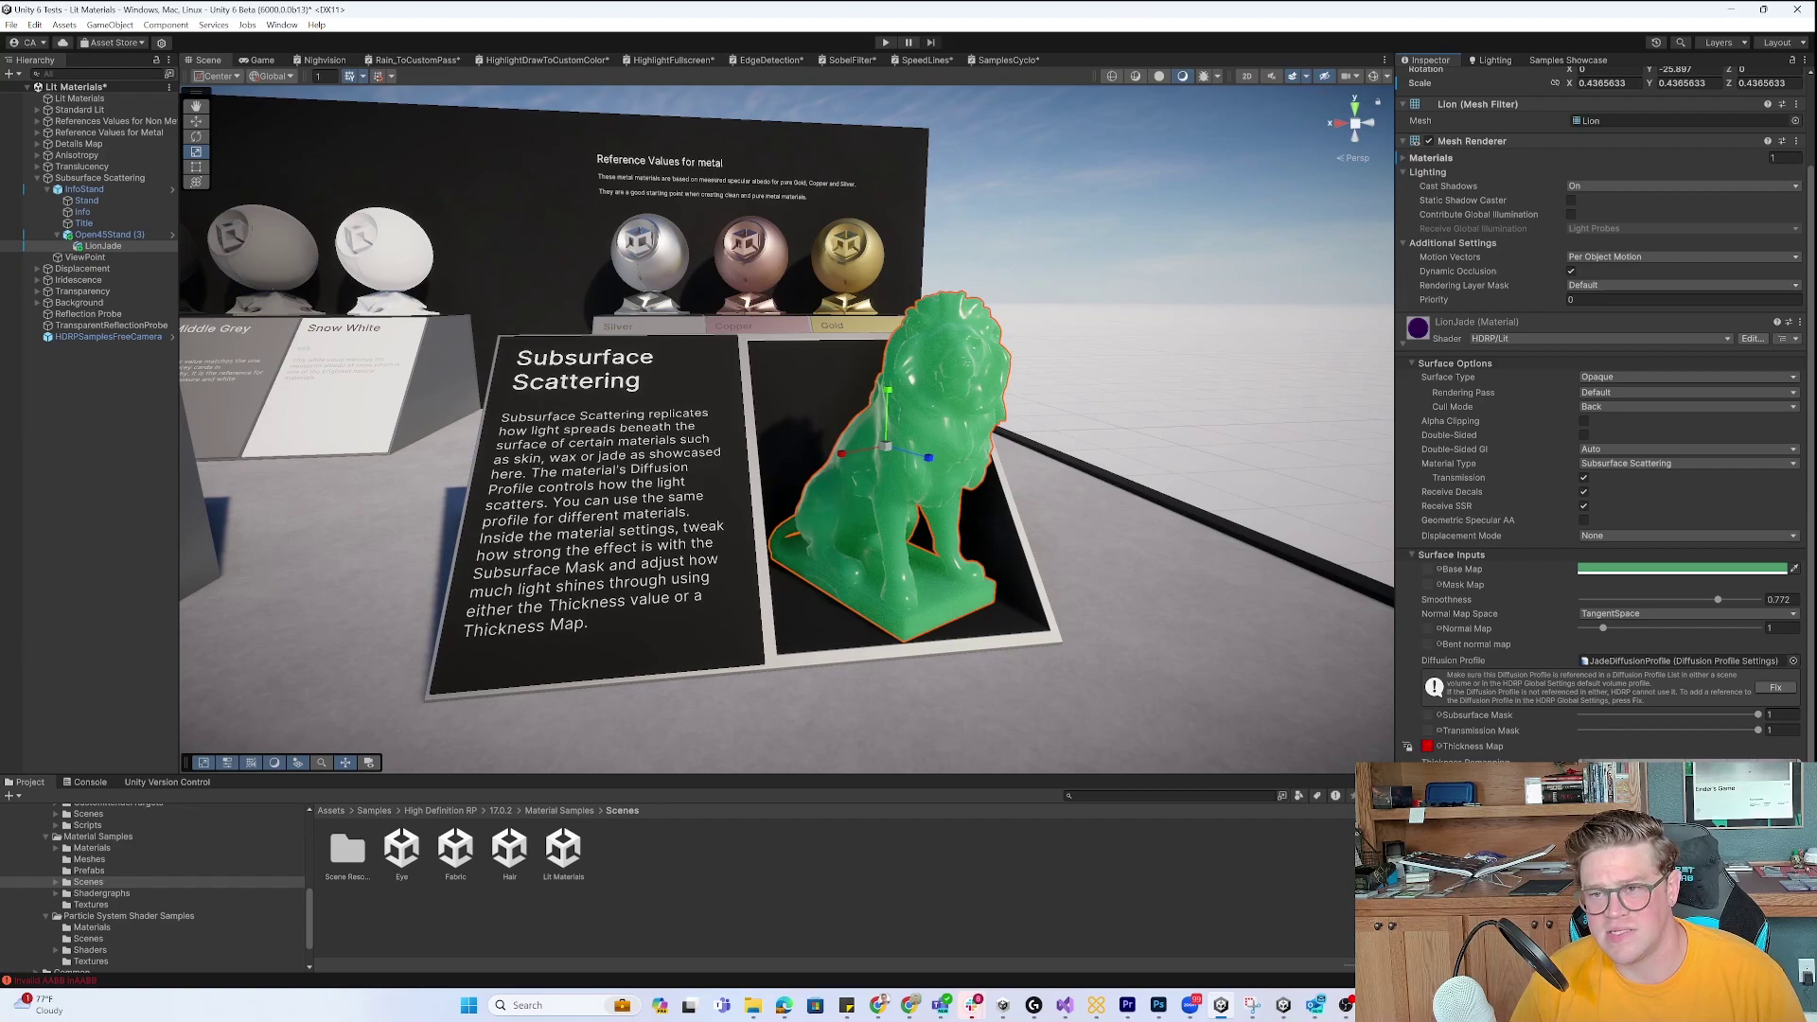
drag(1691, 760, 1744, 752)
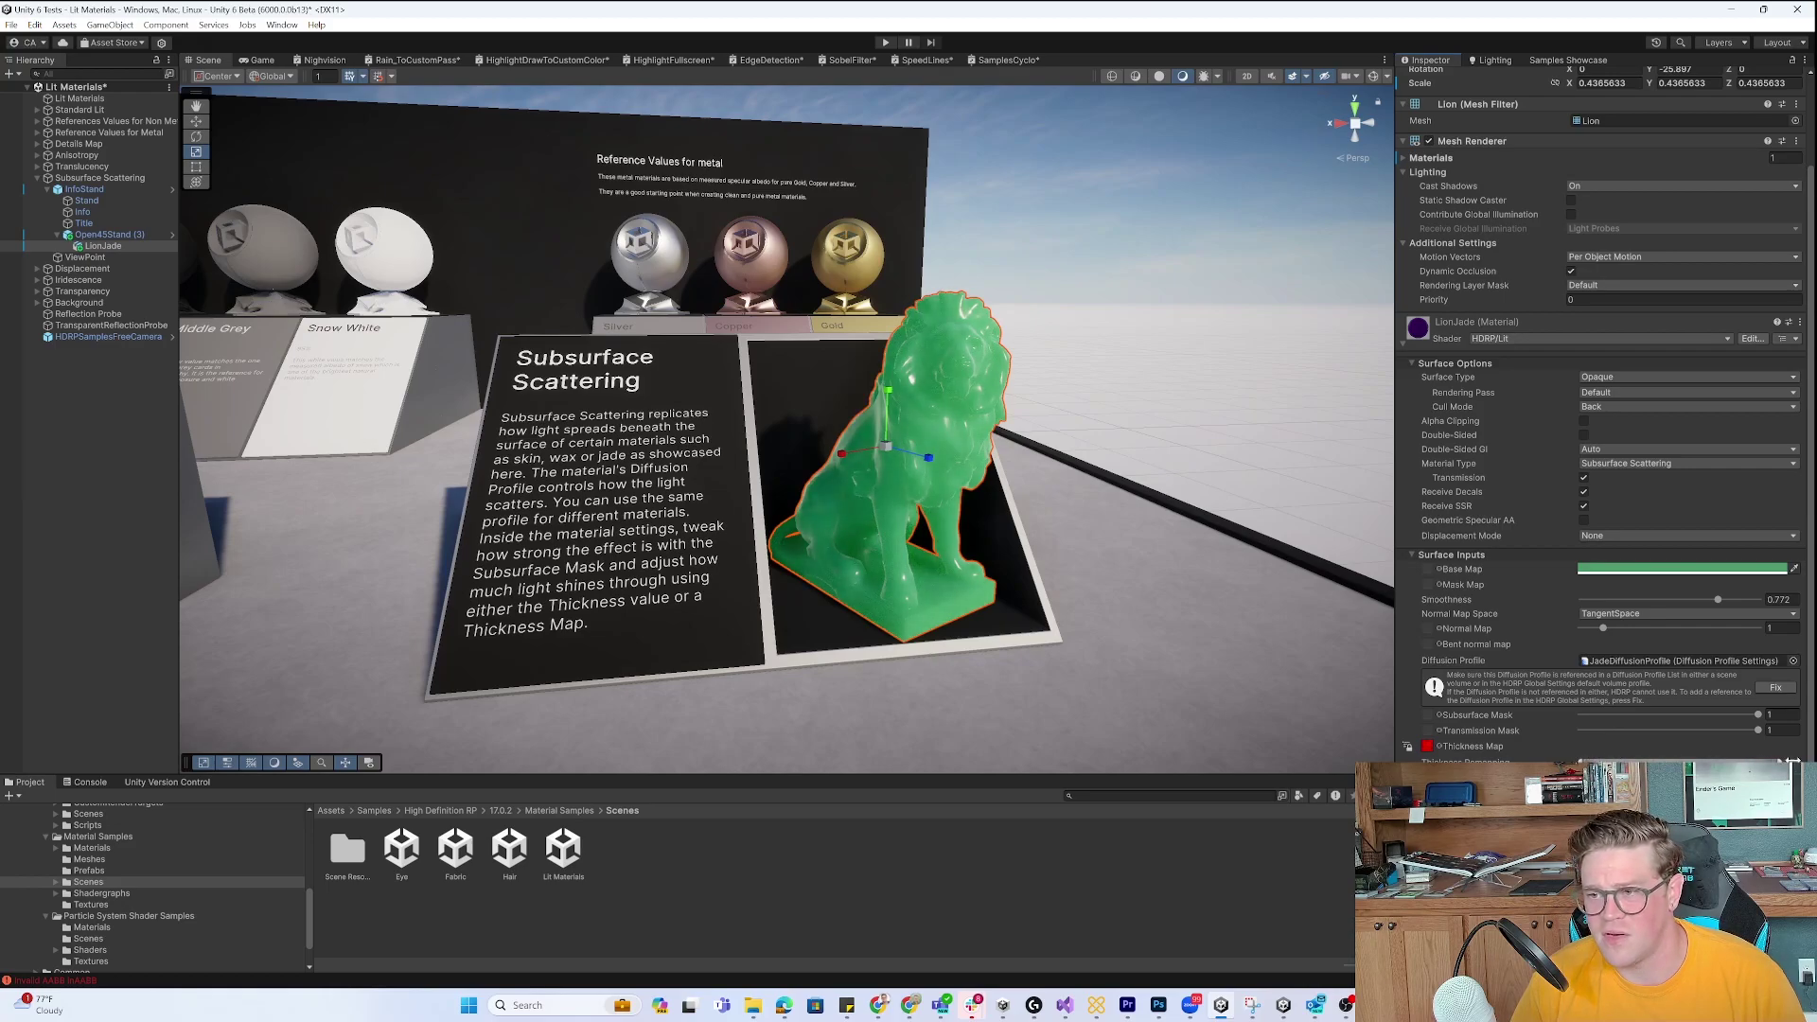
Inspect the WoodFlooring material on the Wood Floor ball of the Standard Lit stand.
middle_drag(1232, 683, 839, 407)
click(846, 416)
click(848, 416)
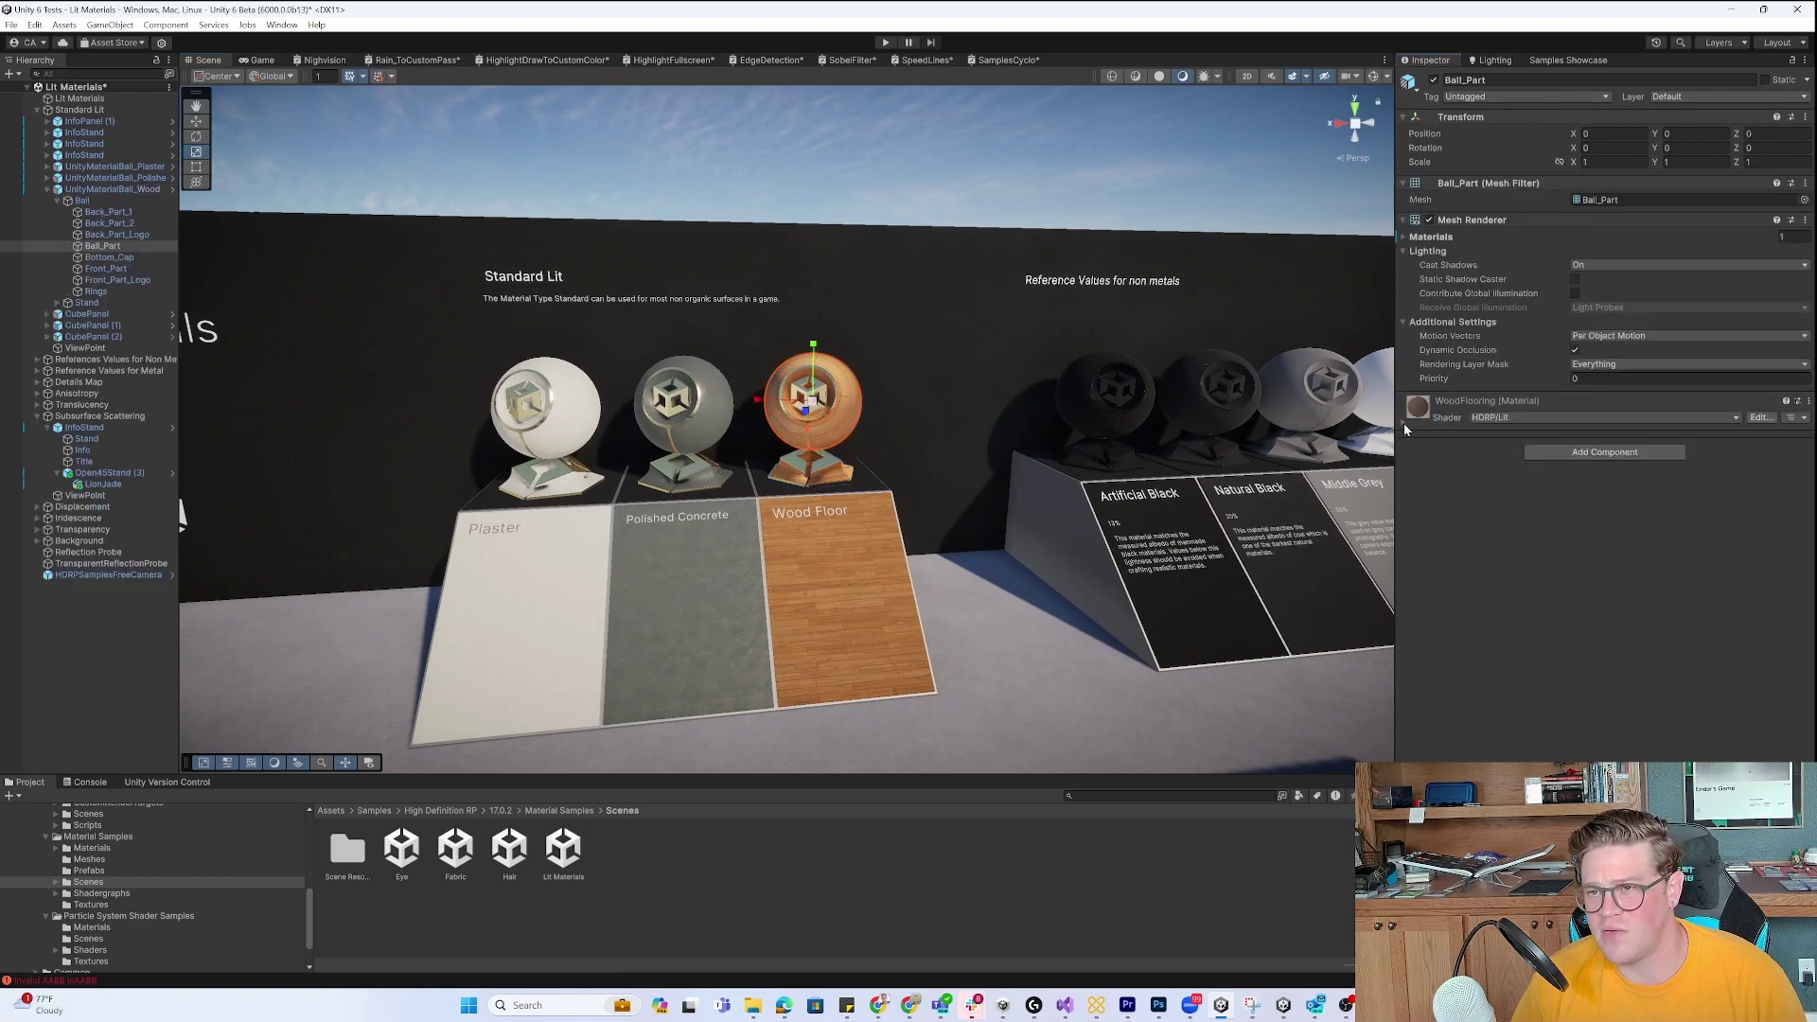
click(1406, 426)
scroll(1550, 627, down, 3)
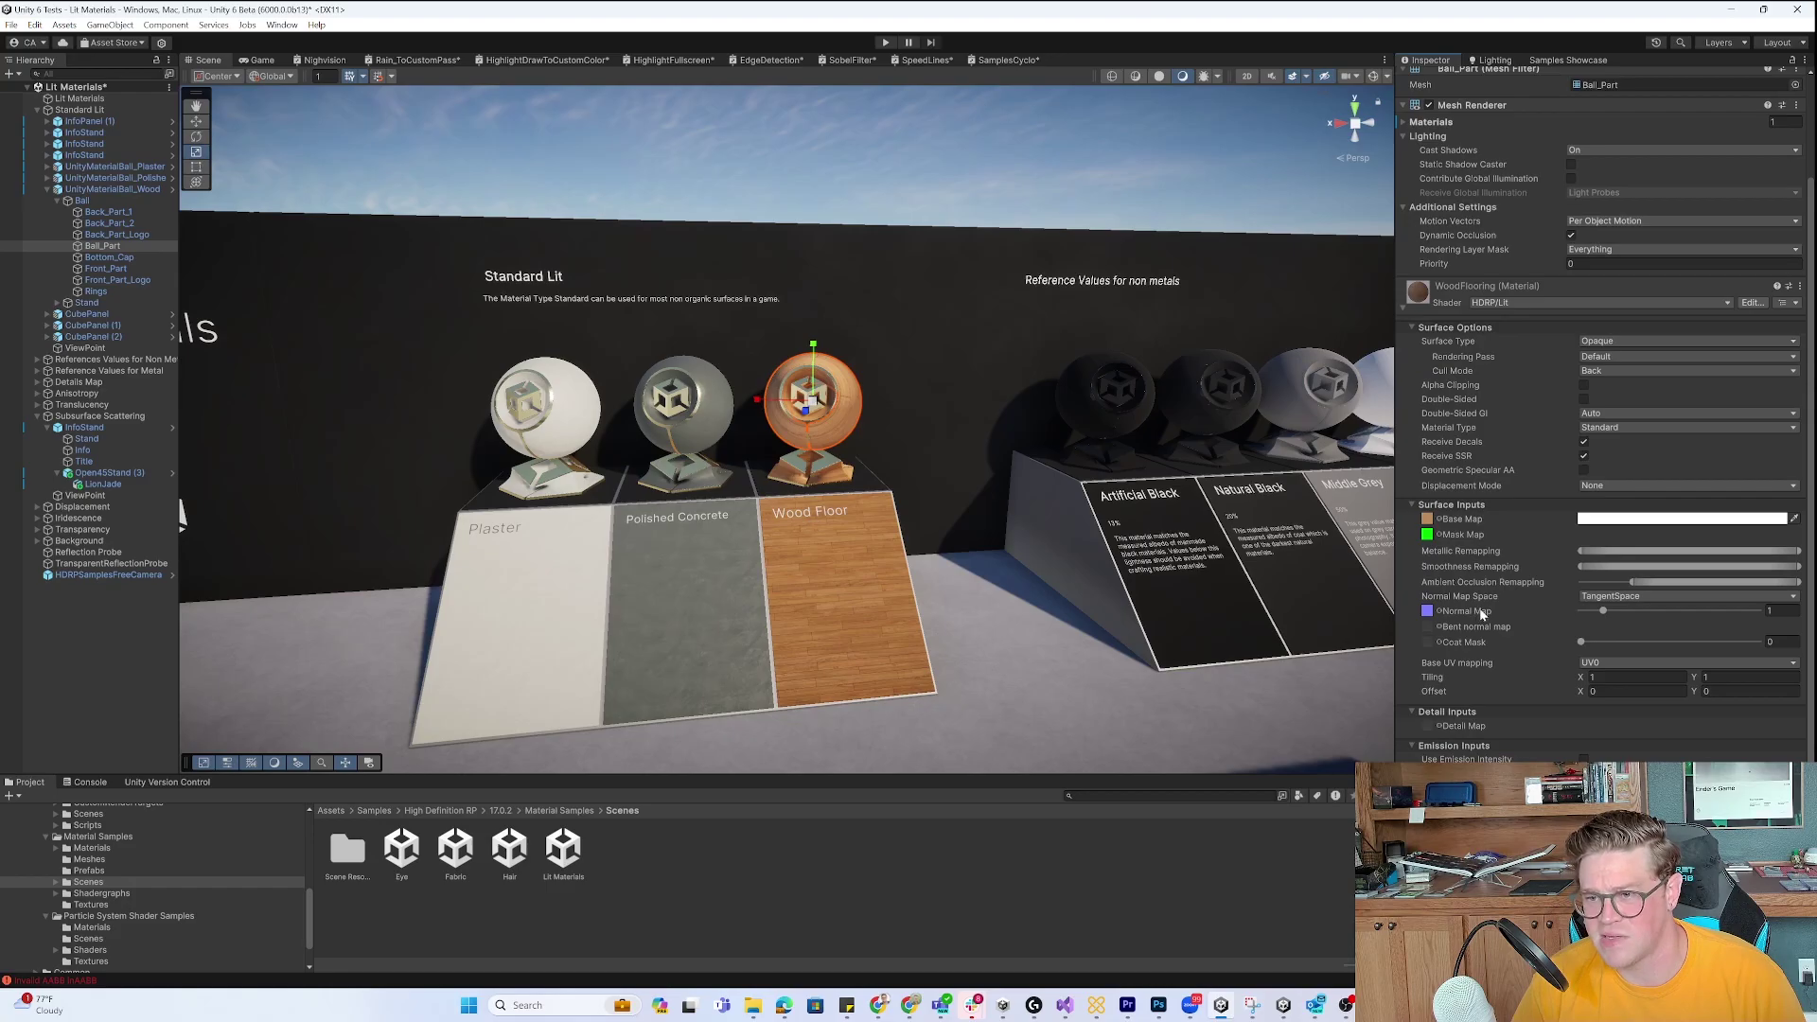
View the Iridescence stand's soap bubble and oiled leather samples up close, and the whole Lit Materials display from afar.
middle_drag(1196, 578, 915, 571)
scroll(985, 516, down, 3)
middle_drag(985, 515, 1193, 497)
alt+right_drag(1136, 501, 1070, 506)
middle_drag(1069, 506, 986, 513)
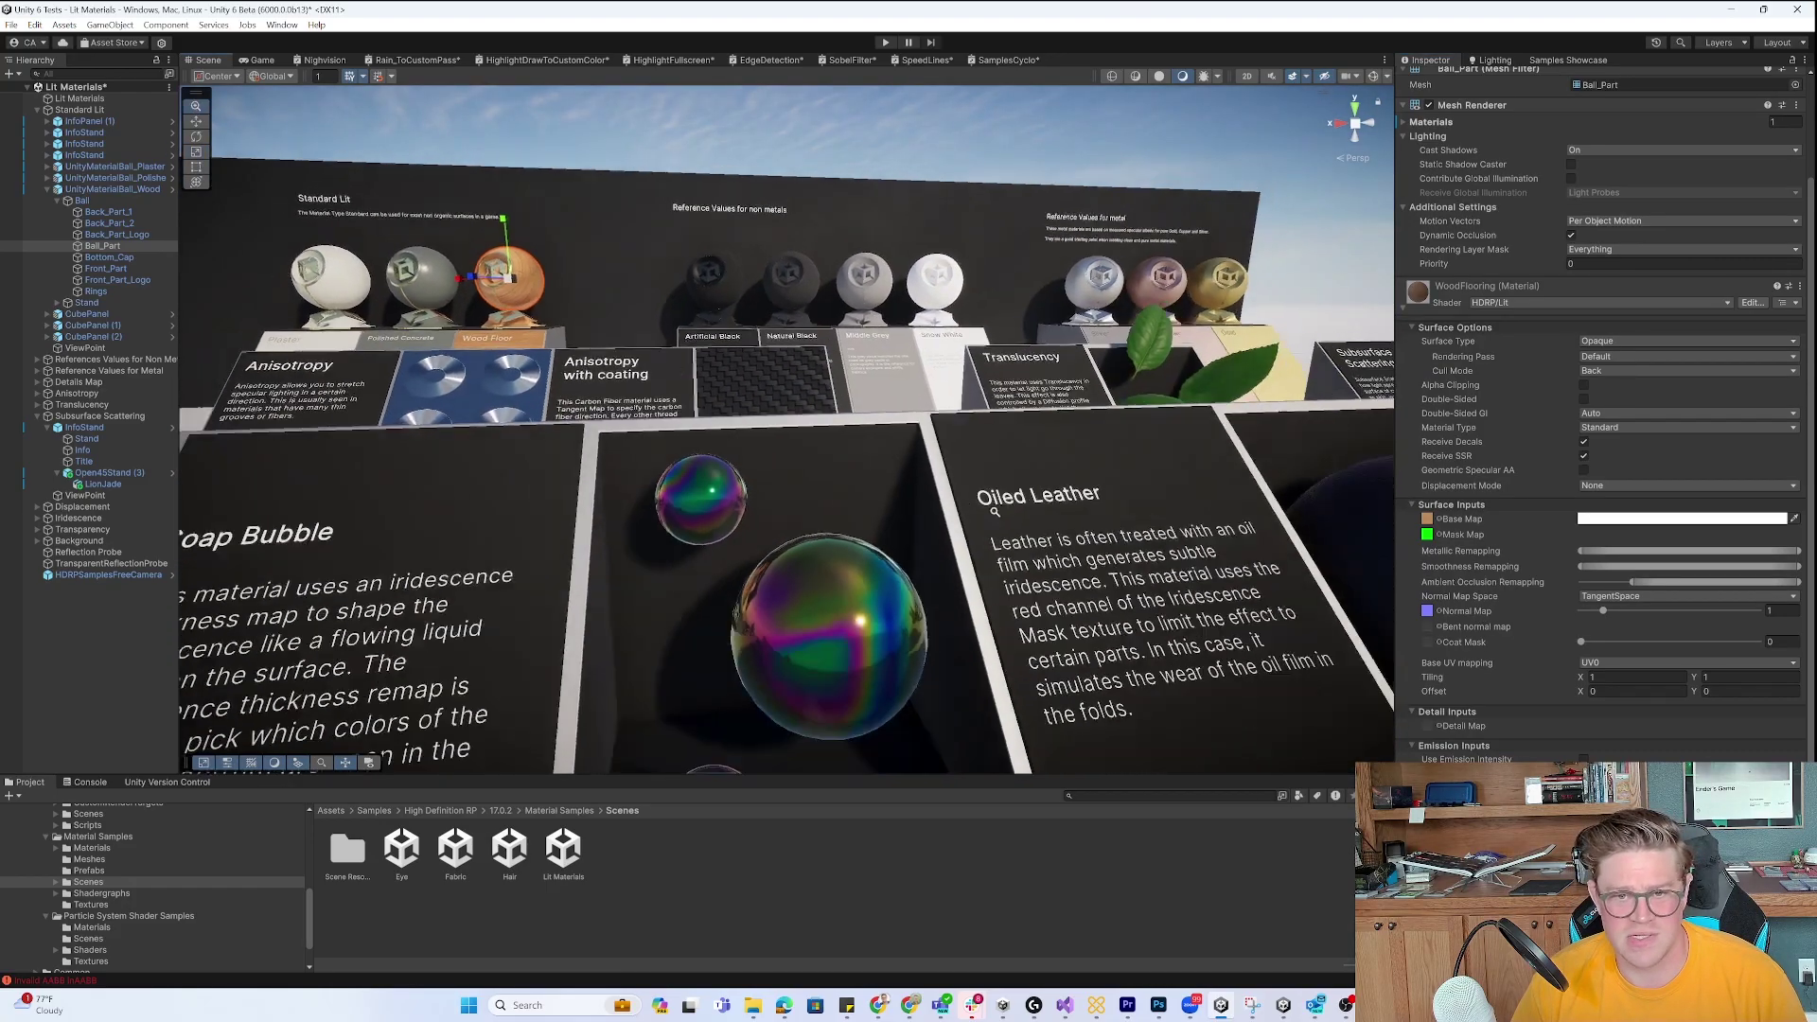
alt+right_drag(985, 513, 926, 508)
middle_drag(928, 508, 1121, 532)
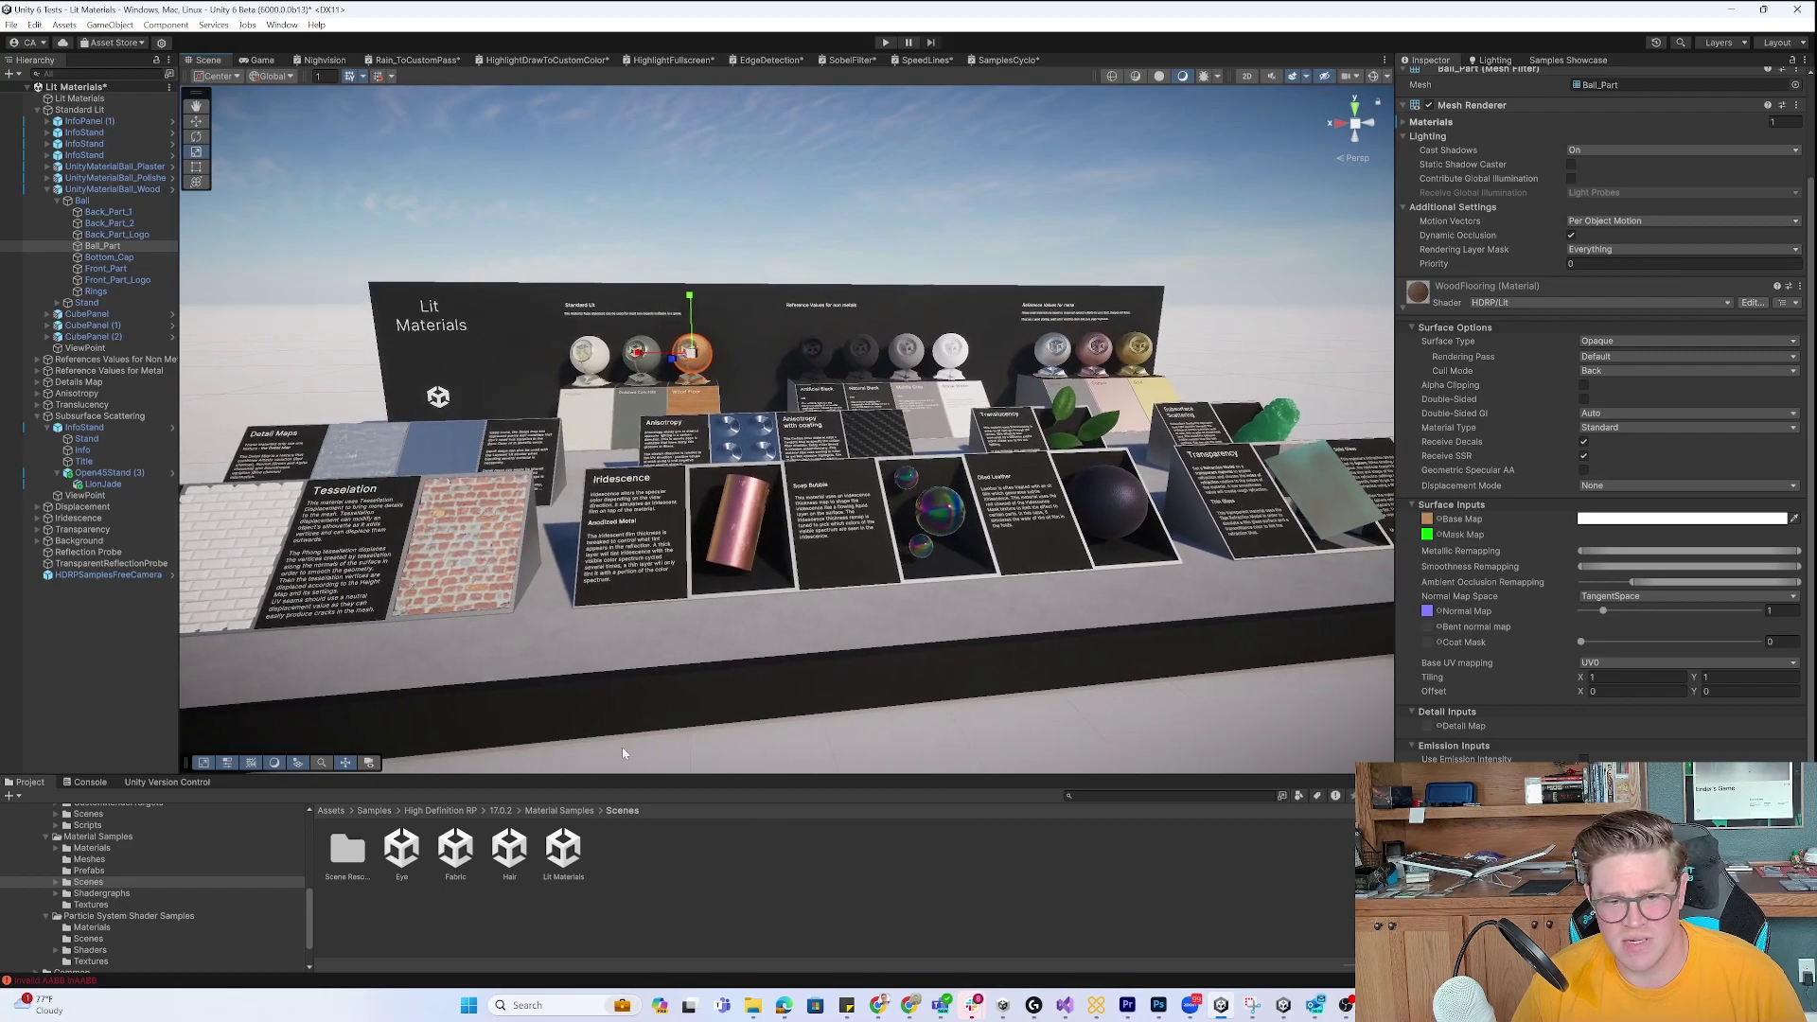
Open the Hair sample scene without saving the Lit Materials scene, and view its physical and approximate hair shader display.
double_click(527, 855)
click(951, 529)
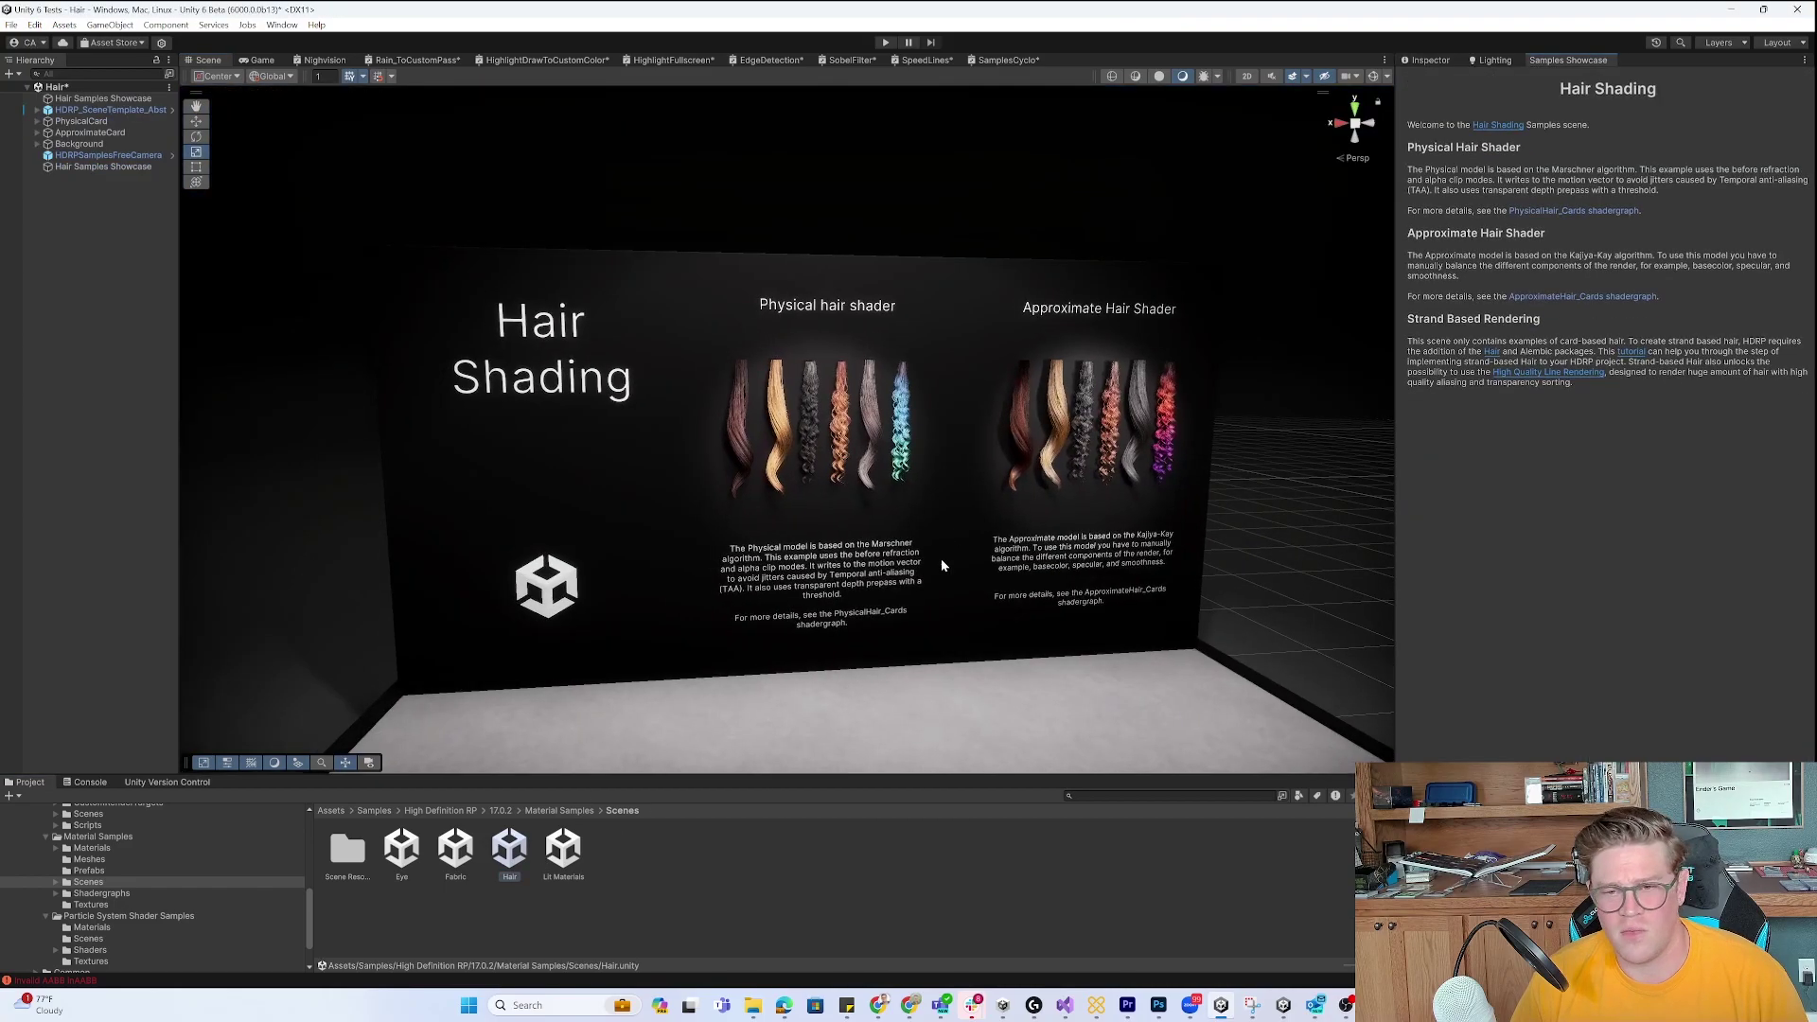
alt+drag(1005, 502, 993, 502)
Open the Fabric sample scene without saving the Hair scene, and view the Cotton Jersey and Linen stands up close.
double_click(454, 851)
click(951, 529)
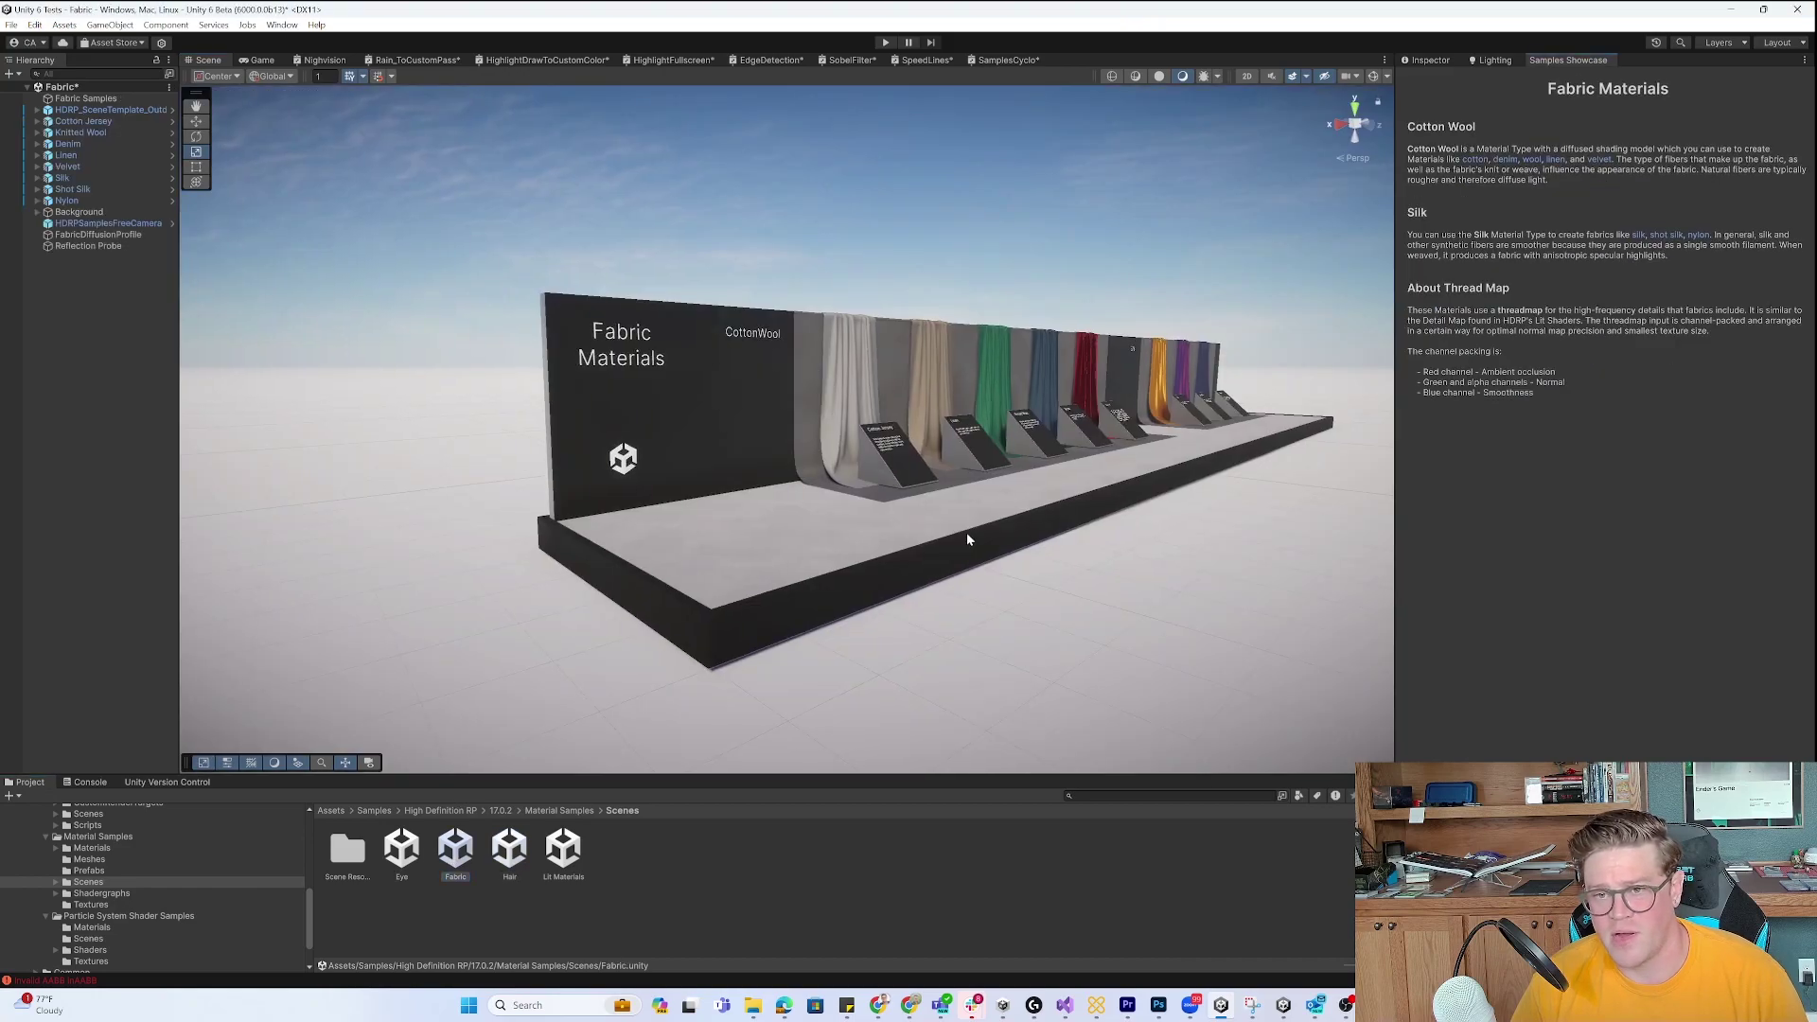
scroll(1138, 548, up, 5)
alt+right_drag(1138, 548, 1087, 495)
alt+drag(1087, 495, 1096, 487)
middle_drag(1096, 487, 1113, 481)
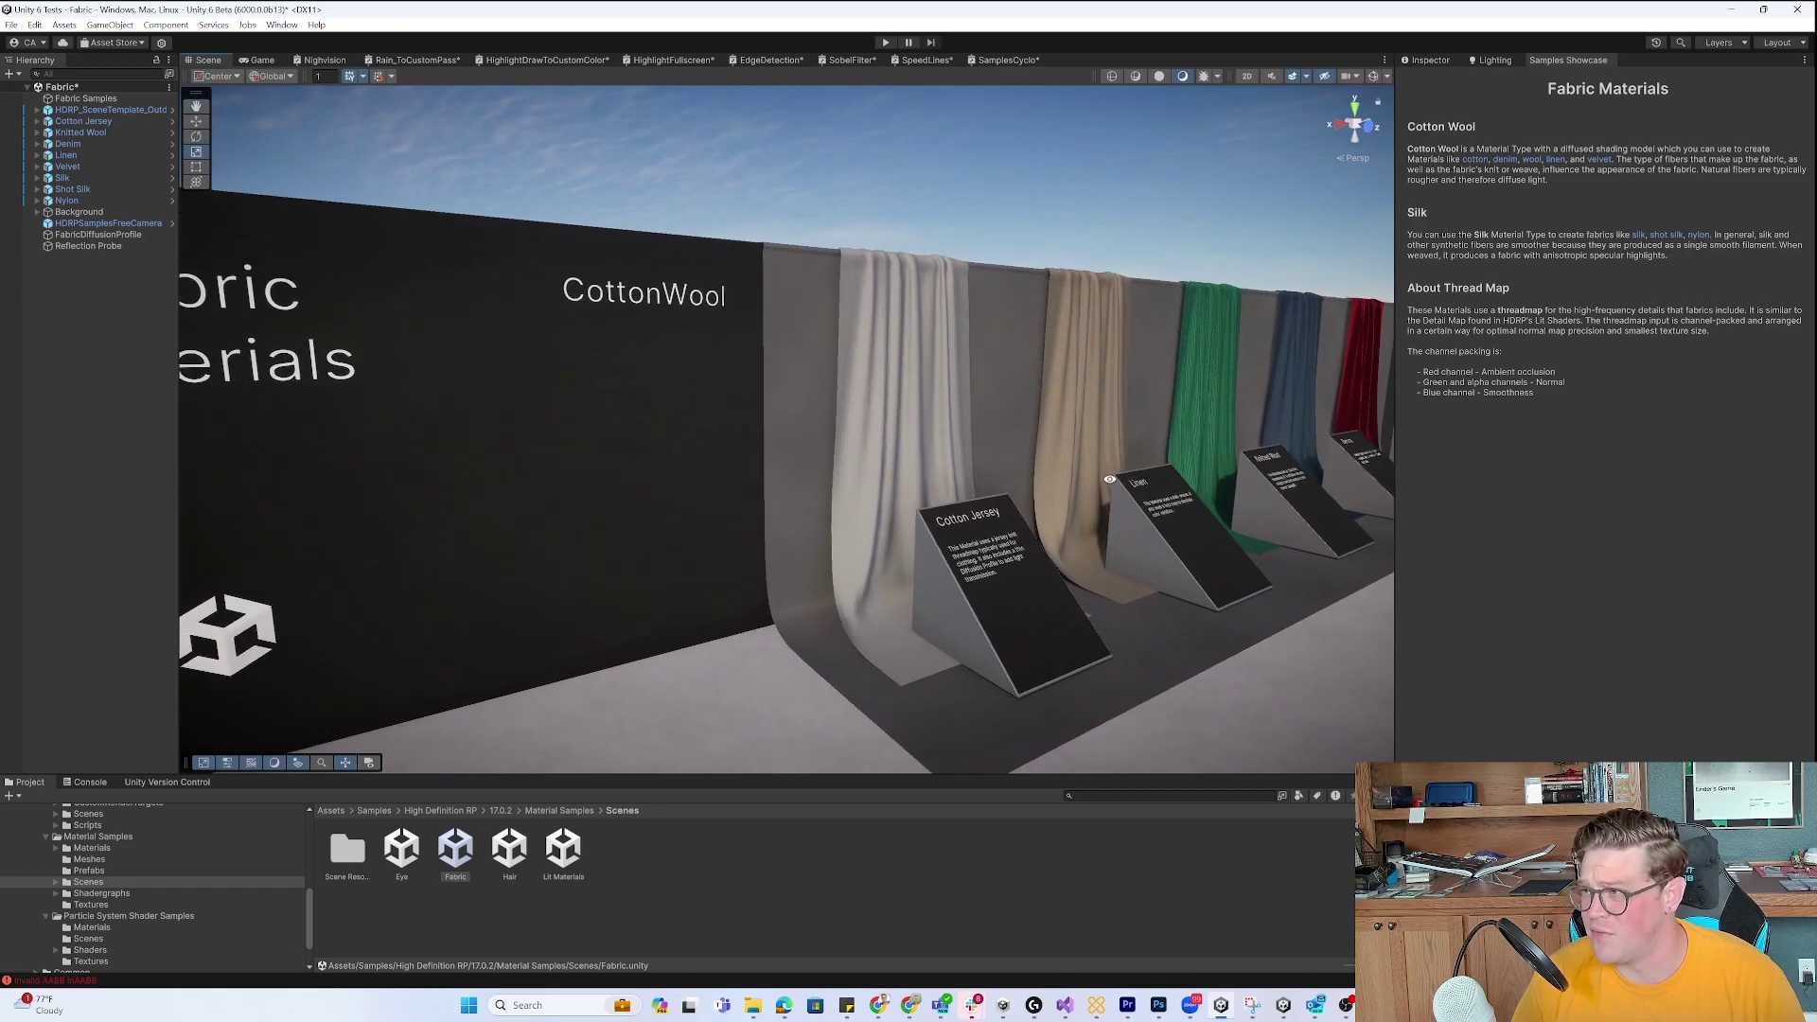
Survey the row of fabric curtains from the CottonWool section along to the Silk section.
alt+drag(1112, 481, 1069, 486)
middle_drag(1070, 486, 931, 488)
scroll(1110, 478, up, 3)
alt+right_drag(931, 495, 1067, 548)
middle_drag(1022, 505, 831, 517)
alt+drag(1079, 502, 880, 494)
Select the gold Silk curtain and expand its material's surface options and exposed properties.
click(1059, 490)
right_drag(1226, 474, 1241, 445)
click(1429, 60)
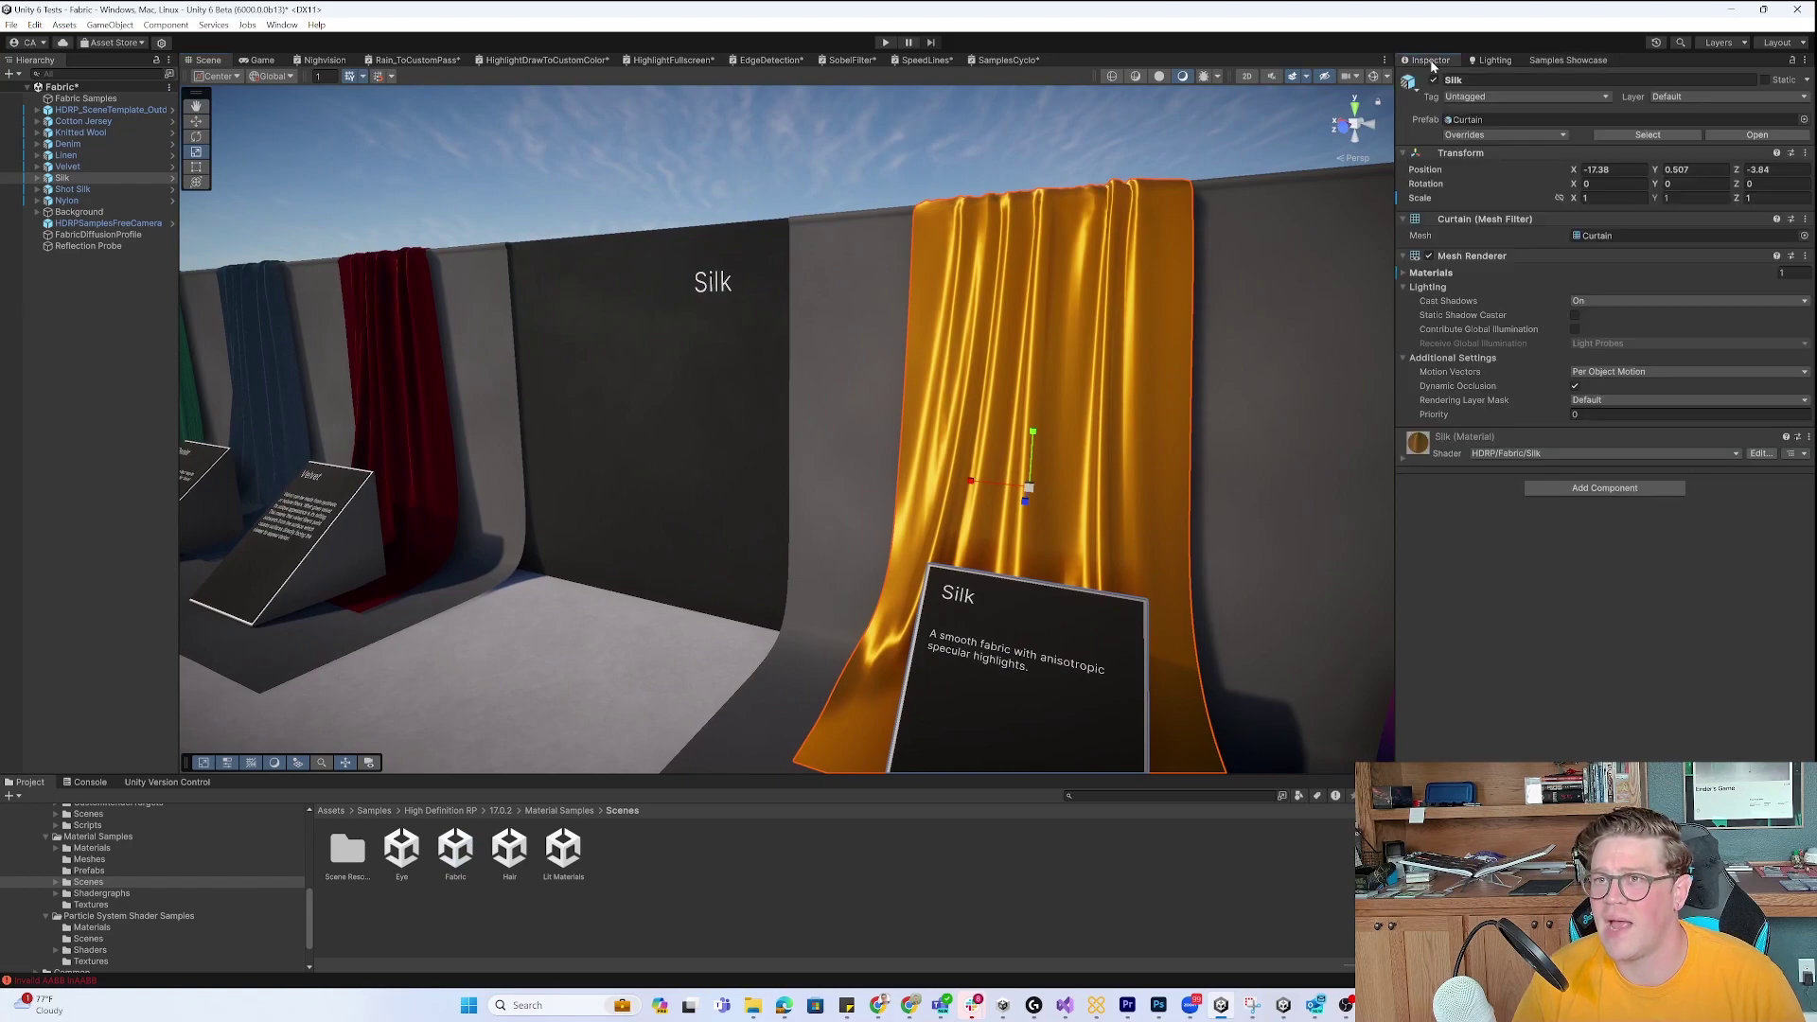
scroll(1312, 343, down, 3)
click(1405, 458)
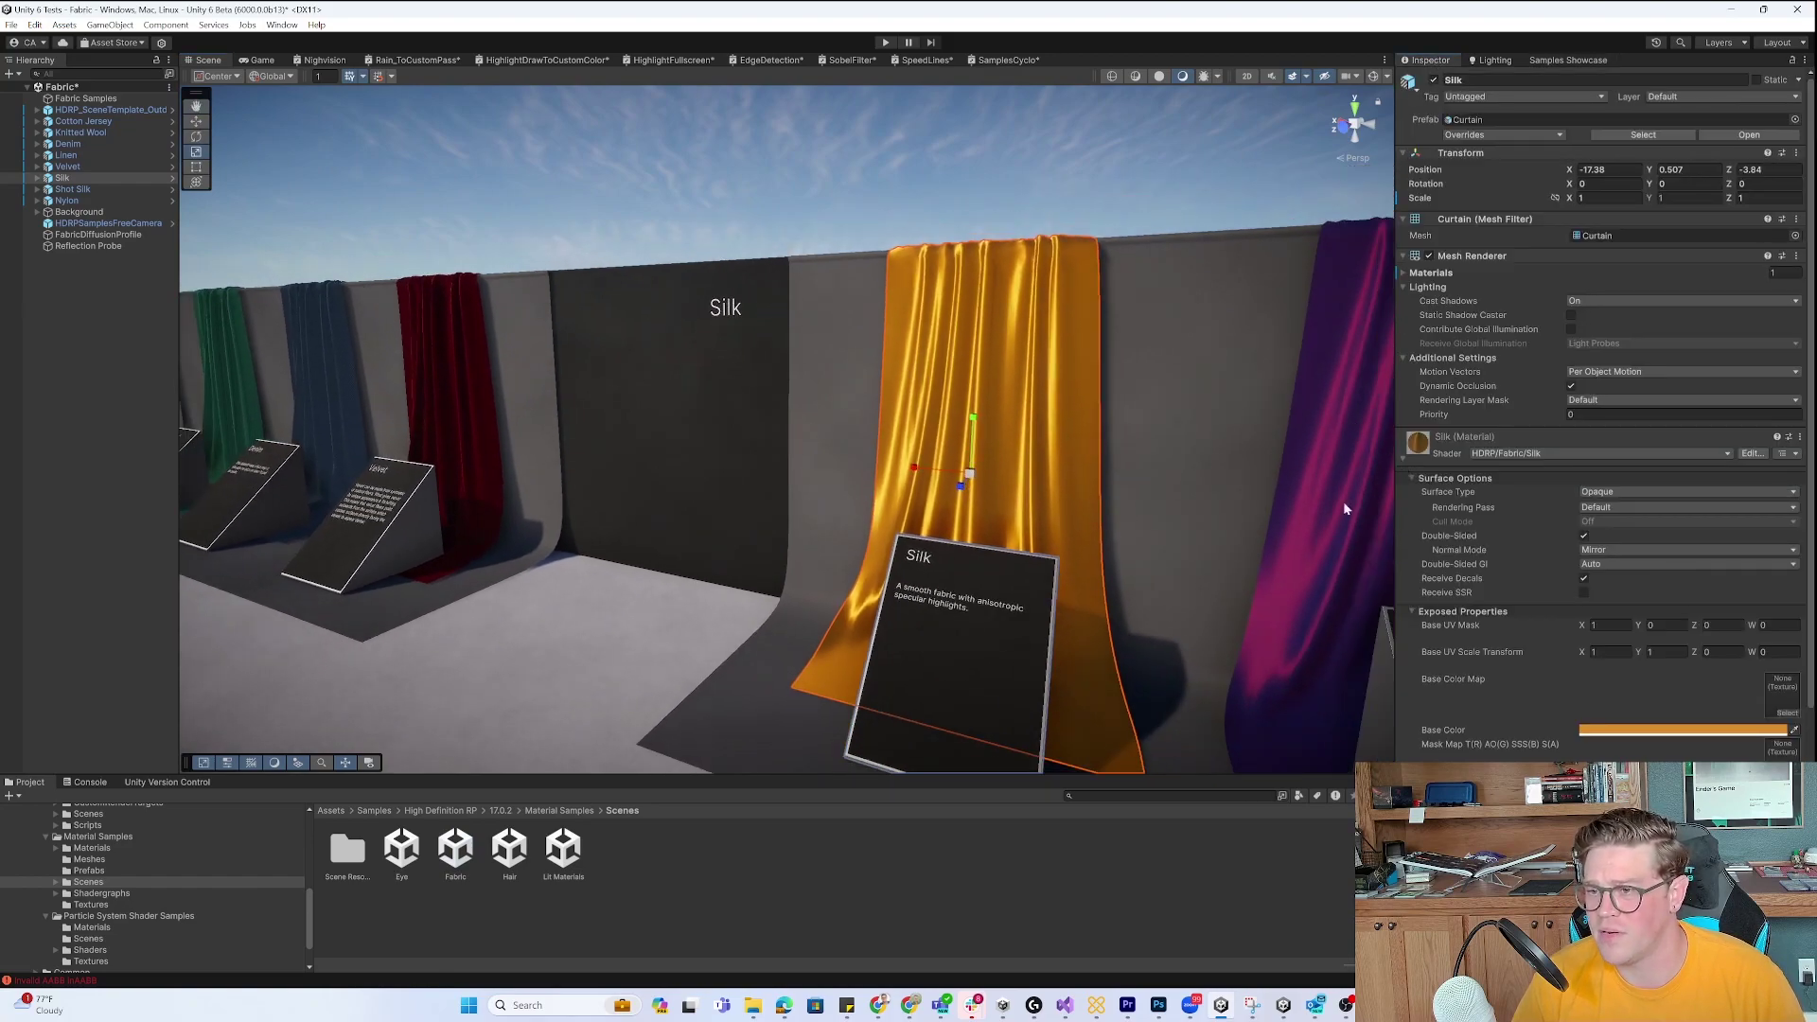
View the Silk and Shot Silk curtains side by side.
middle_drag(1305, 572, 1043, 523)
alt+drag(1043, 523, 1235, 567)
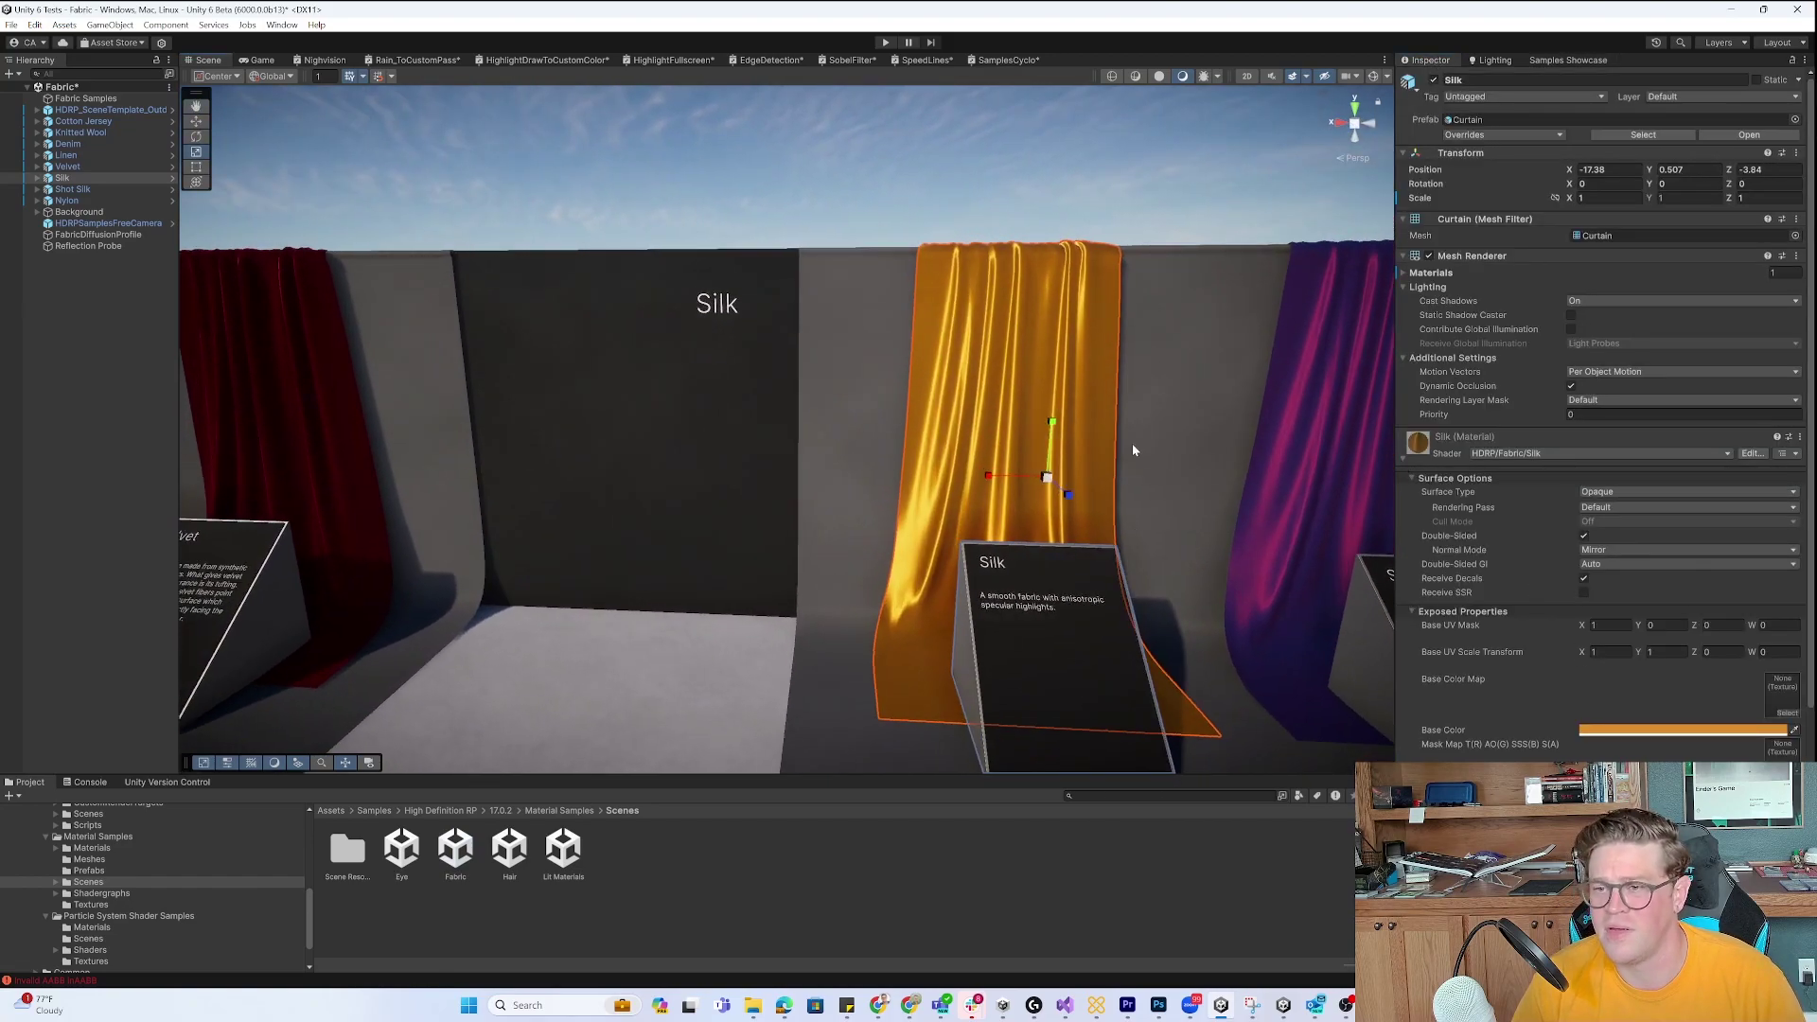
middle_drag(1337, 473, 1112, 459)
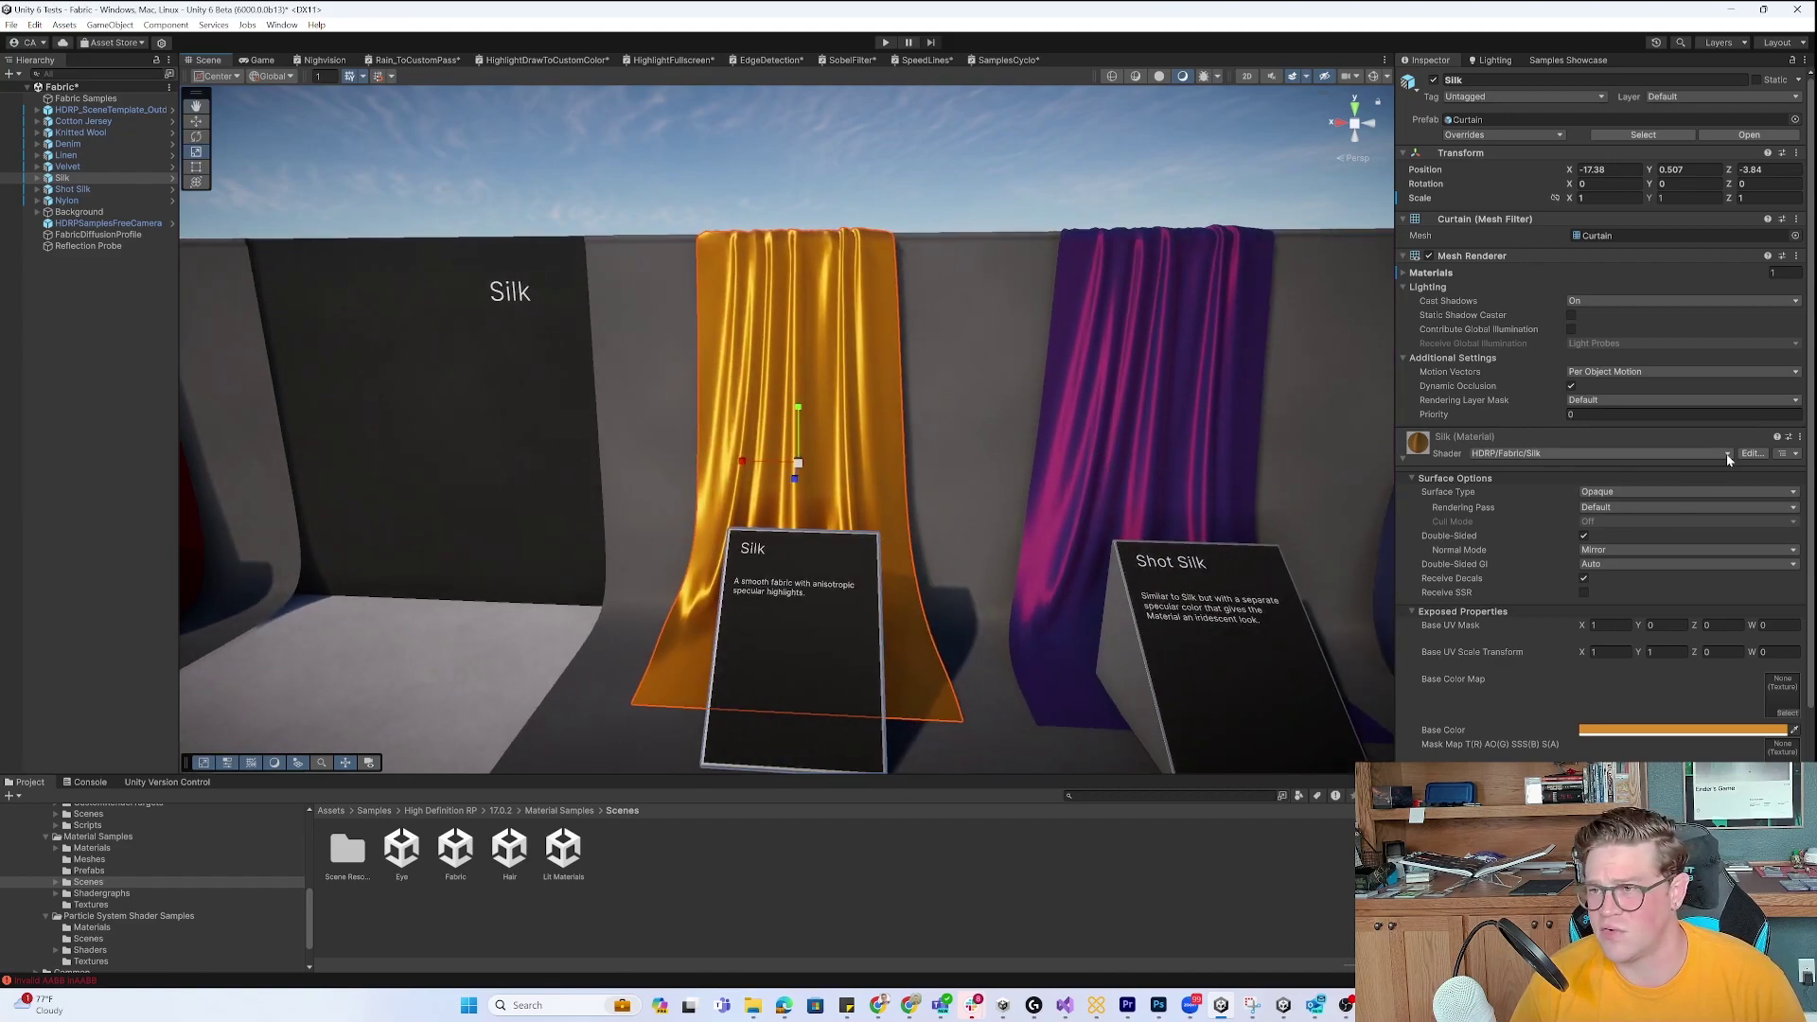
Locate the shader used by the Silk material and open it in Shader Graph.
click(1798, 438)
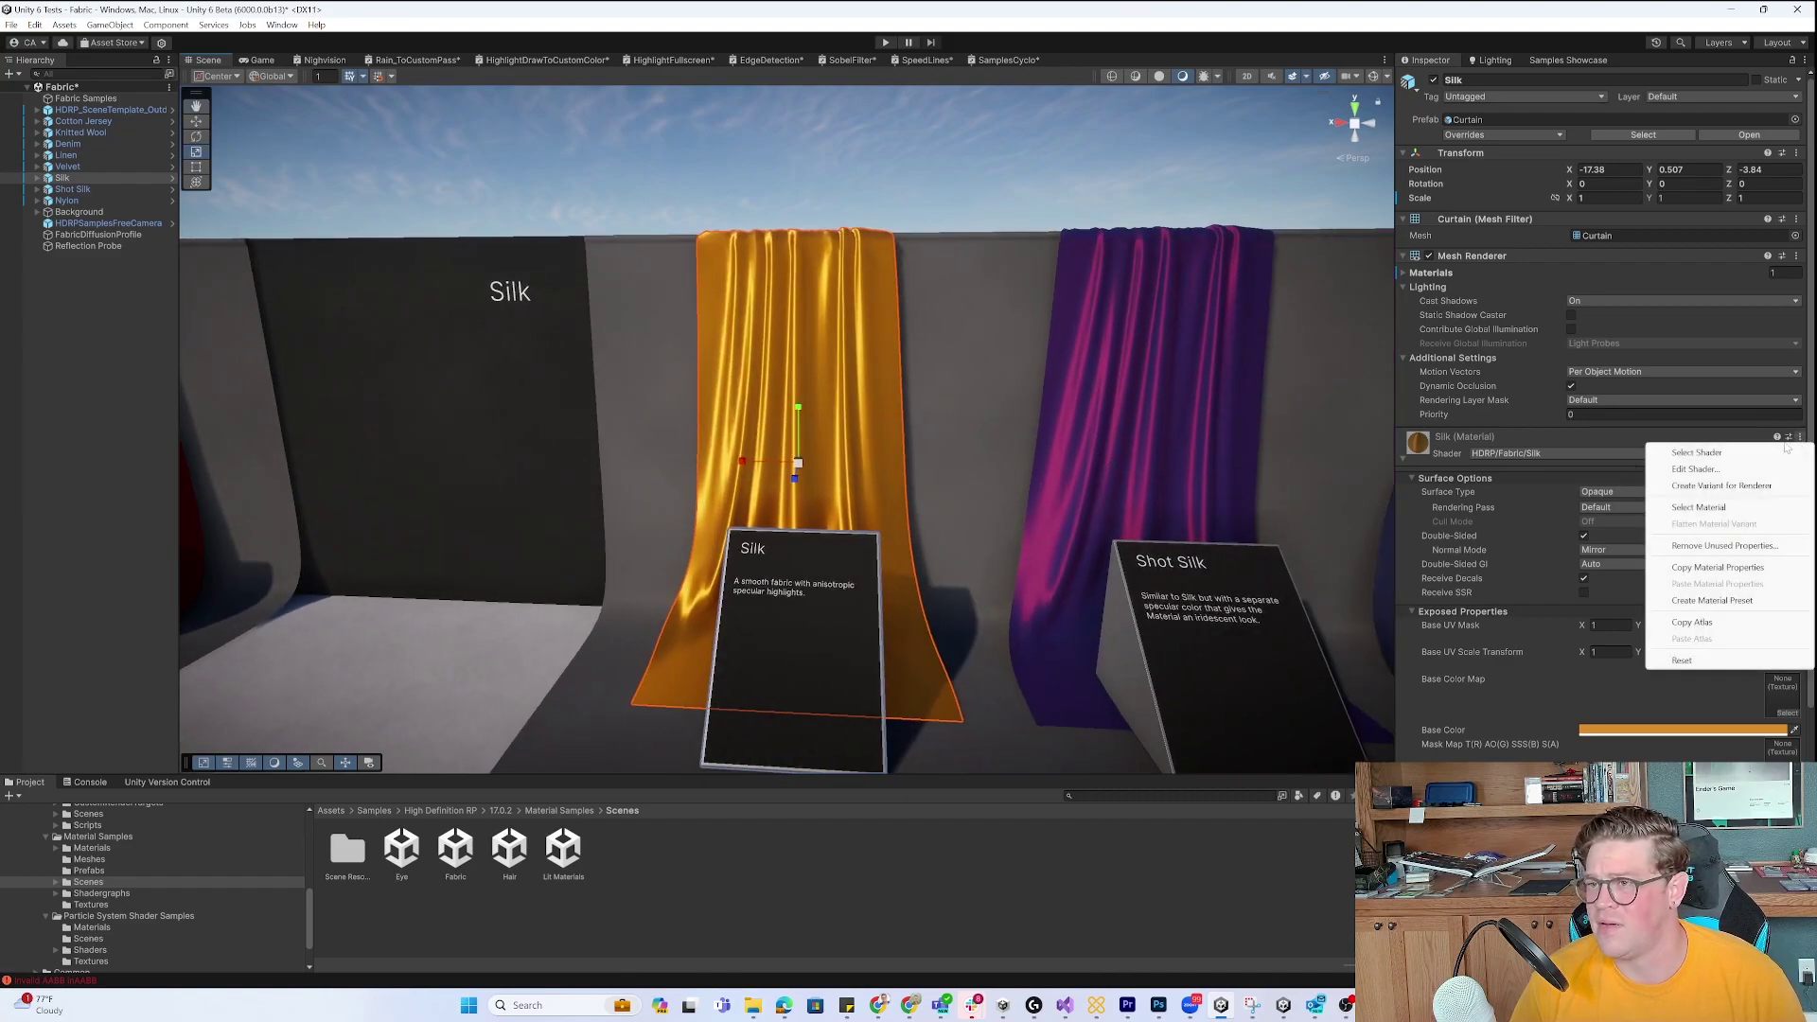
click(1696, 453)
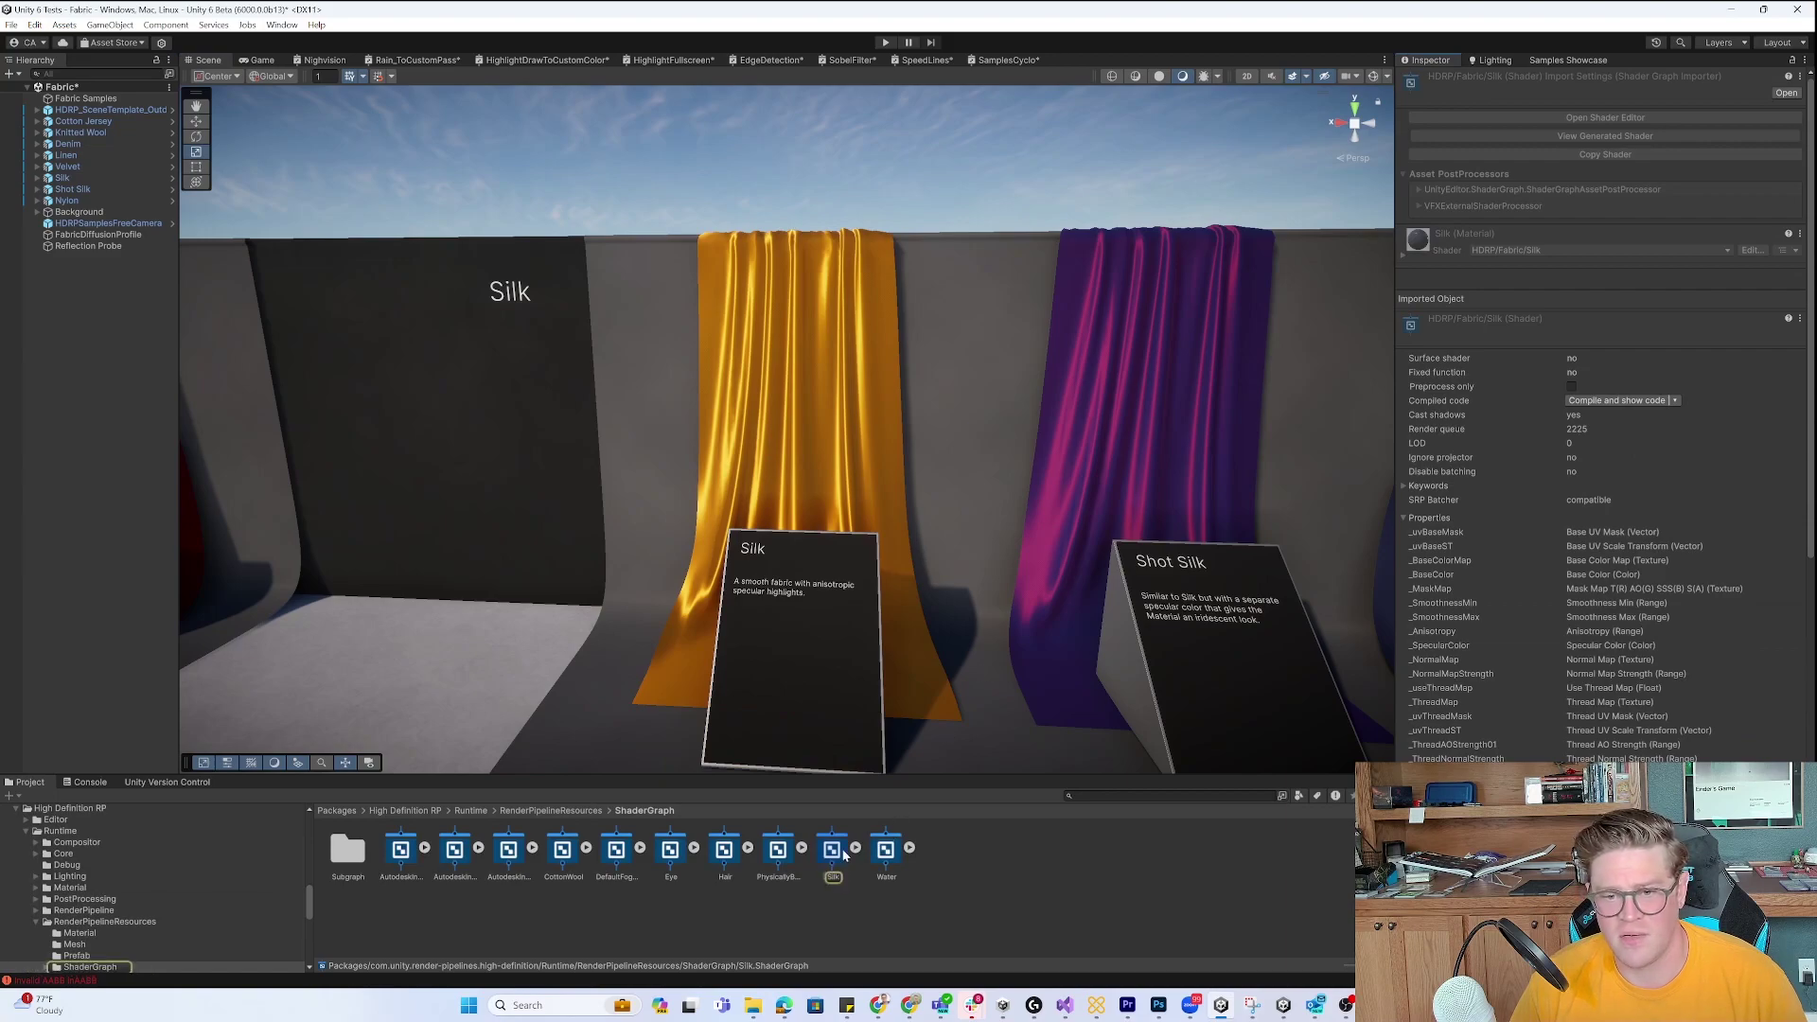
double_click(862, 860)
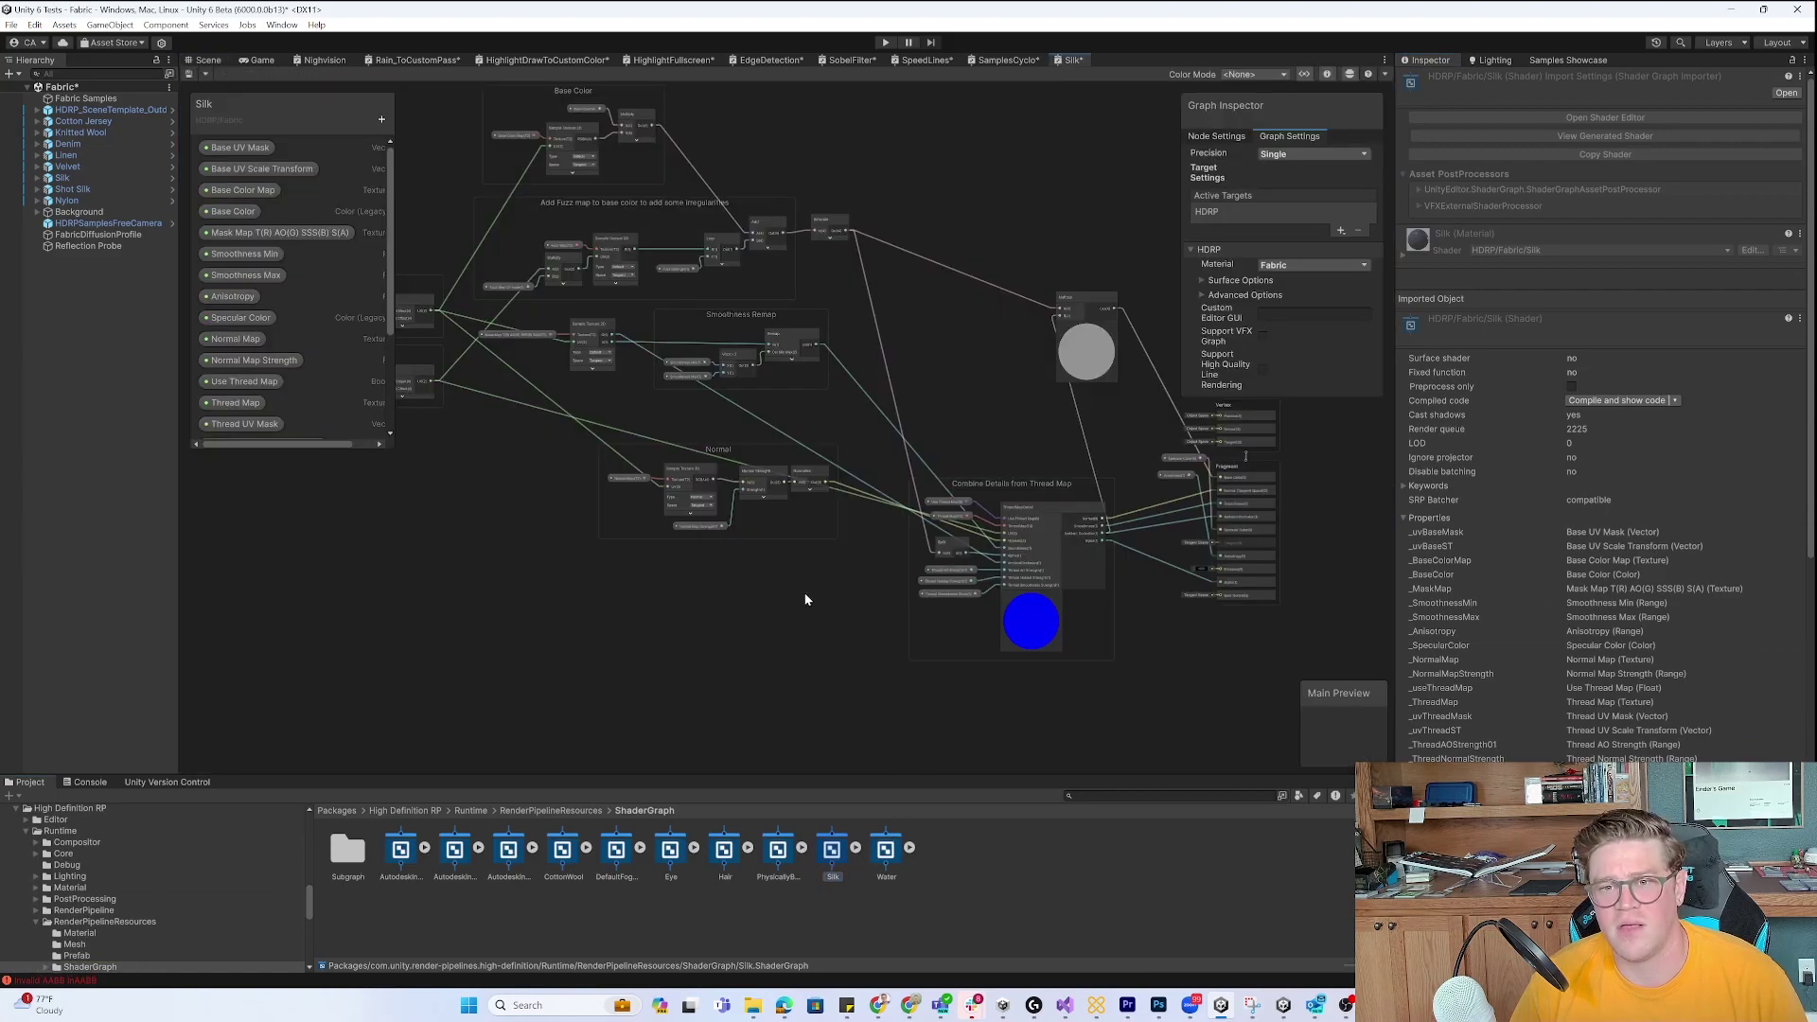
Examine the Silk shader graph, from the base color, smoothness and normal groups to the thread map details and Fragment outputs.
mouse_move(926, 624)
middle_down()
mouse_move(1124, 710)
mouse_move(906, 632)
middle_up()
middle_drag(1054, 513, 806, 450)
scroll(1045, 431, up, 5)
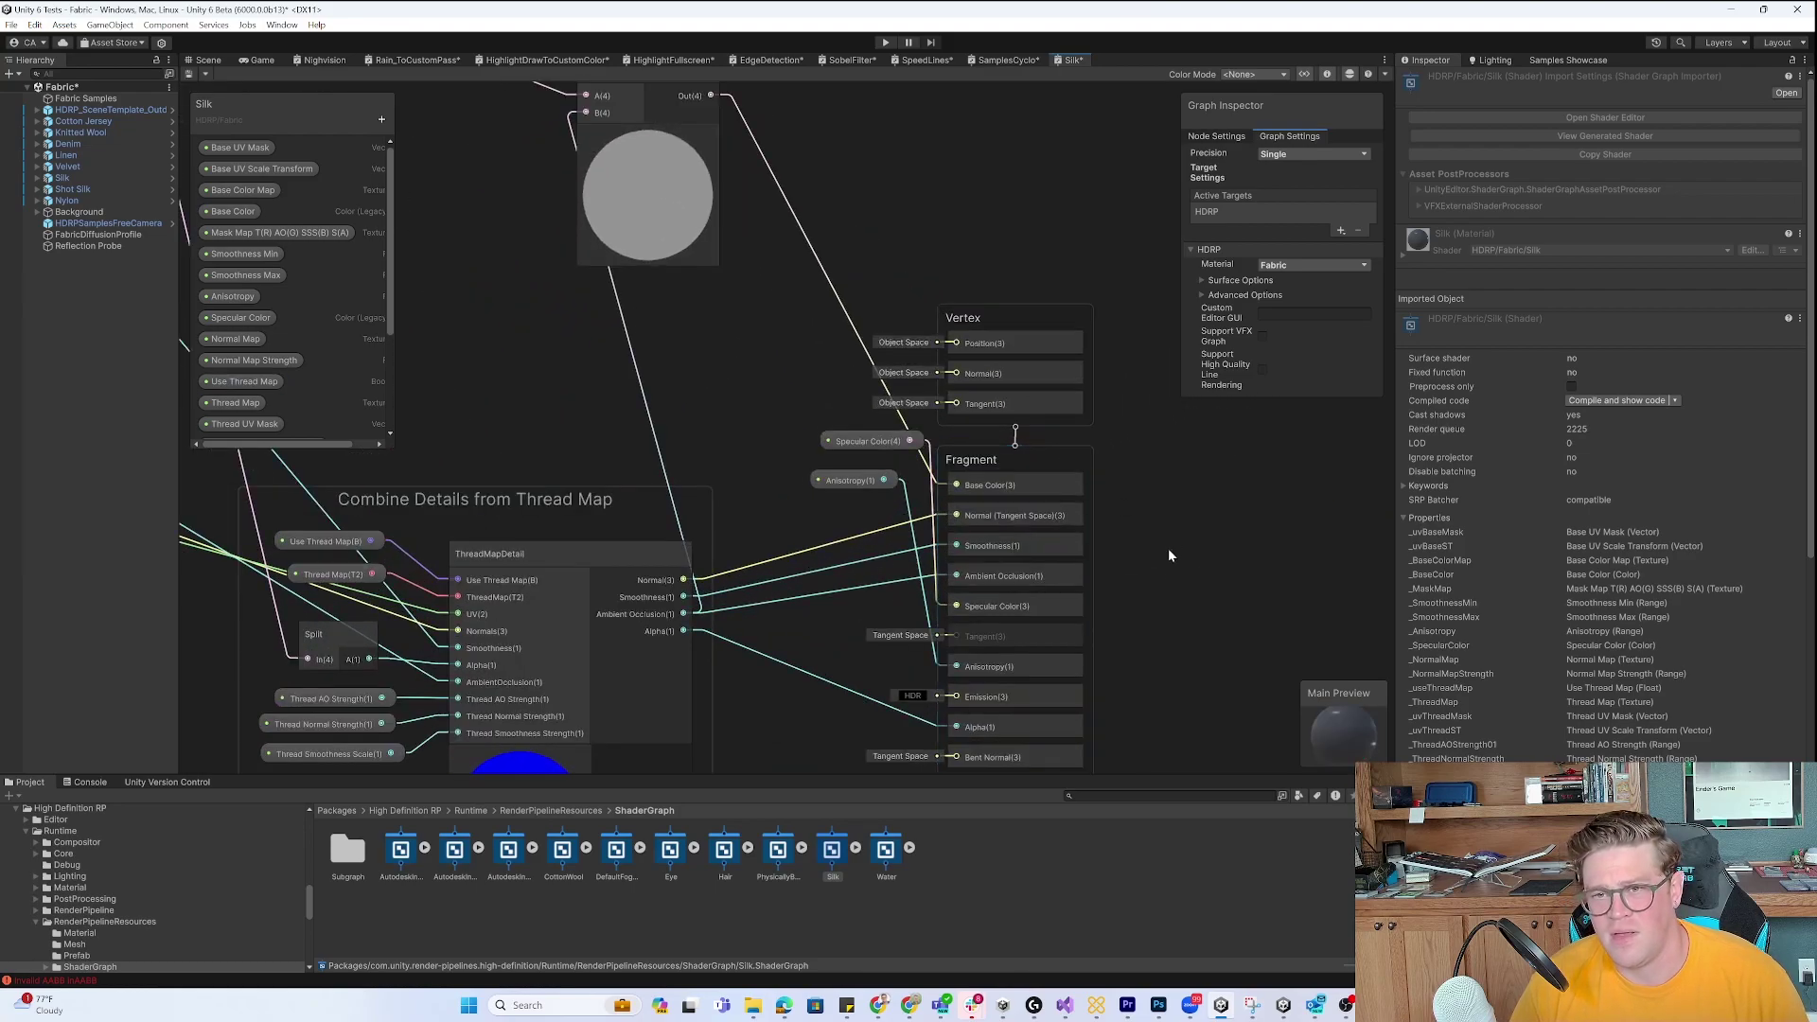
middle_drag(1167, 553, 1161, 490)
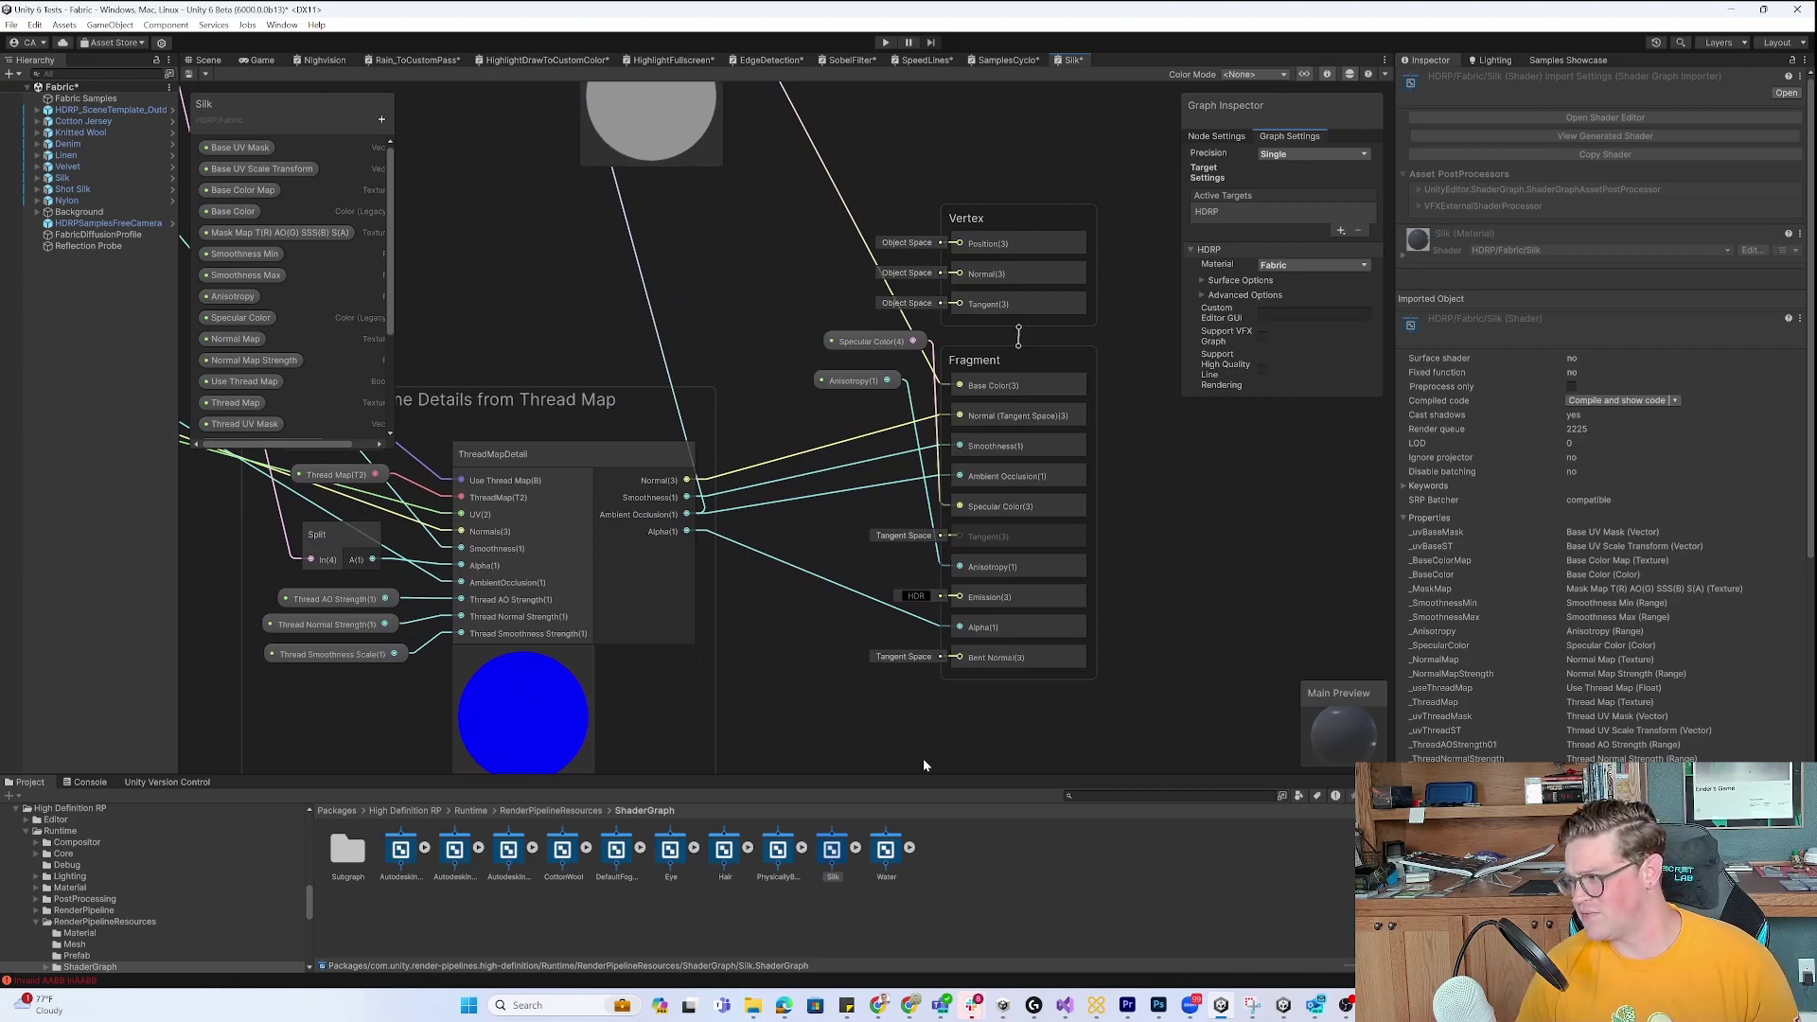
middle_drag(953, 732, 1223, 664)
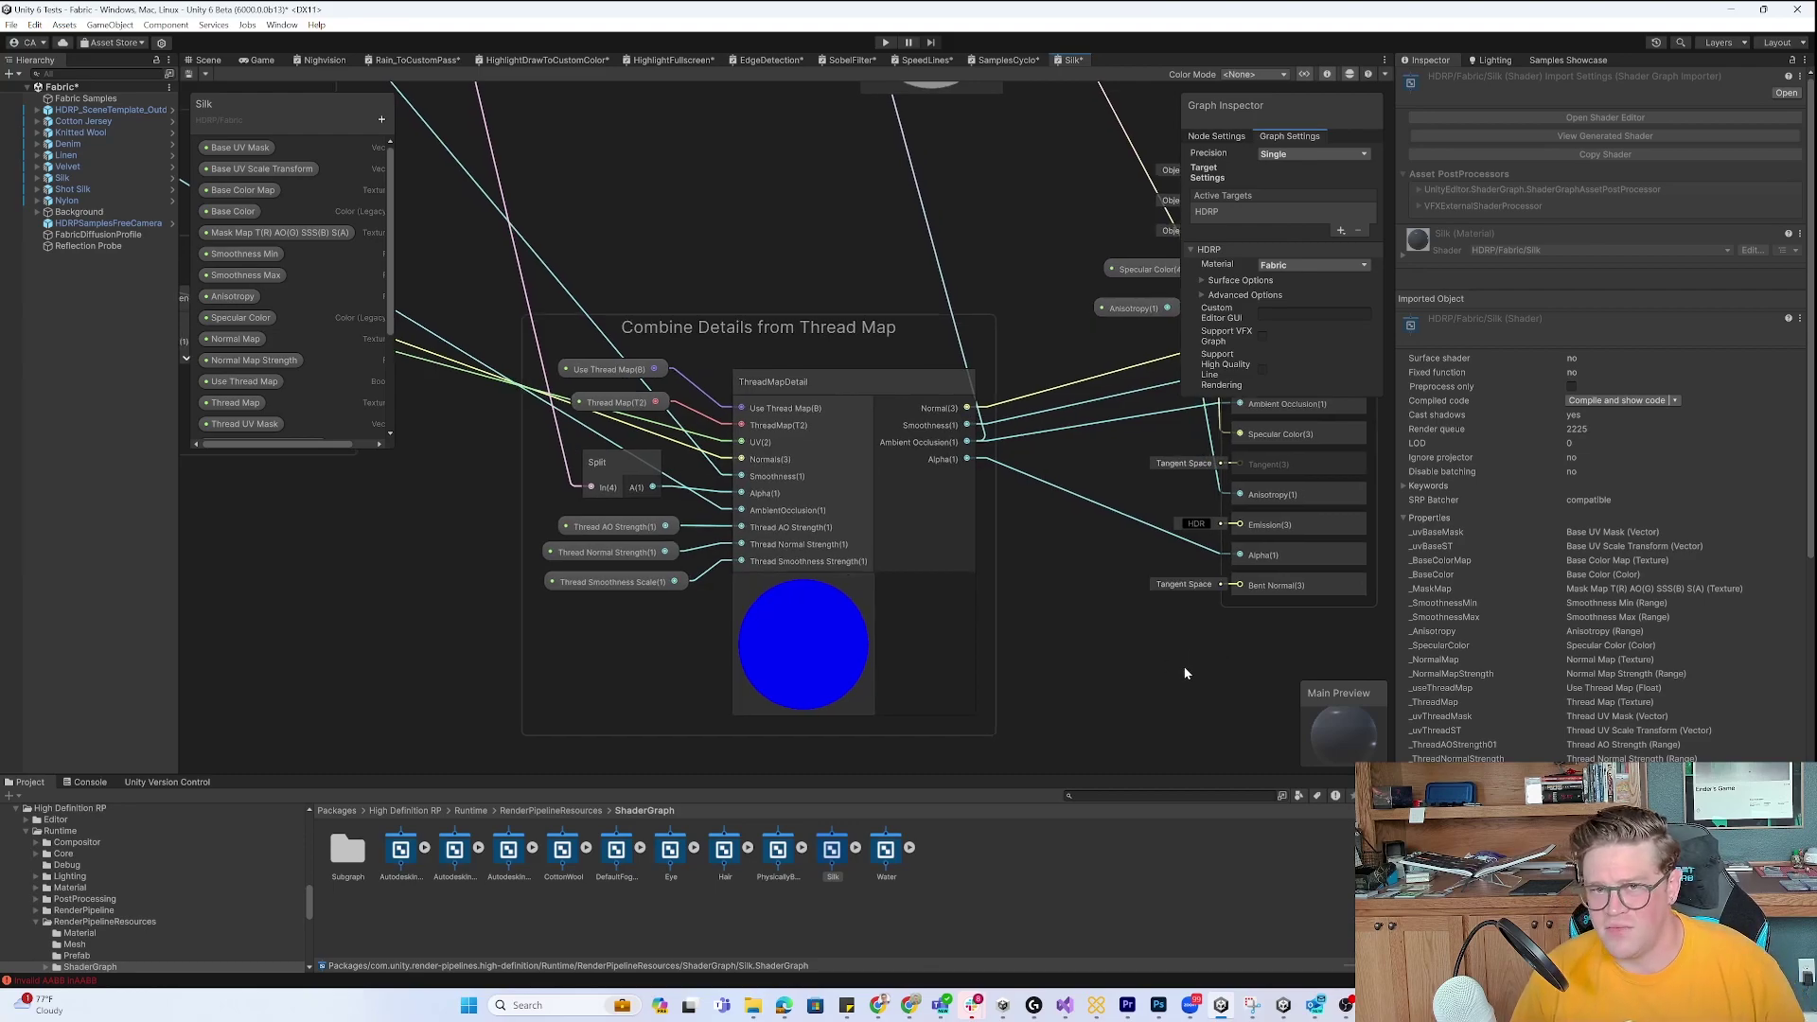
scroll(1124, 602, down, 5)
middle_drag(744, 592, 1234, 739)
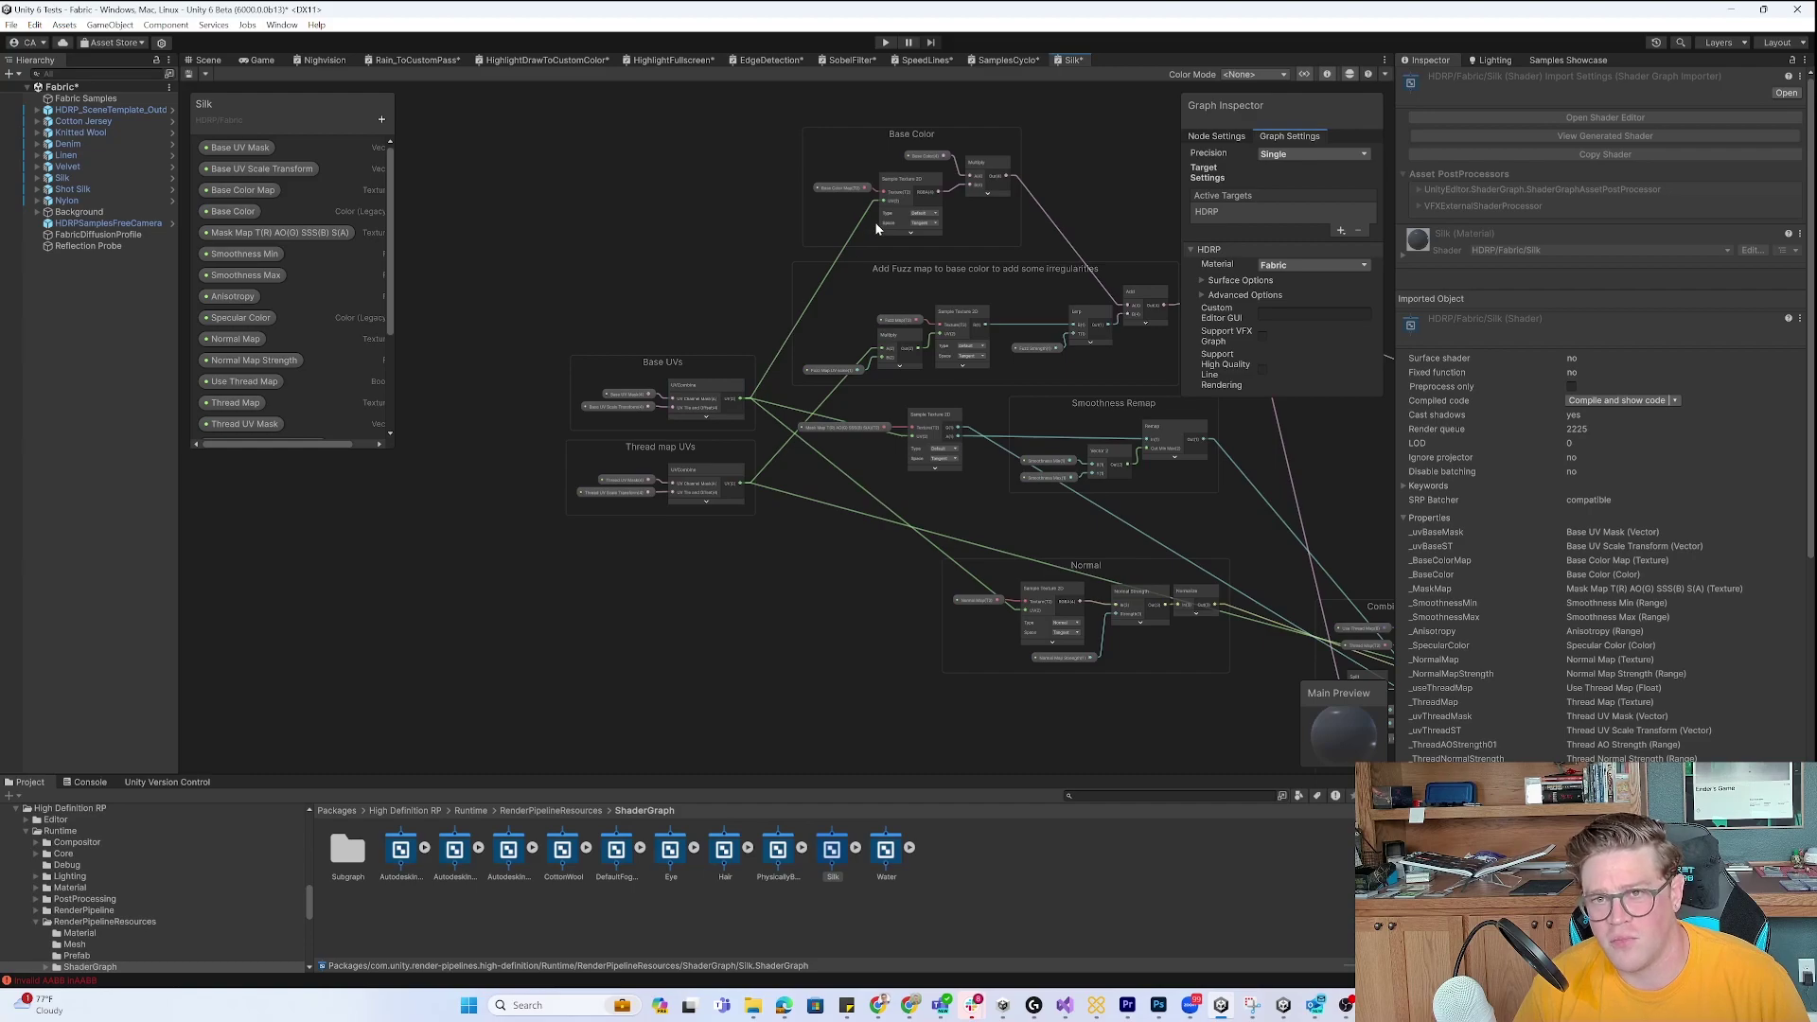
middle_drag(1217, 428, 857, 299)
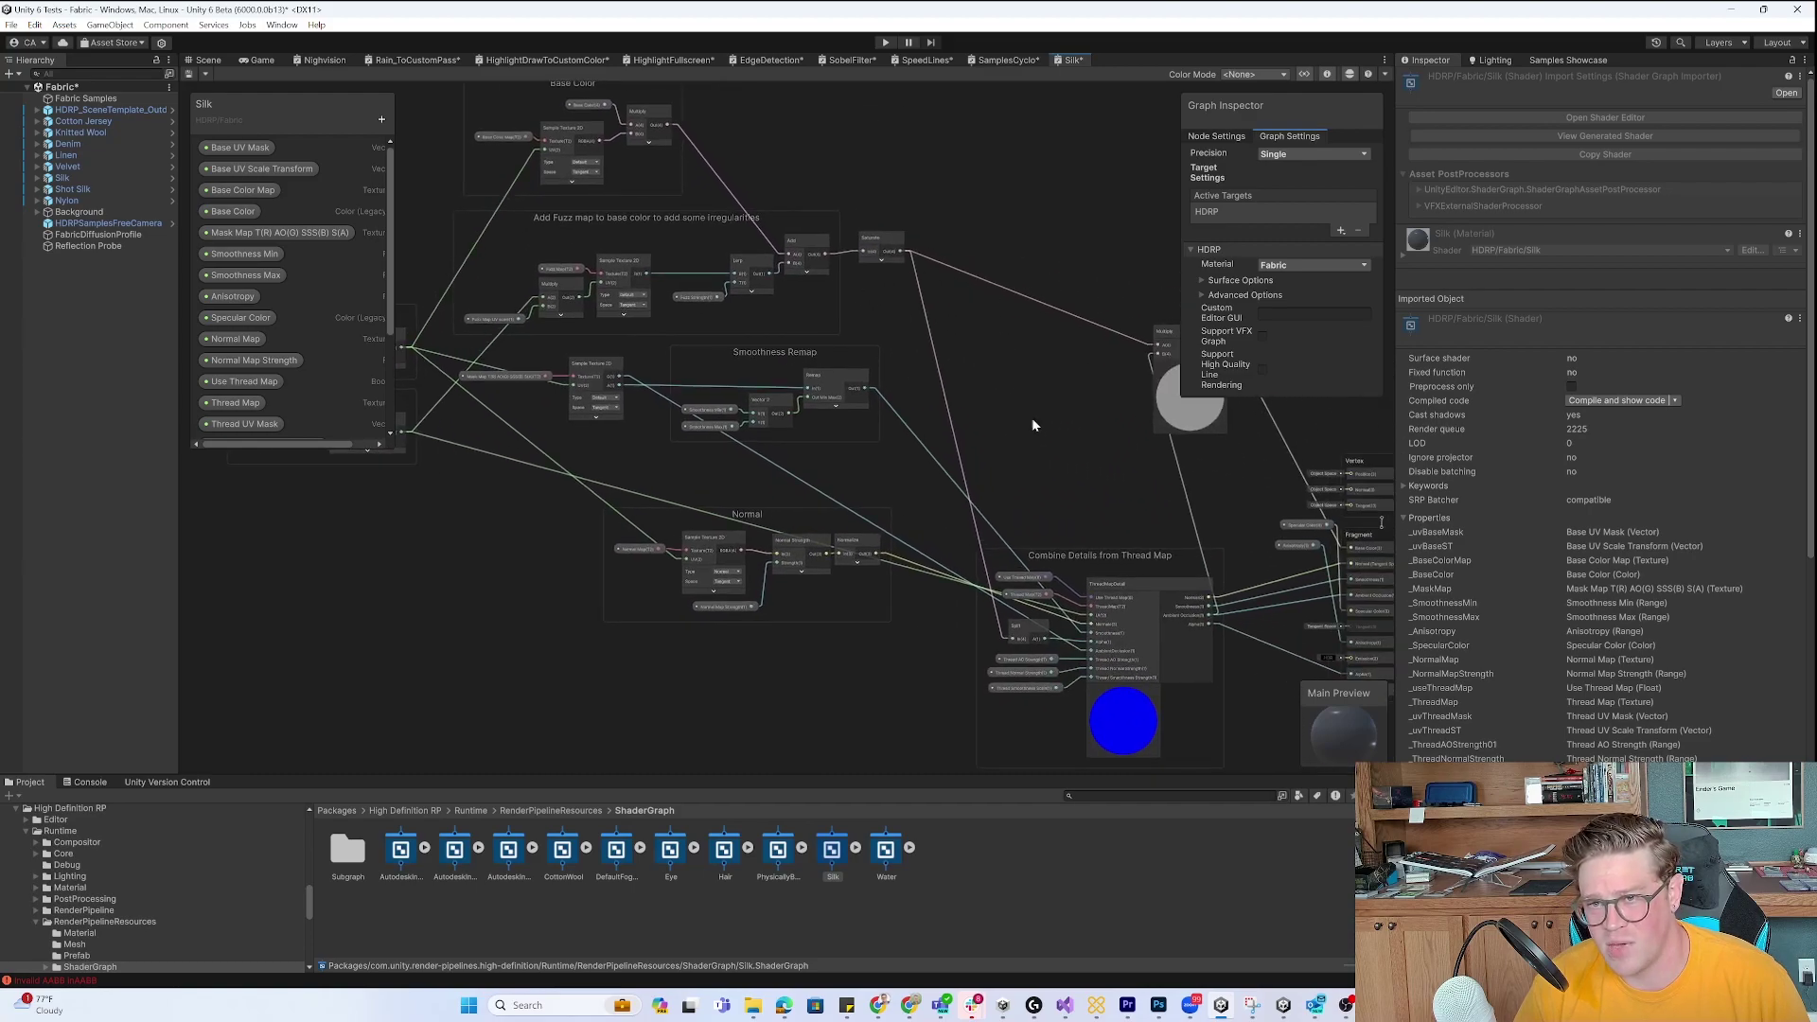
middle_drag(1039, 432, 820, 408)
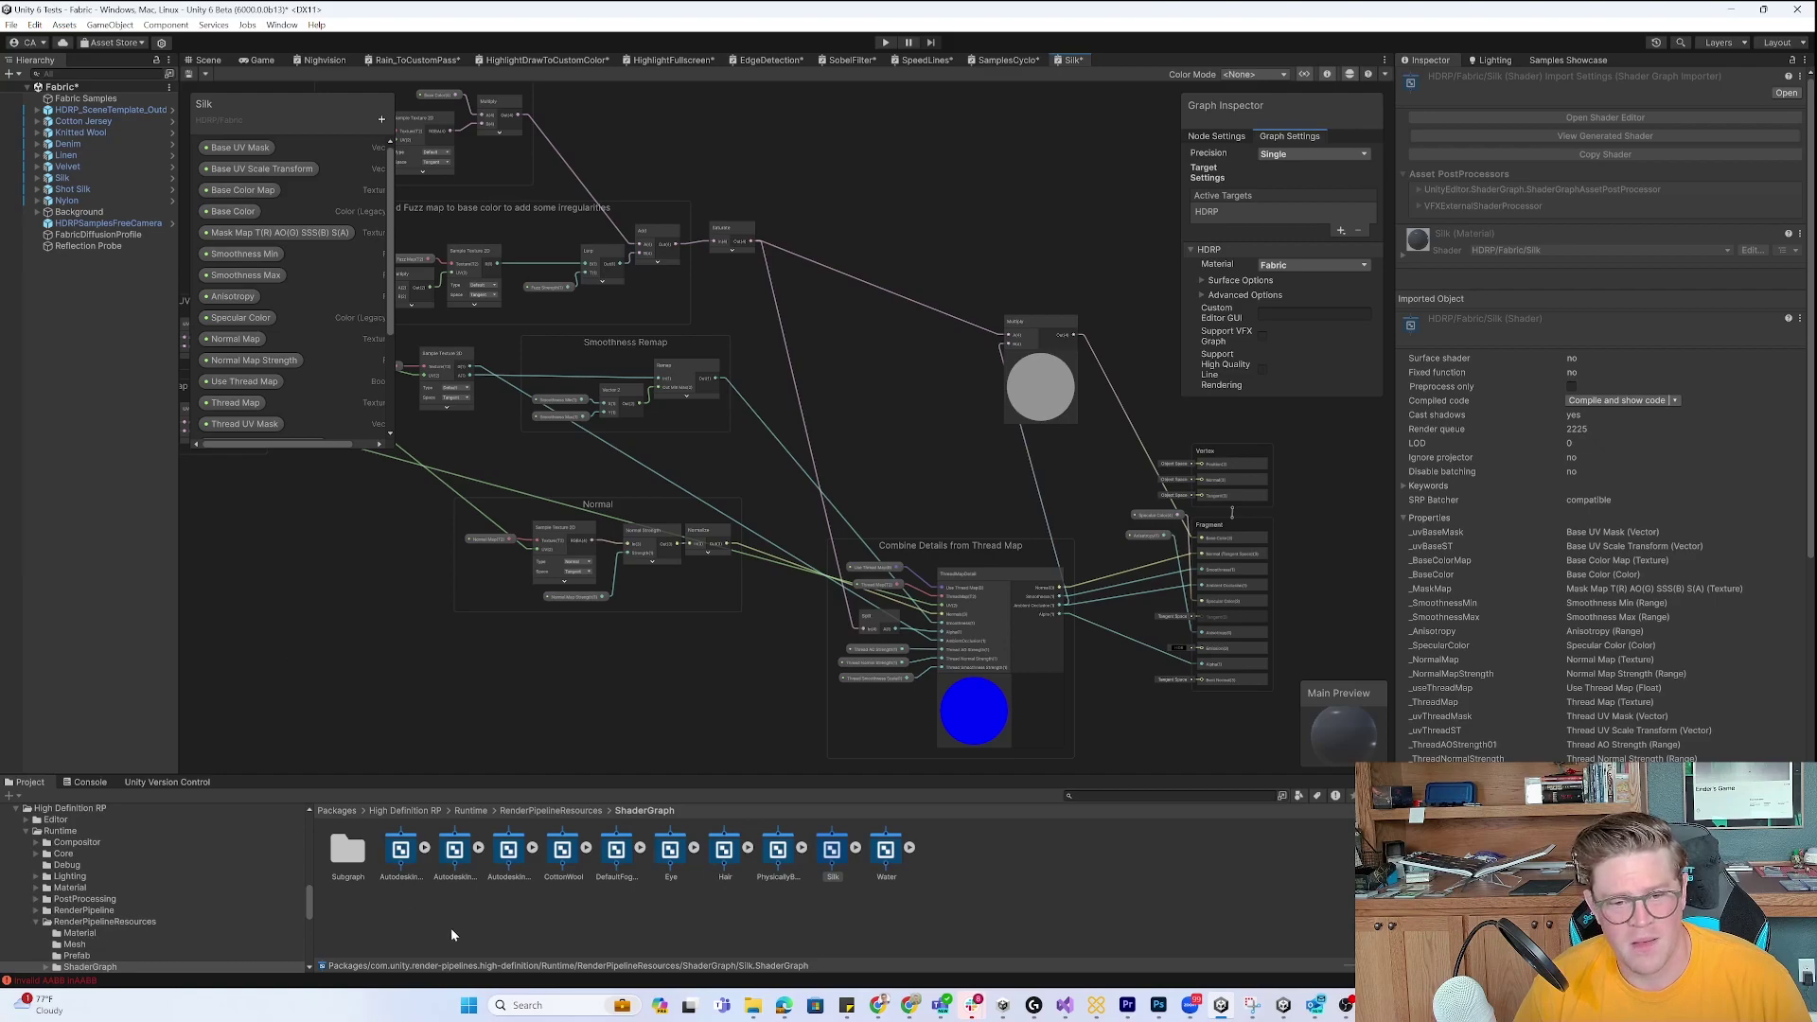
Open the Eye scene from the Material Samples scenes without saving the Fabric scene.
scroll(217, 868, up, 5)
scroll(162, 867, down, 3)
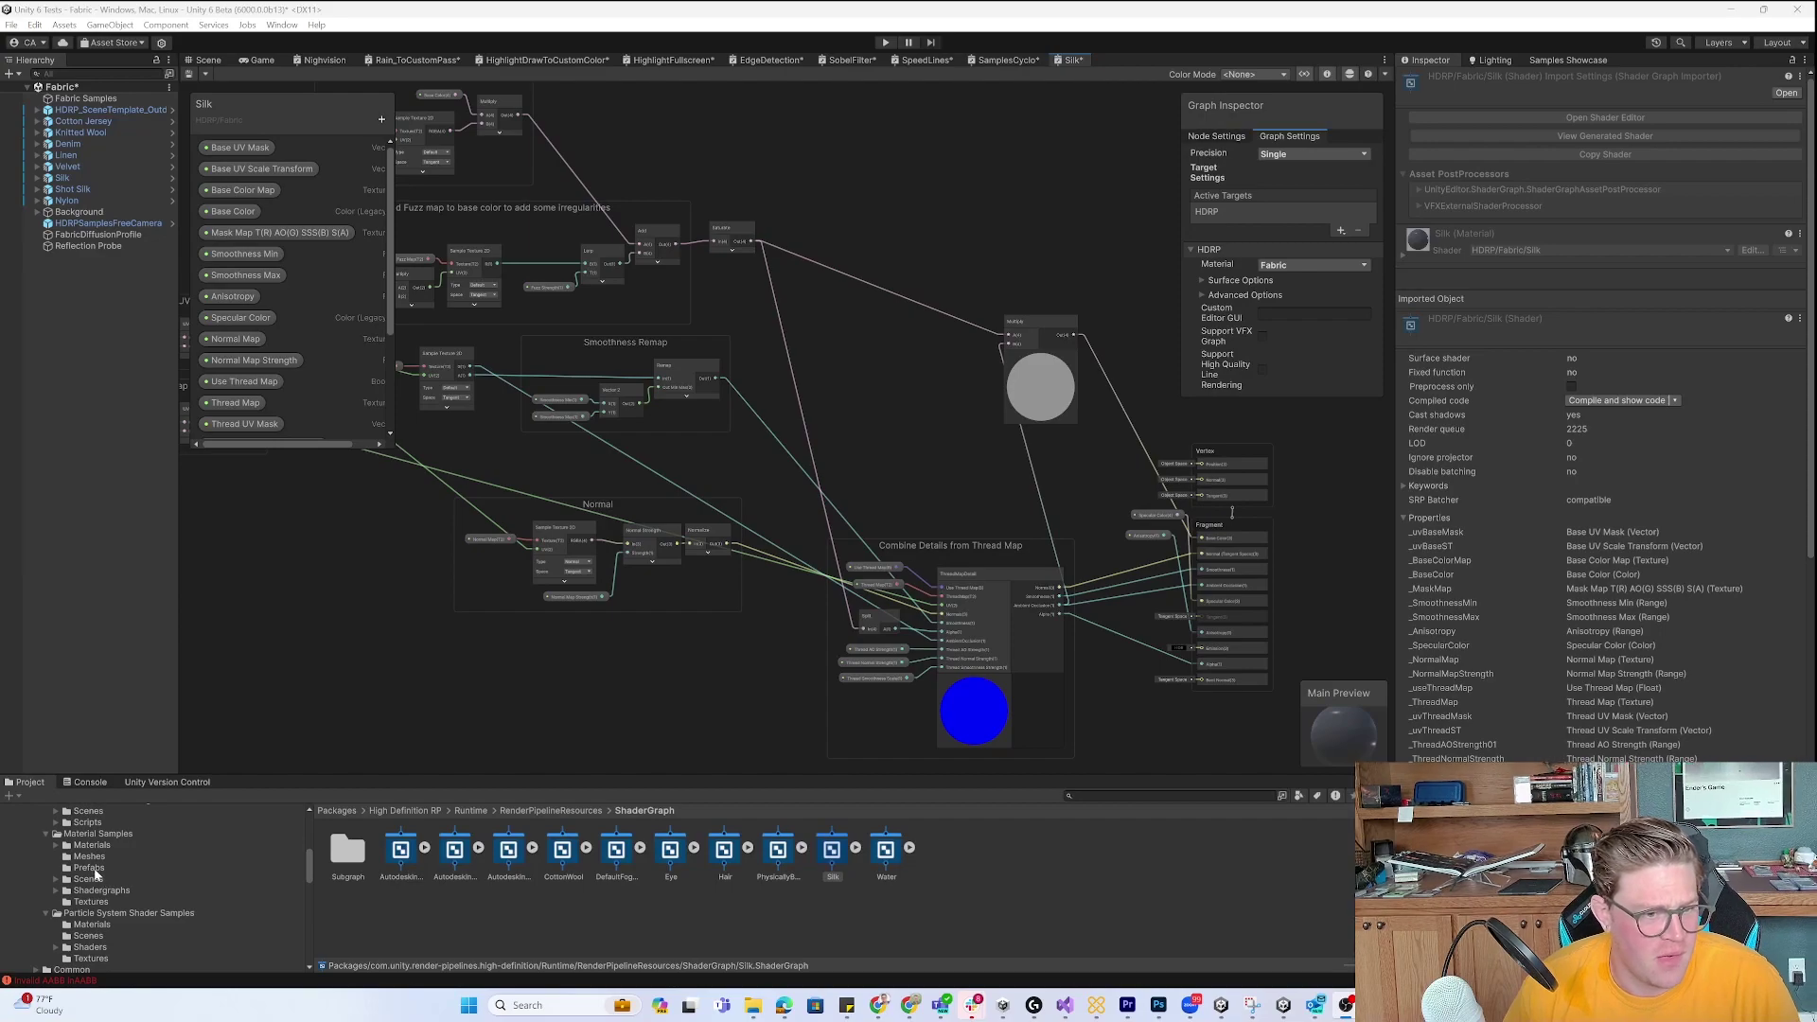
click(94, 880)
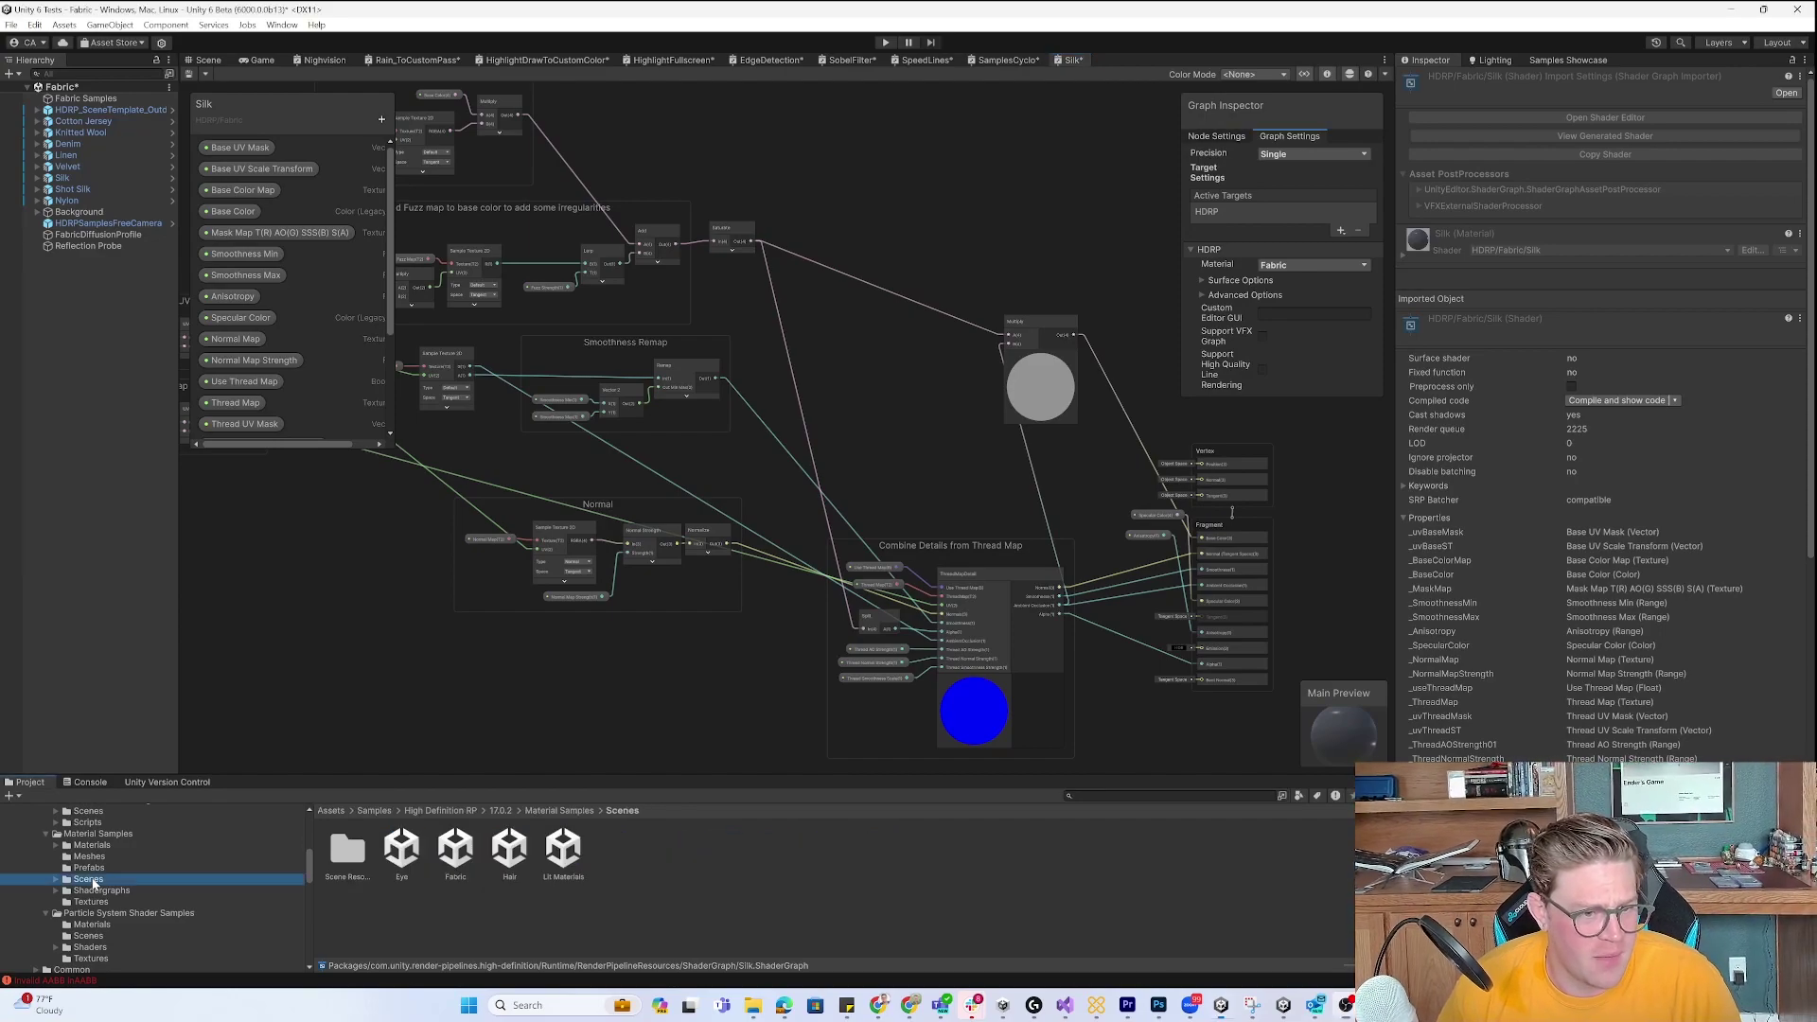
double_click(402, 851)
click(951, 530)
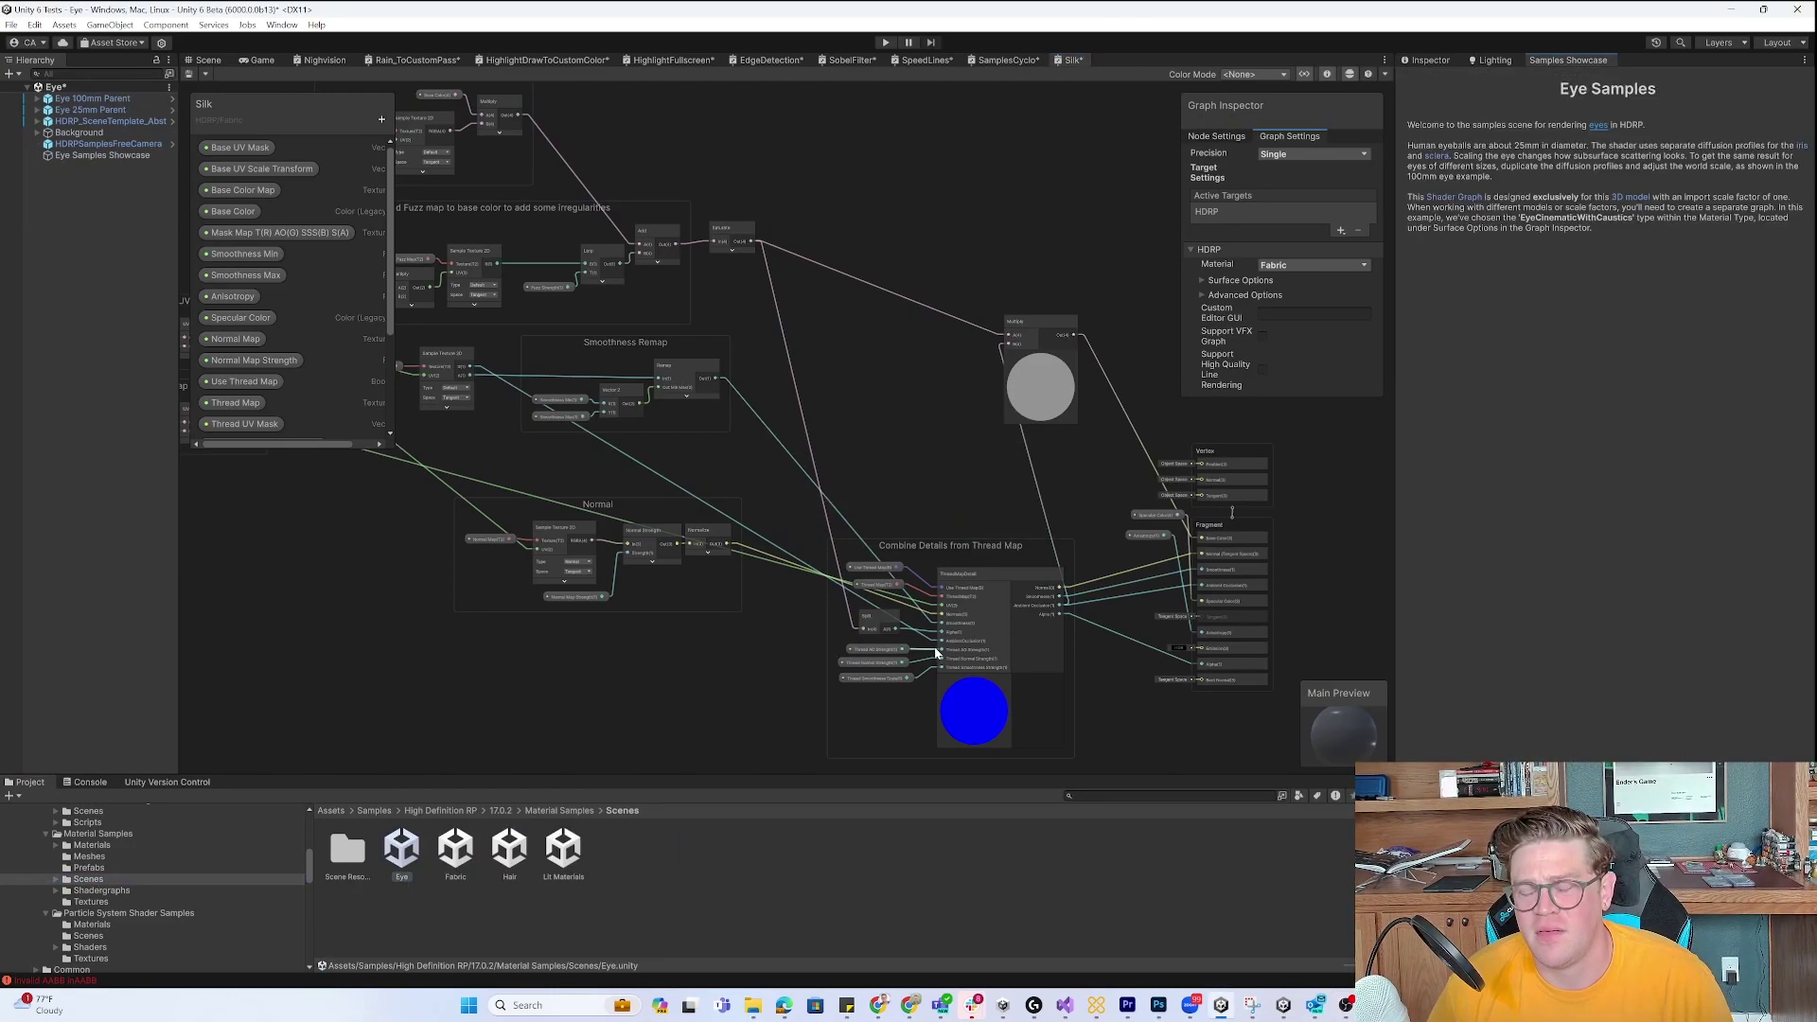
Return to the Scene view, frame the 100mm eye model and view it from the front.
click(217, 64)
right_drag(606, 341, 805, 514)
click(547, 631)
key(f)
alt+drag(559, 628, 966, 519)
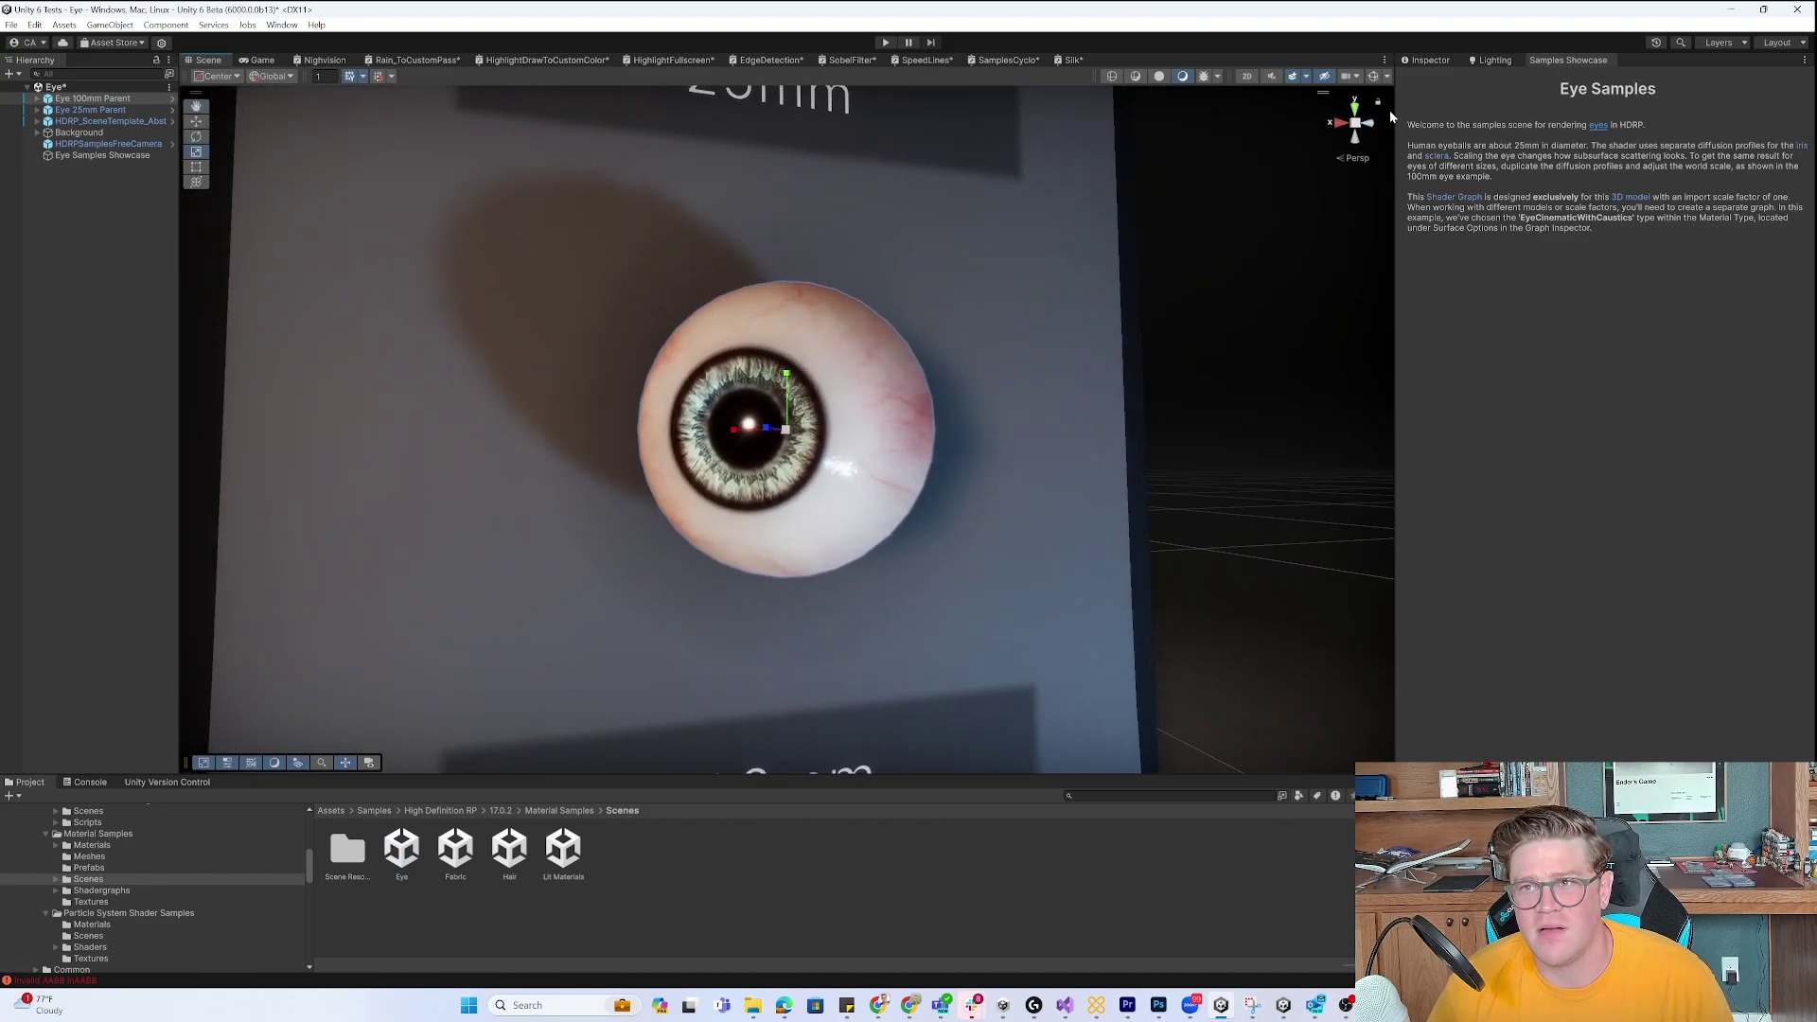
Select the Eye 100mm Variant and inspect the sclera, iris, pupil and limbal ring properties of its material.
click(1445, 62)
click(829, 335)
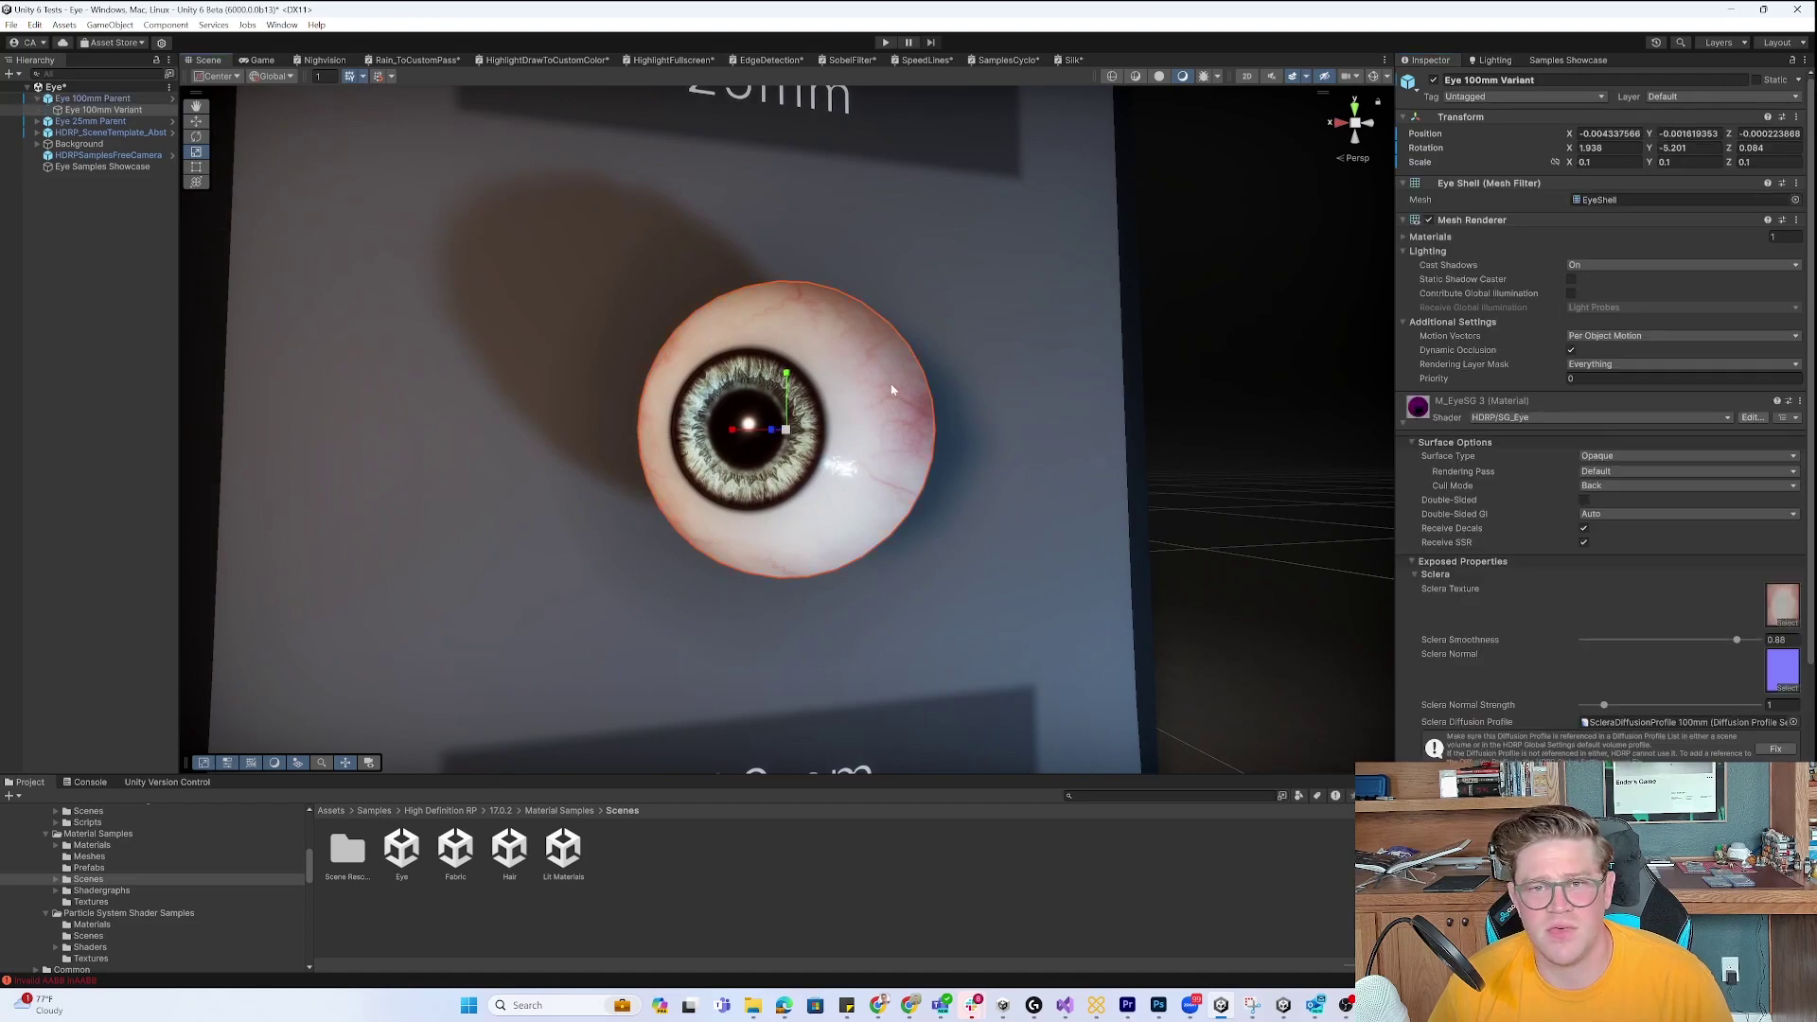
scroll(1609, 426, down, 2)
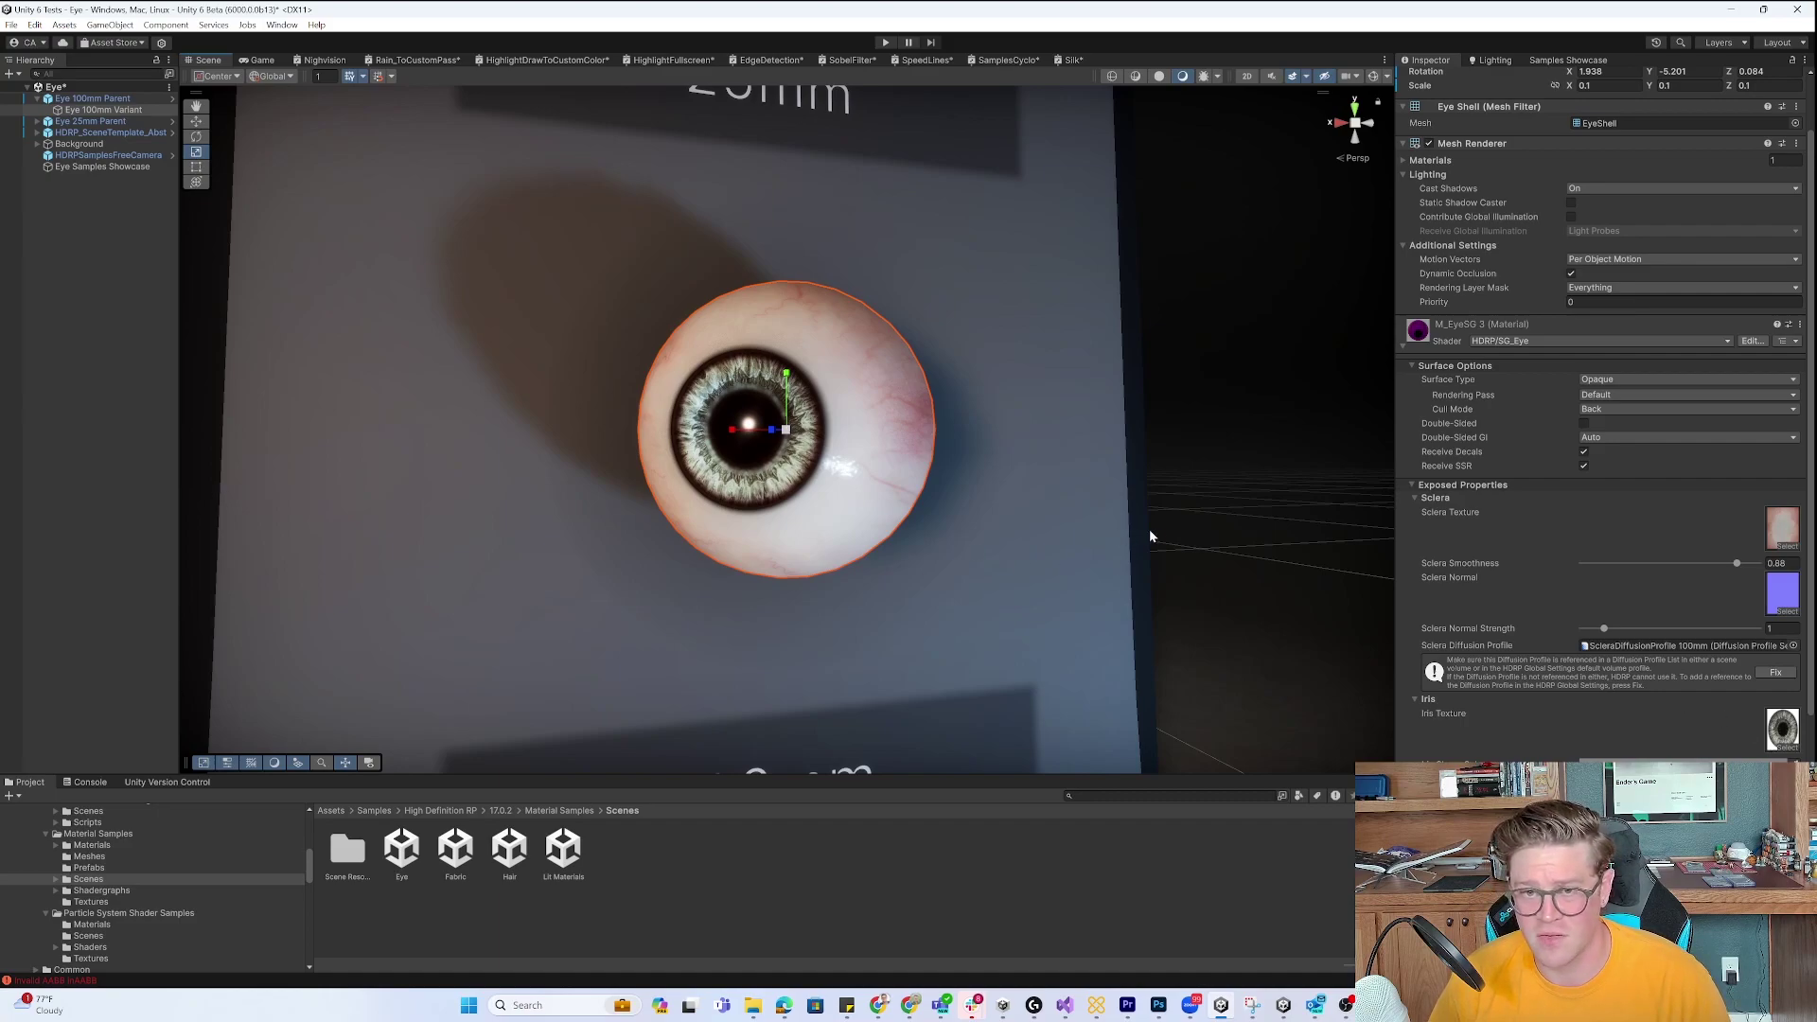
alt+drag(1153, 534, 1201, 528)
scroll(1553, 672, down, 5)
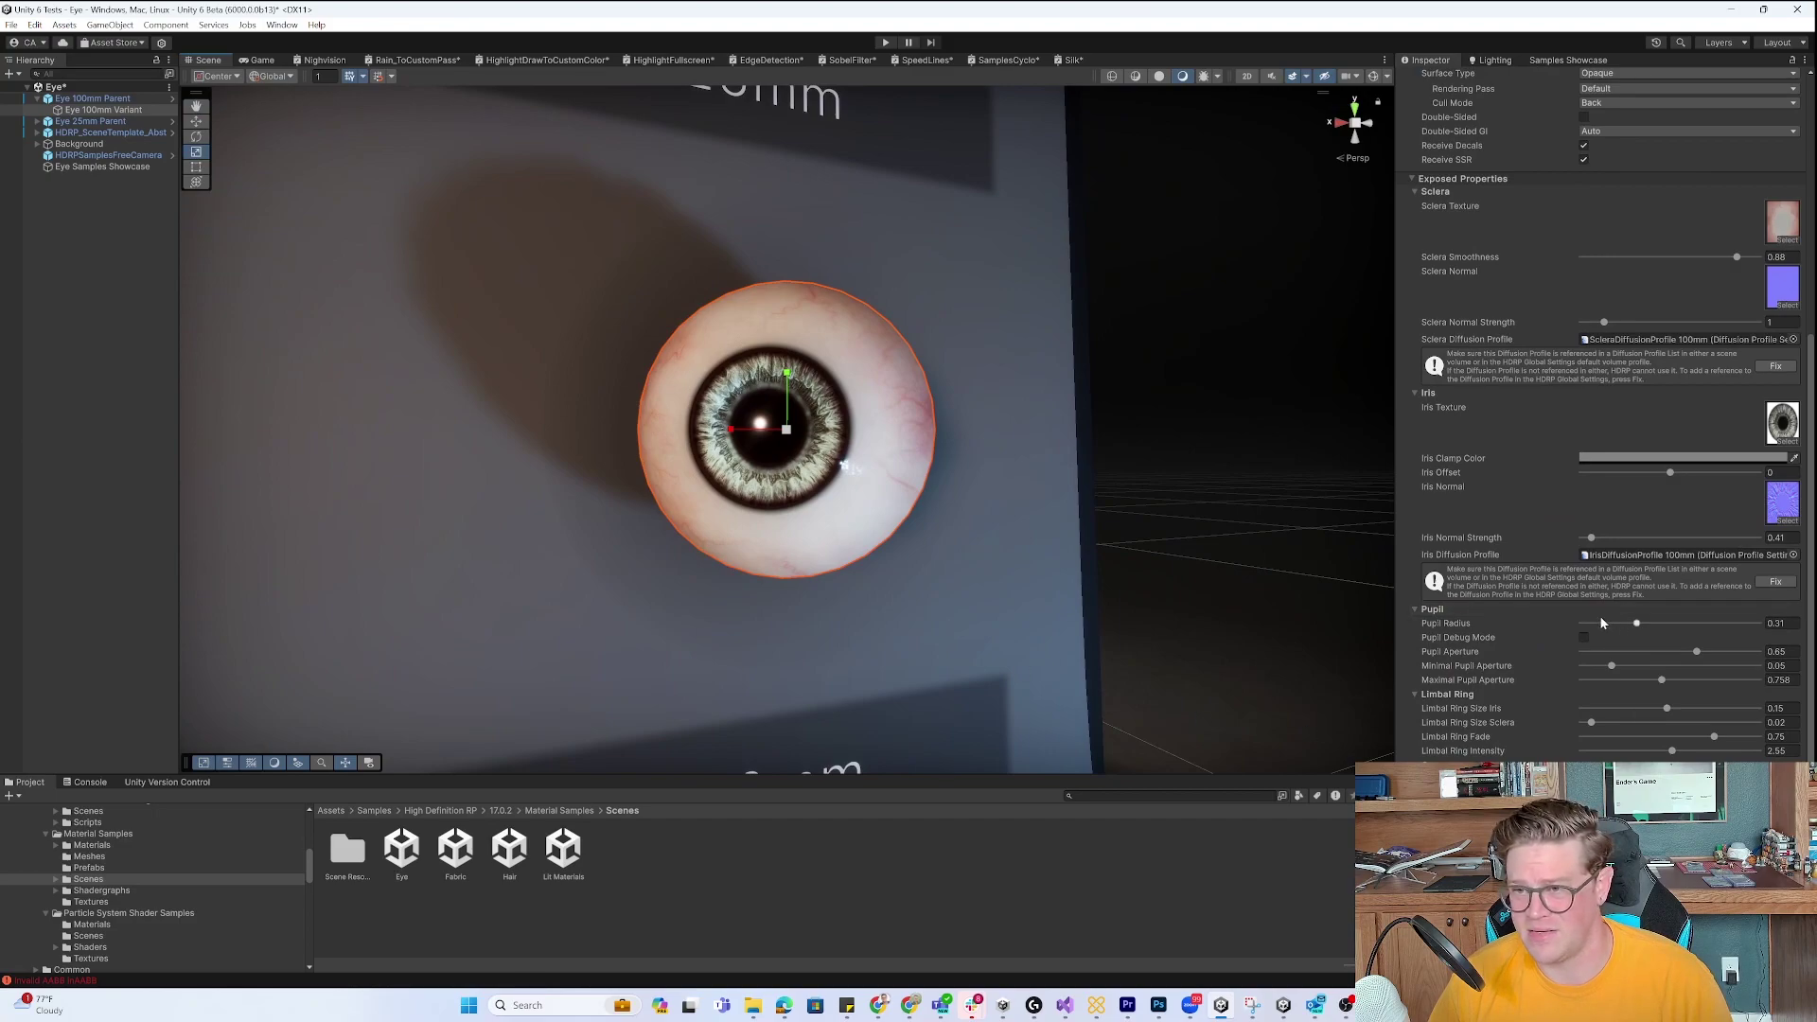
Try larger Pupil Radius and Limbal Ring Size Sclera values on the eye material, undoing each change.
mouse_move(1638, 625)
mouse_down()
mouse_move(1704, 625)
mouse_move(1652, 624)
mouse_move(1671, 625)
mouse_up()
key(ctrl+z)
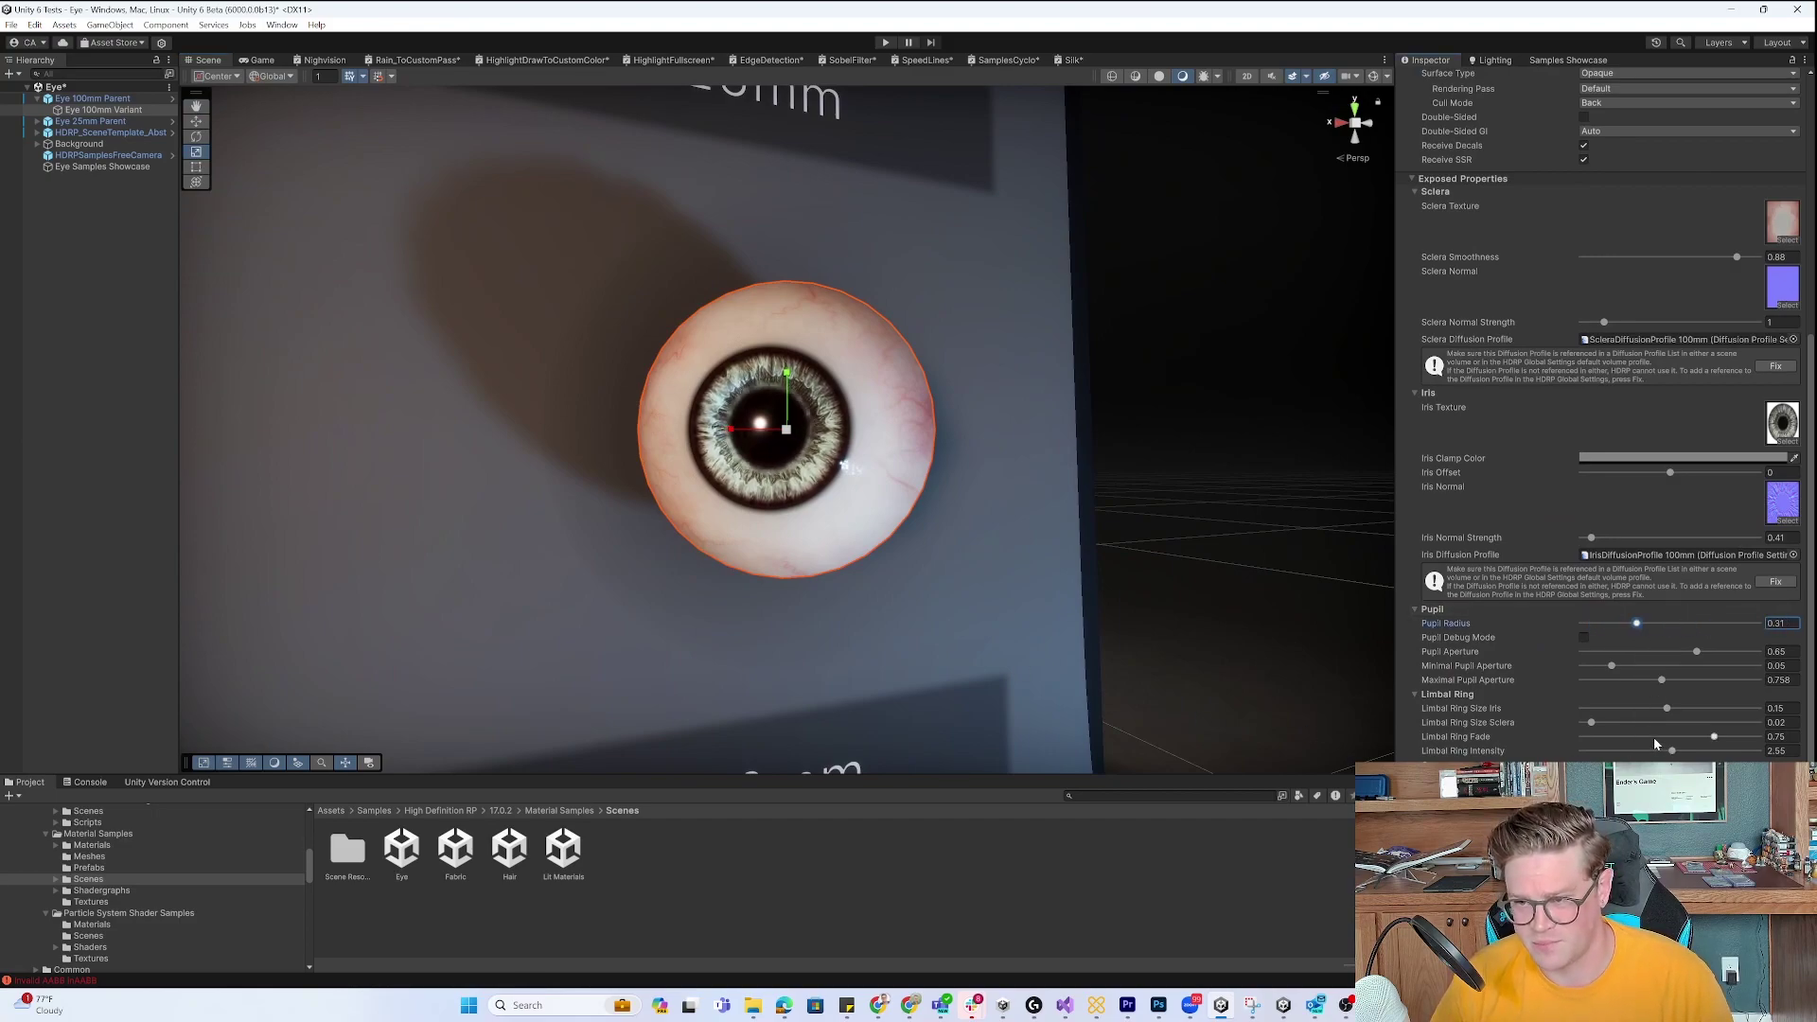
mouse_move(1591, 725)
mouse_down()
mouse_move(1657, 725)
mouse_move(1598, 725)
mouse_up()
key(ctrl+z)
Locate the SG_Eye shader used by the eye's material and open it in Shader Graph.
alt+drag(1195, 558, 1070, 509)
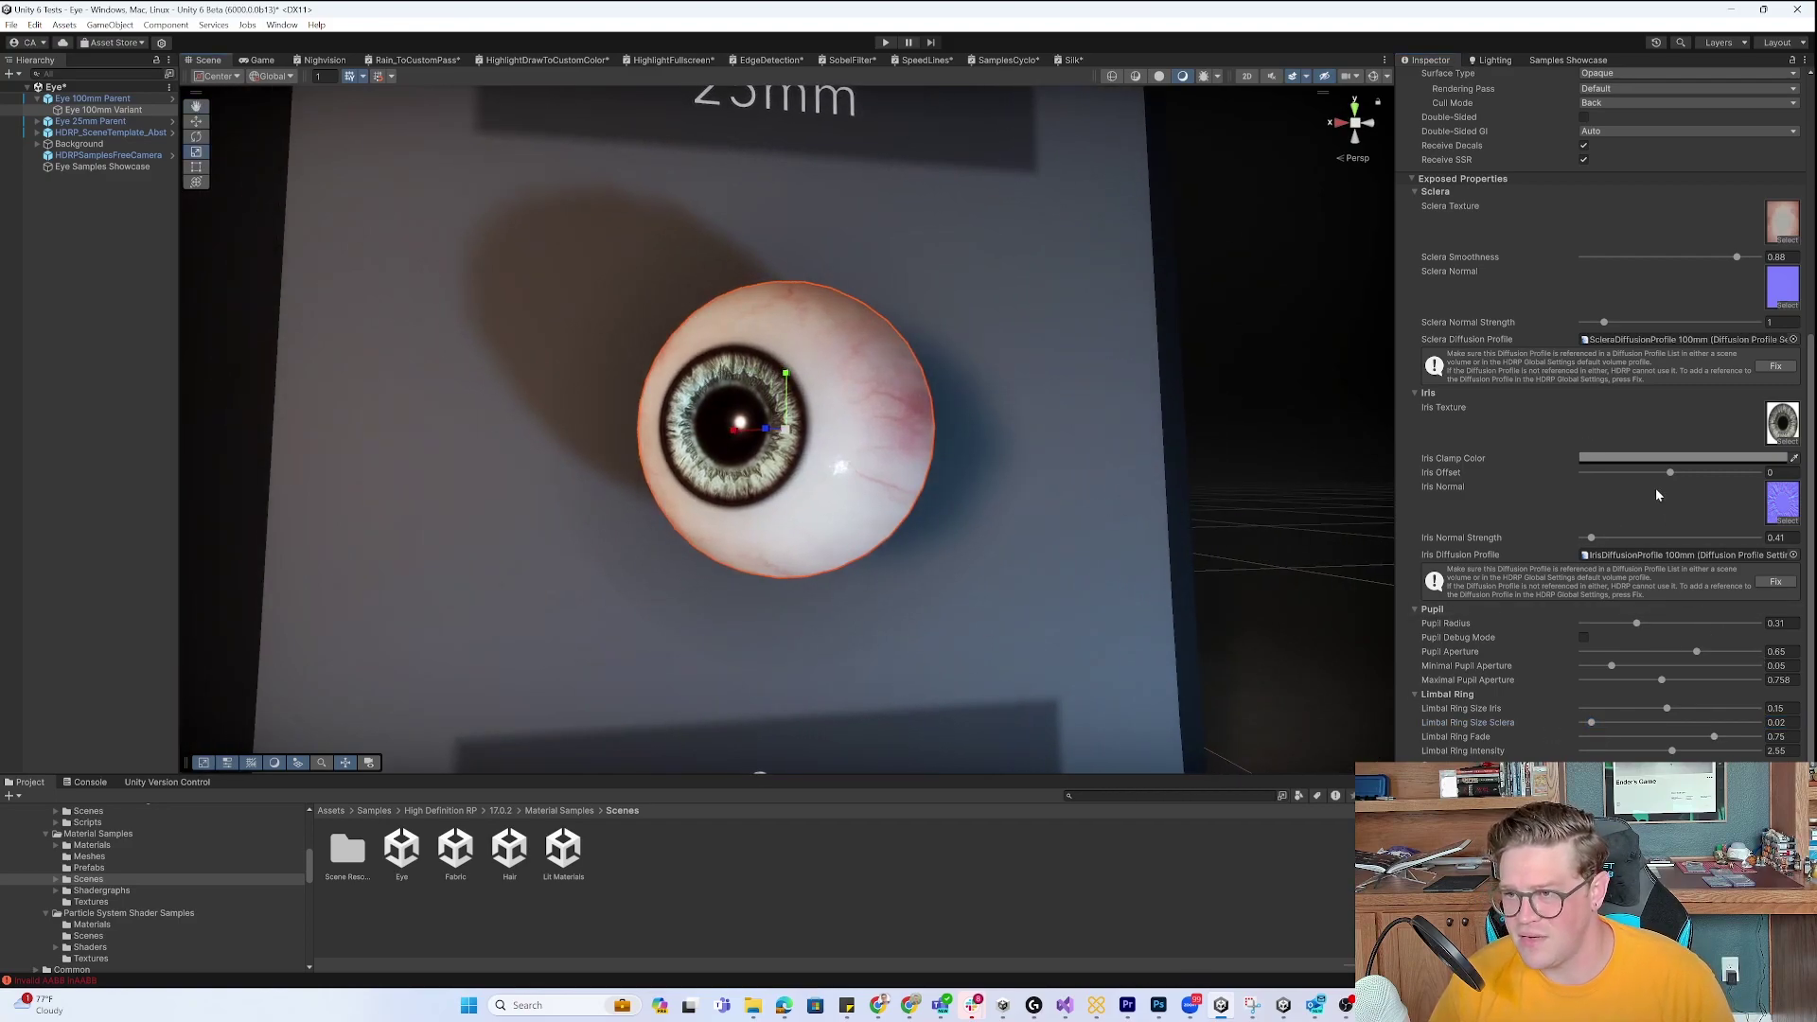
scroll(1747, 235, up, 3)
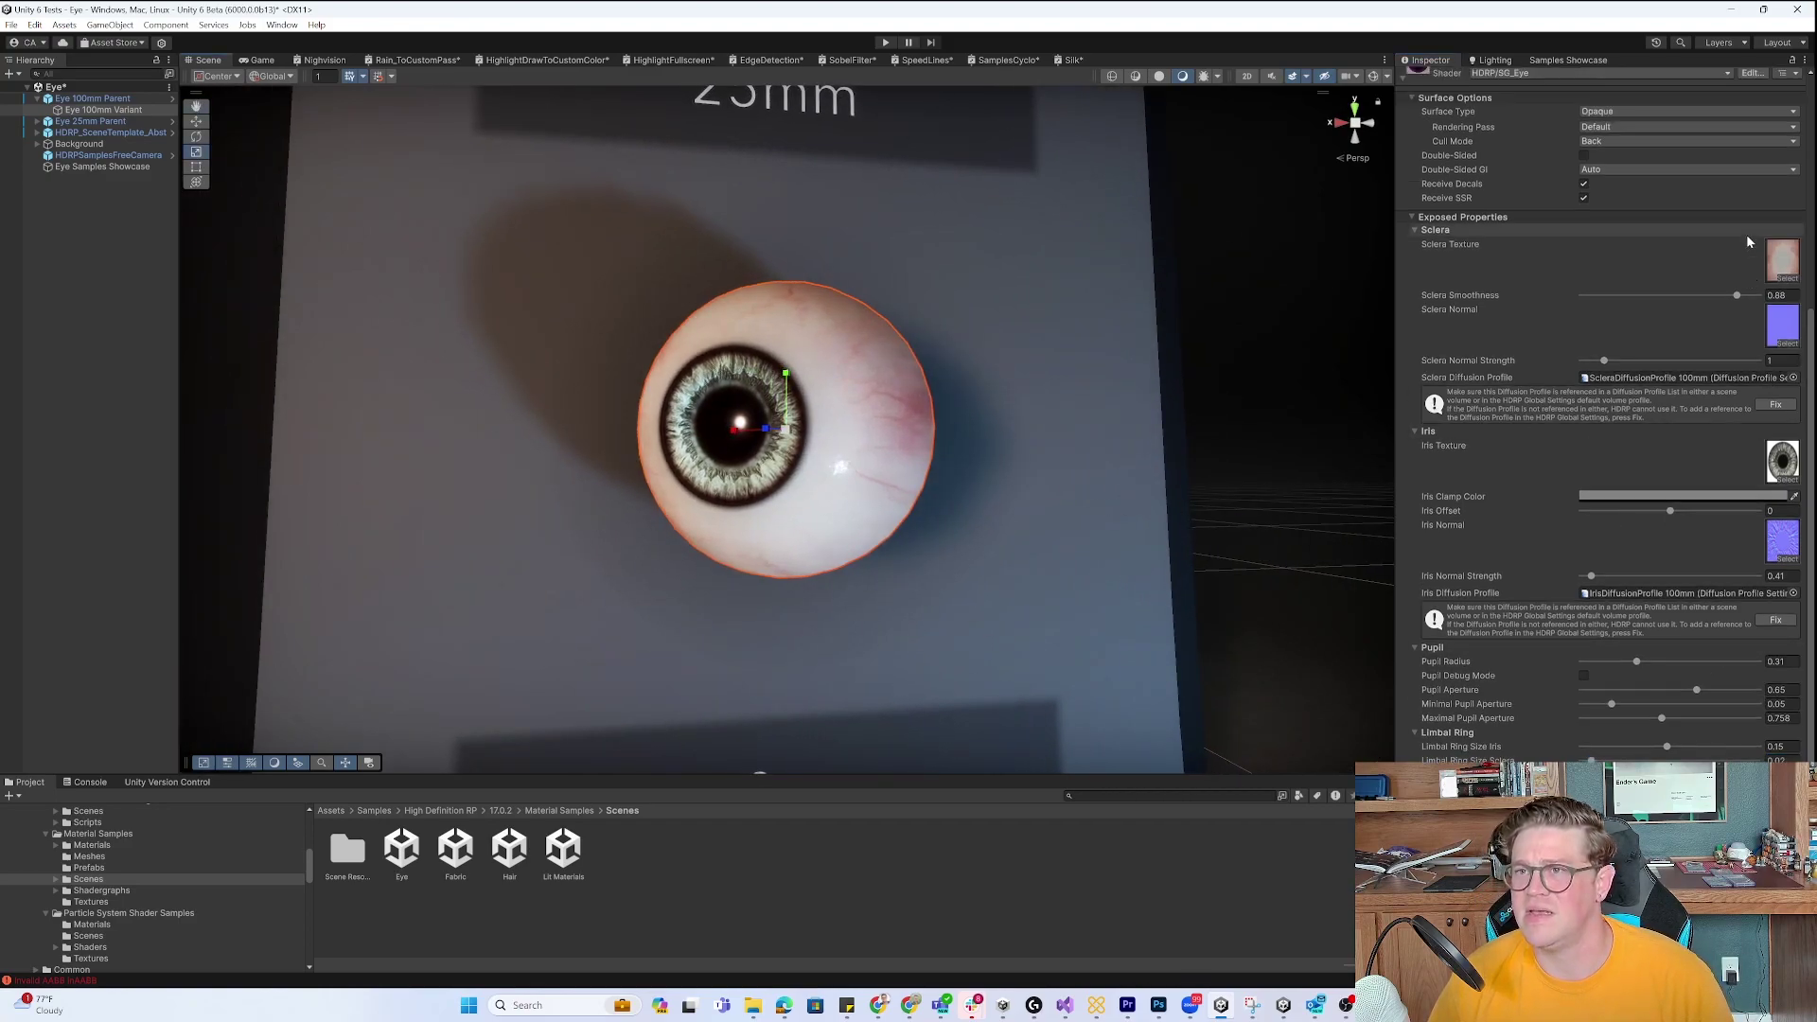
click(1799, 133)
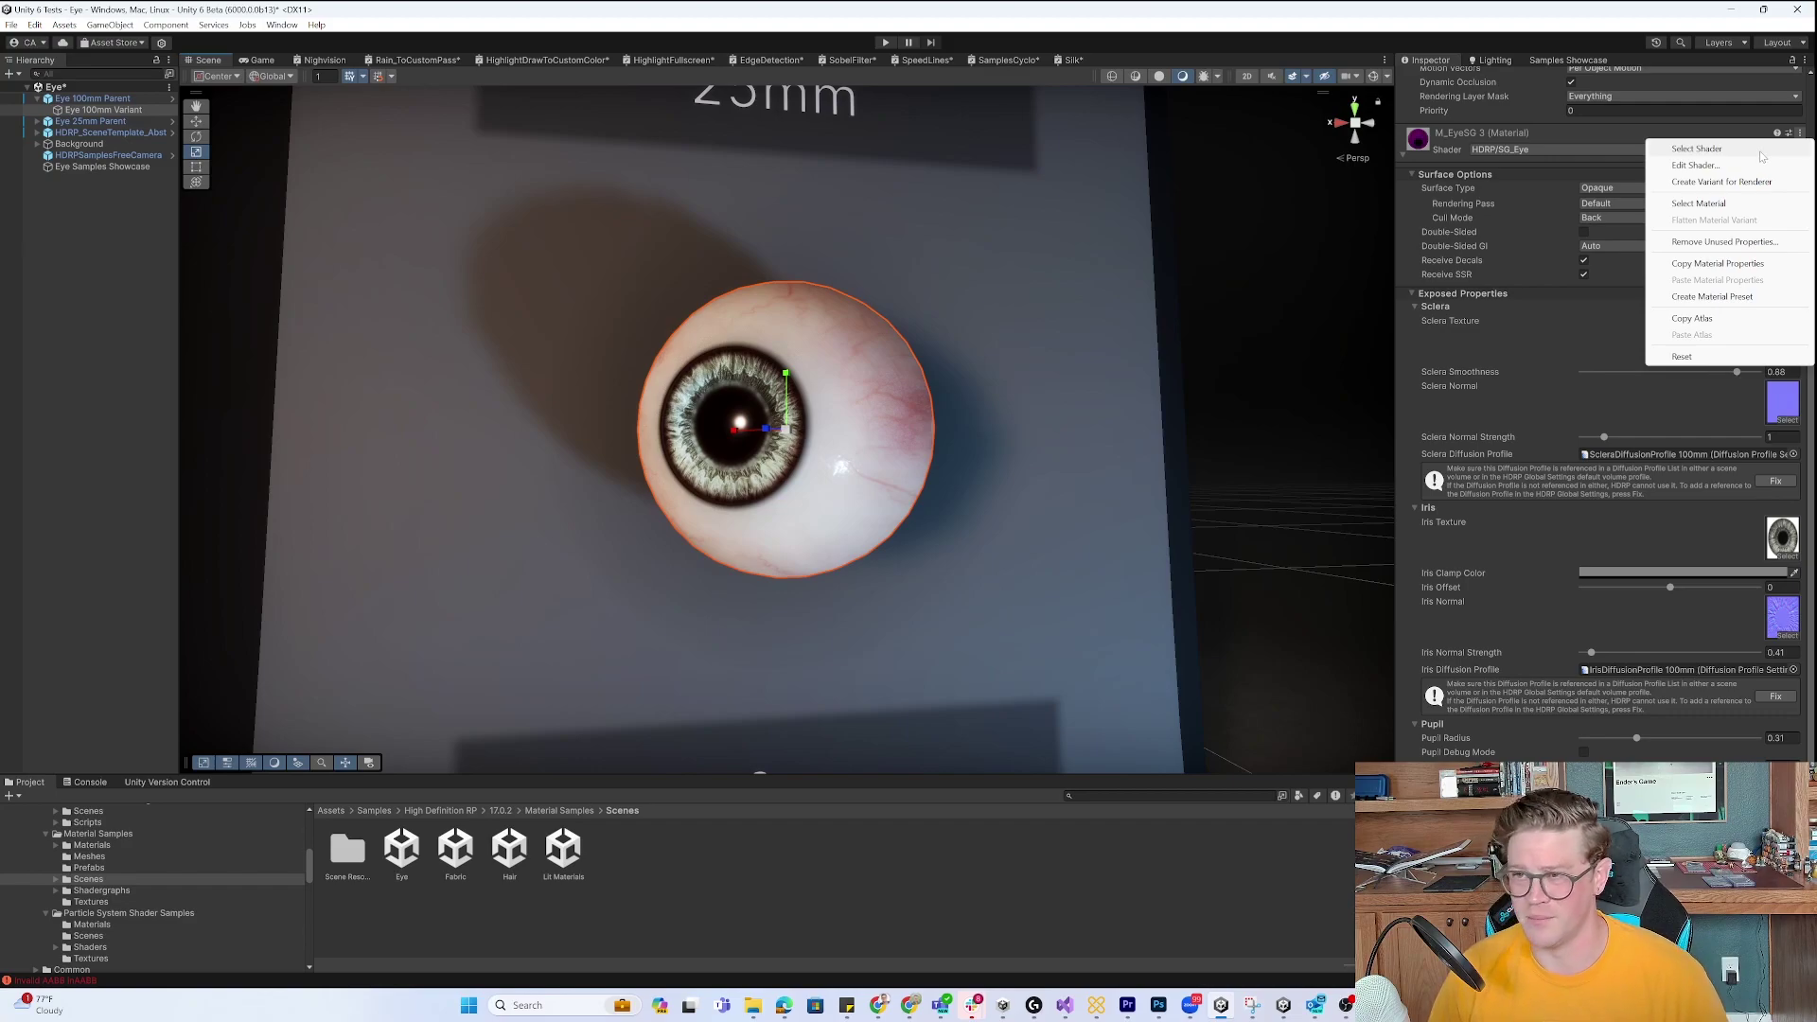
click(1761, 150)
click(569, 849)
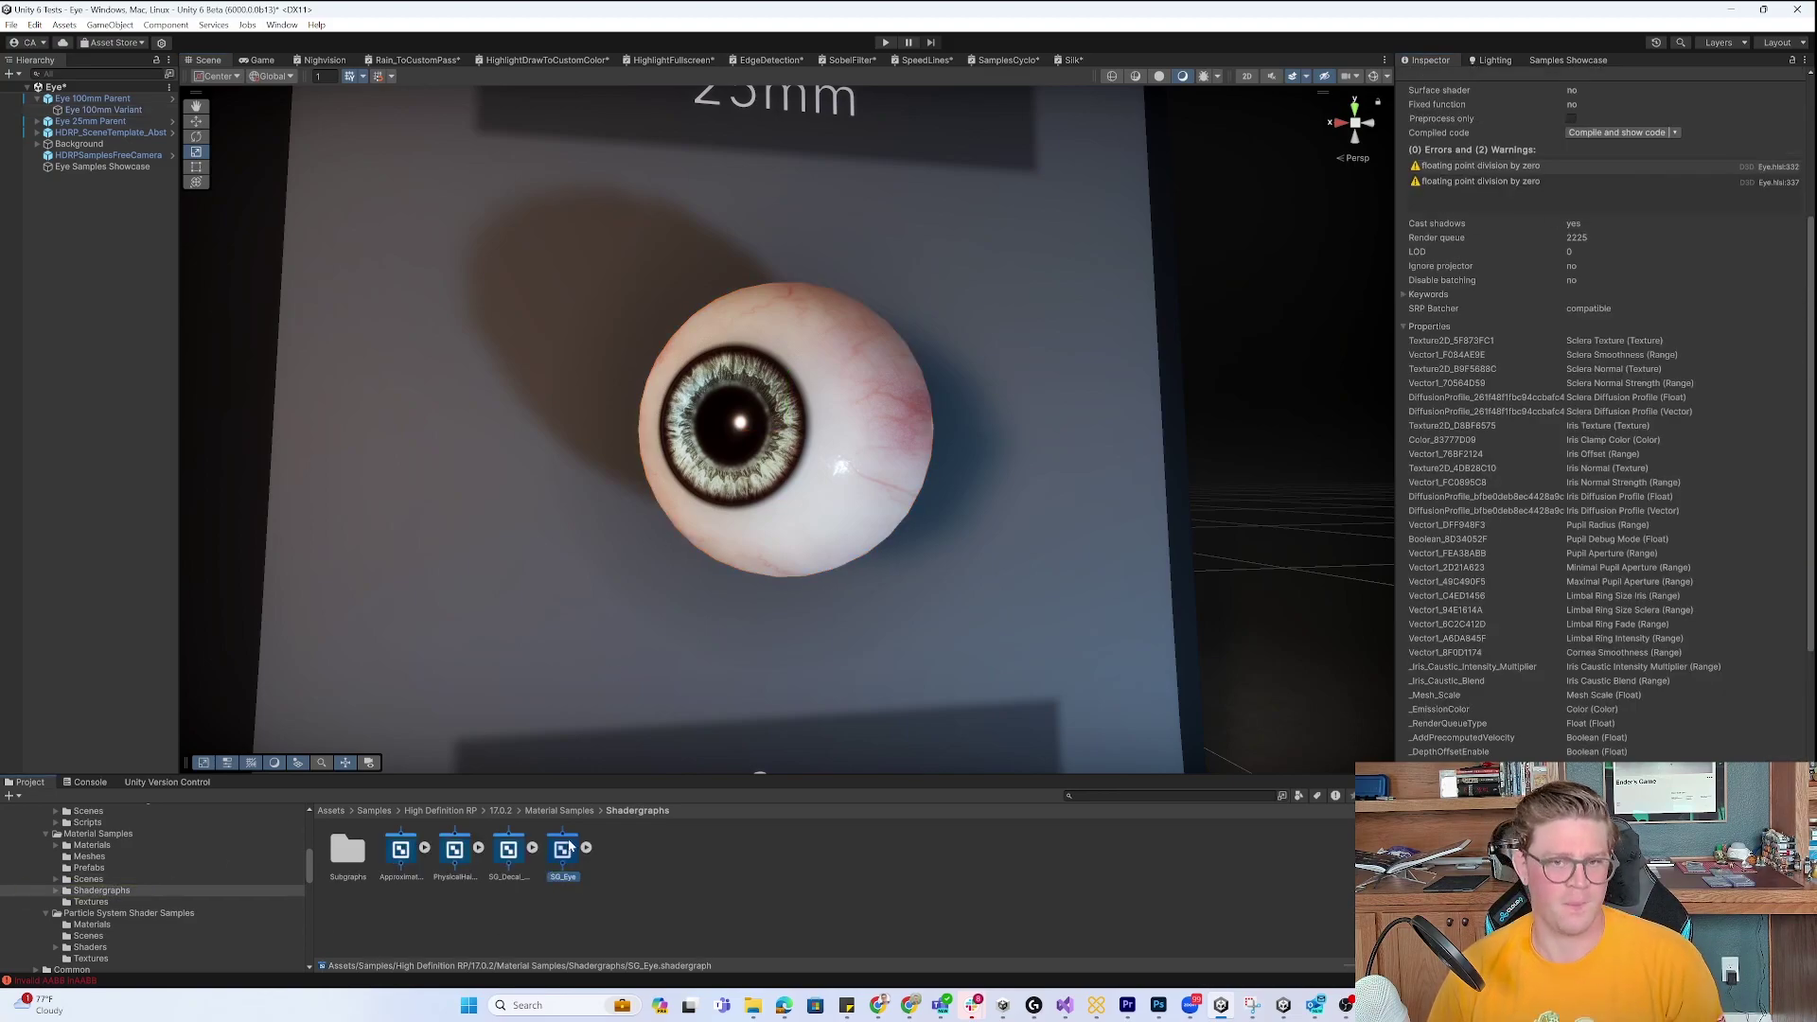
double_click(569, 849)
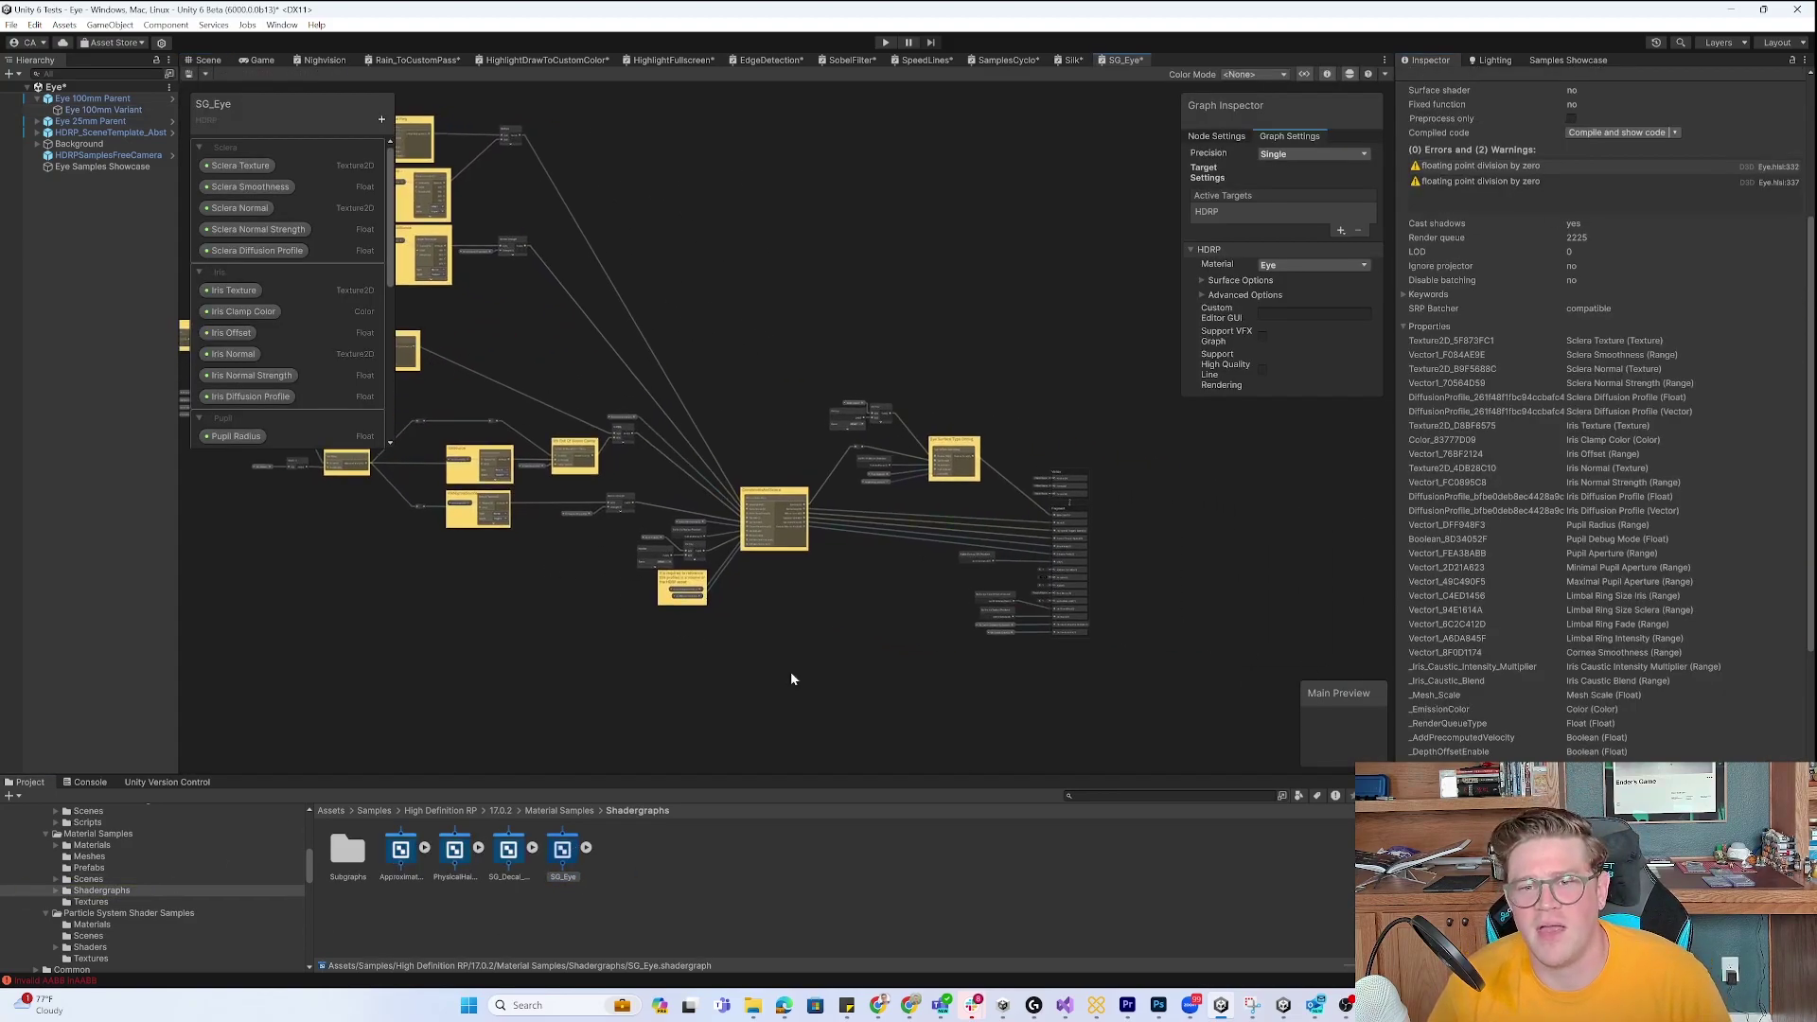
Examine the SG_Eye graph's iris, pupil animation, sclera and limbal ring node groups.
scroll(791, 679, up, 5)
scroll(730, 540, up, 5)
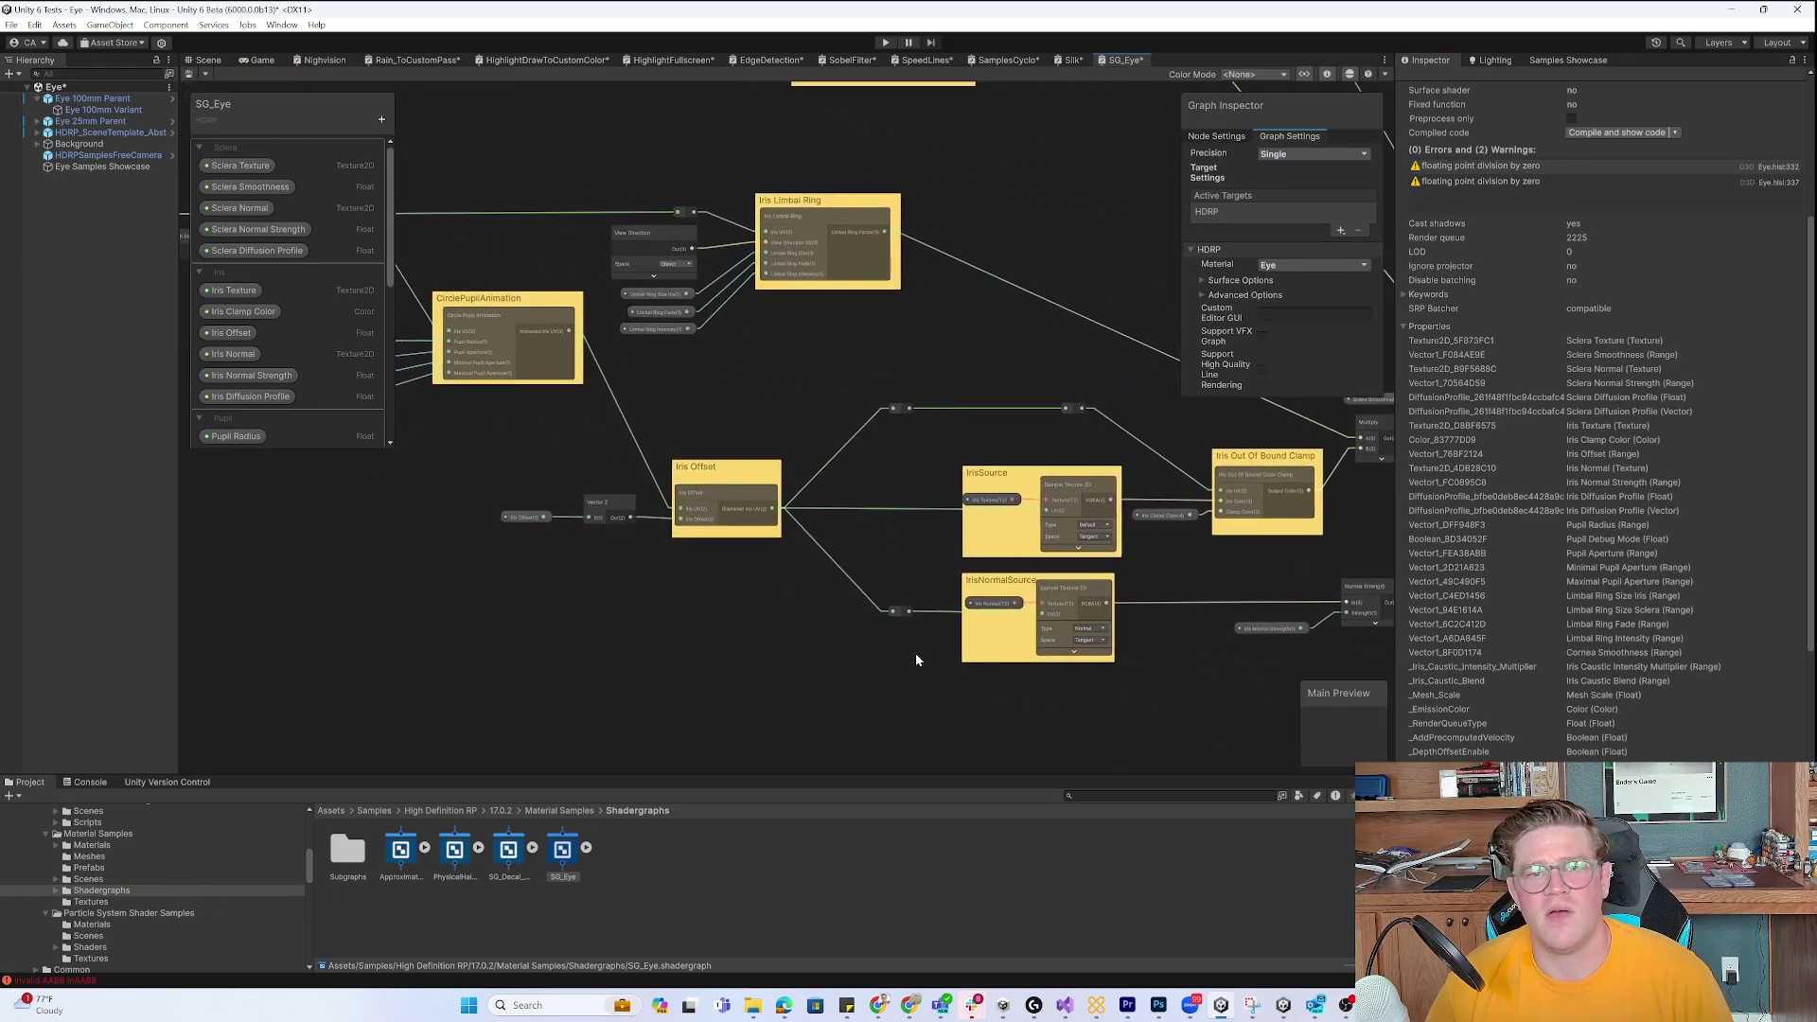
middle_drag(638, 601, 990, 728)
mouse_move(646, 590)
middle_down()
mouse_move(1000, 718)
mouse_move(355, 652)
middle_up()
middle_drag(1094, 682, 916, 815)
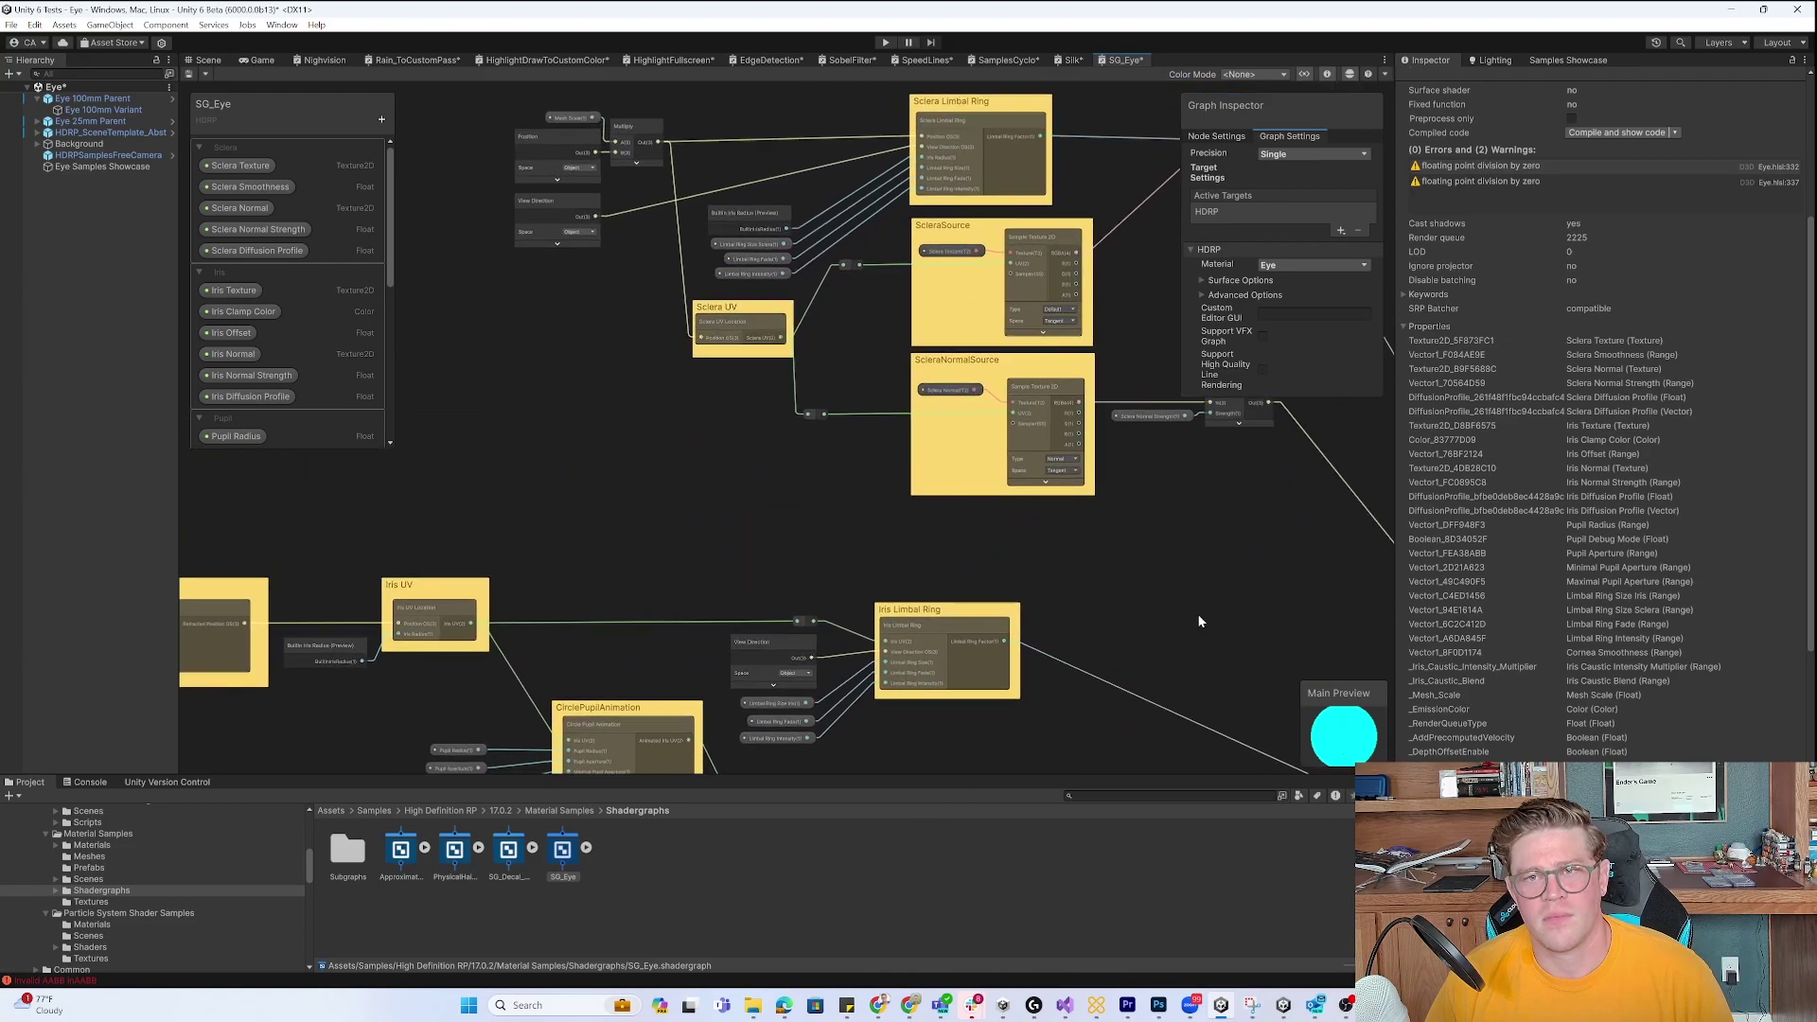
middle_drag(1198, 622, 832, 475)
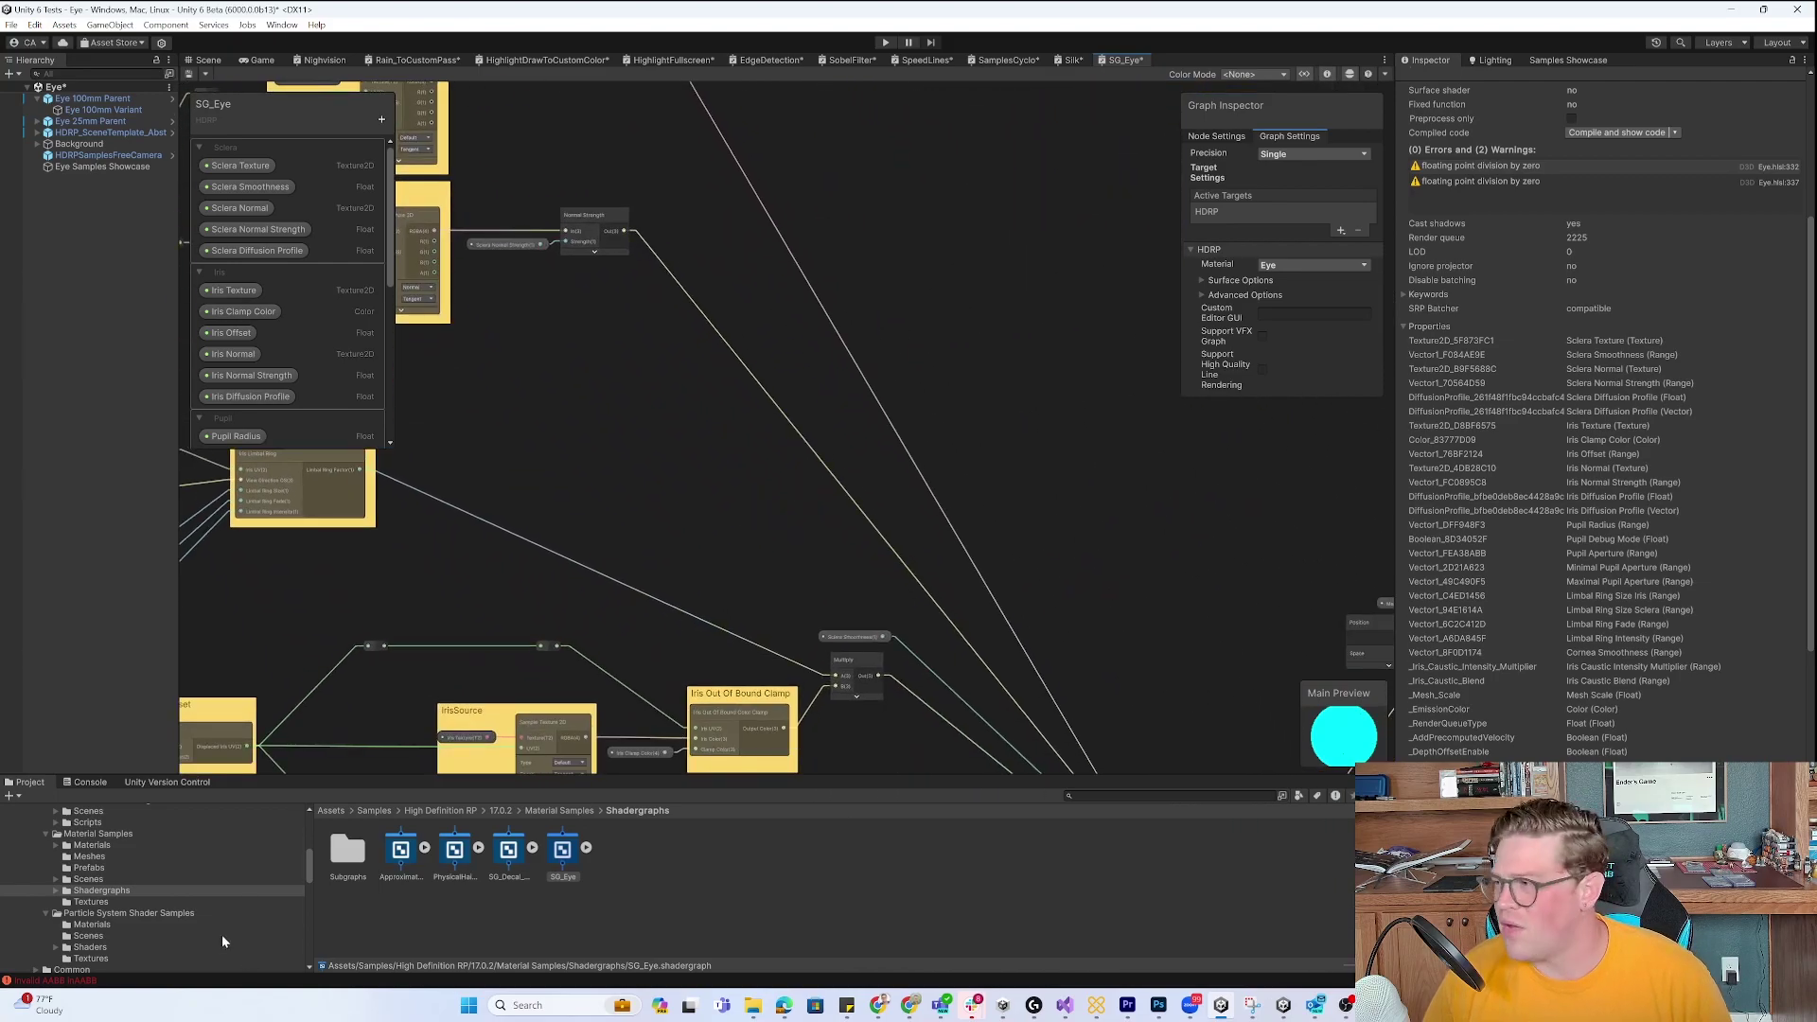
Open the ParticleShaderGraphsSampleScene from the Particle System Shader Samples without saving the Eye scene, and show it in the Scene view.
scroll(132, 909, down, 1)
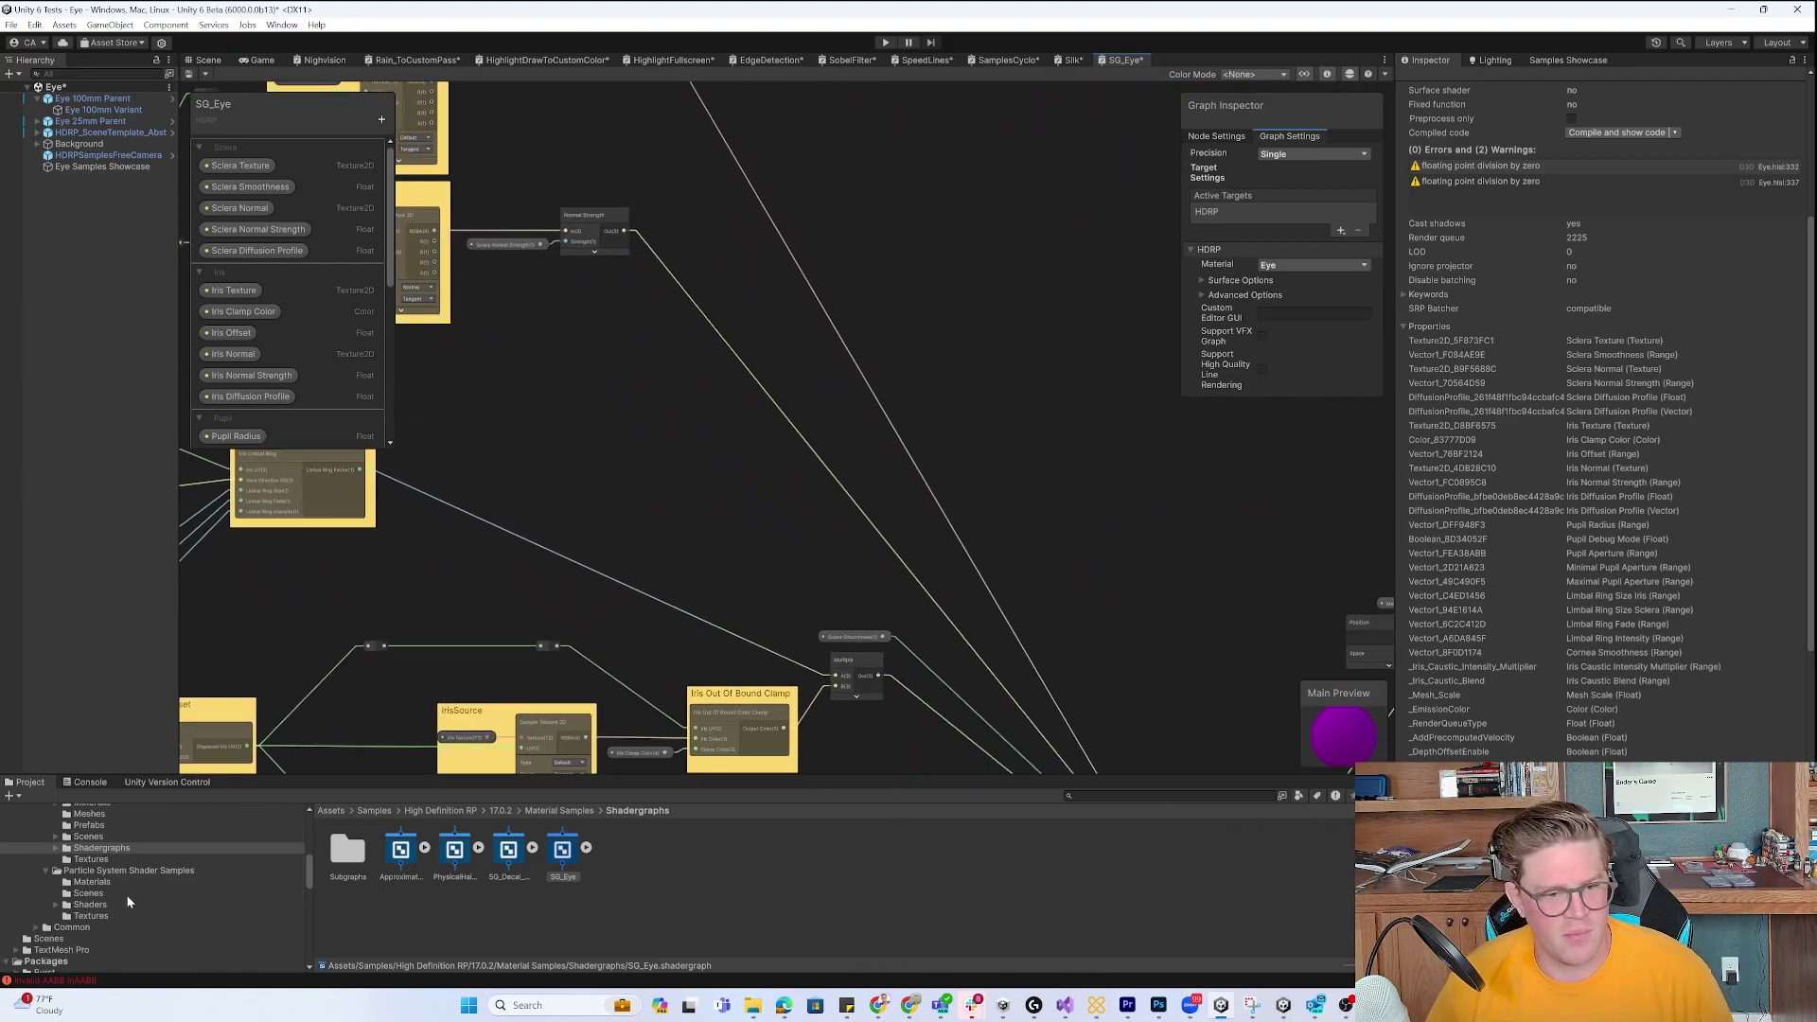
click(110, 871)
click(105, 893)
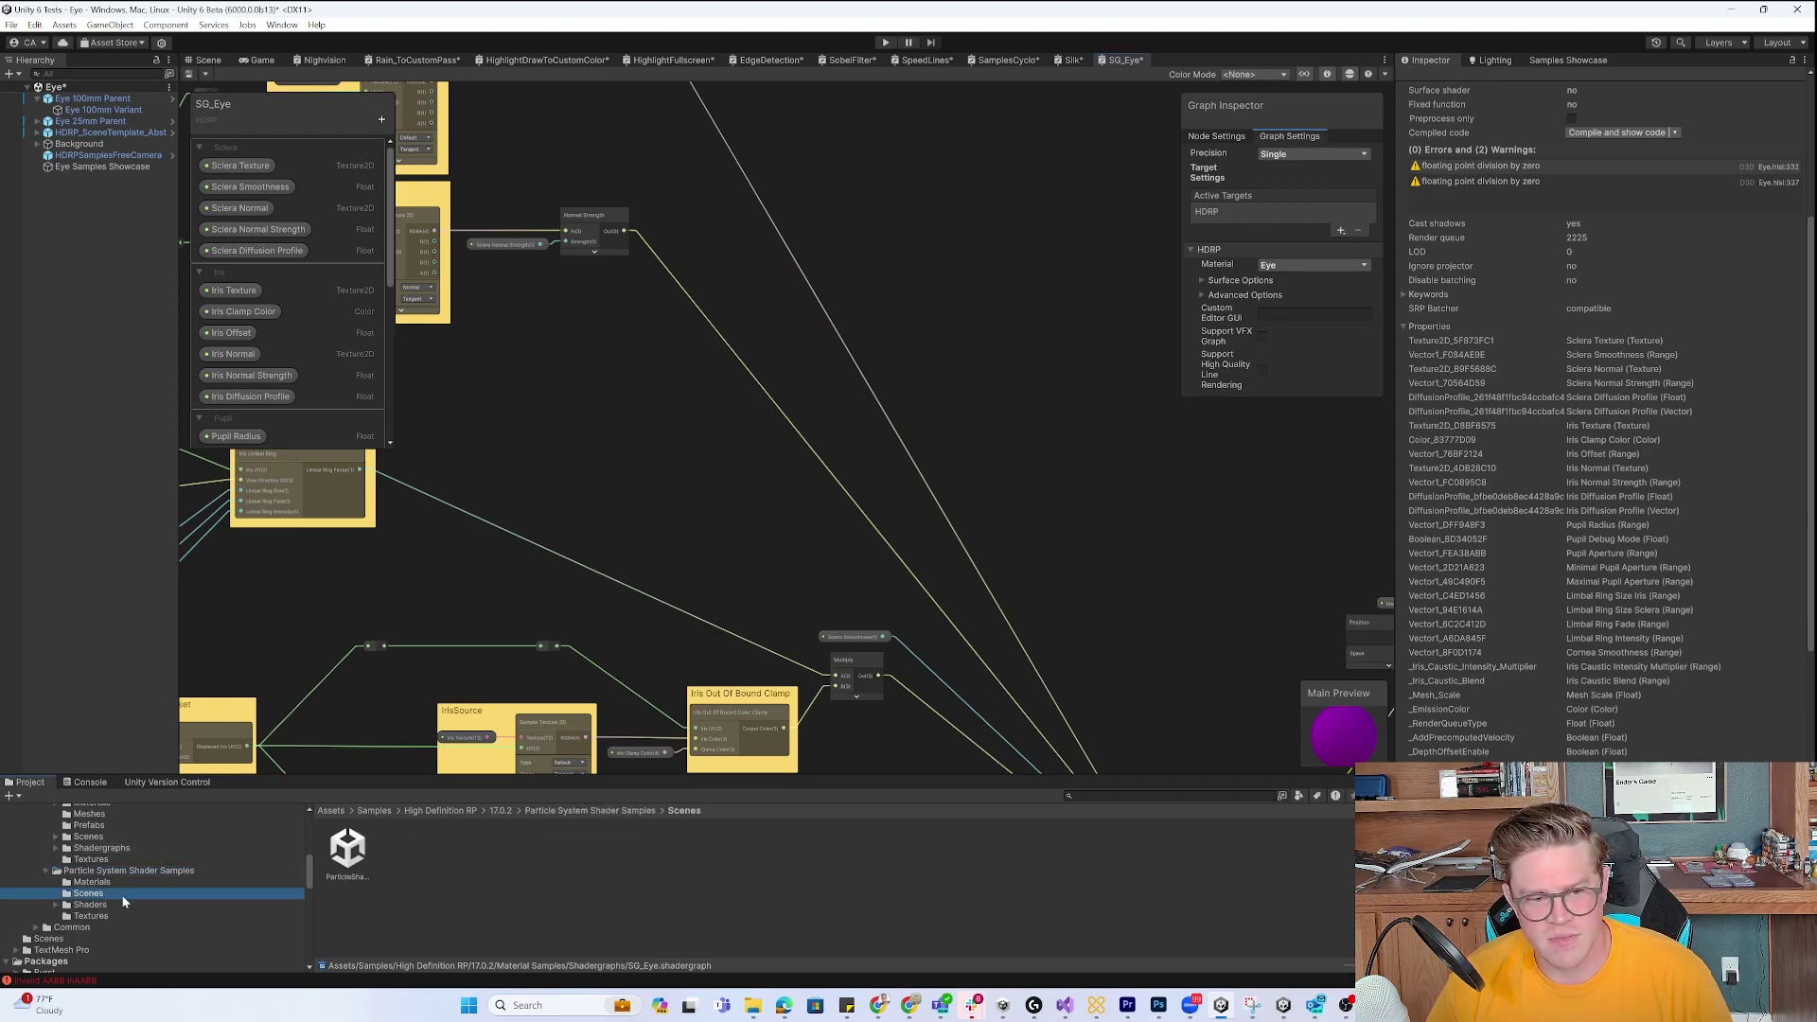
double_click(358, 887)
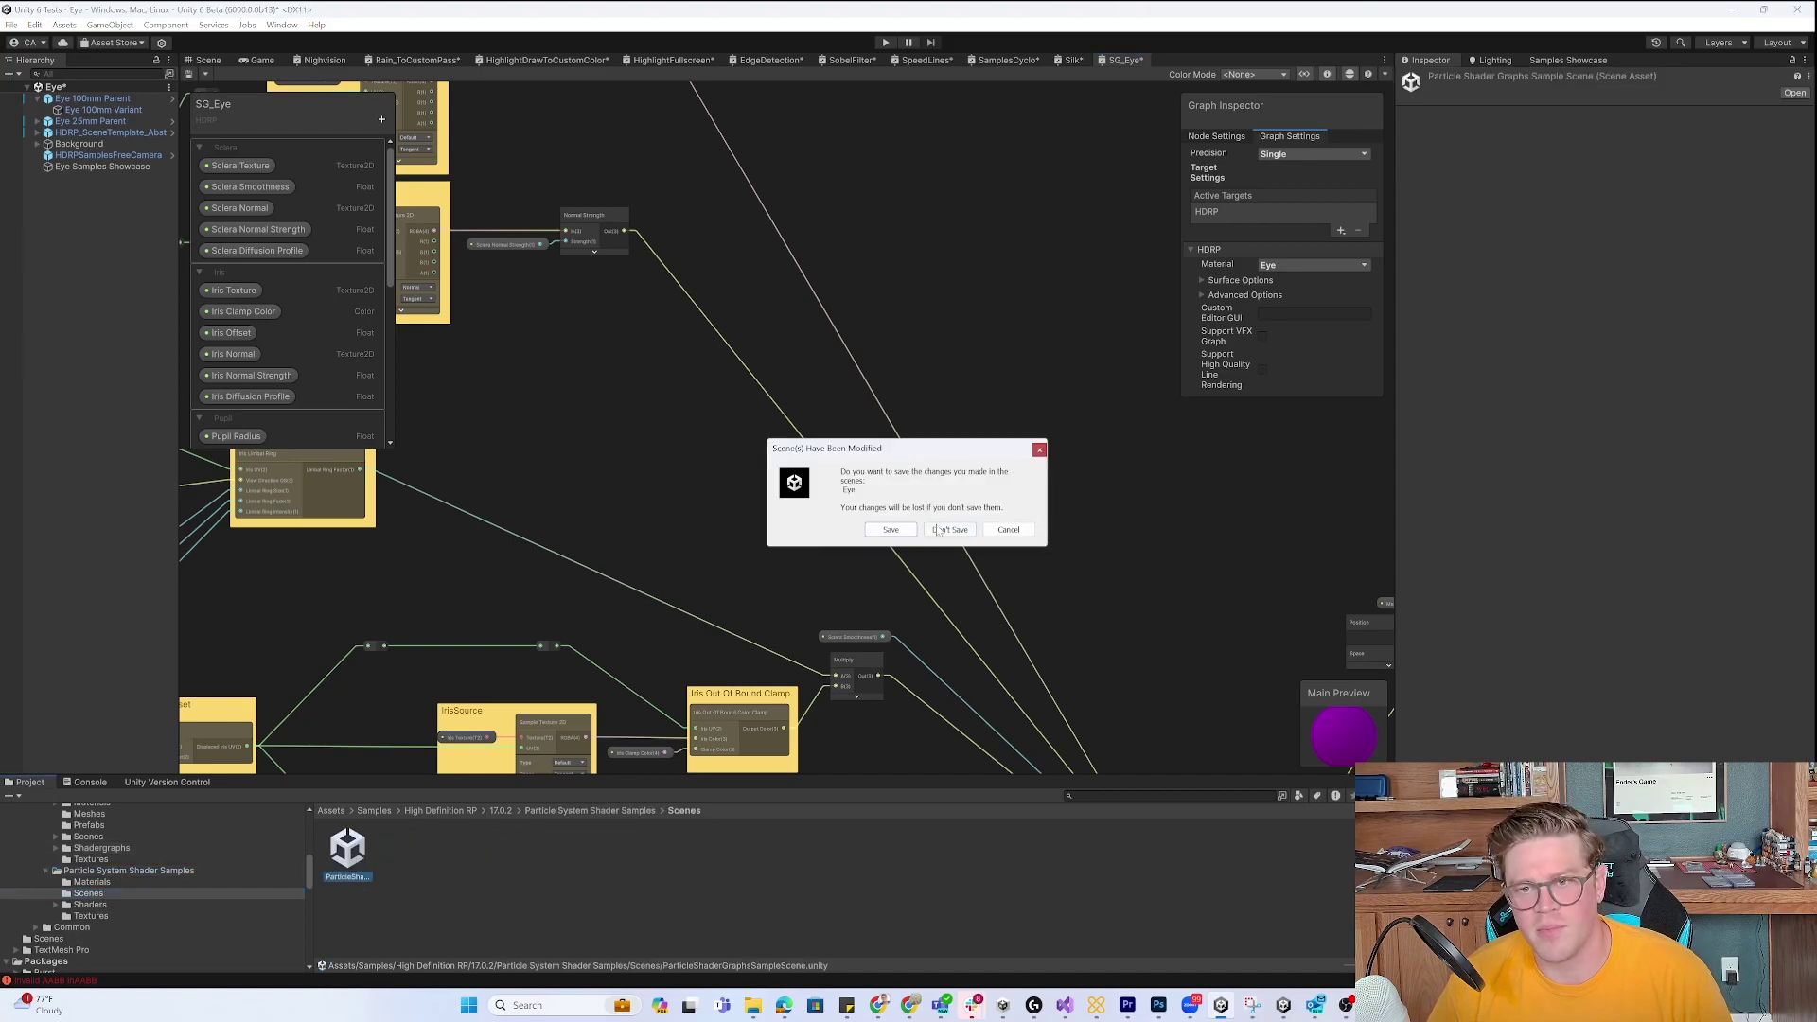
click(949, 530)
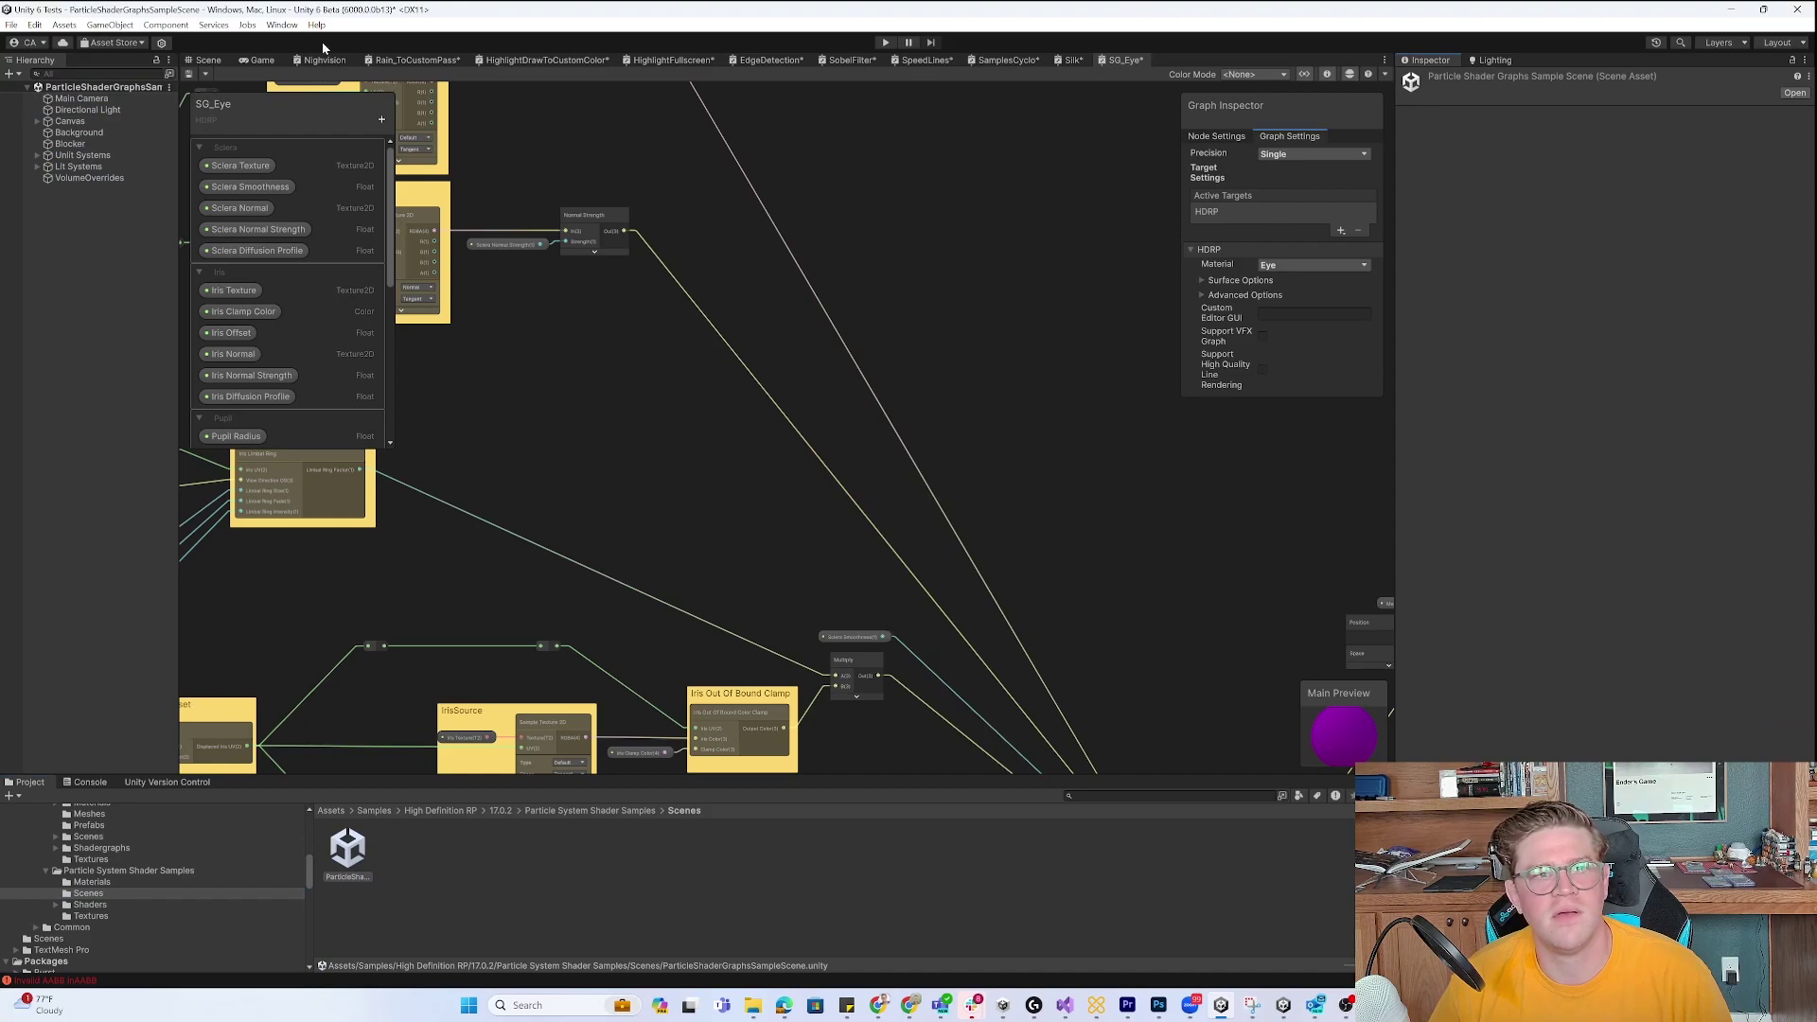
click(215, 60)
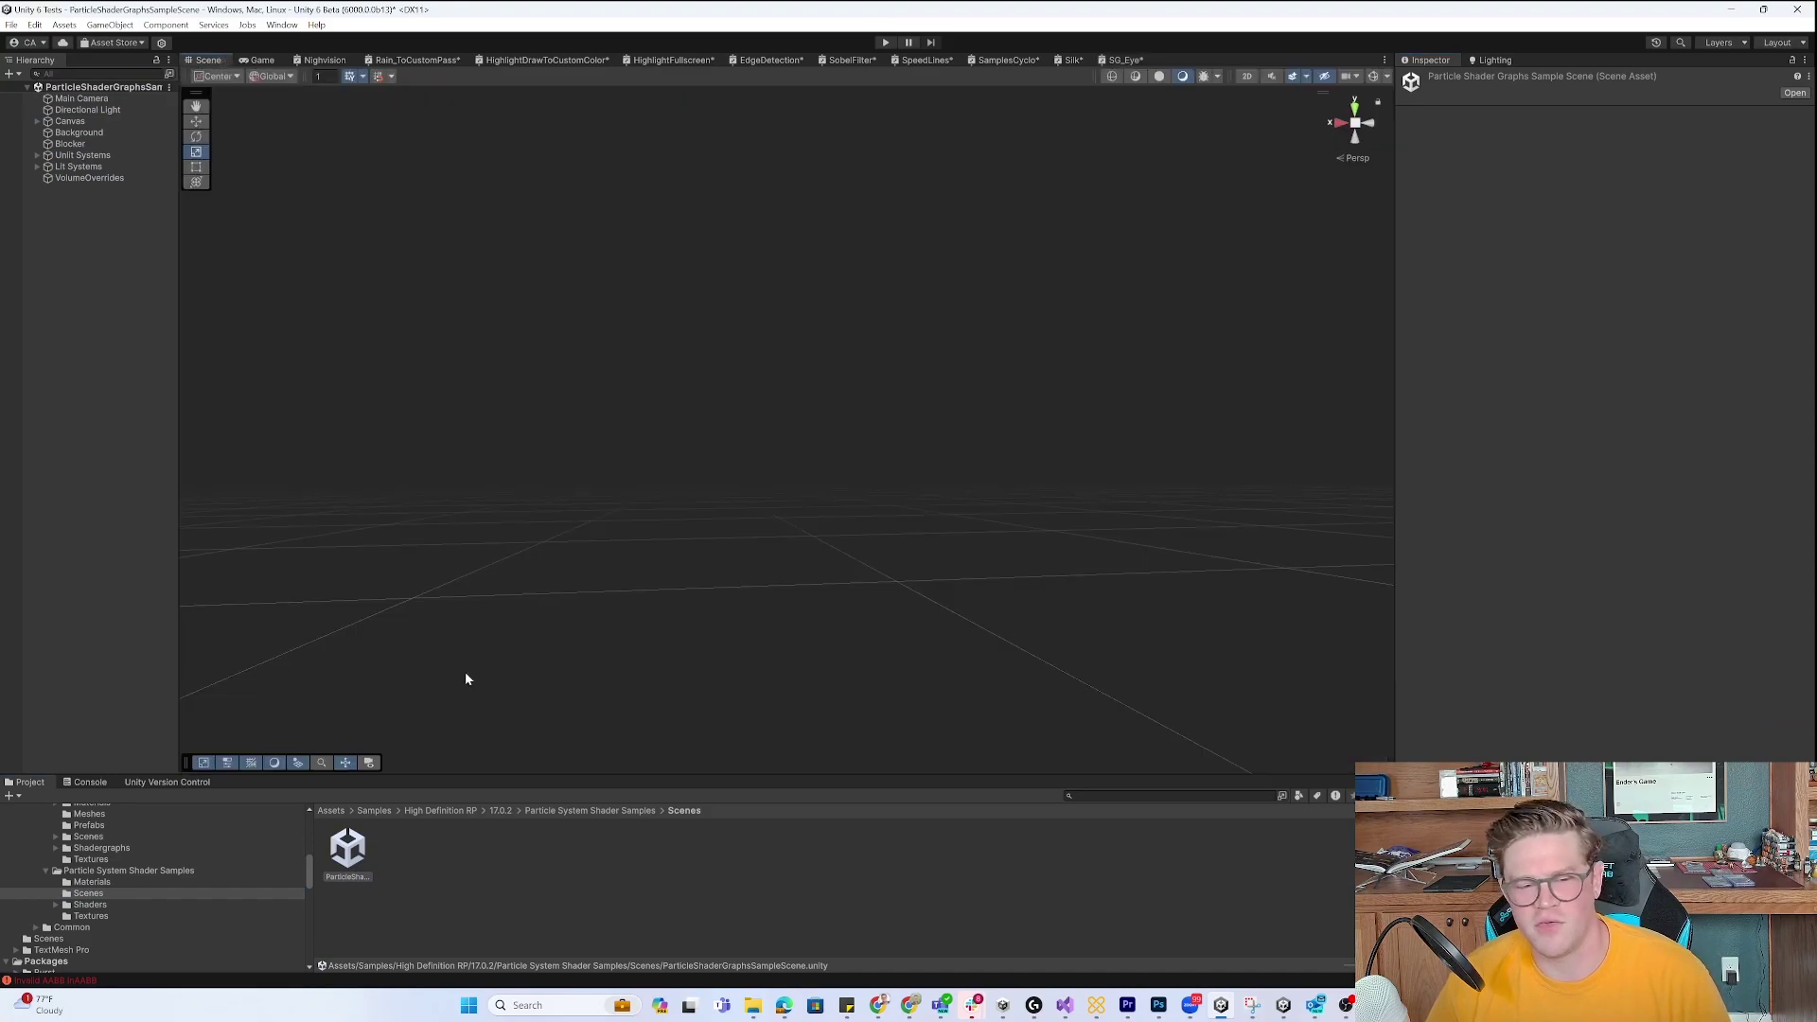
Frame the Canvas object to view the wall of labelled unlit and lit particle samples from the front.
scroll(916, 581, down, 5)
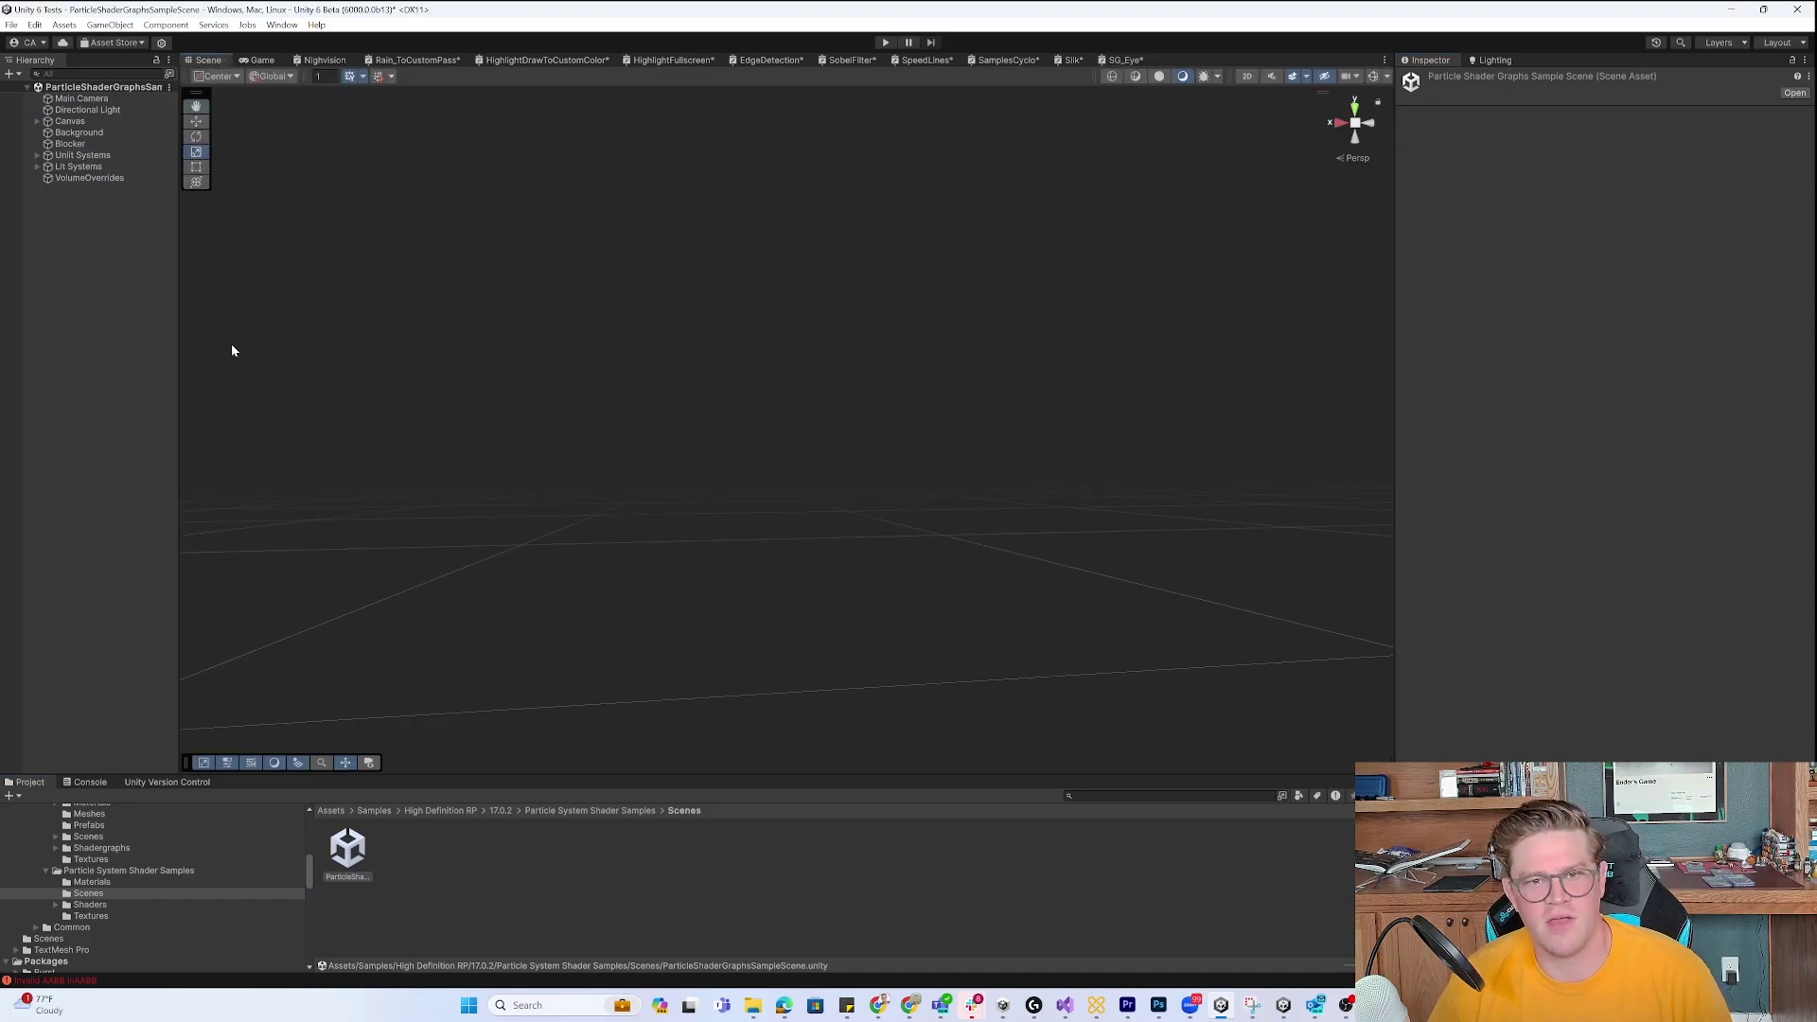
click(91, 124)
key(f)
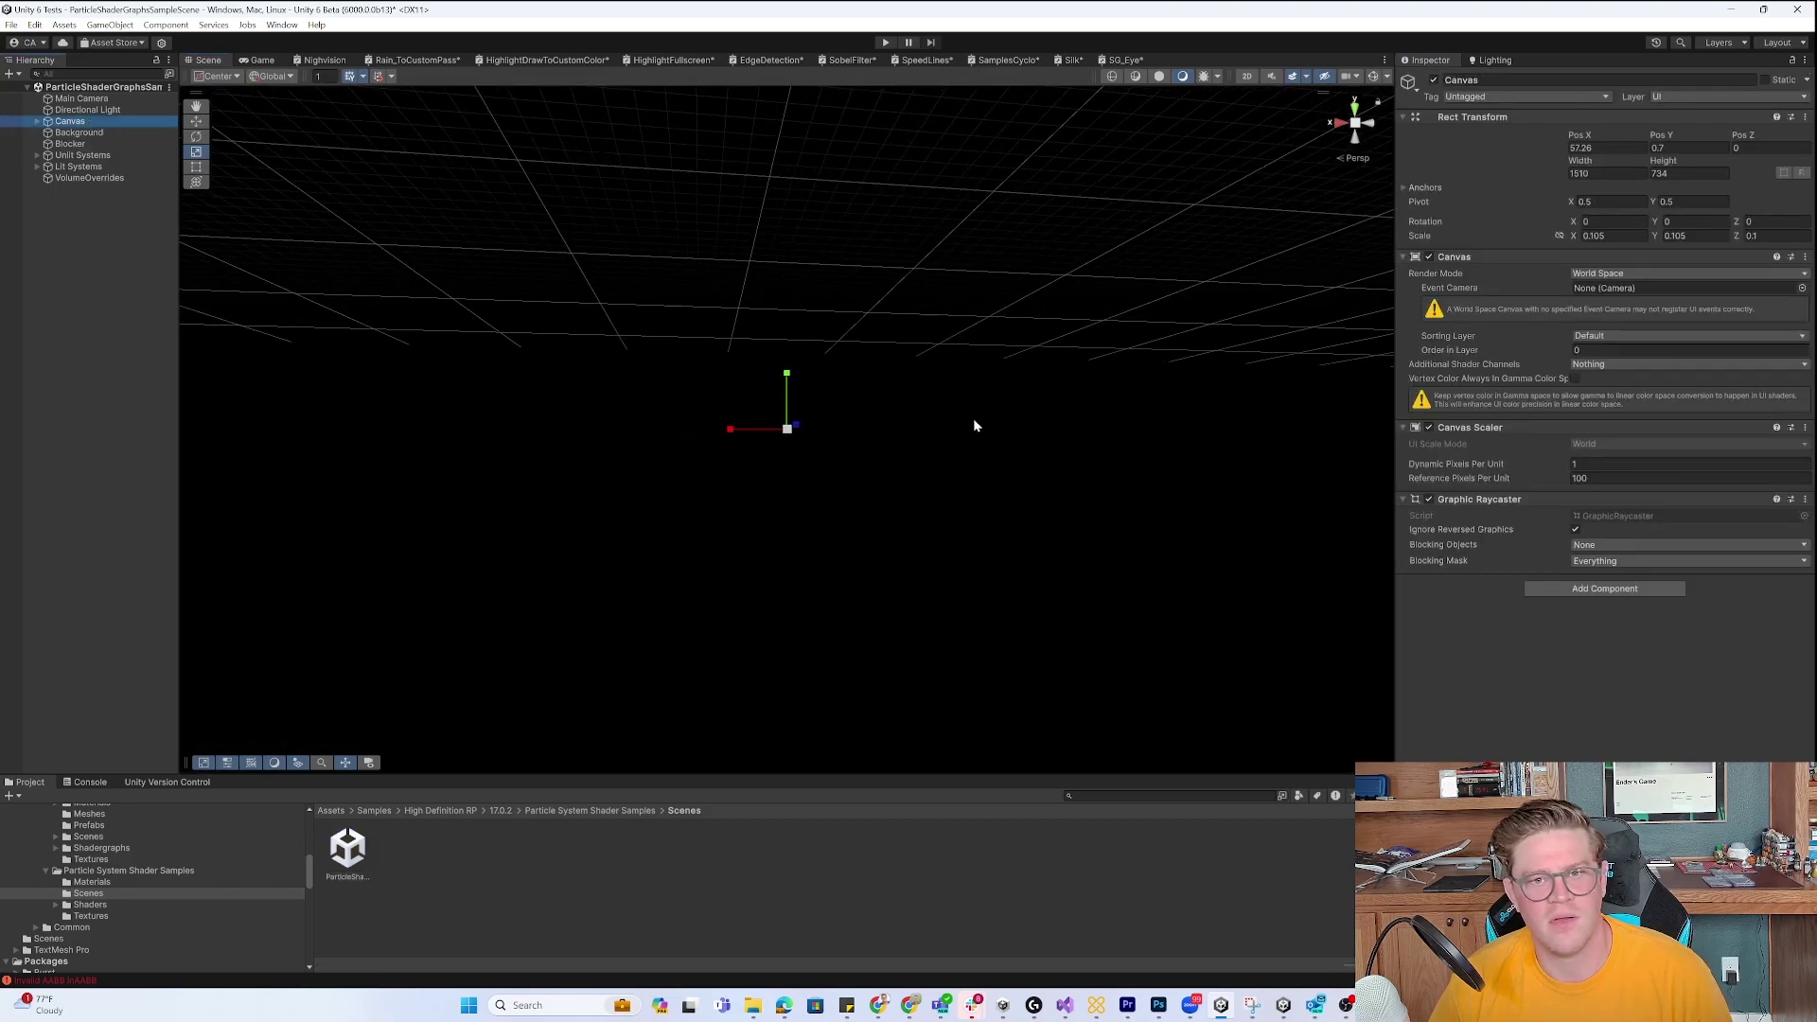
alt+drag(981, 413, 857, 407)
alt+right_drag(856, 406, 1198, 535)
alt+drag(1198, 535, 1268, 545)
middle_drag(1269, 545, 1286, 545)
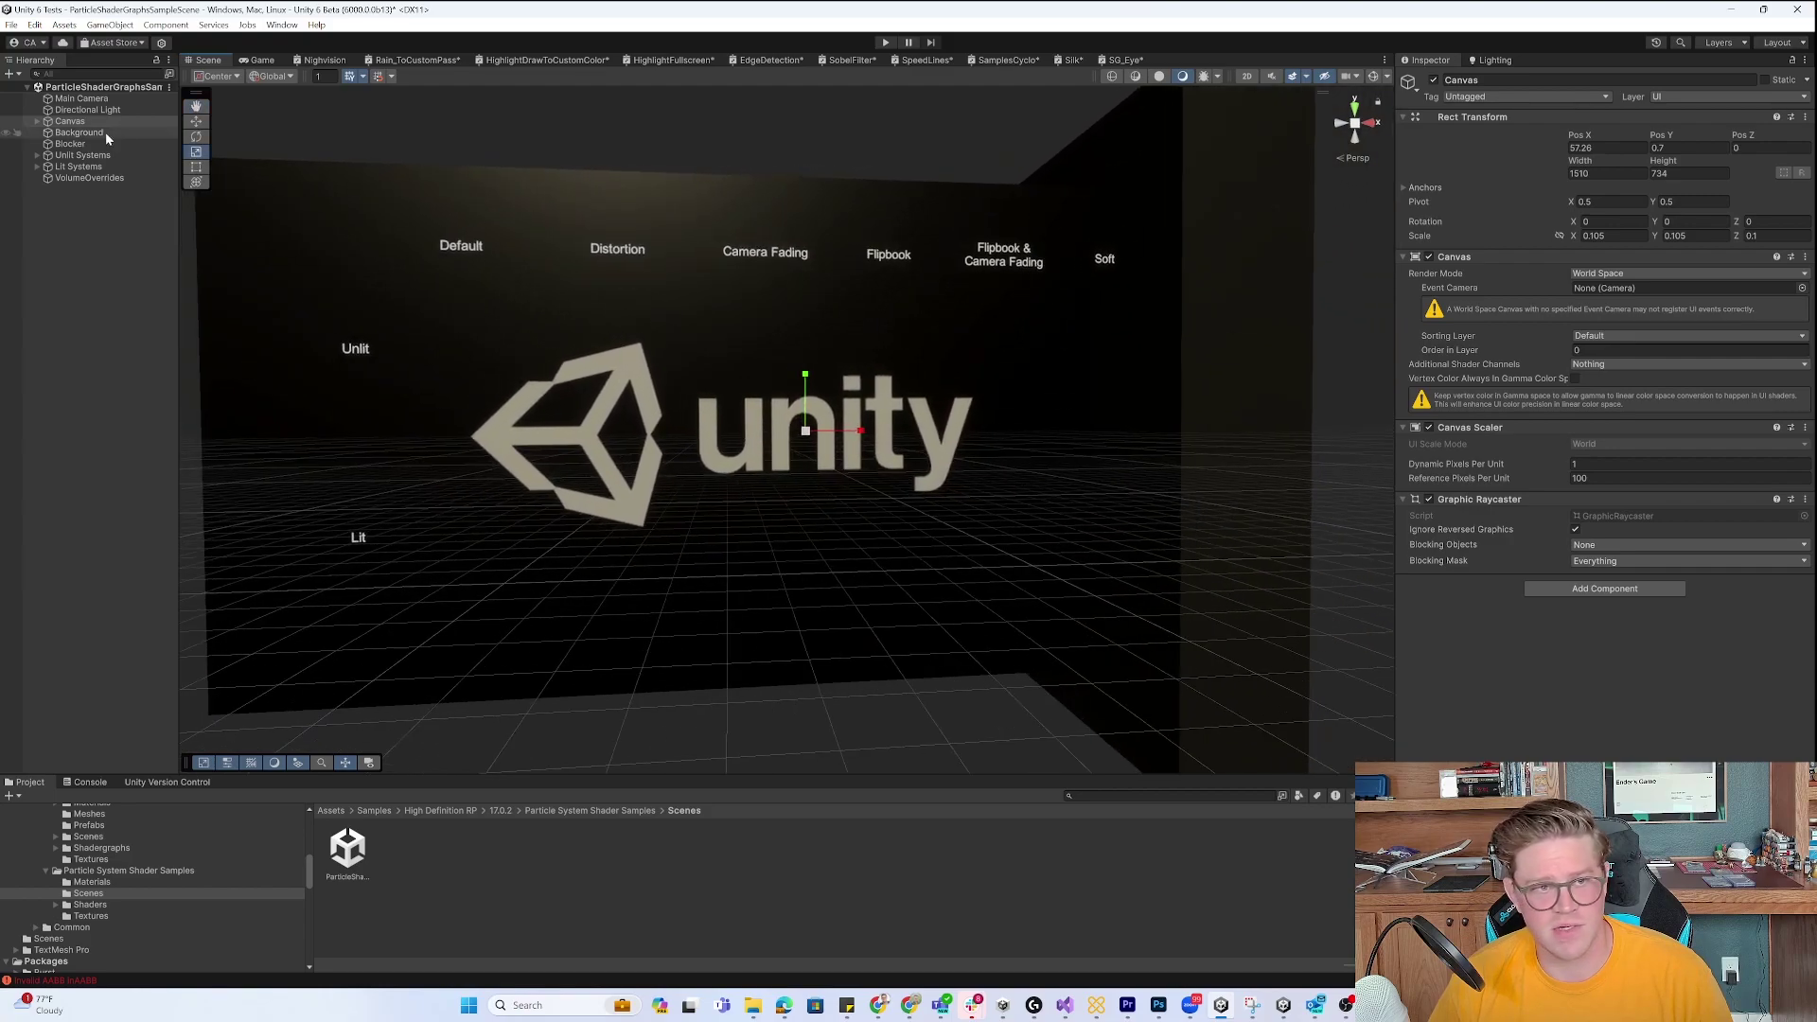
Expand Unlit Systems and Lit Systems and preview their distortion, camera fading, flipbook and soft particle variants.
click(37, 166)
click(36, 155)
click(88, 177)
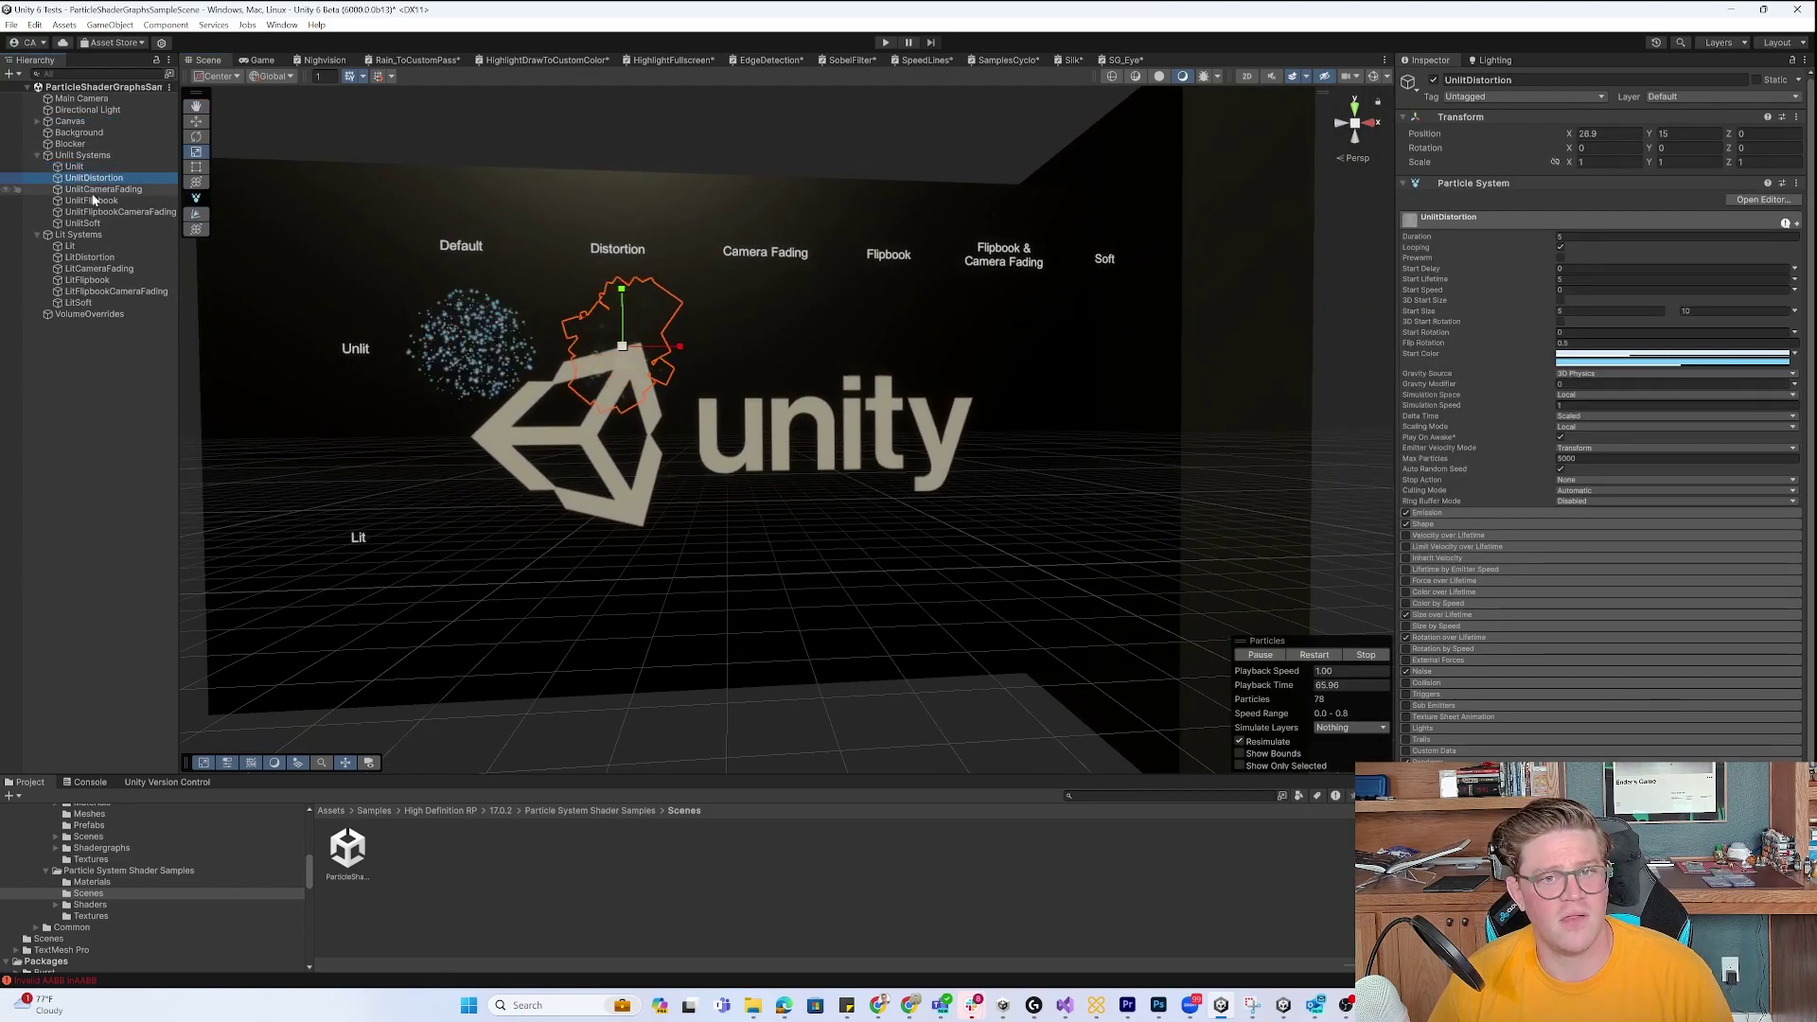
click(94, 190)
click(100, 201)
click(83, 223)
click(99, 247)
click(103, 258)
click(104, 269)
click(107, 280)
click(106, 292)
click(85, 302)
right_drag(738, 445, 755, 389)
Select the default Unlit particle system and try bright green as its second Start Color.
click(1289, 438)
click(79, 168)
scroll(507, 211, down, 2)
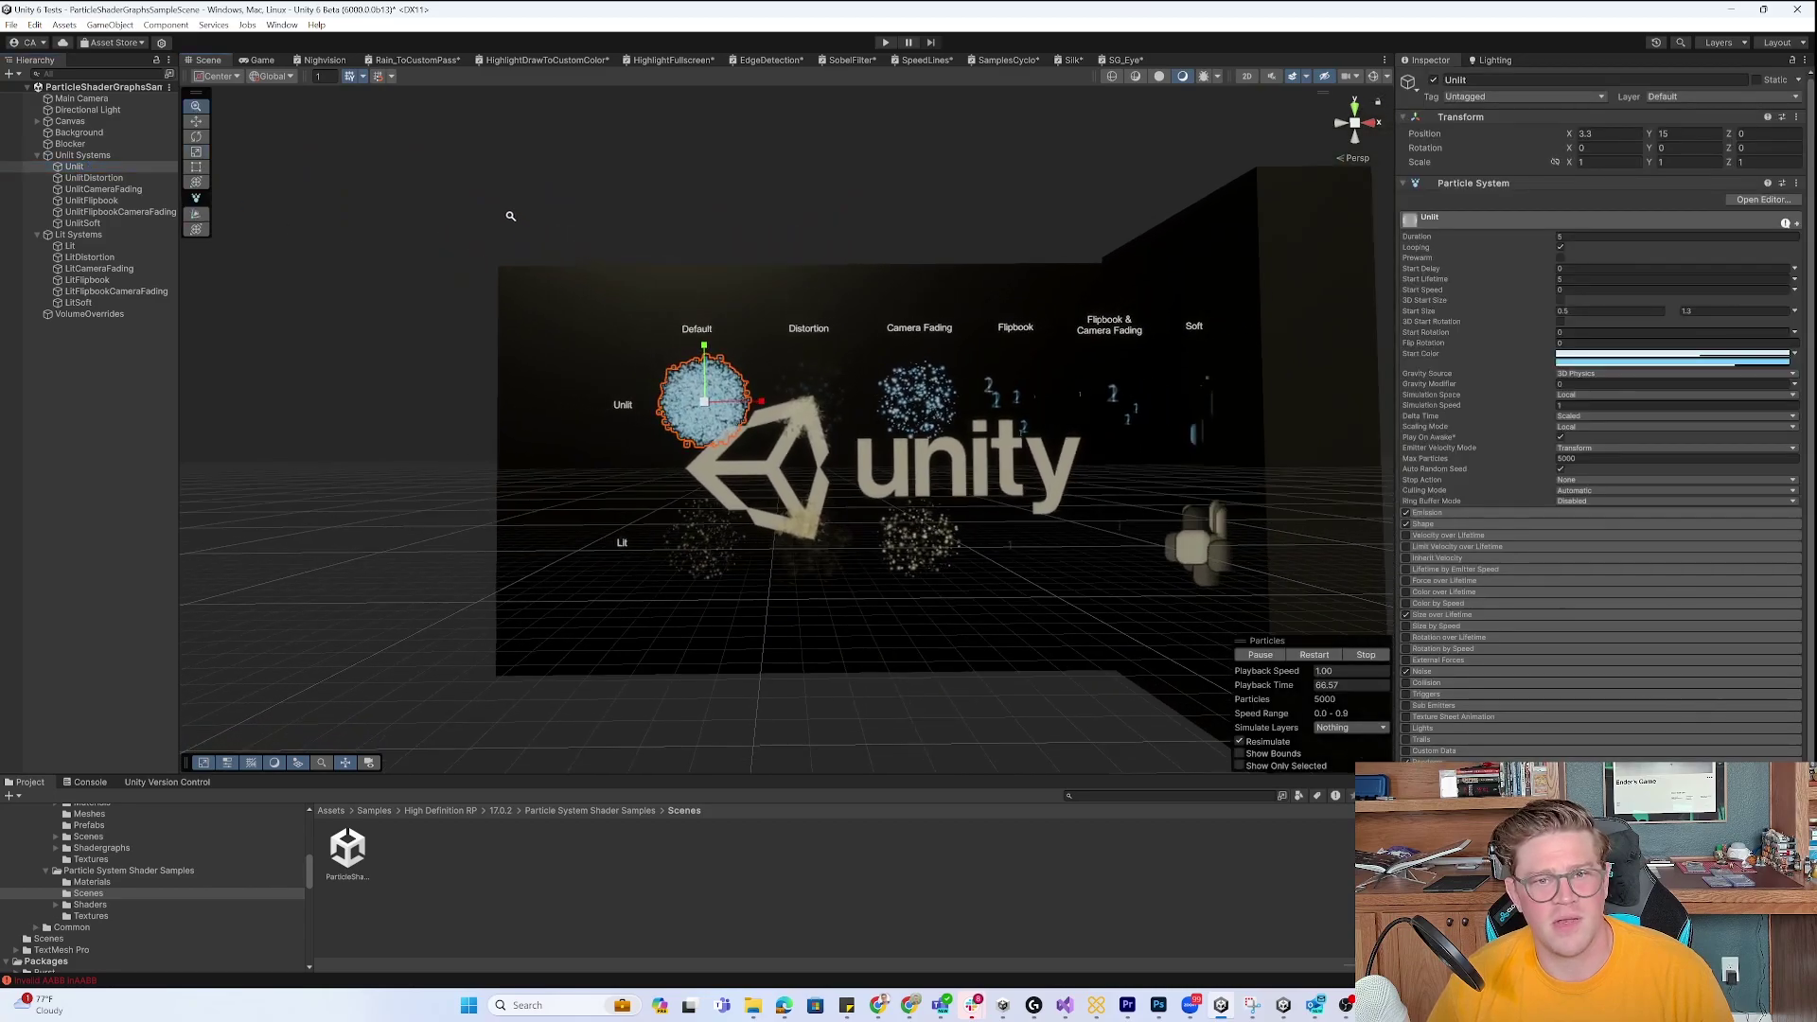
scroll(1013, 477, up, 6)
right_drag(805, 400, 786, 394)
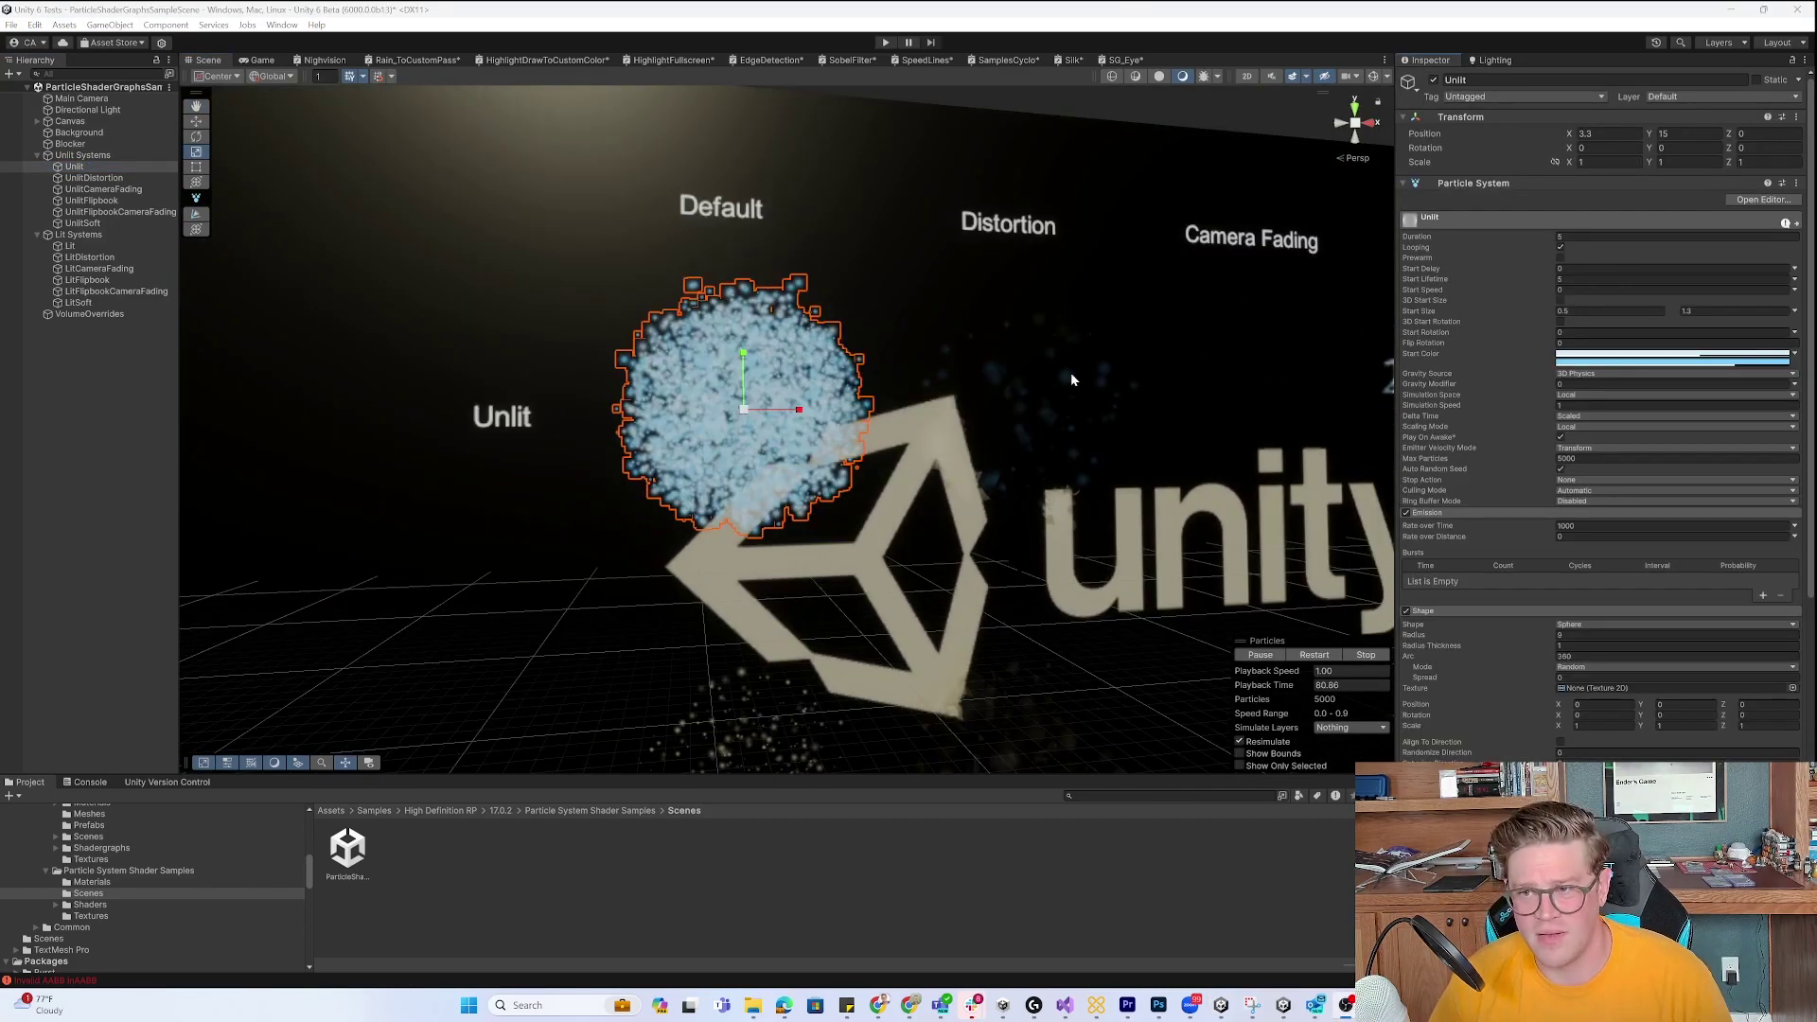
alt+drag(1073, 380, 1325, 417)
click(1699, 357)
click(1705, 406)
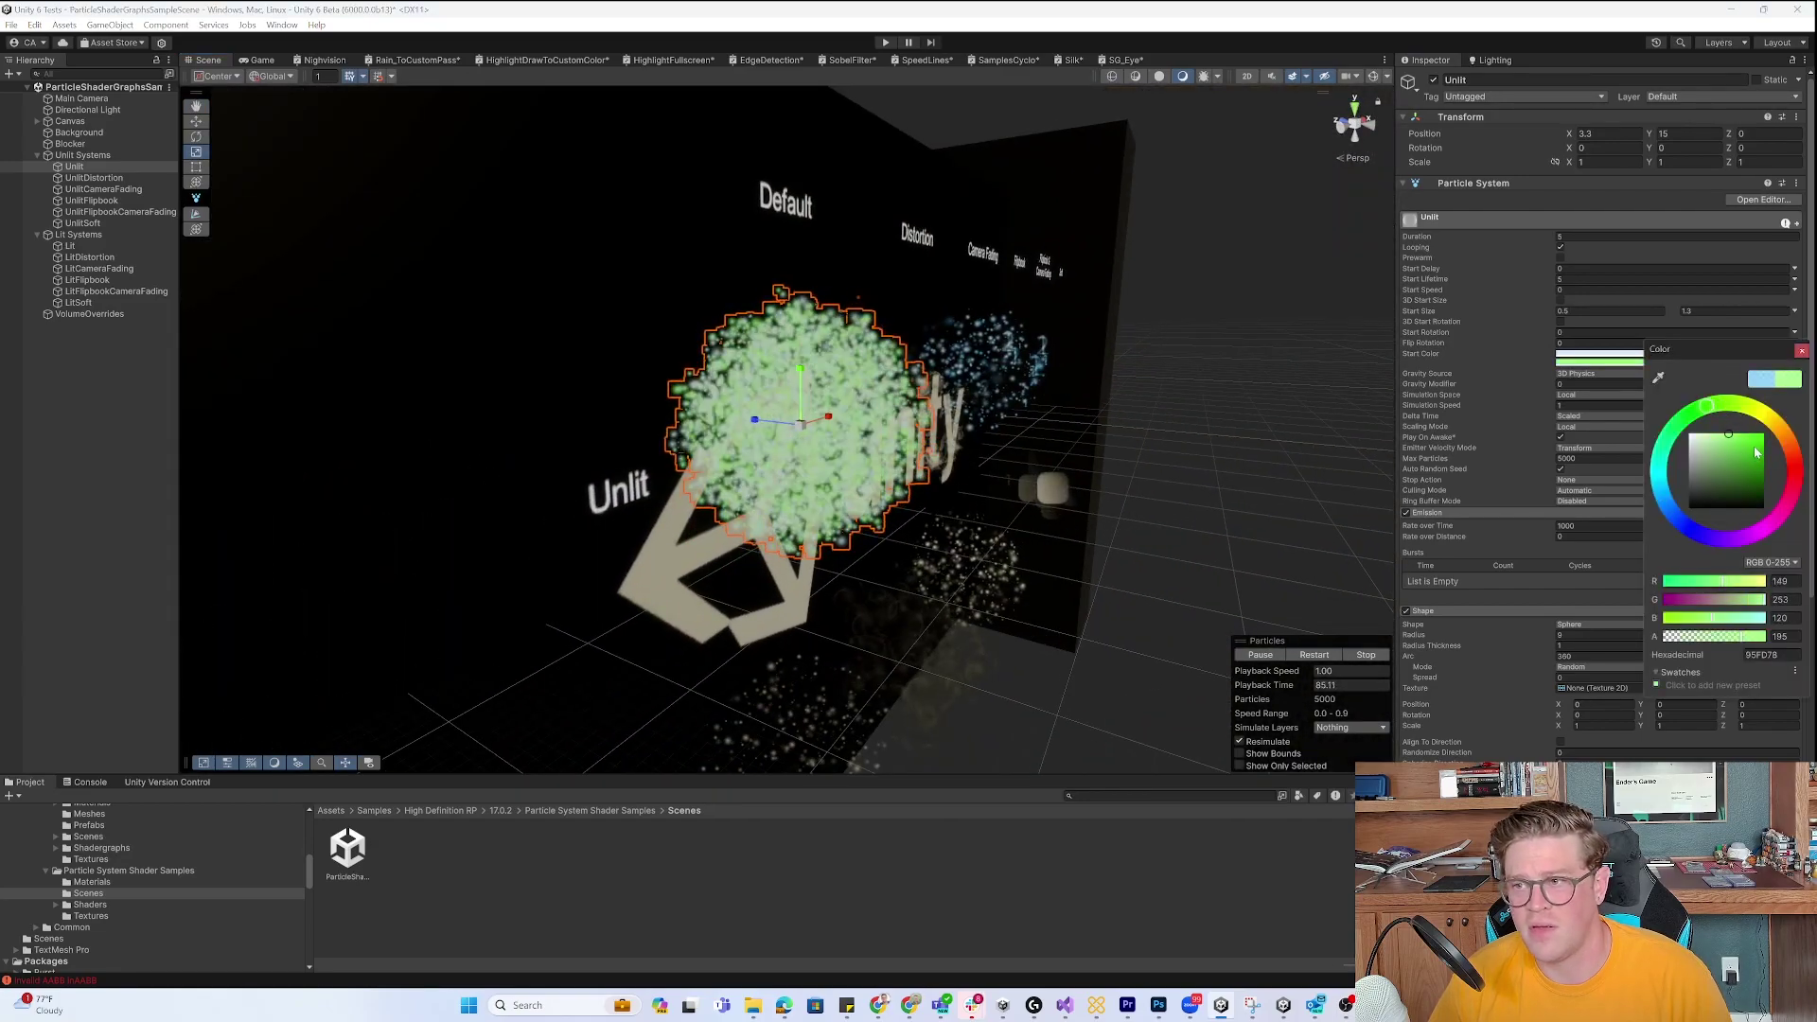
drag(1742, 451, 1758, 433)
click(1801, 351)
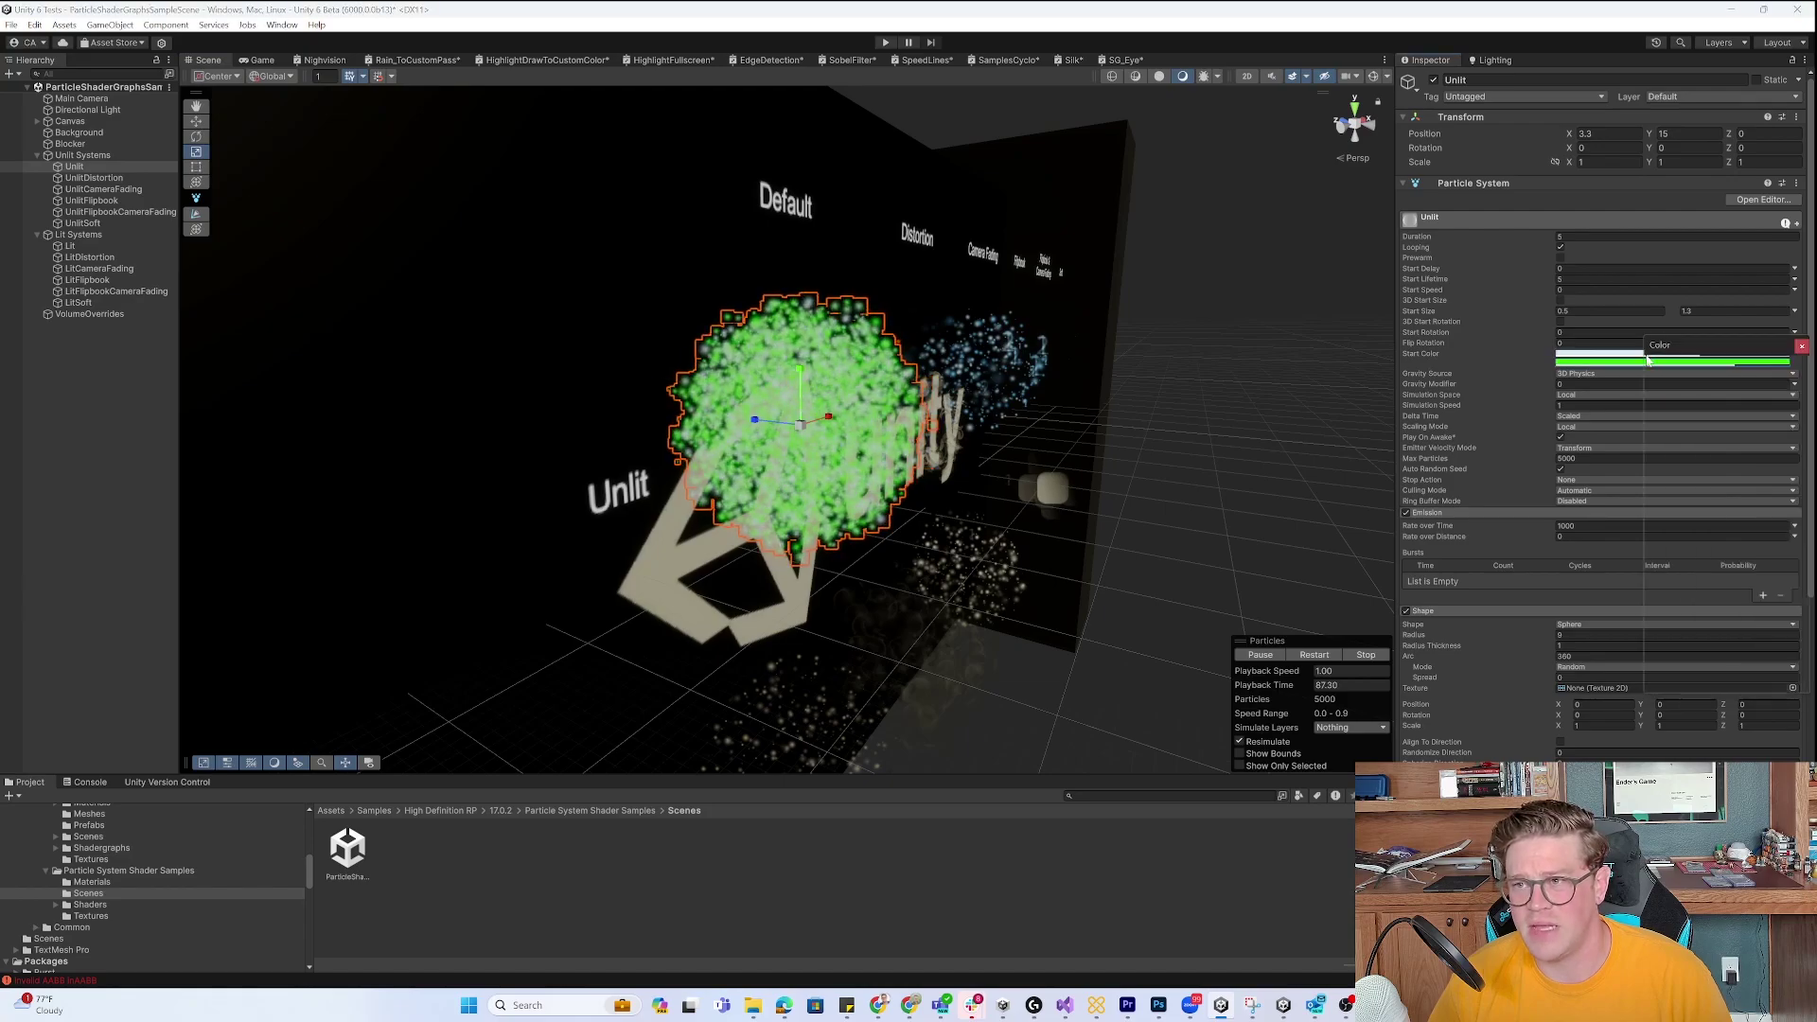
Try blue as the Unlit particle system's first Start Color and view the mixed particles from several angles.
click(1694, 353)
click(1754, 438)
click(1801, 348)
alt+drag(1297, 369, 795, 355)
alt+drag(415, 445, 675, 481)
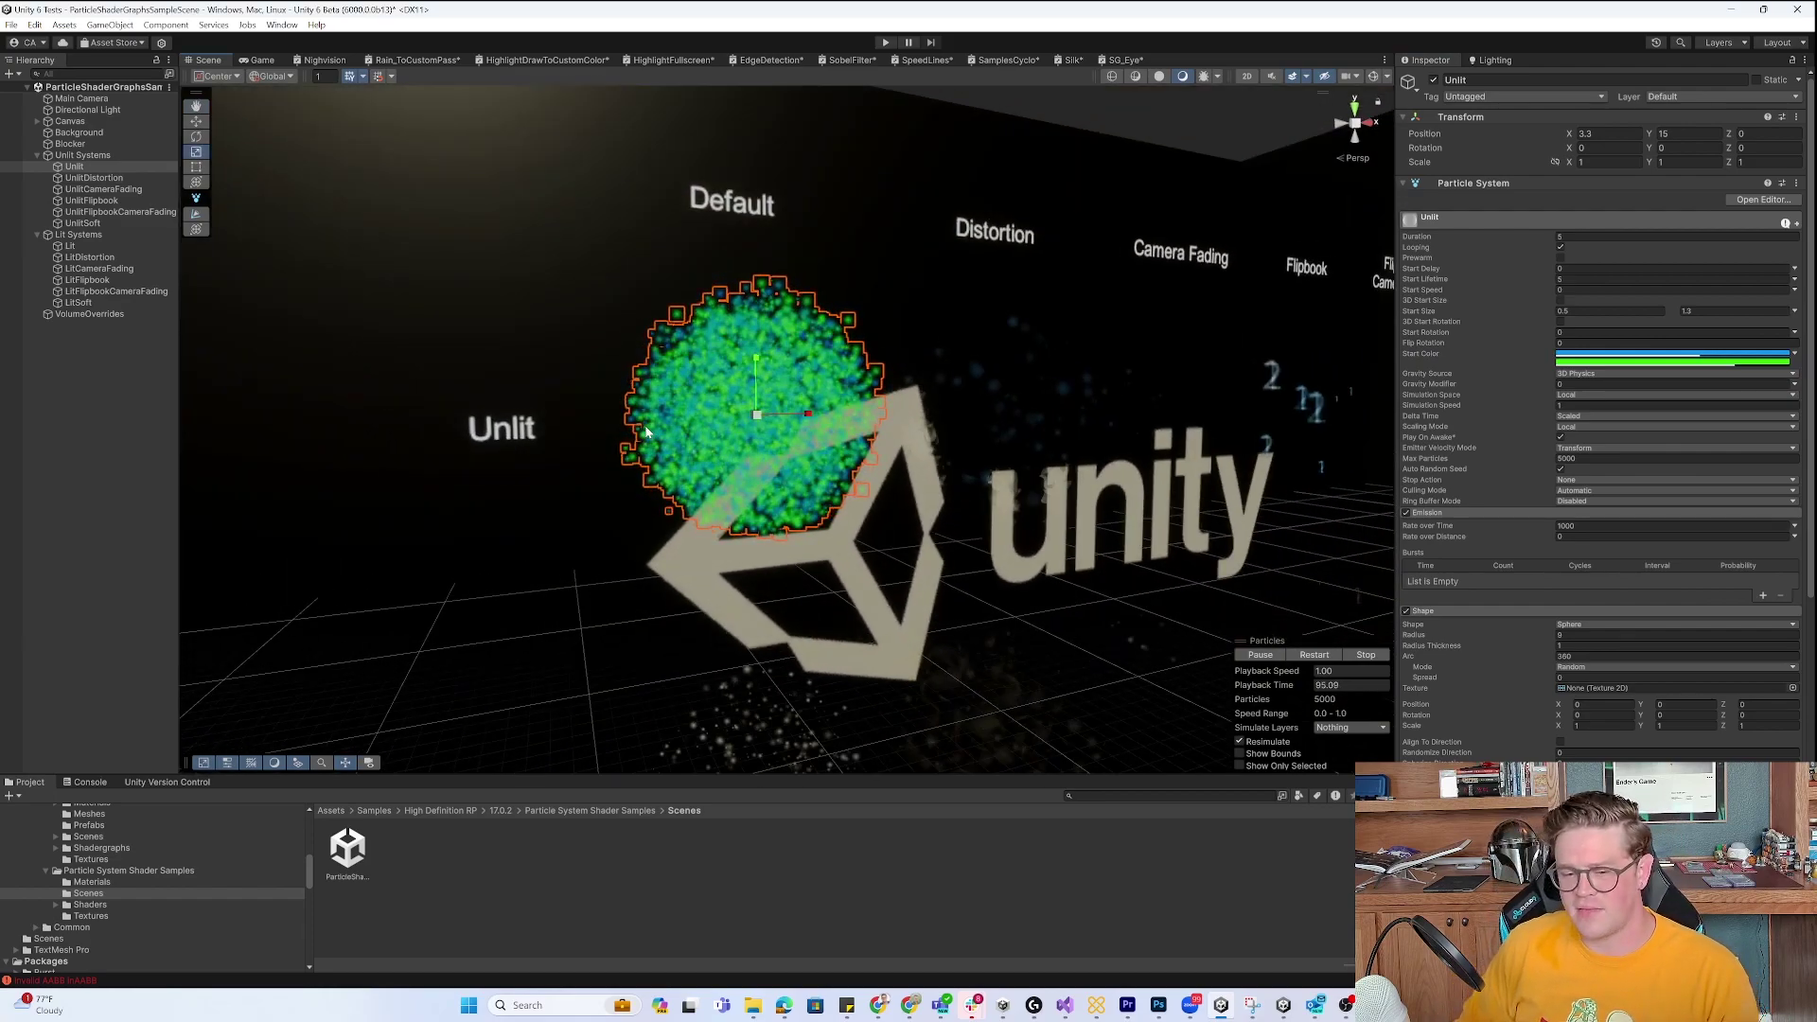
Import the Water Samples of the High Definition RP package through the Package Manager.
click(281, 25)
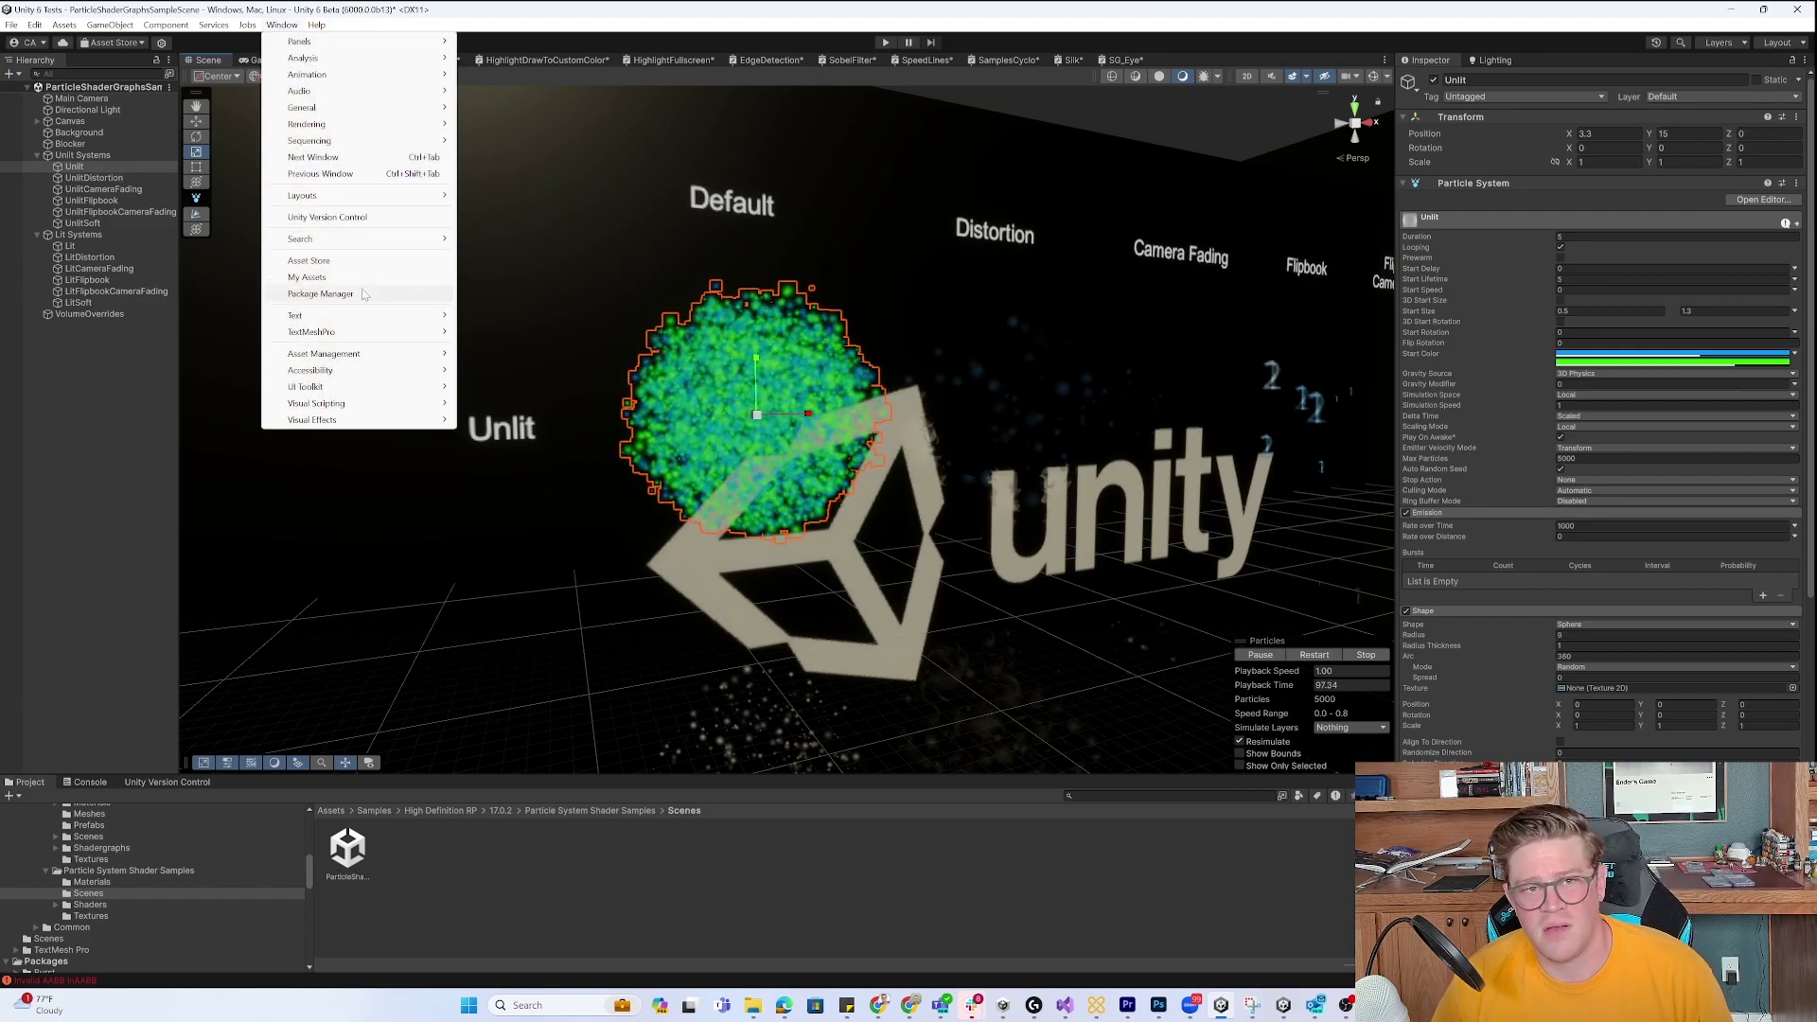
click(321, 293)
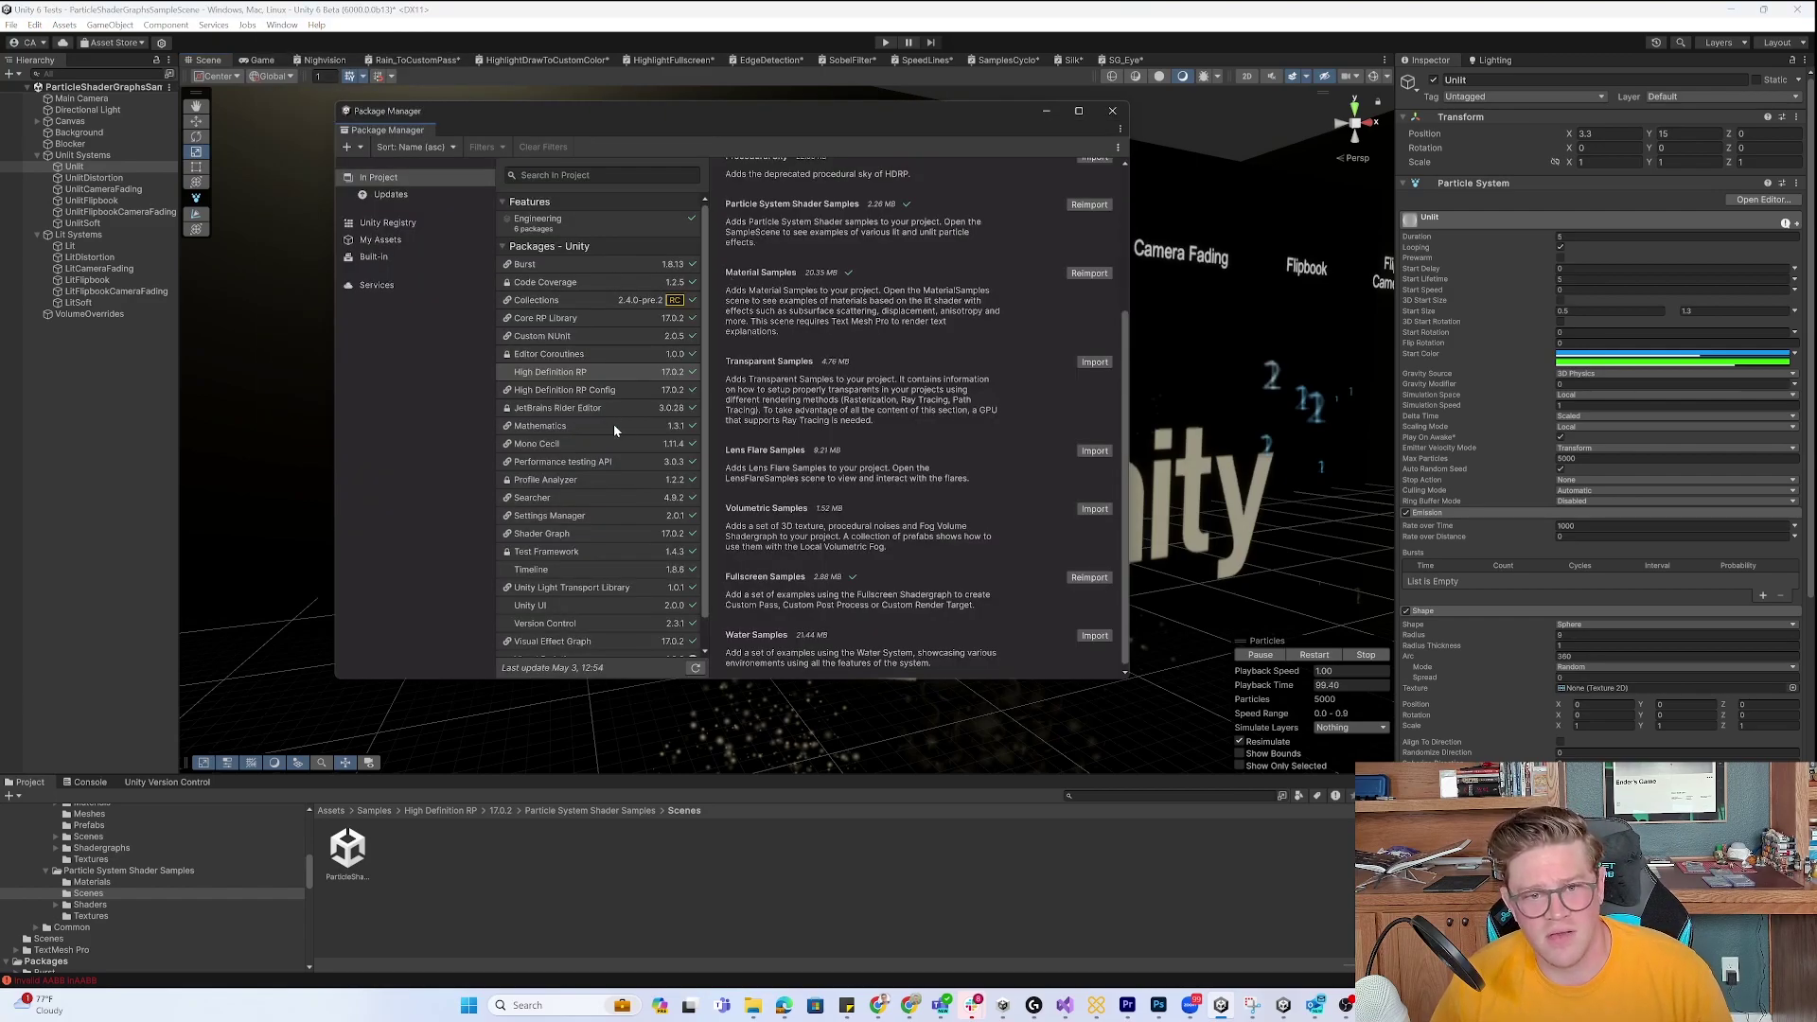
click(615, 374)
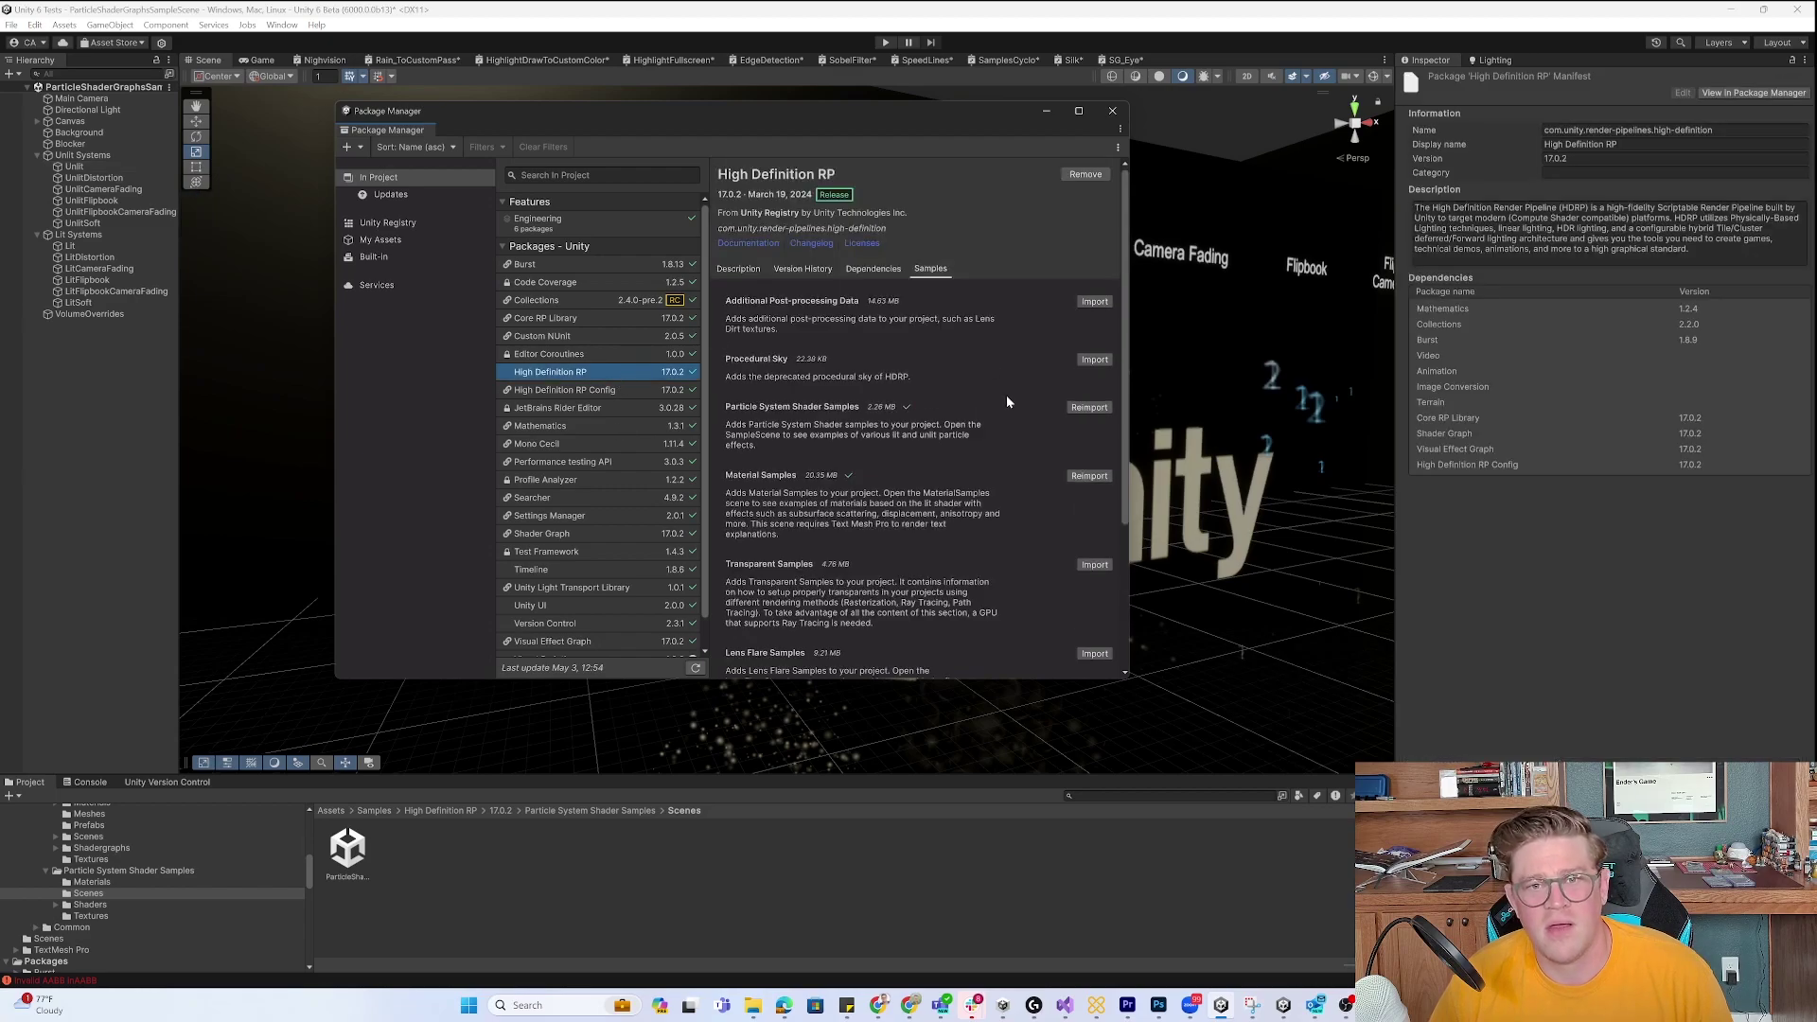
scroll(1006, 473, down, 10)
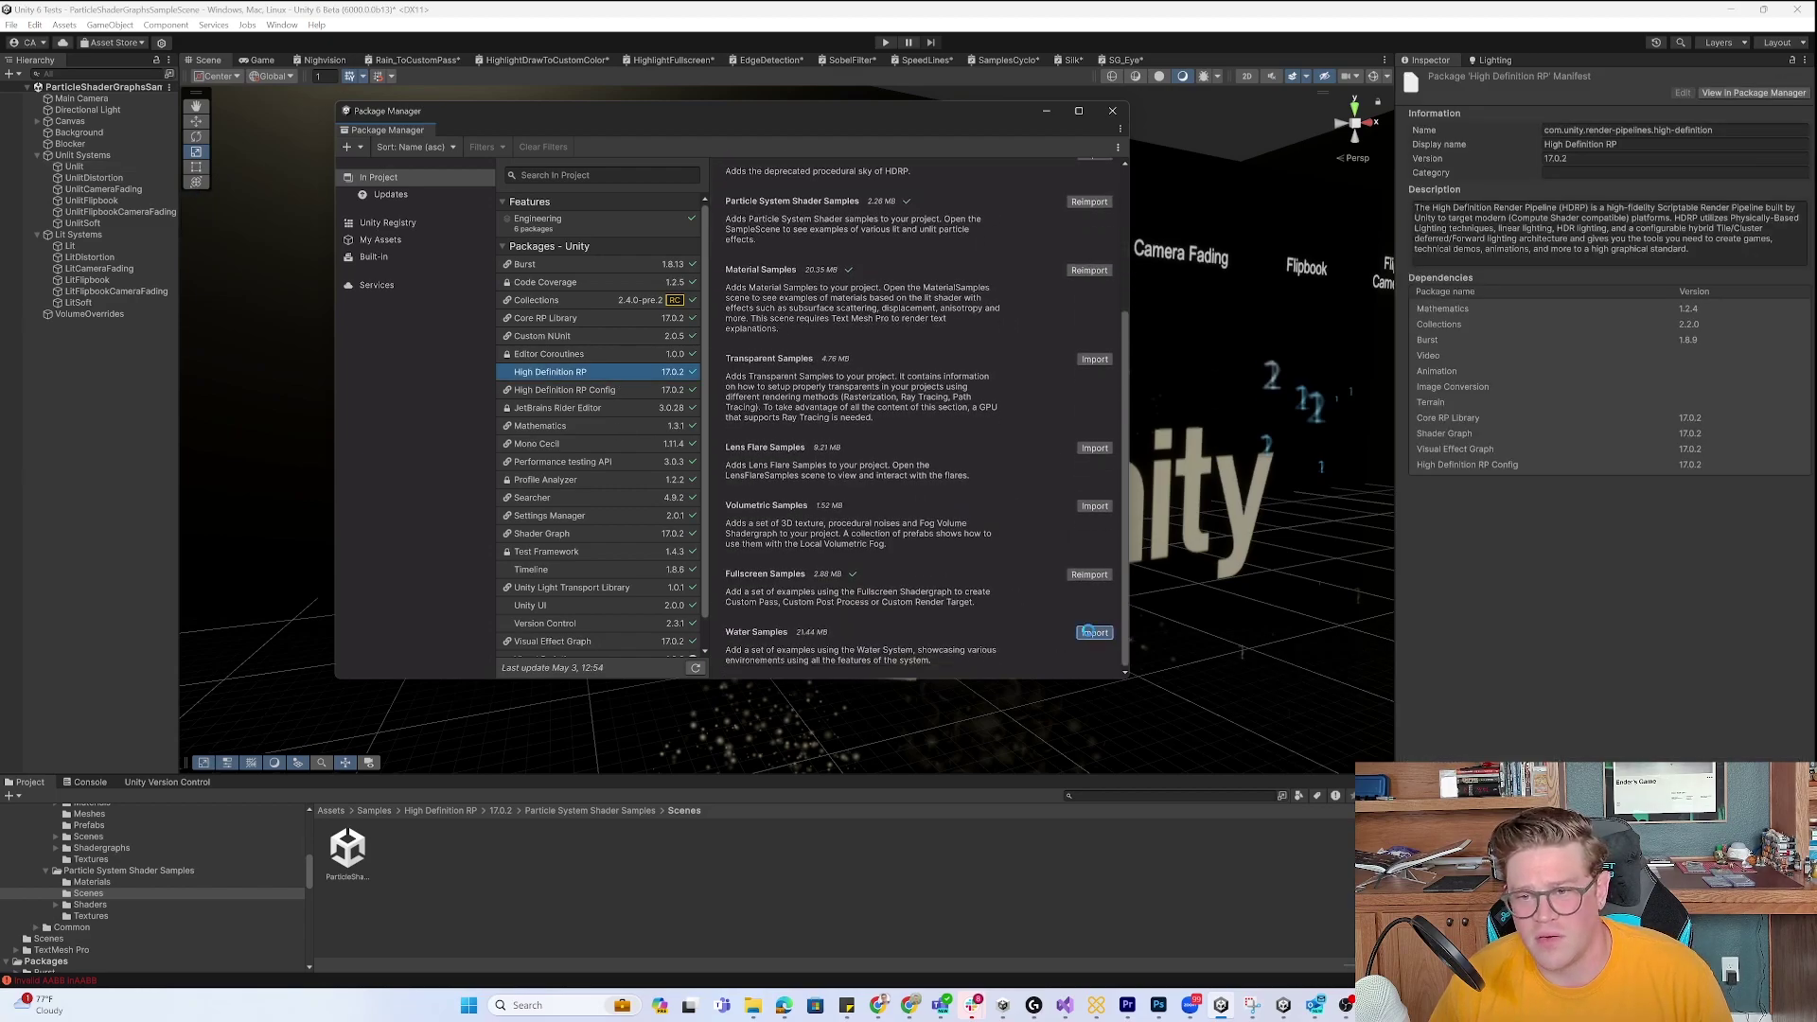
click(1090, 633)
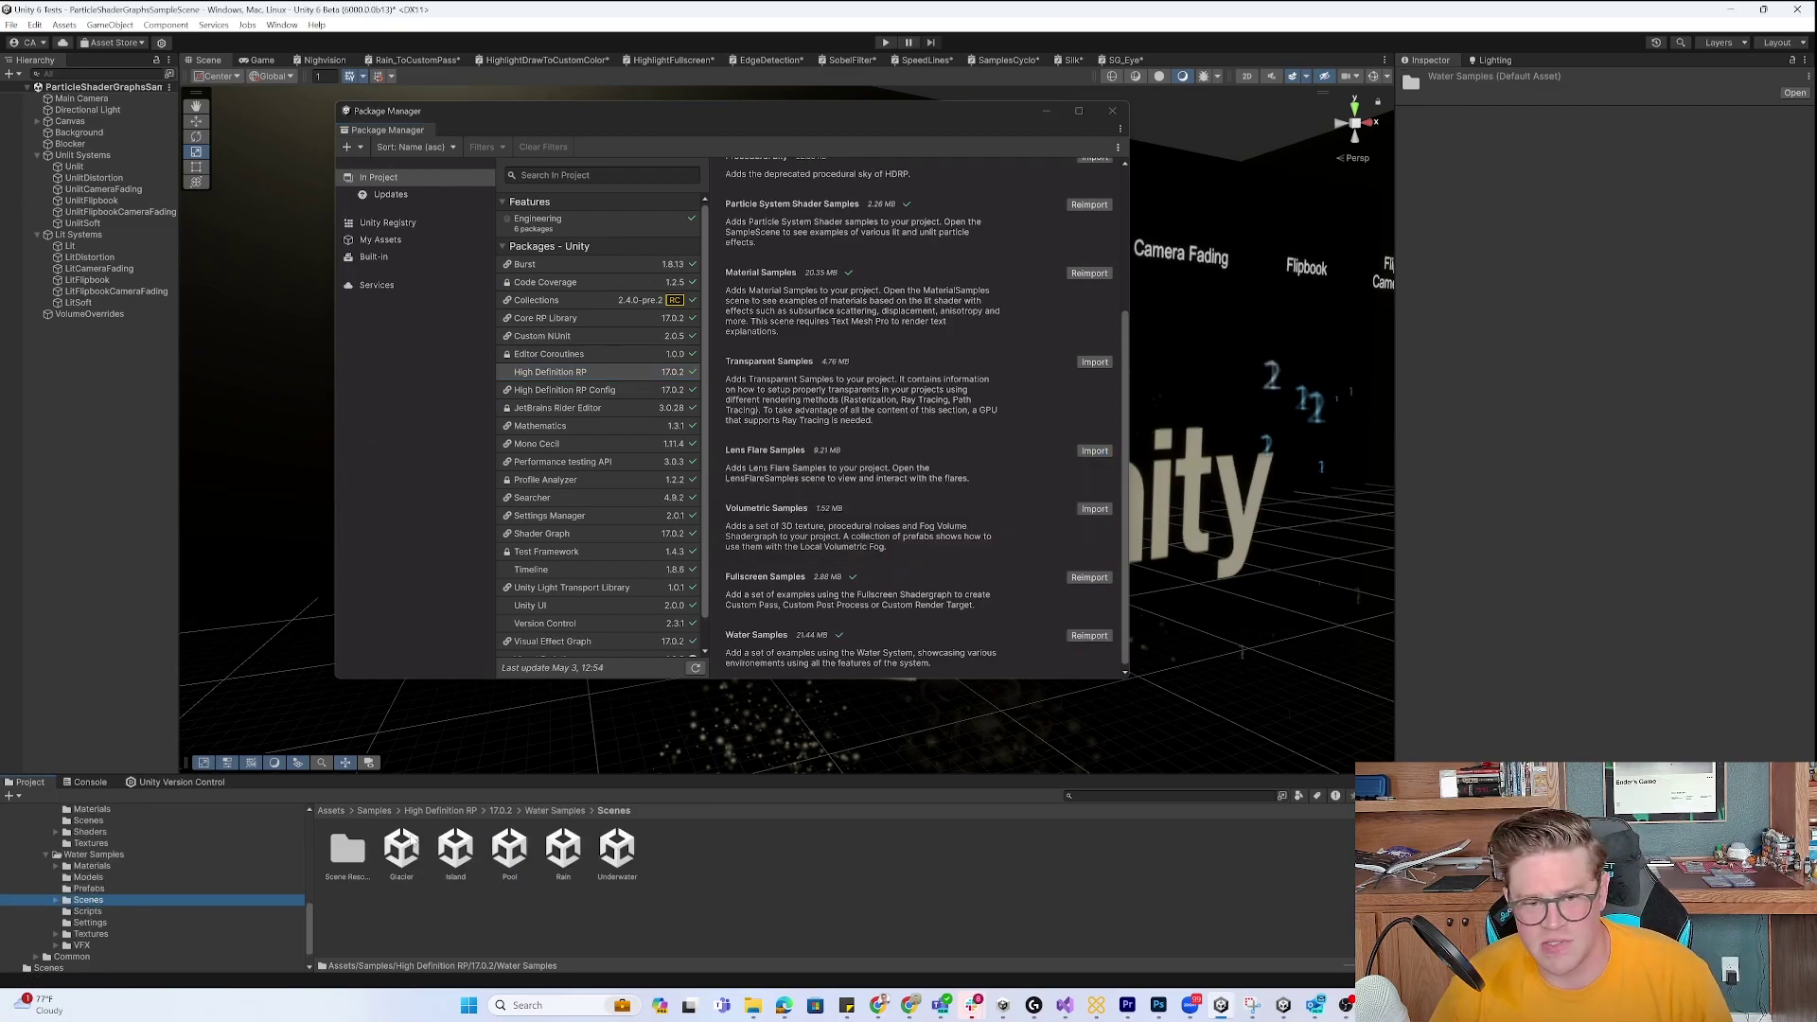
Open the Glacier water sample scene without saving the particle scene, and view its ice walls and waterfall area from several angles.
double_click(404, 845)
click(949, 530)
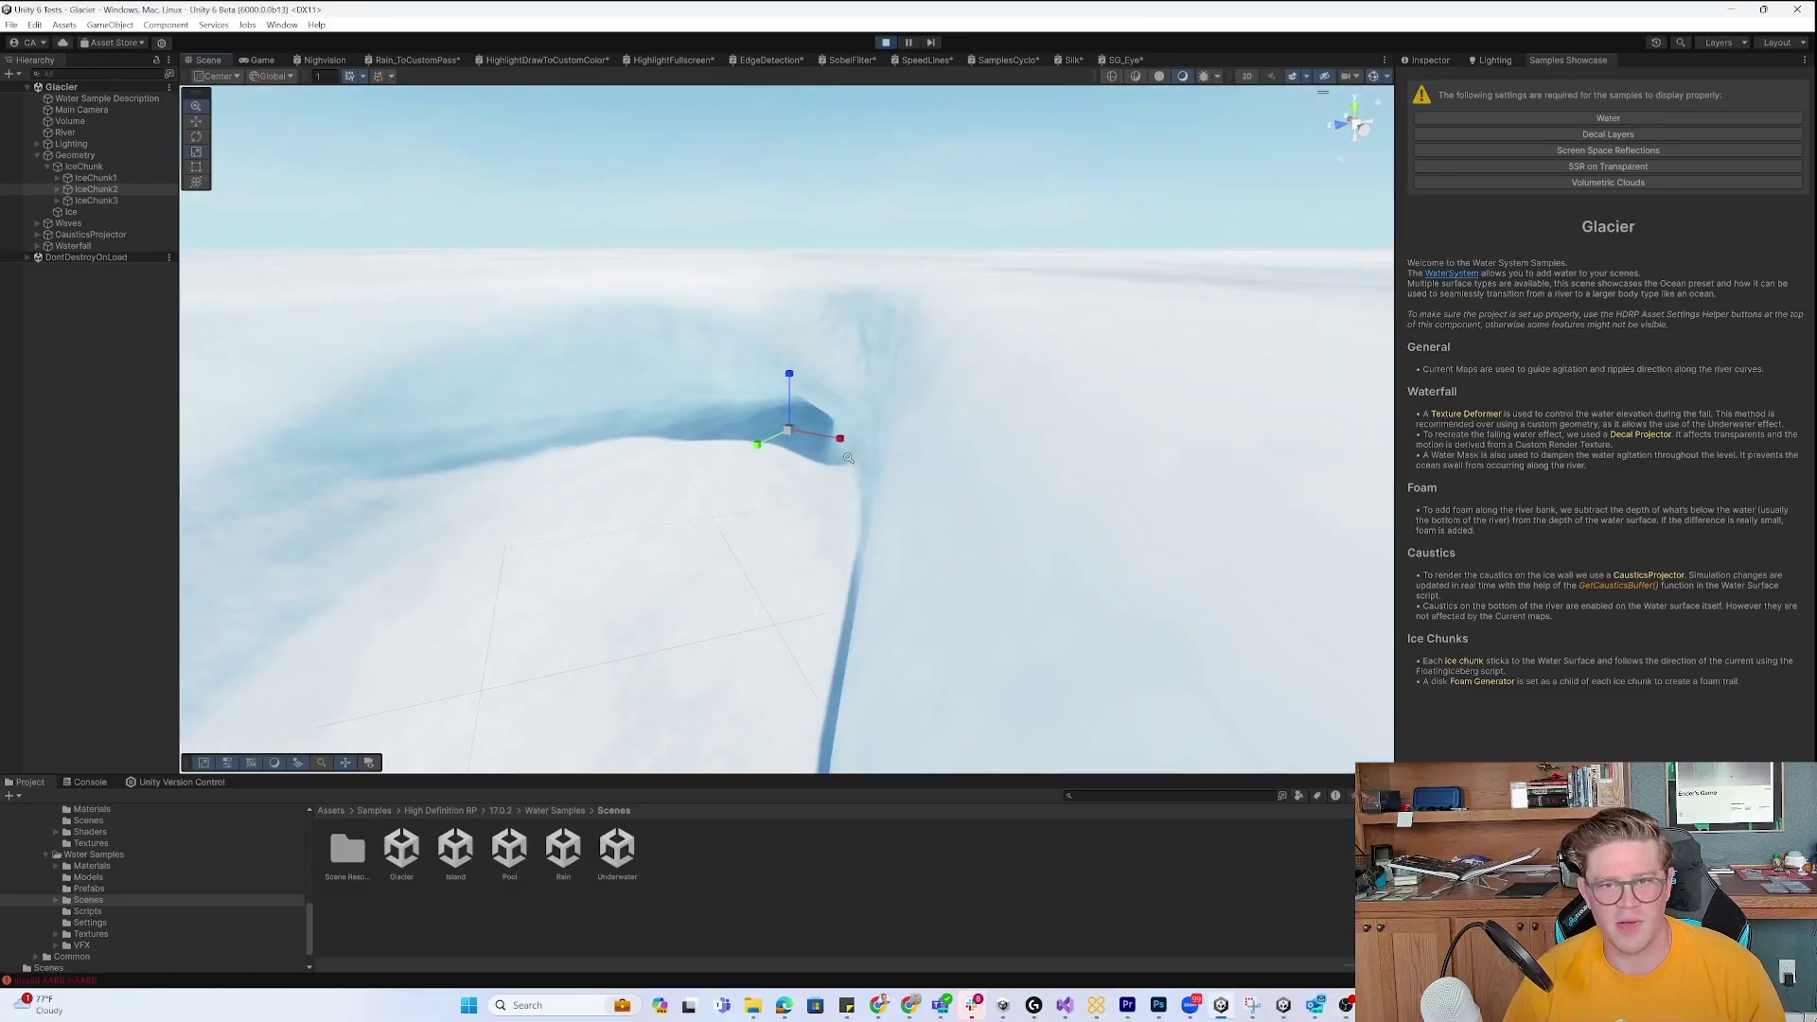
alt+right_drag(809, 458, 649, 576)
alt+drag(649, 577, 719, 530)
alt+right_drag(719, 530, 754, 568)
alt+drag(755, 568, 672, 566)
alt+right_drag(672, 566, 726, 559)
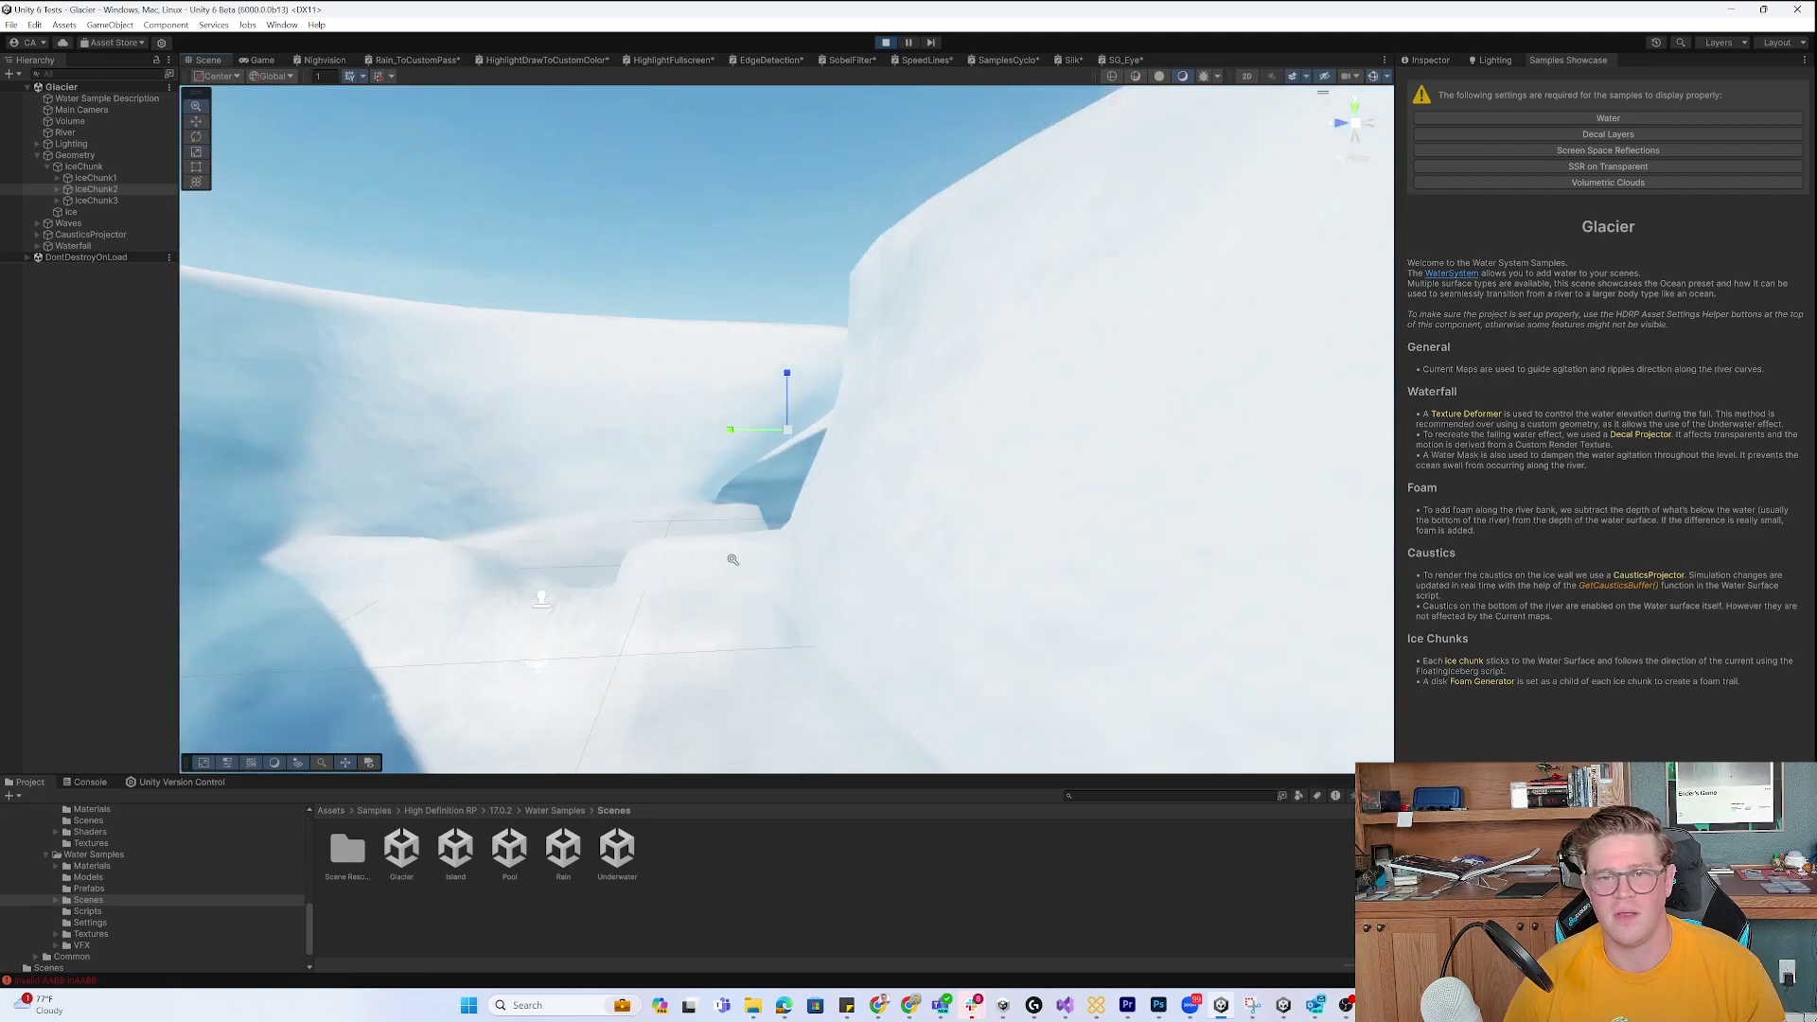
alt+drag(726, 560, 672, 571)
middle_drag(672, 571, 709, 561)
Inspect the VFX_WaterfallGroundSplash effect and the Reflection Probe Bend in the Glacier scene.
click(650, 534)
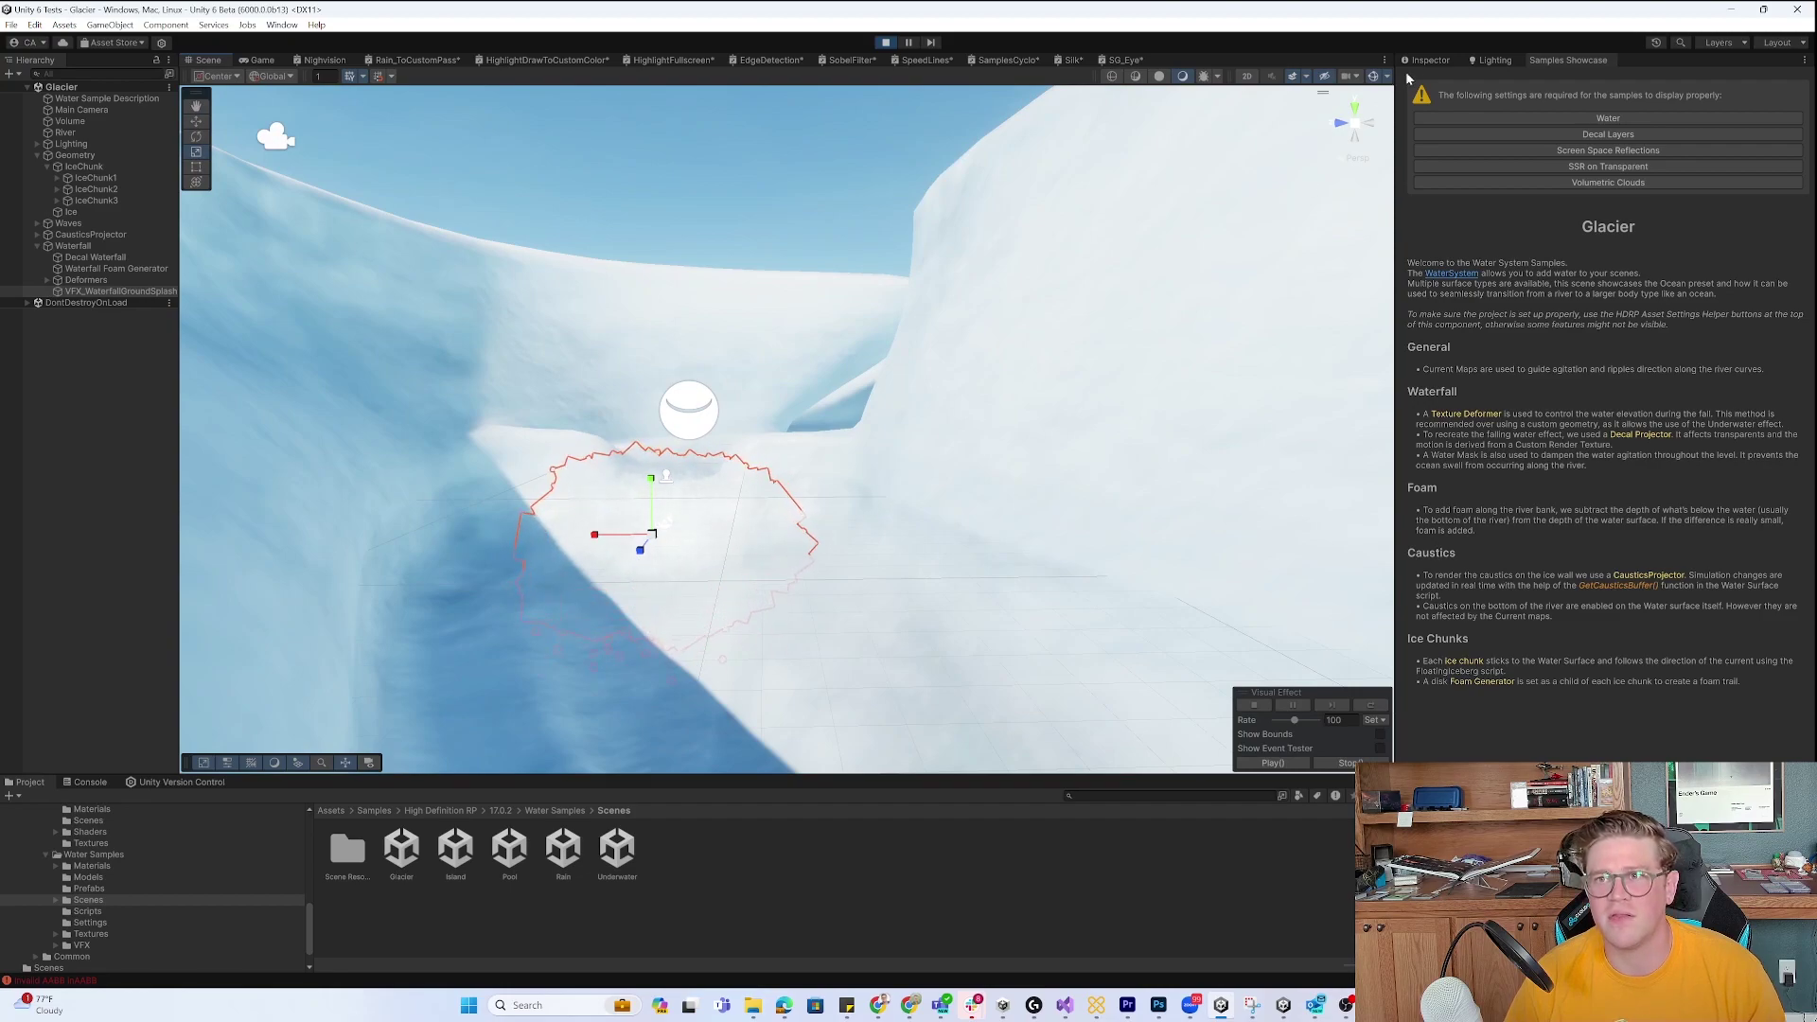
scroll(1022, 503, up, 5)
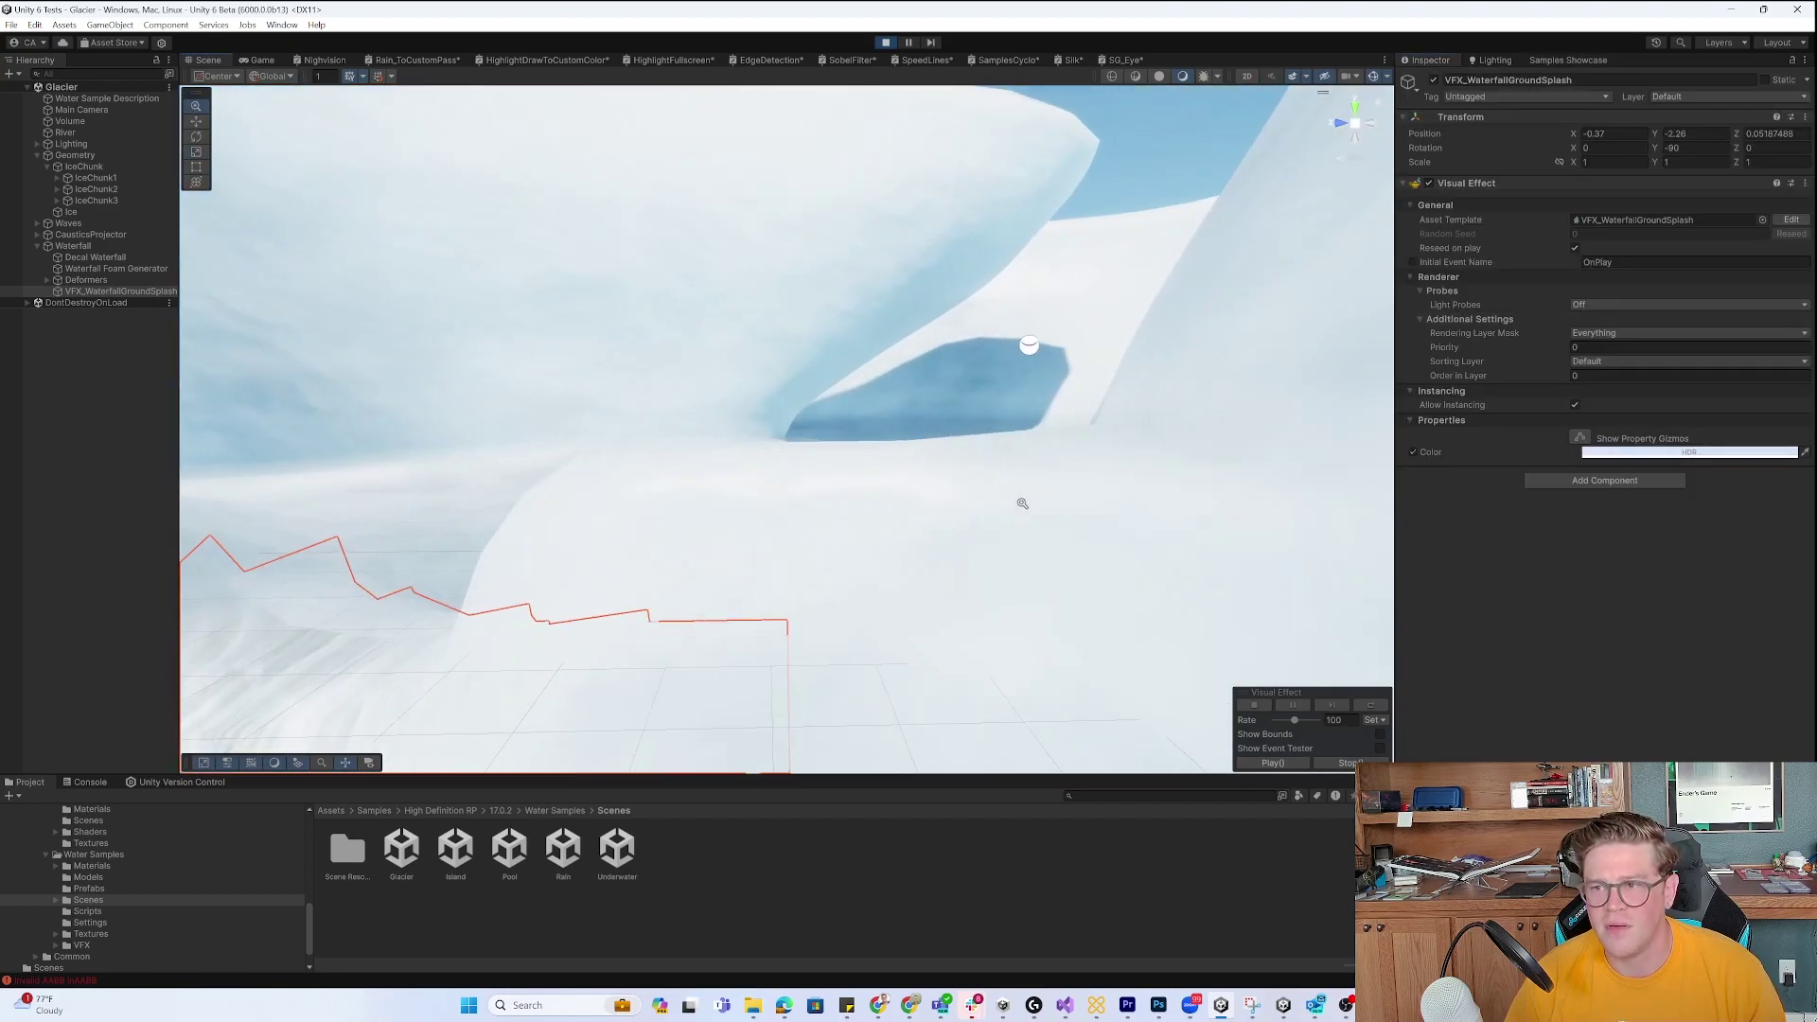
alt+right_drag(1022, 504, 913, 459)
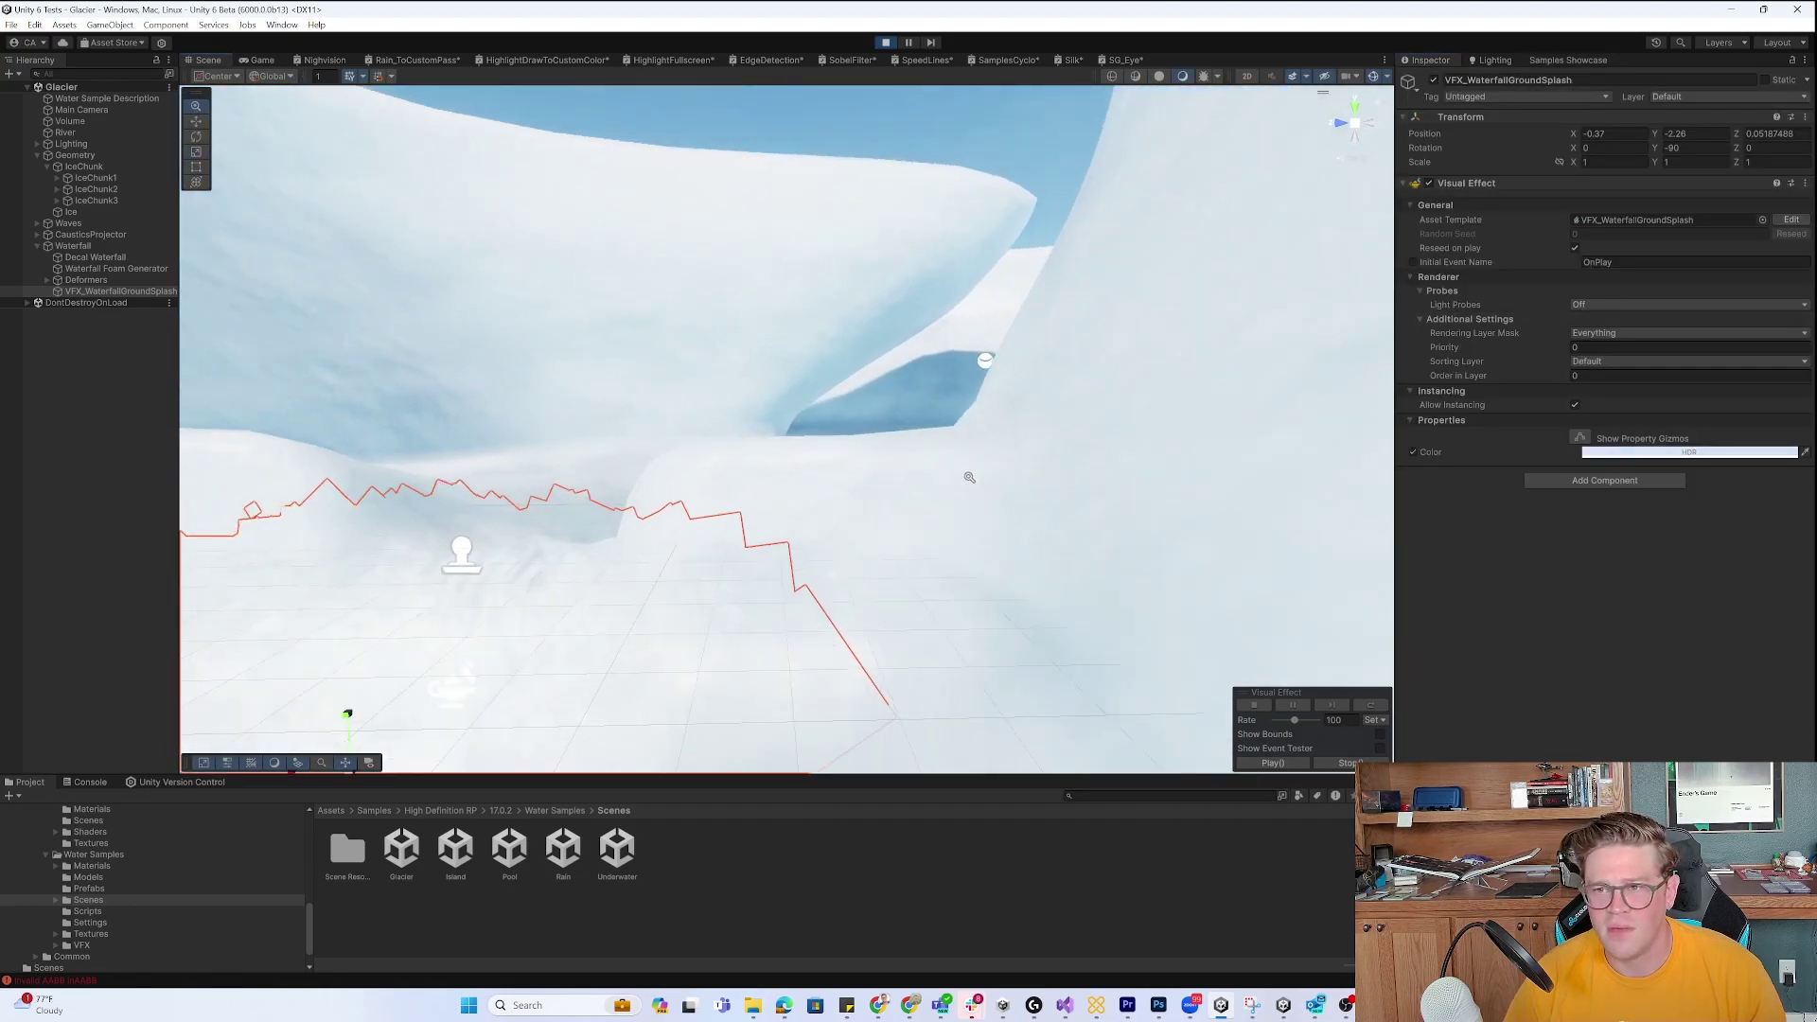
middle_drag(913, 459, 727, 536)
click(1043, 376)
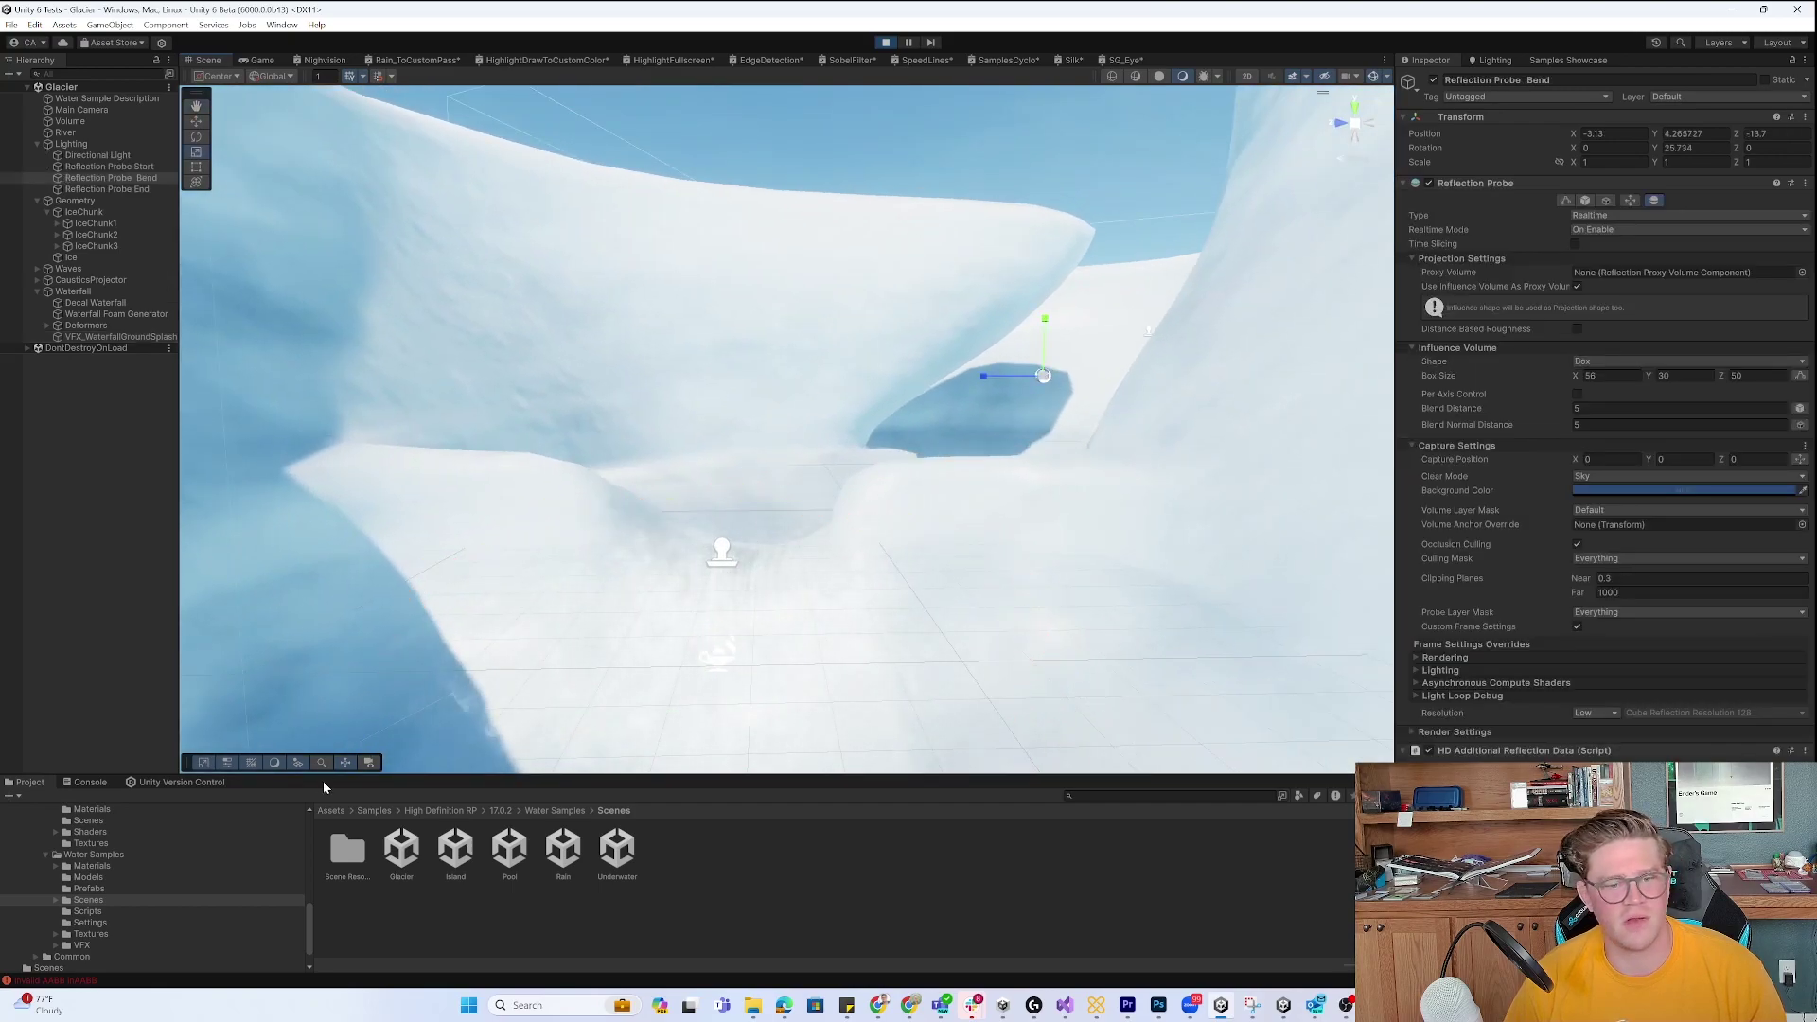
Open the Island water sample scene and view the island and surrounding ocean from several angles.
double_click(457, 852)
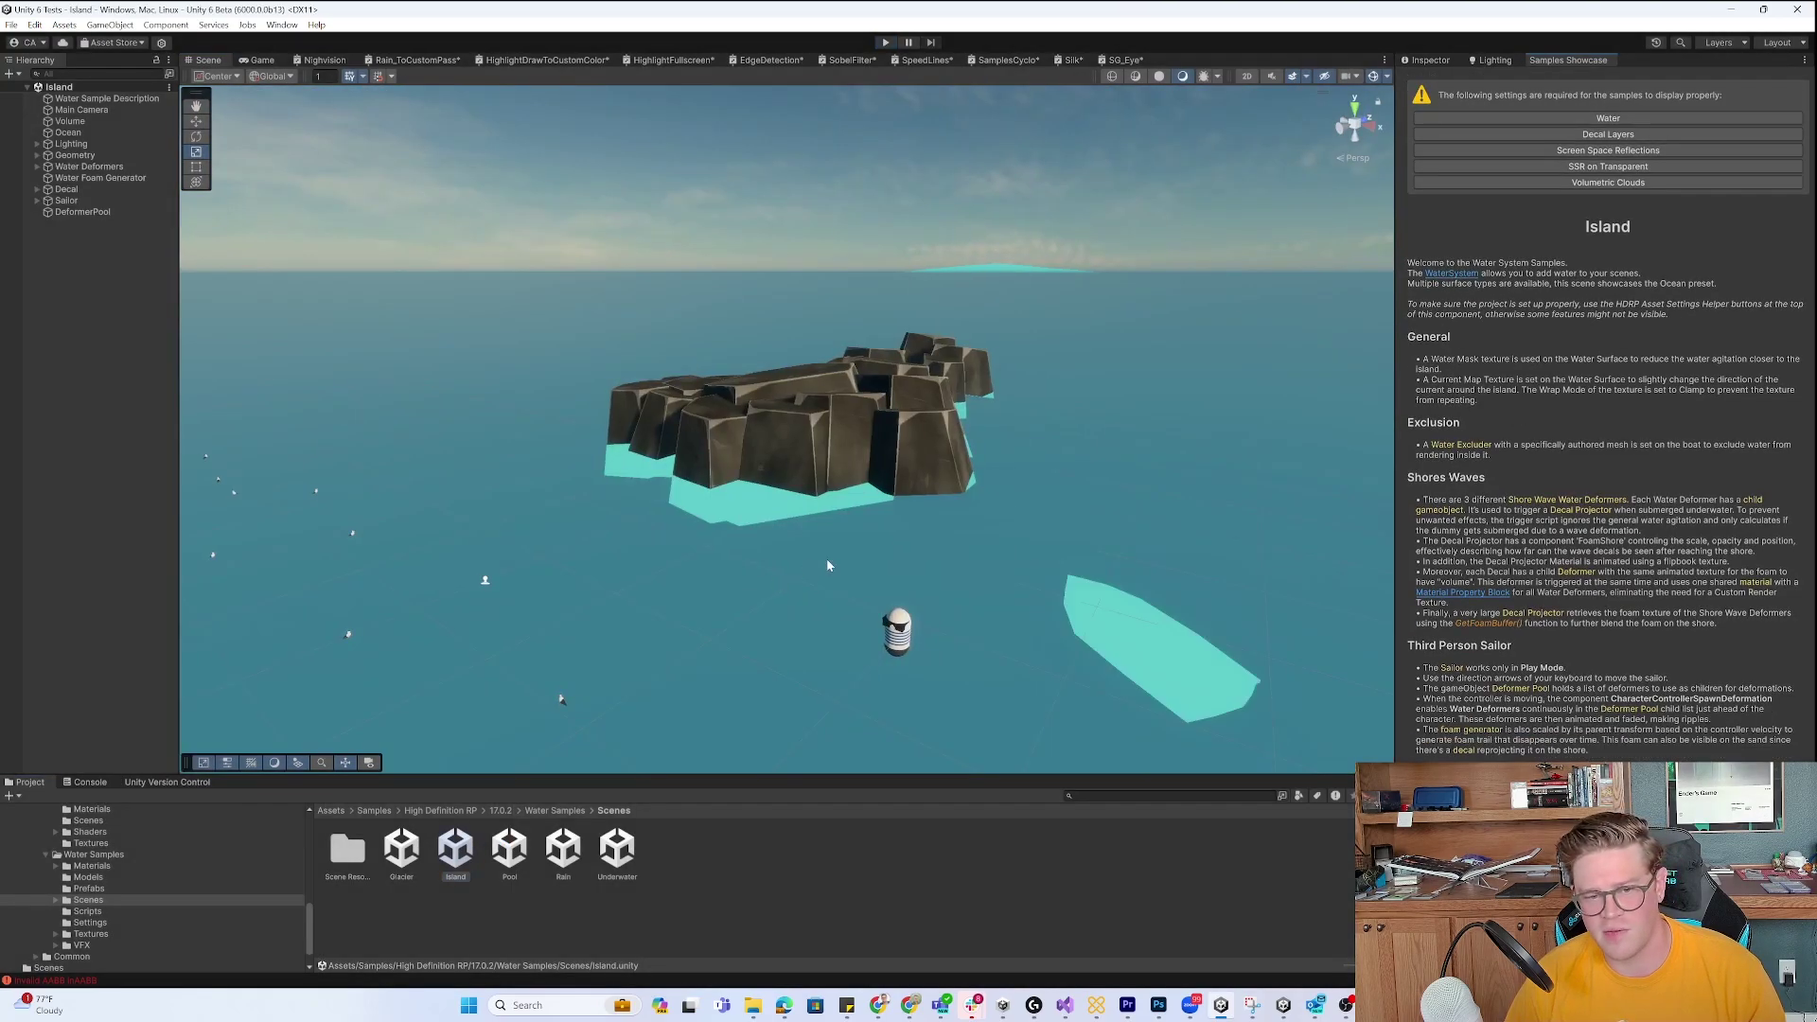
scroll(932, 517, down, 10)
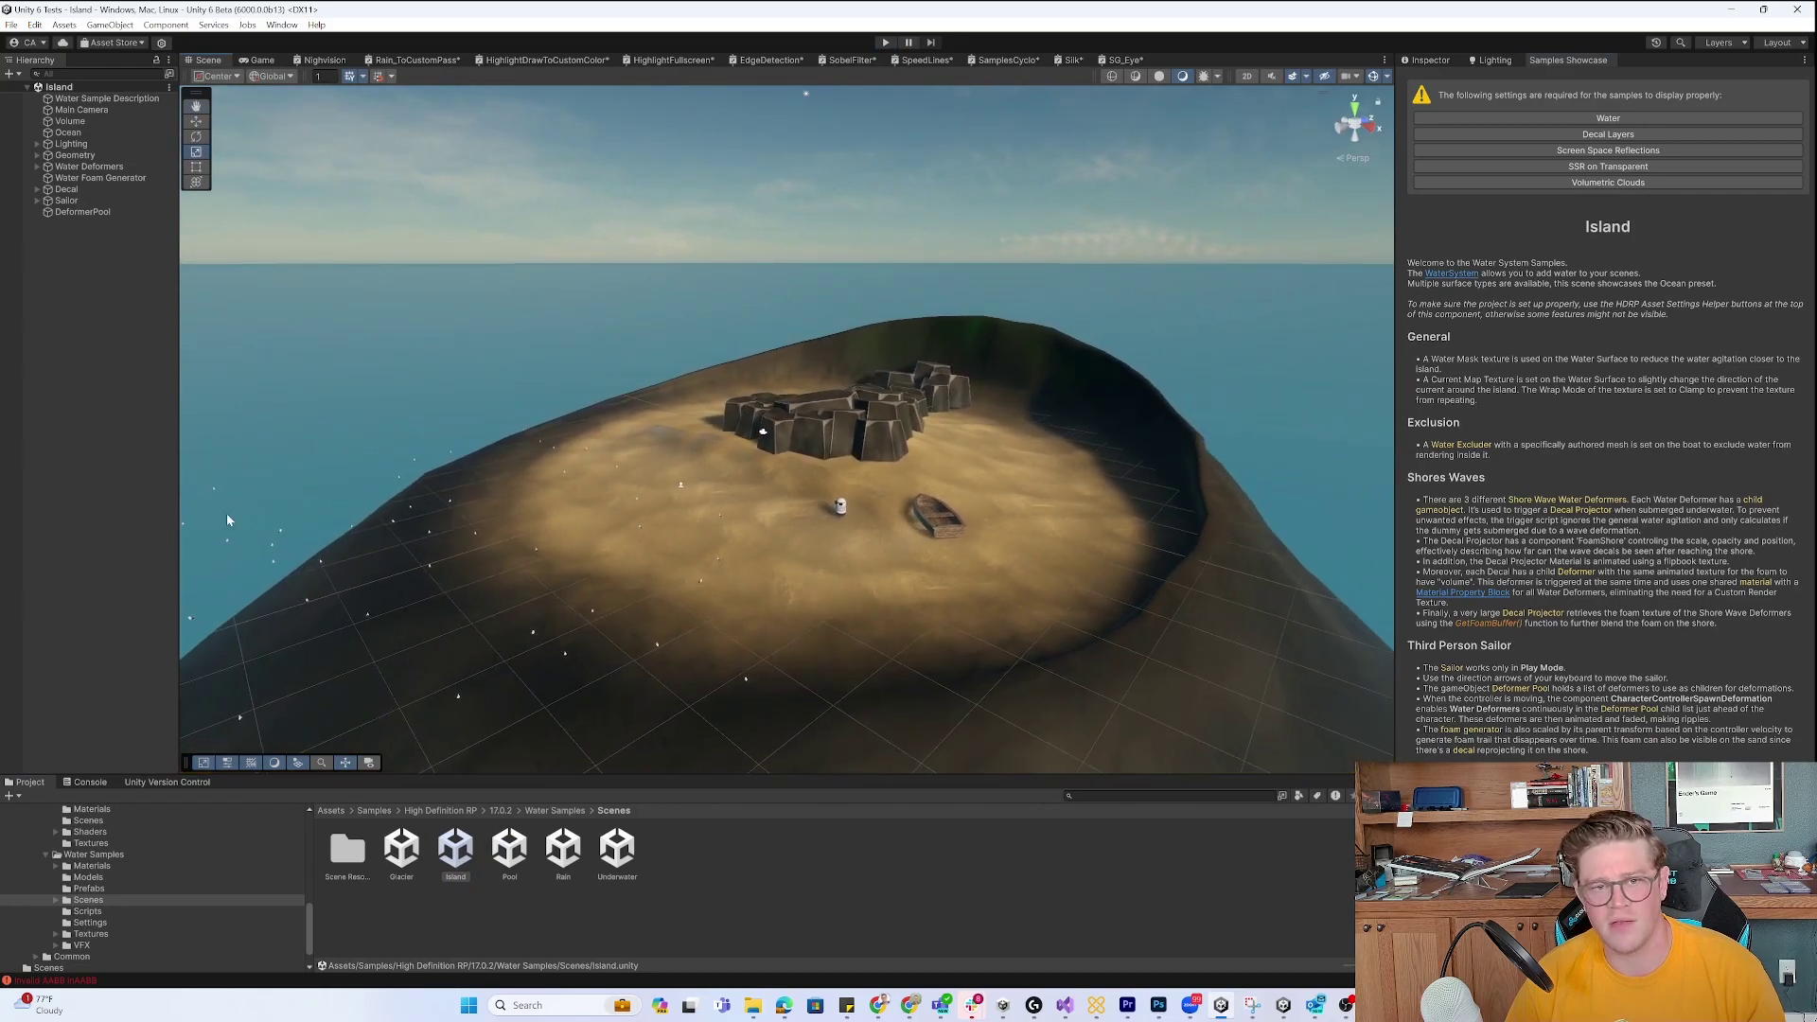
middle_drag(775, 583, 822, 573)
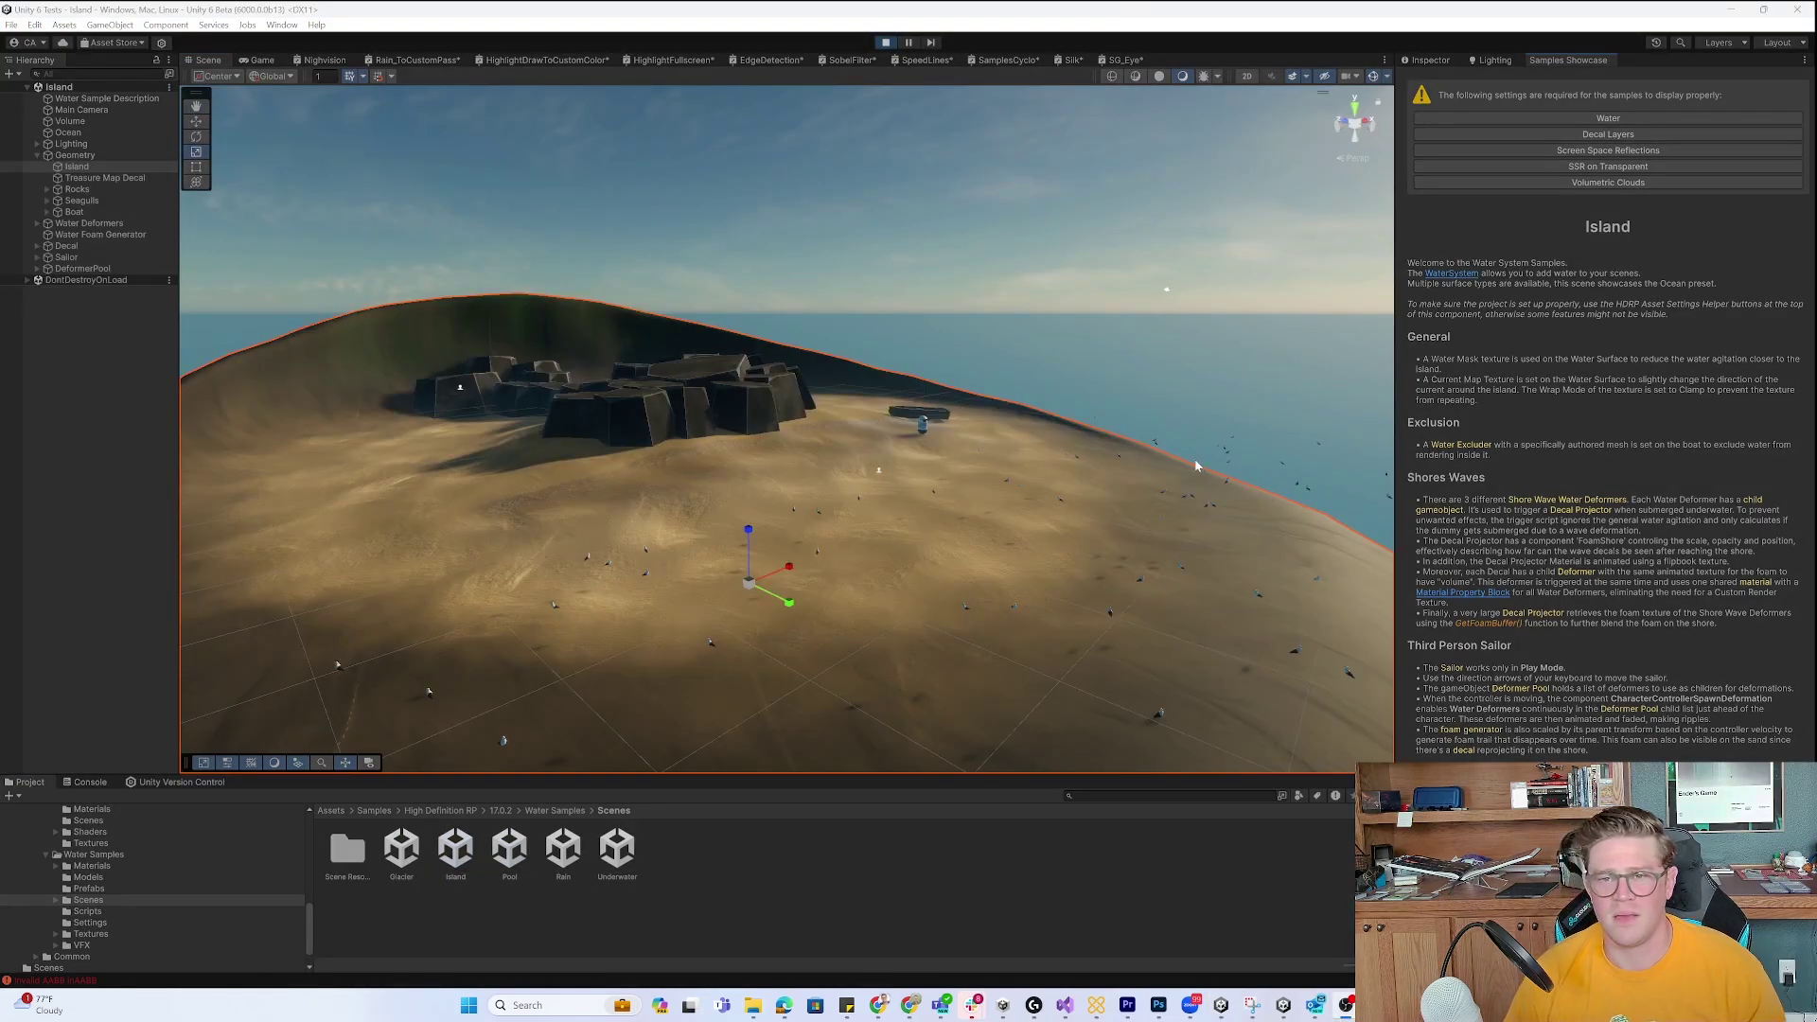
alt+right_drag(1166, 451, 856, 394)
alt+drag(856, 394, 1121, 447)
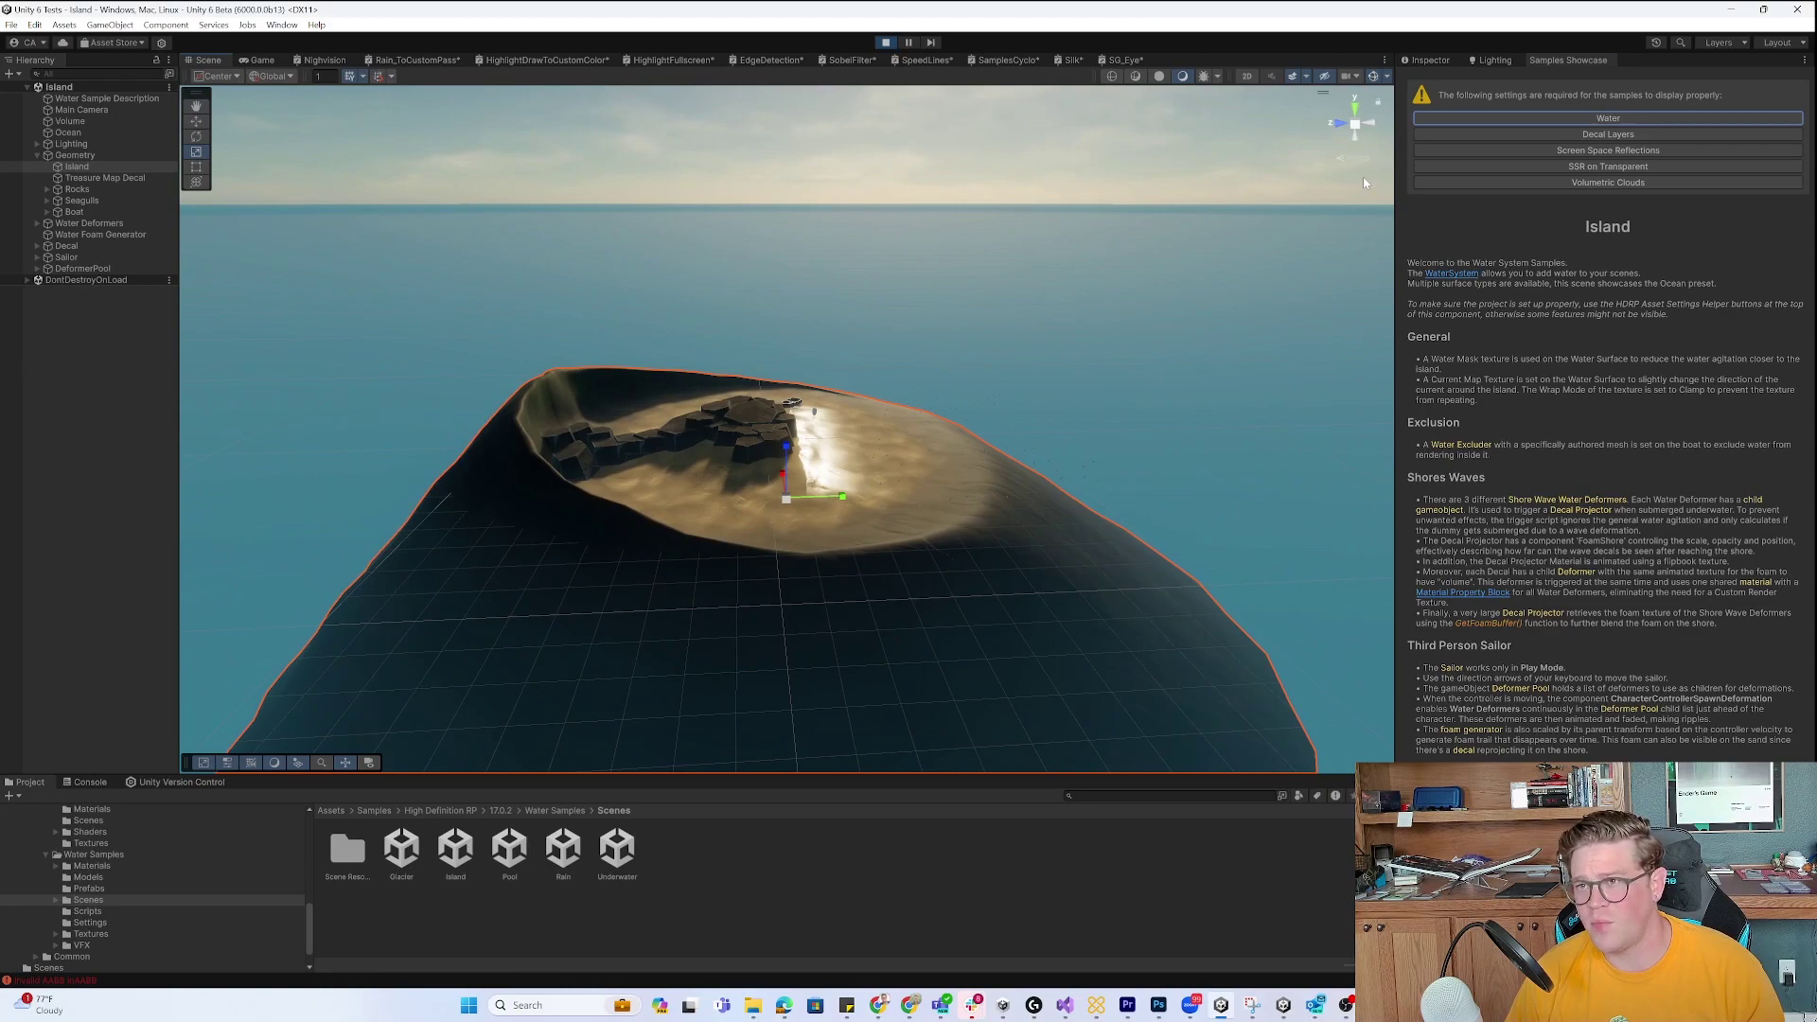
alt+drag(1365, 184, 1141, 202)
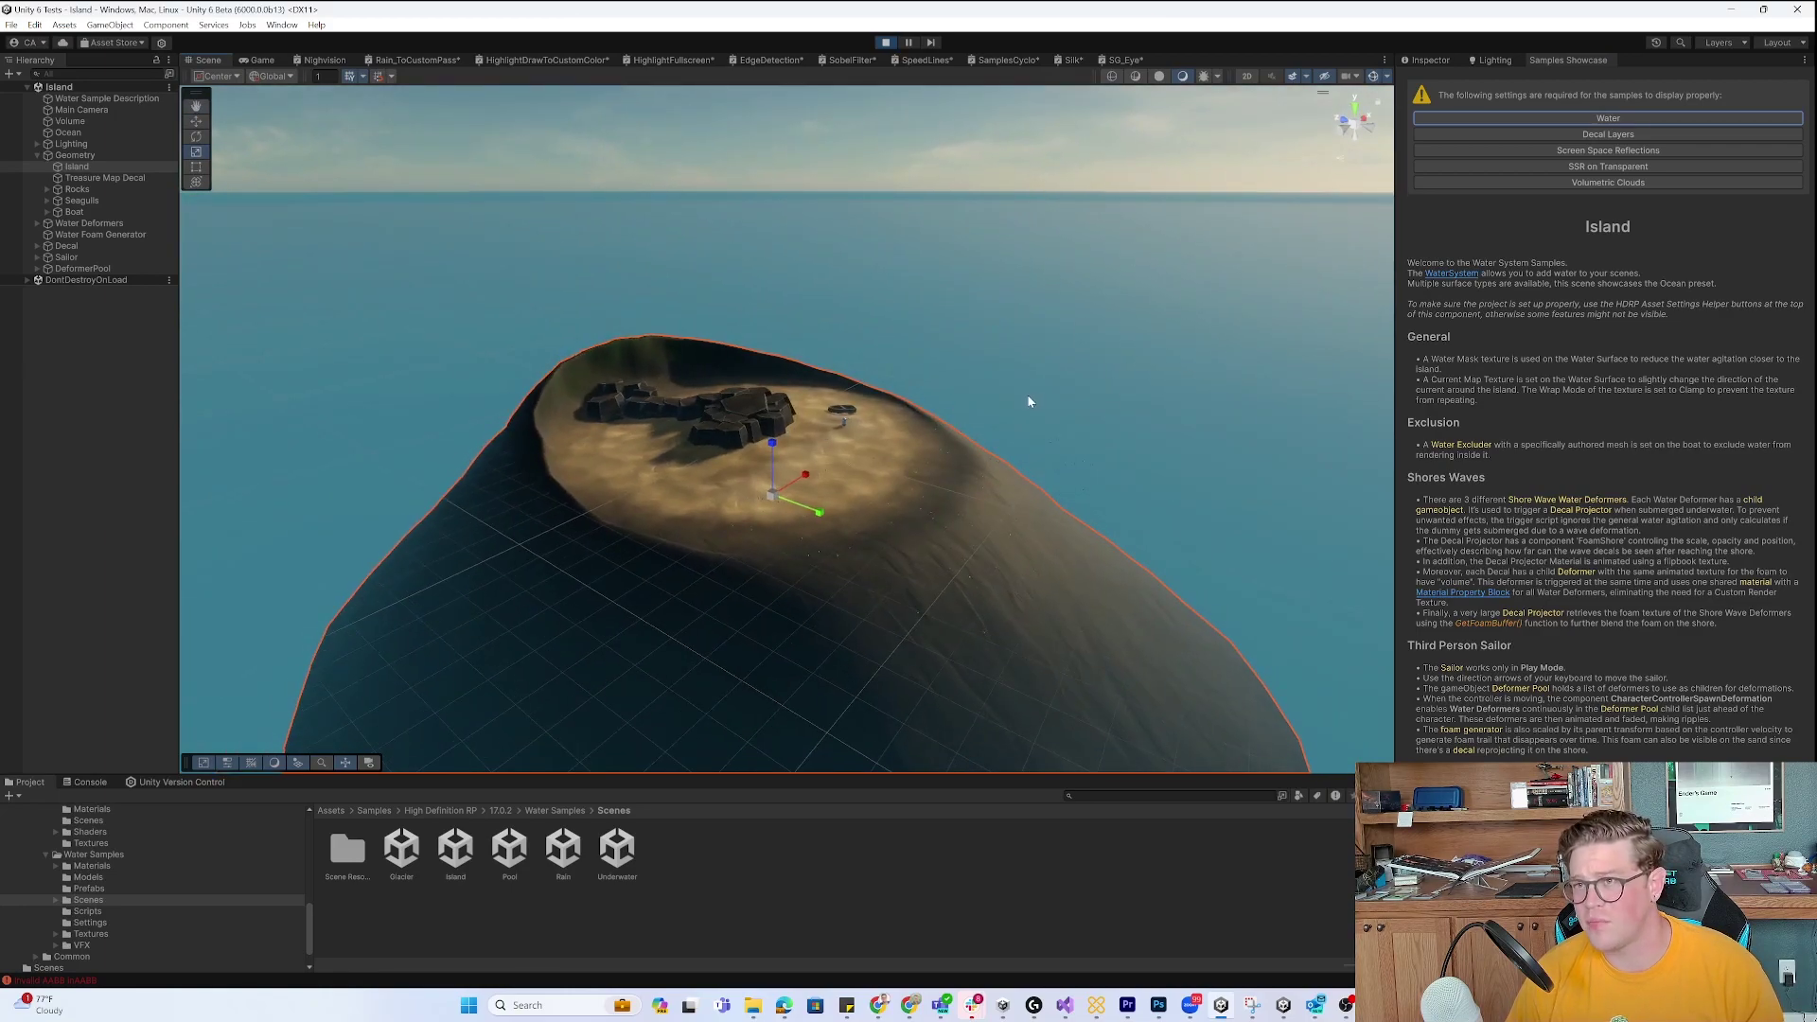
Check the HDRP project settings for the Decal Layers requirement of the Island sample, and close them.
click(1616, 136)
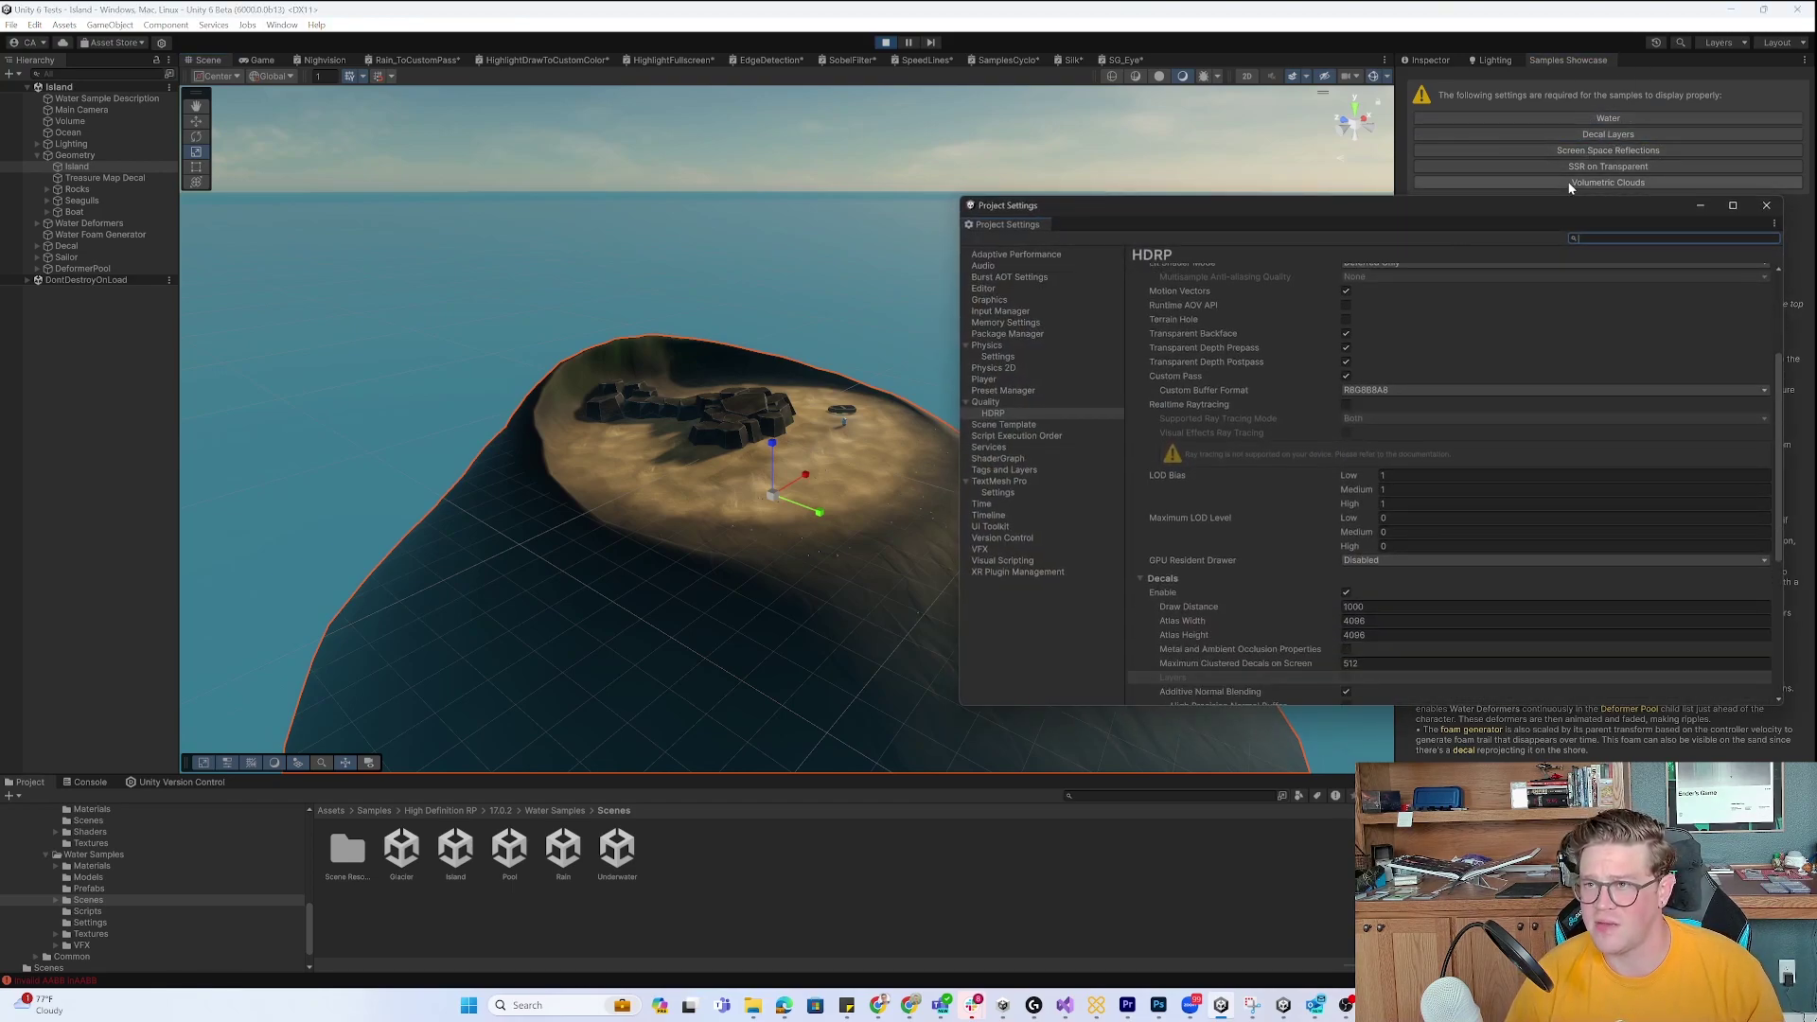
drag(1557, 200, 1075, 167)
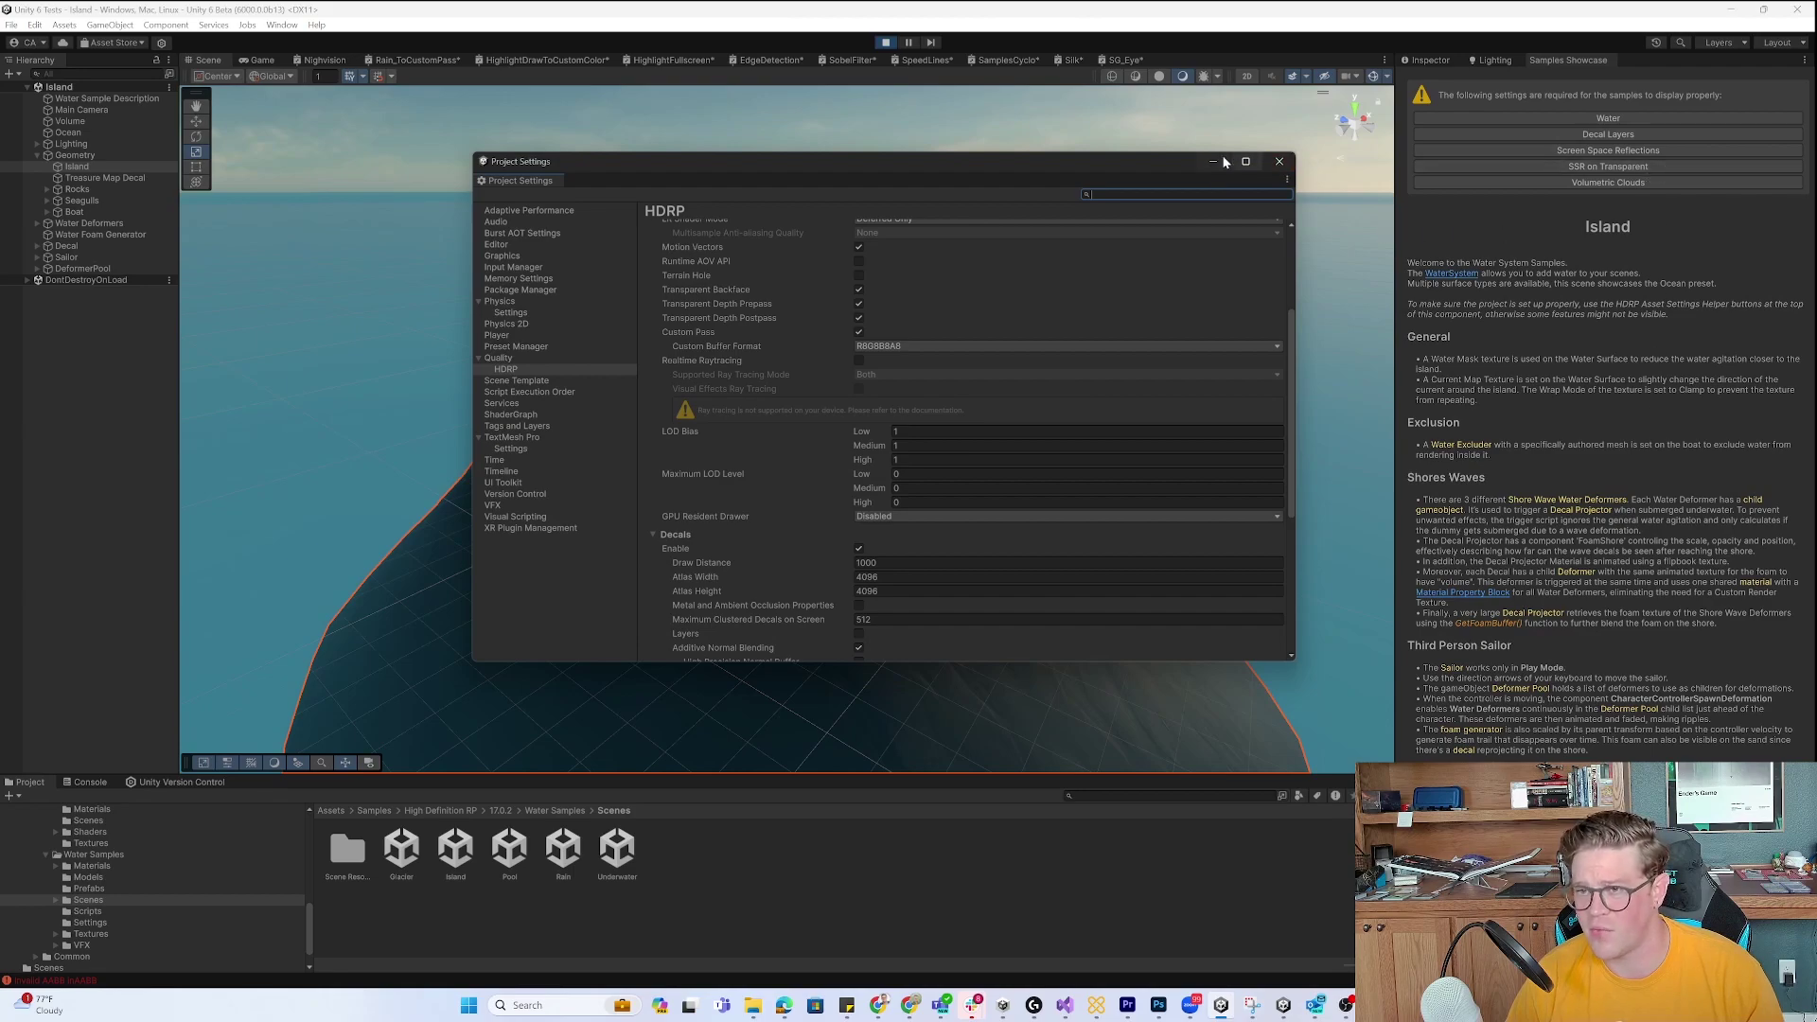
click(1280, 162)
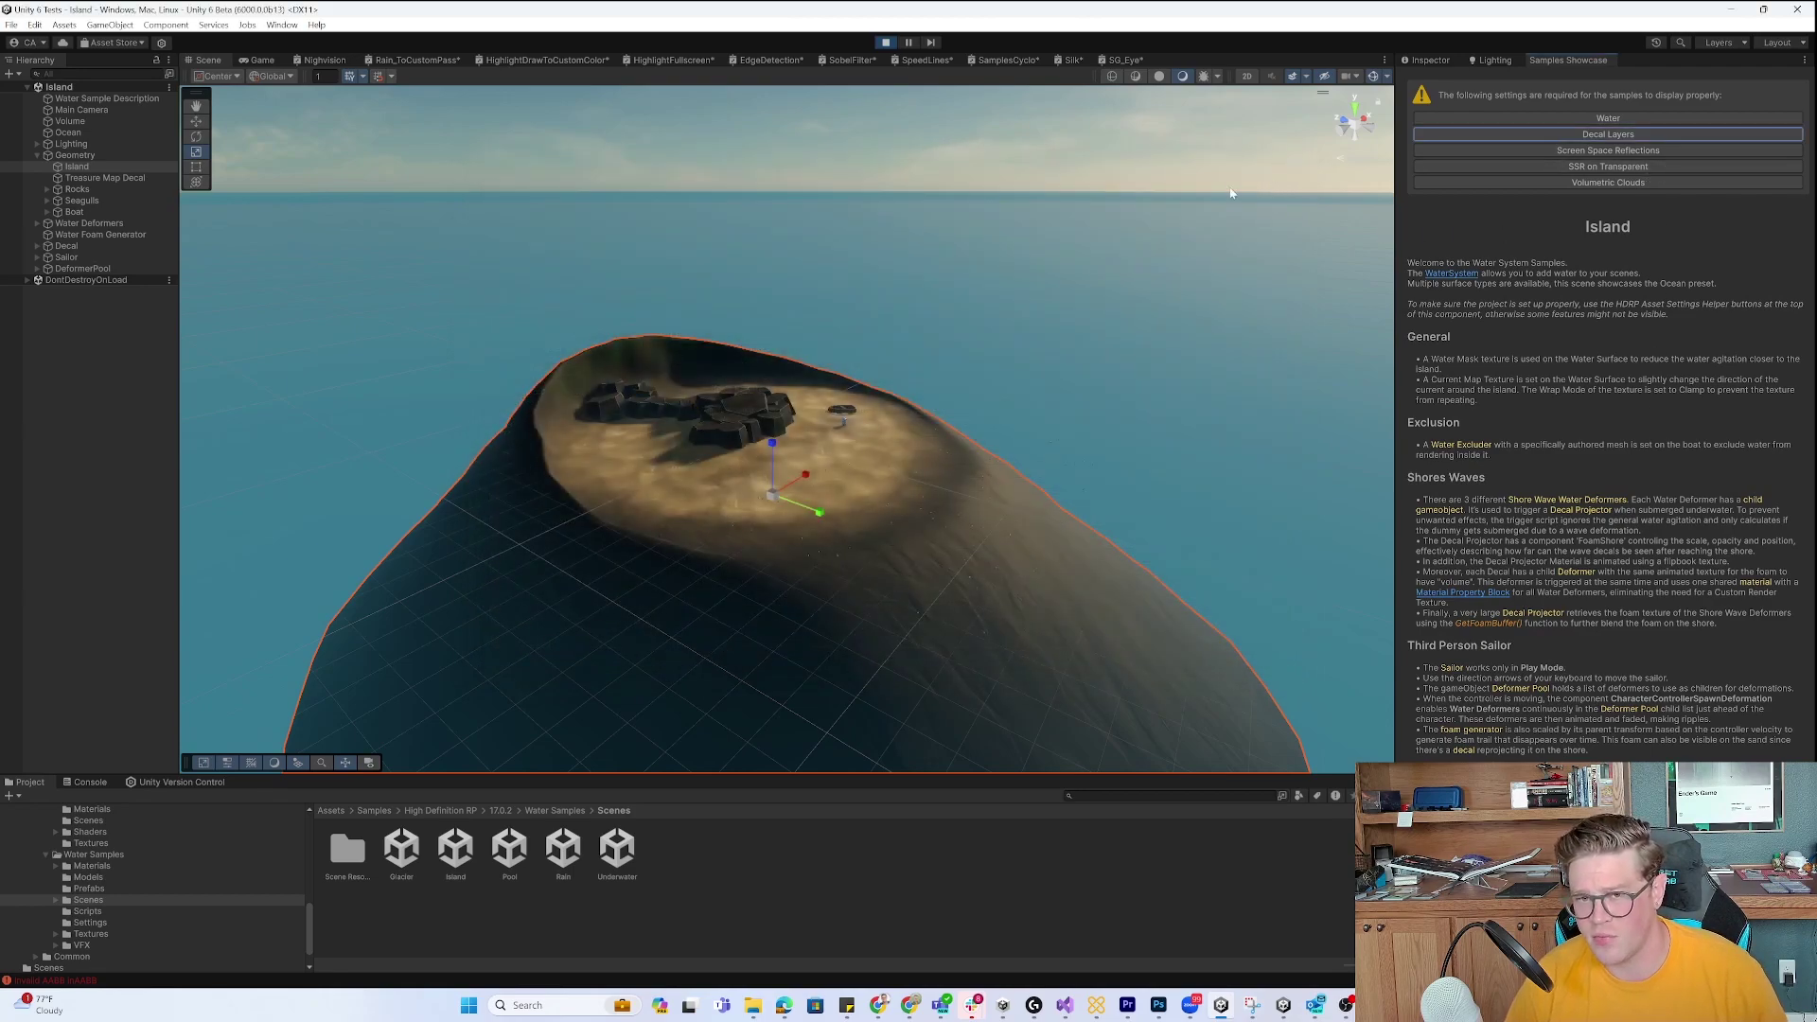